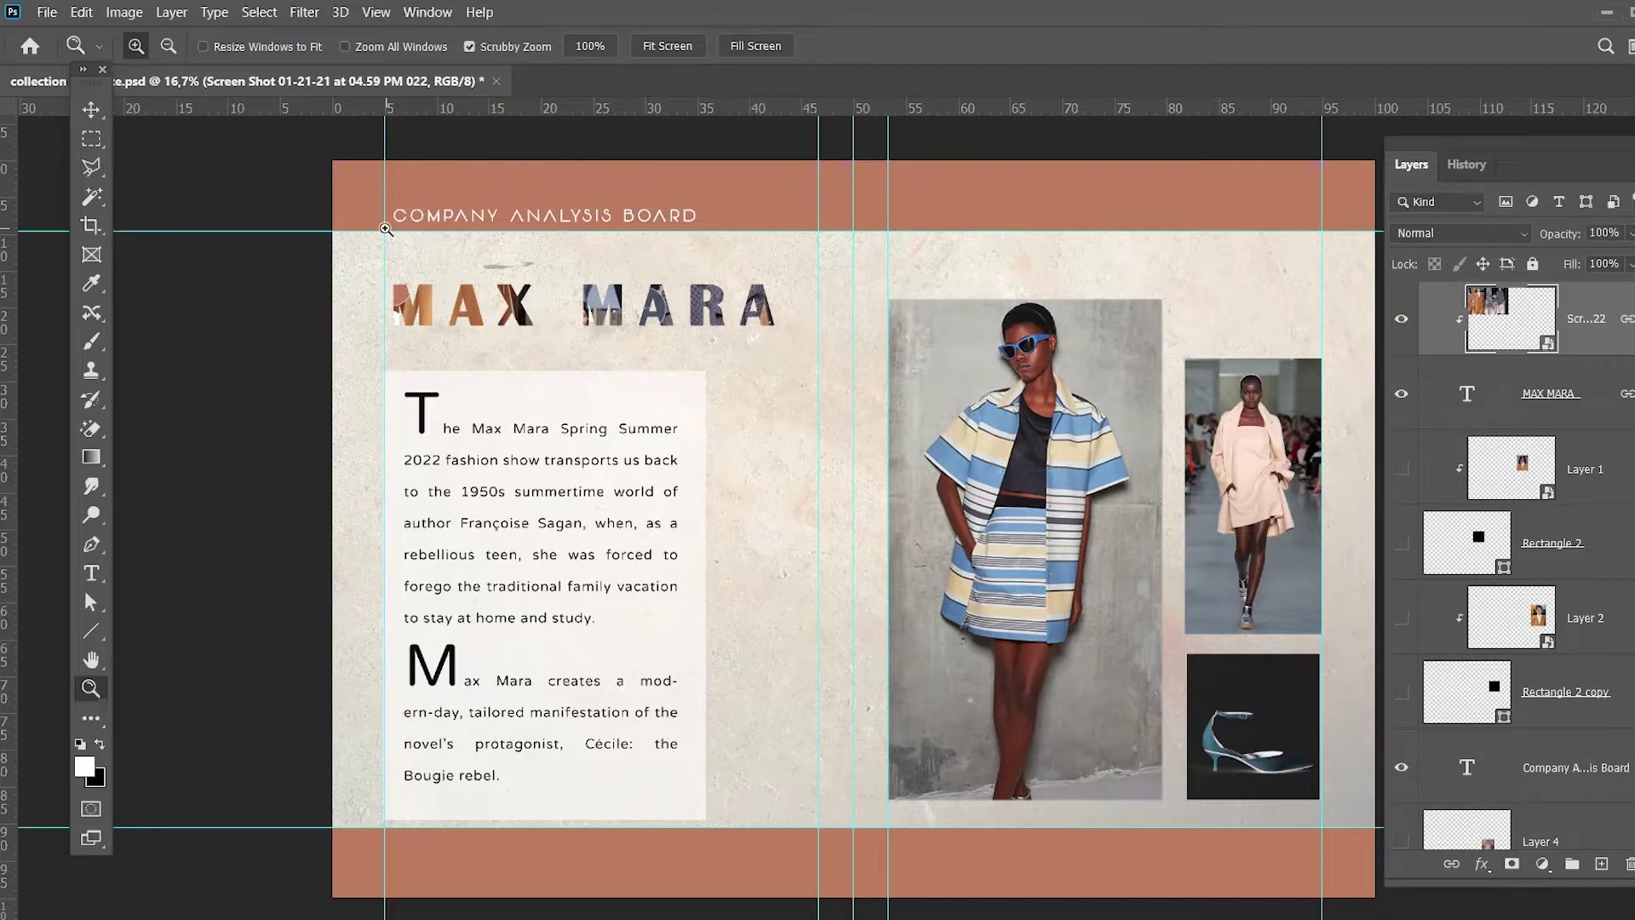
# Step: Duplicate the entire board as a new document named 'color analysis'
pyautogui.click(125, 14)
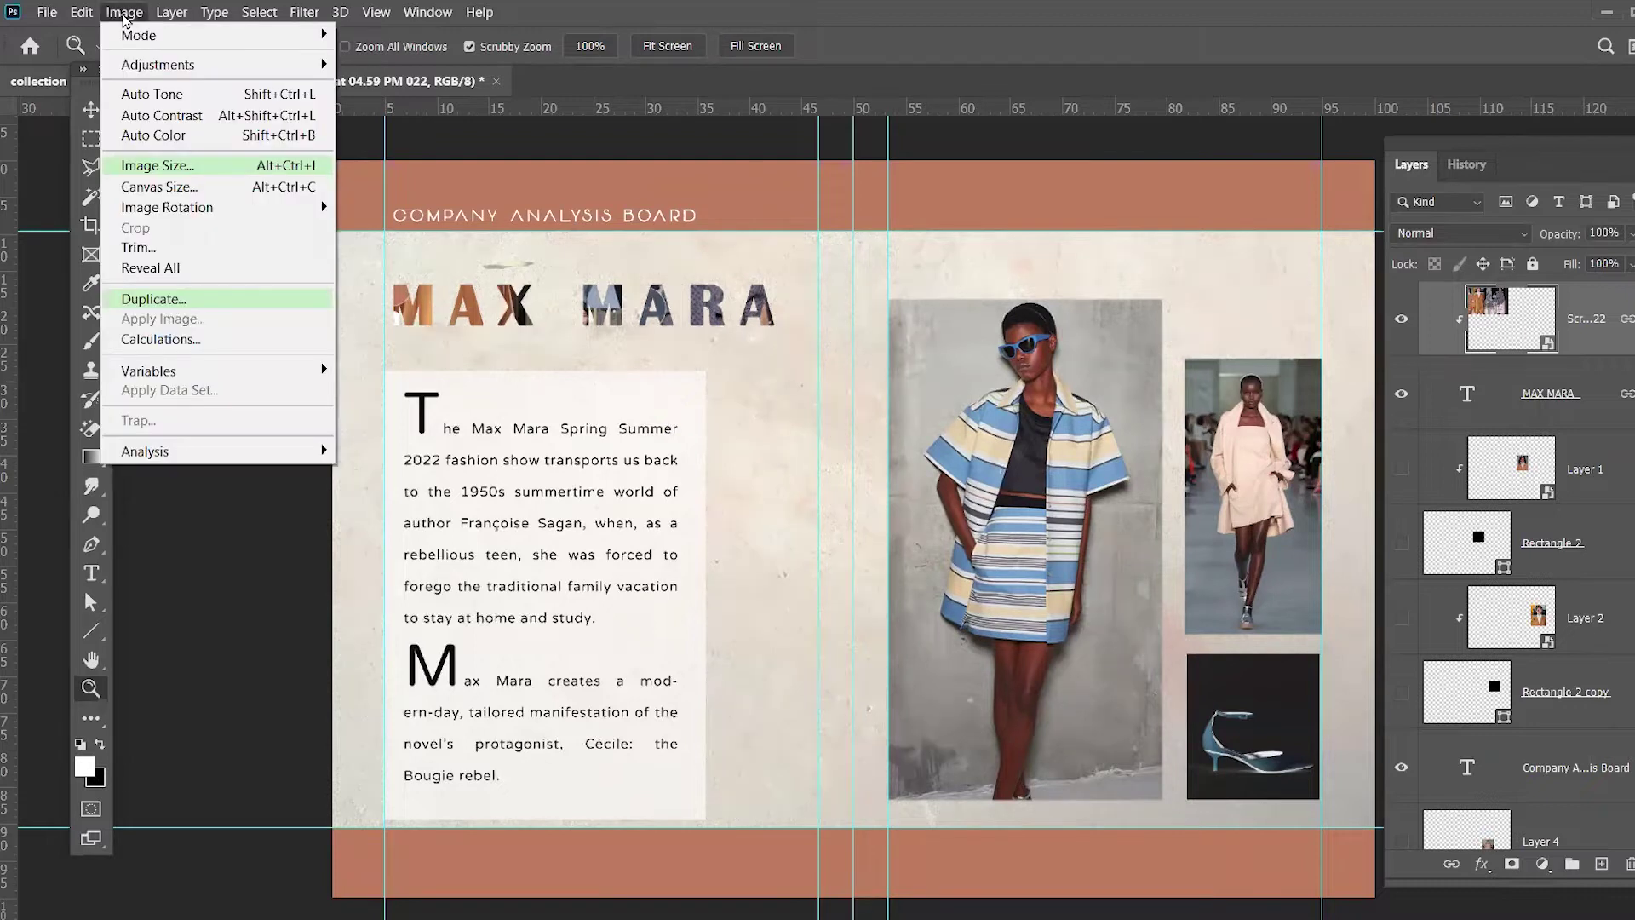
pyautogui.click(187, 309)
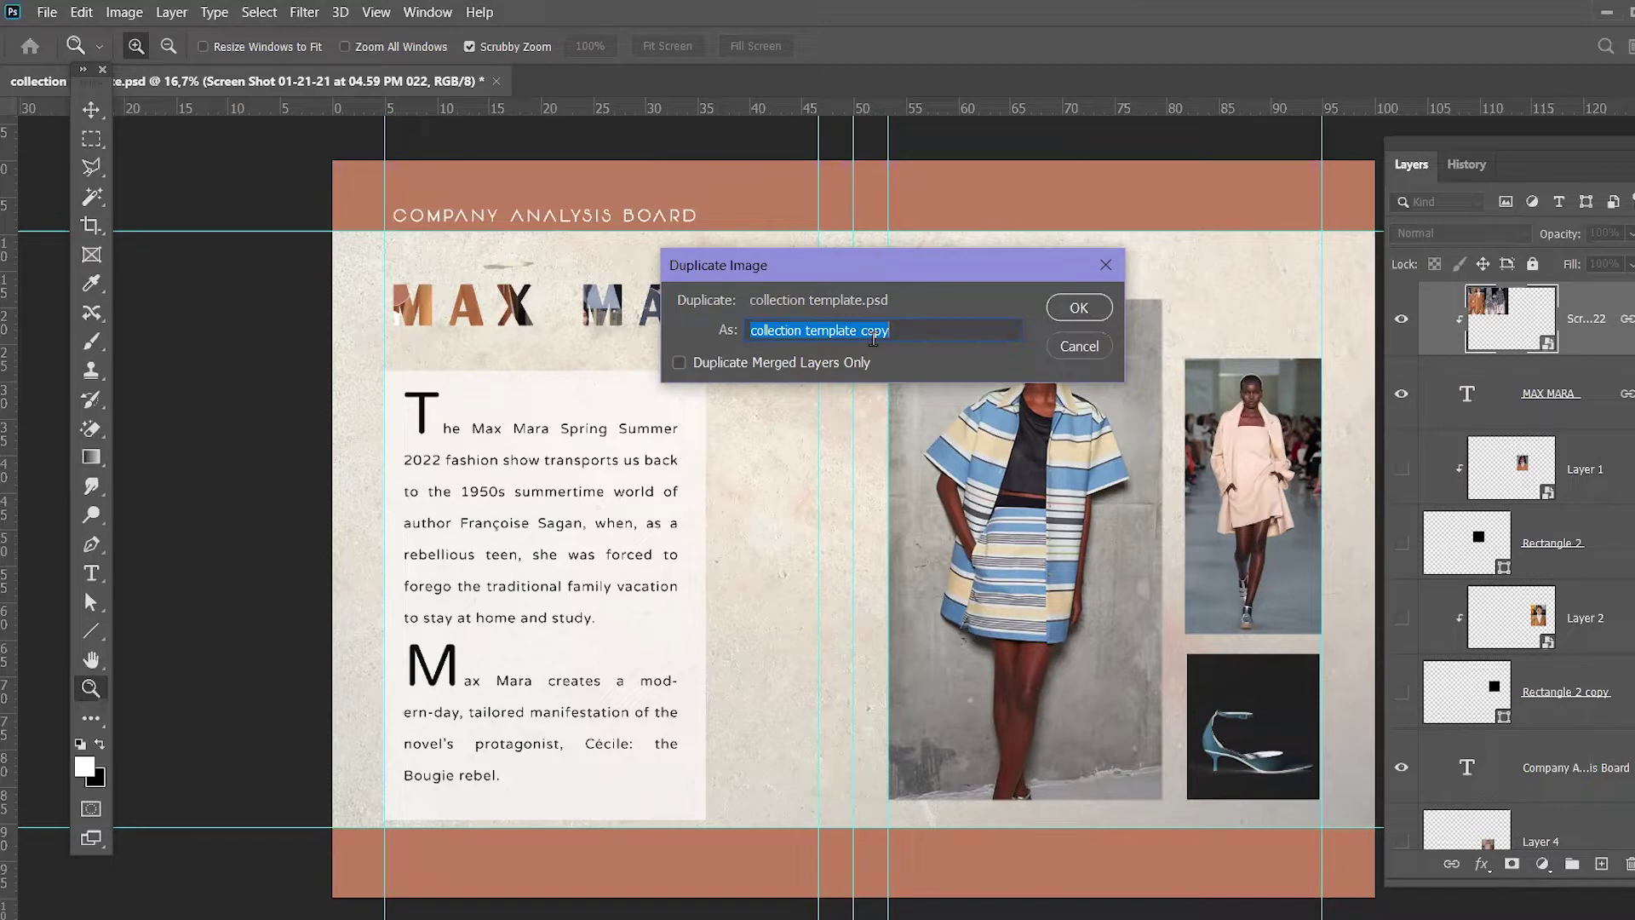
pyautogui.write('u')
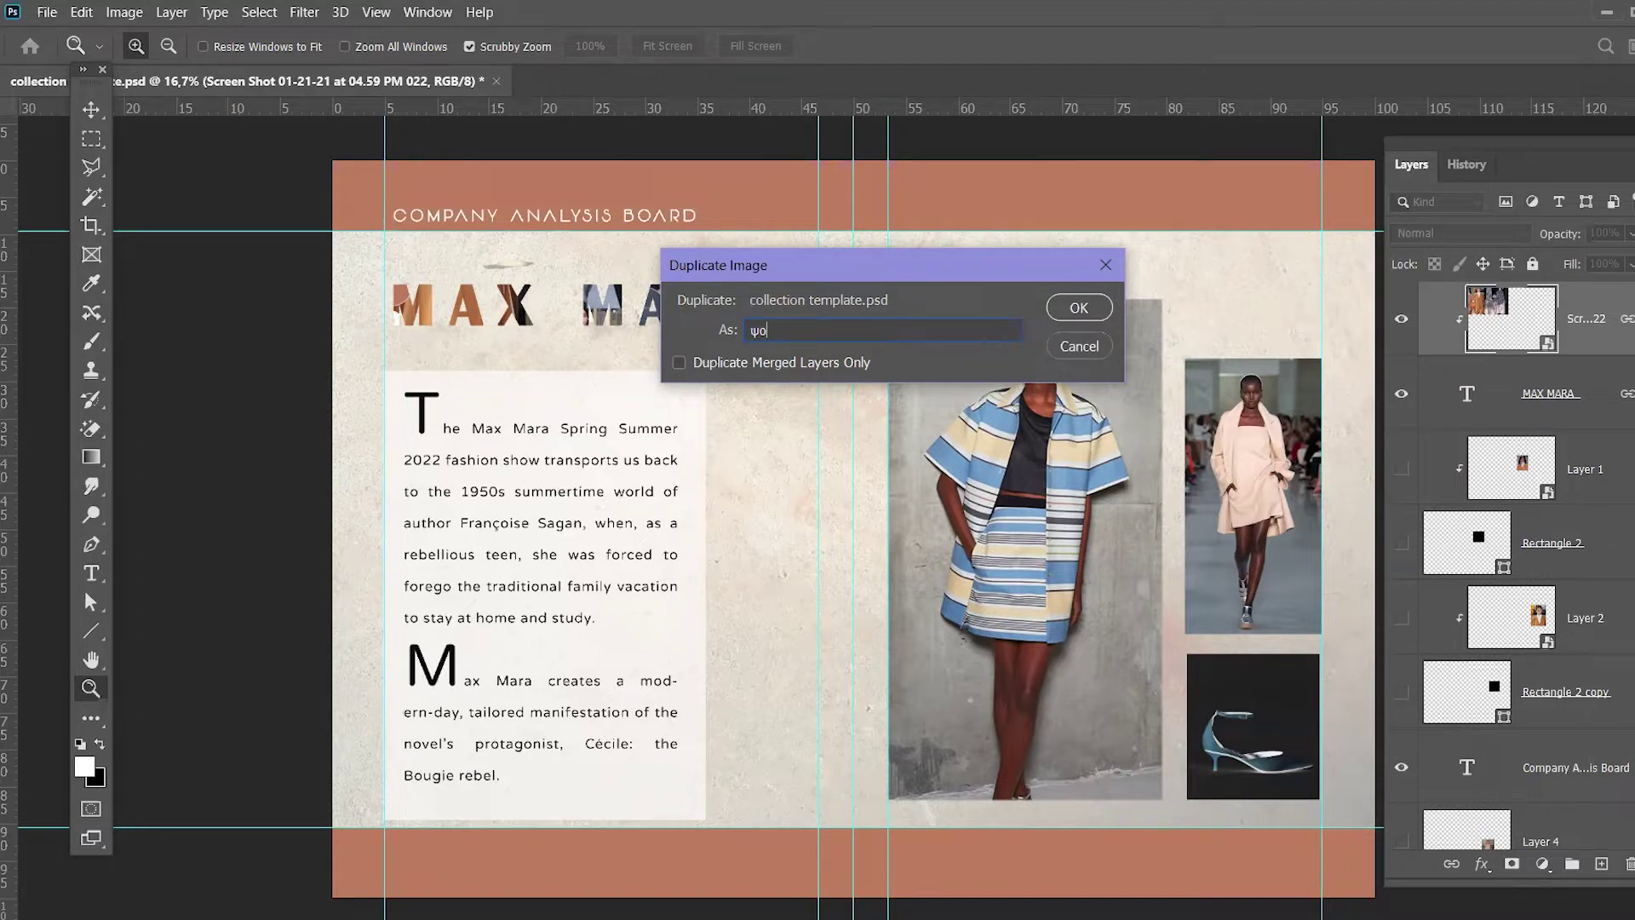
pyautogui.write('color analysis')
pyautogui.click(1079, 308)
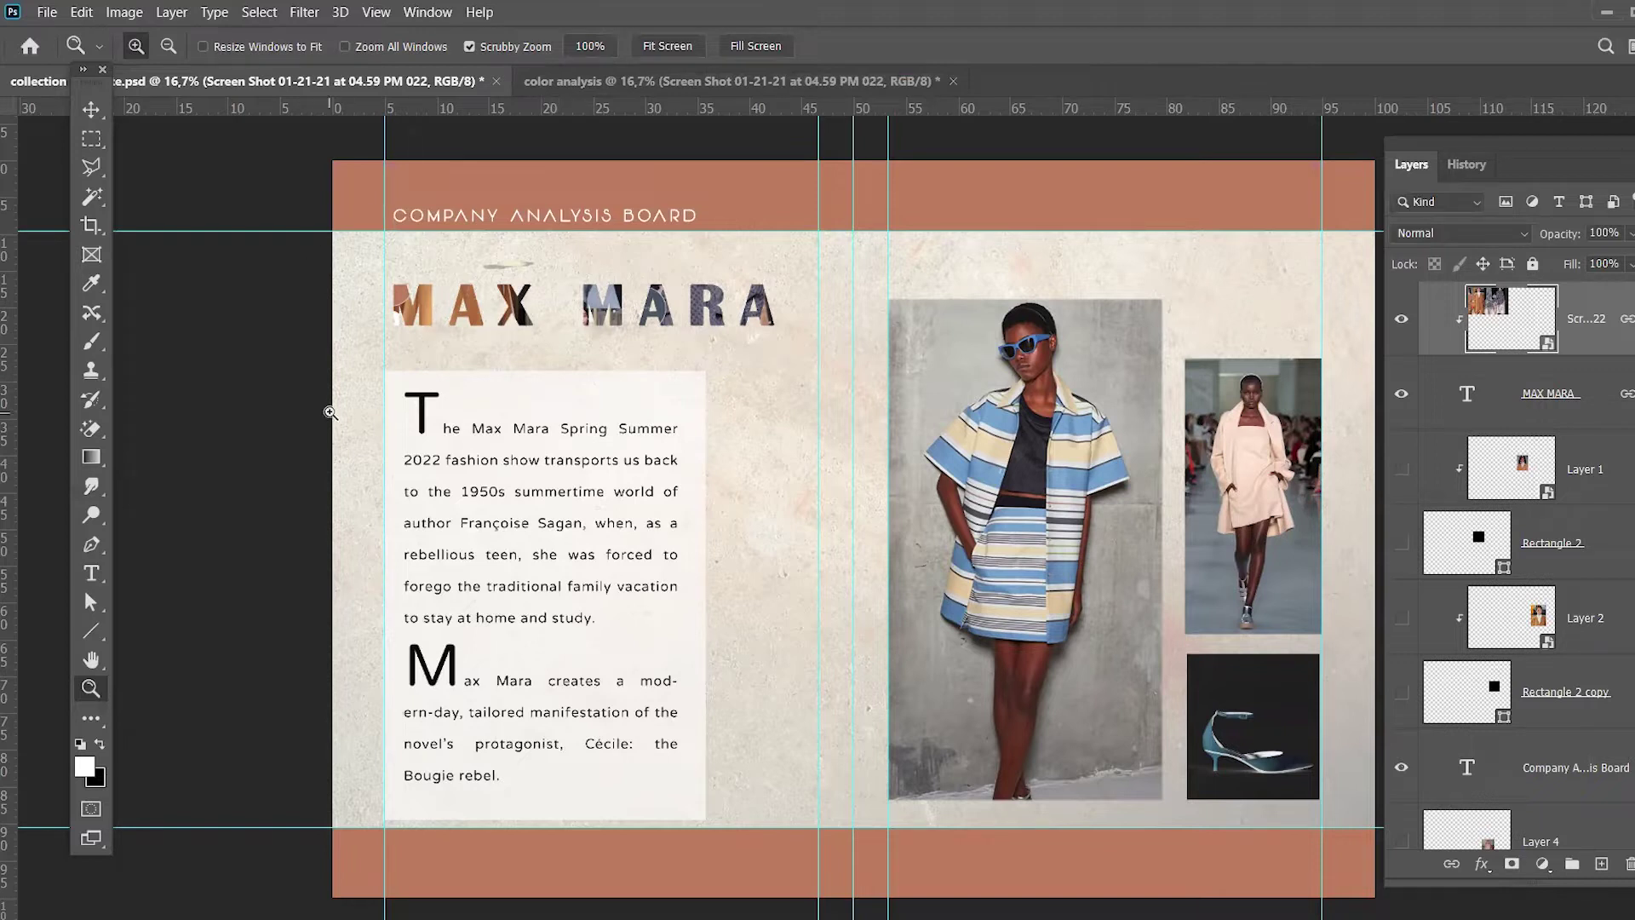
# Step: In the copy, replace MPANY with LOR so the header reads 'COLOR ANALYSIS BOARD'
pyautogui.click(593, 85)
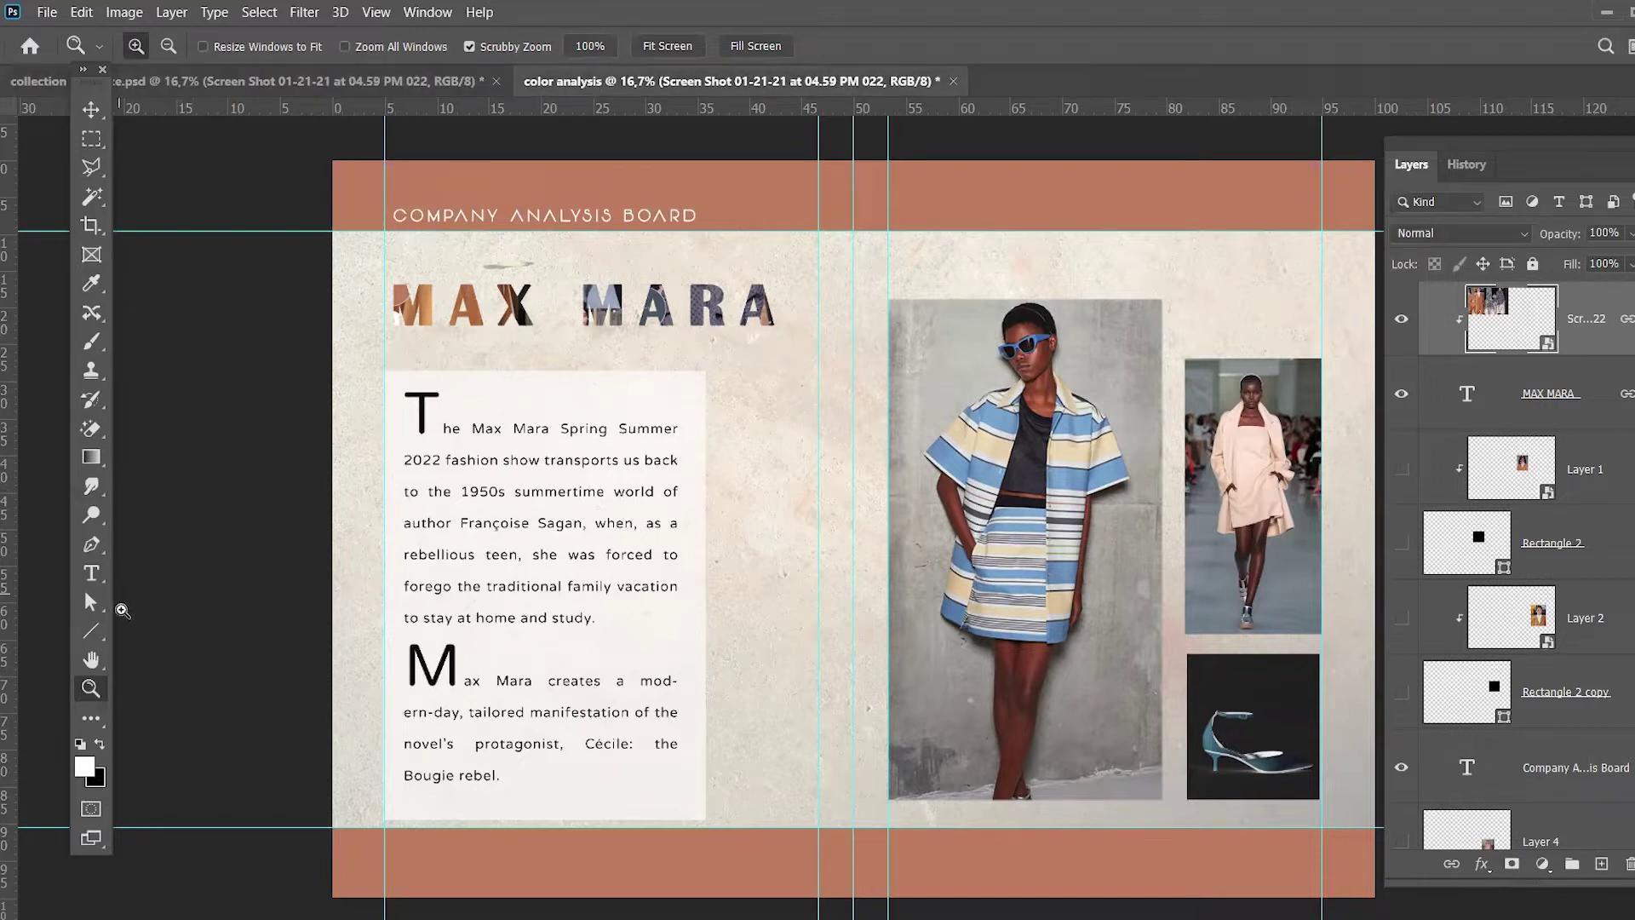
pyautogui.click(91, 576)
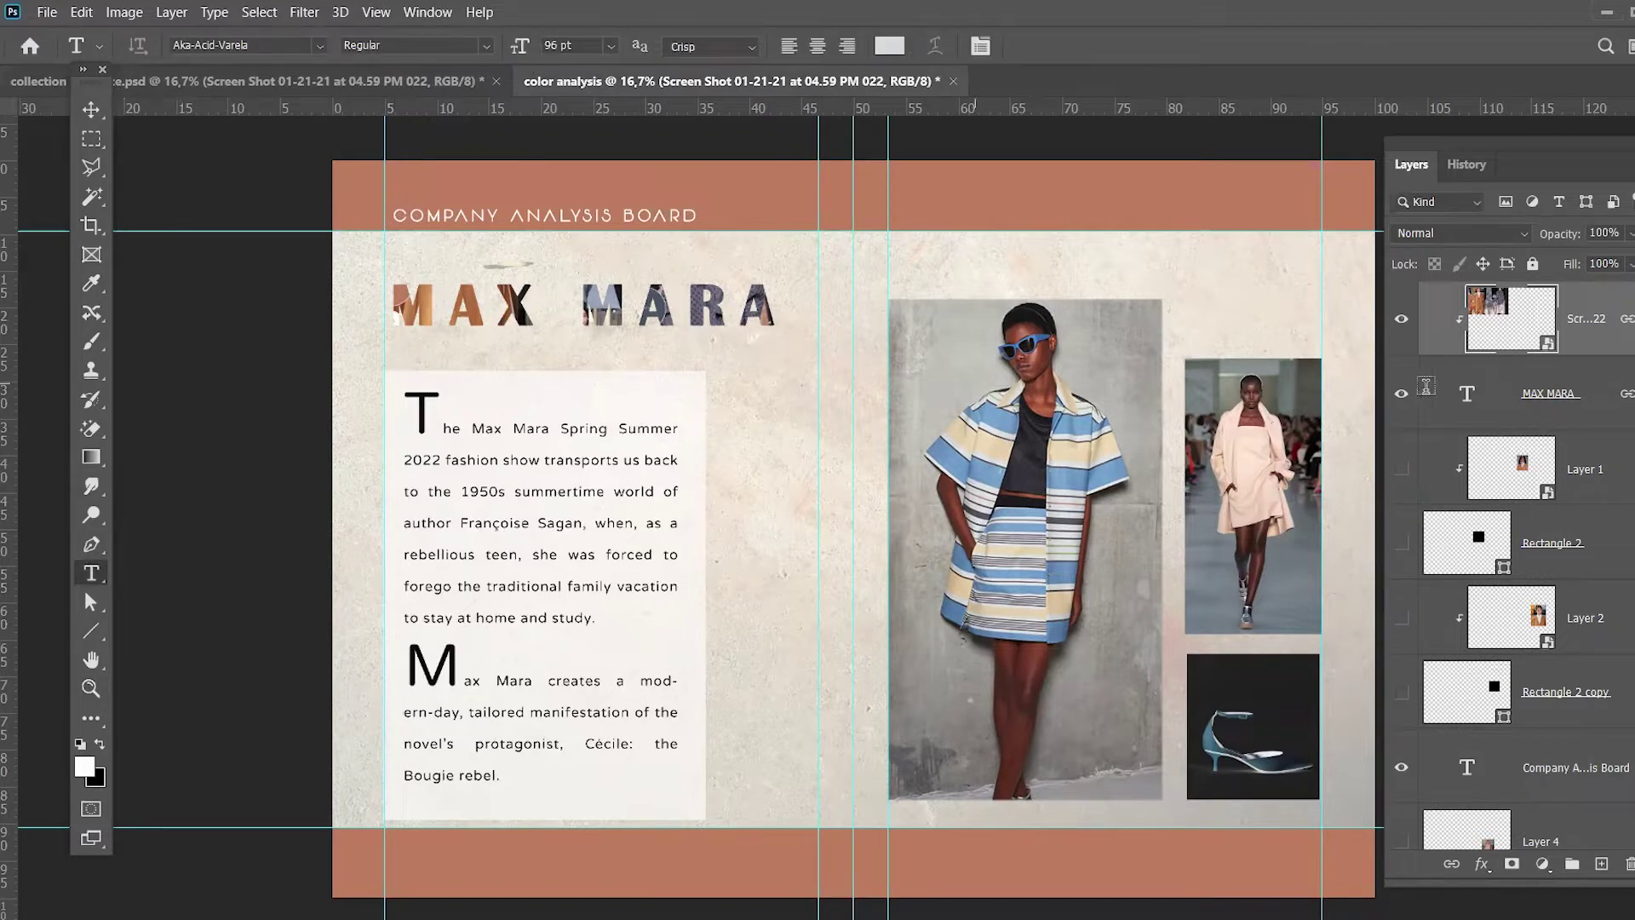
pyautogui.scroll(-3, 1538, 443)
pyautogui.scroll(-2, 1545, 510)
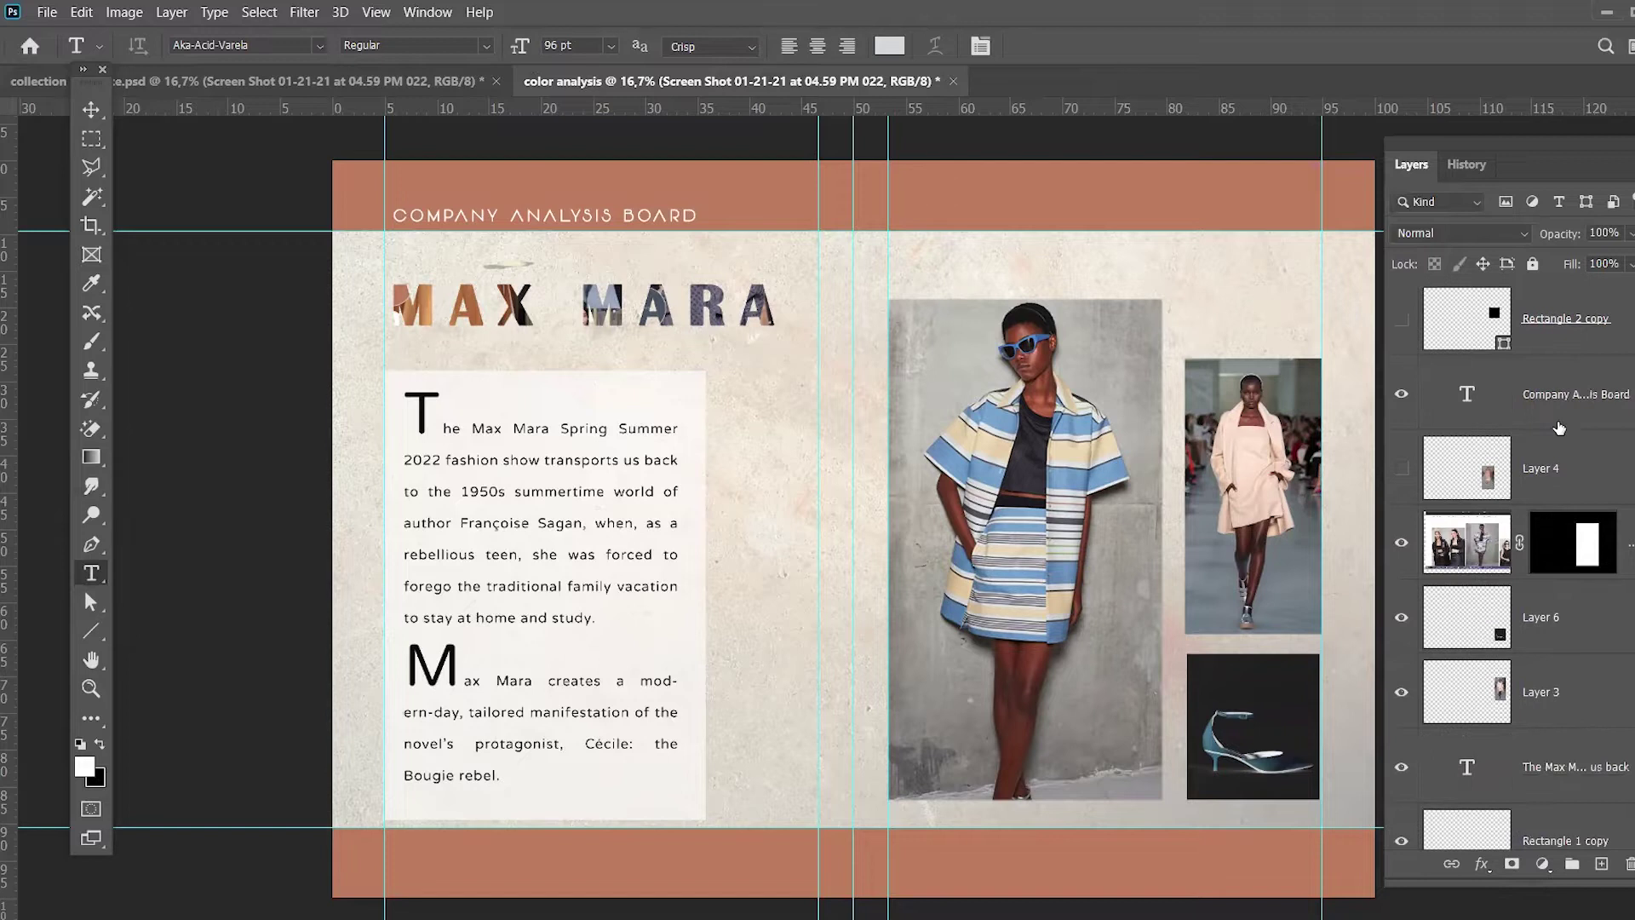
pyautogui.click(1466, 406)
pyautogui.doubleClick(1466, 405)
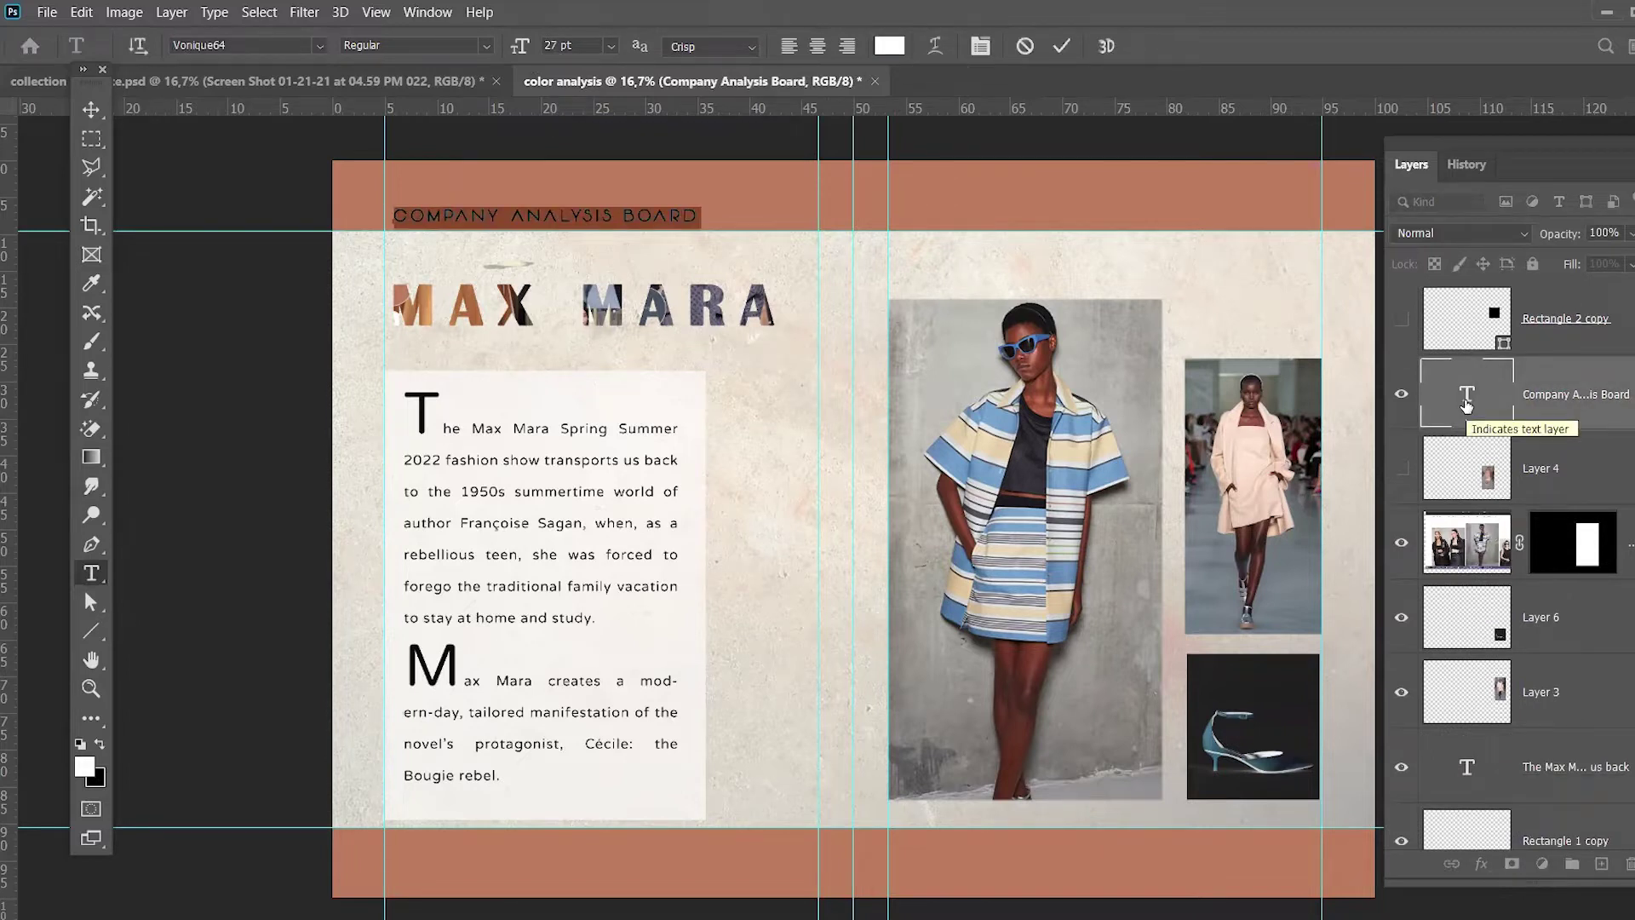
pyautogui.moveTo(502, 215)
pyautogui.mouseDown()
pyautogui.moveTo(400, 215)
pyautogui.moveTo(428, 213)
pyautogui.mouseUp()
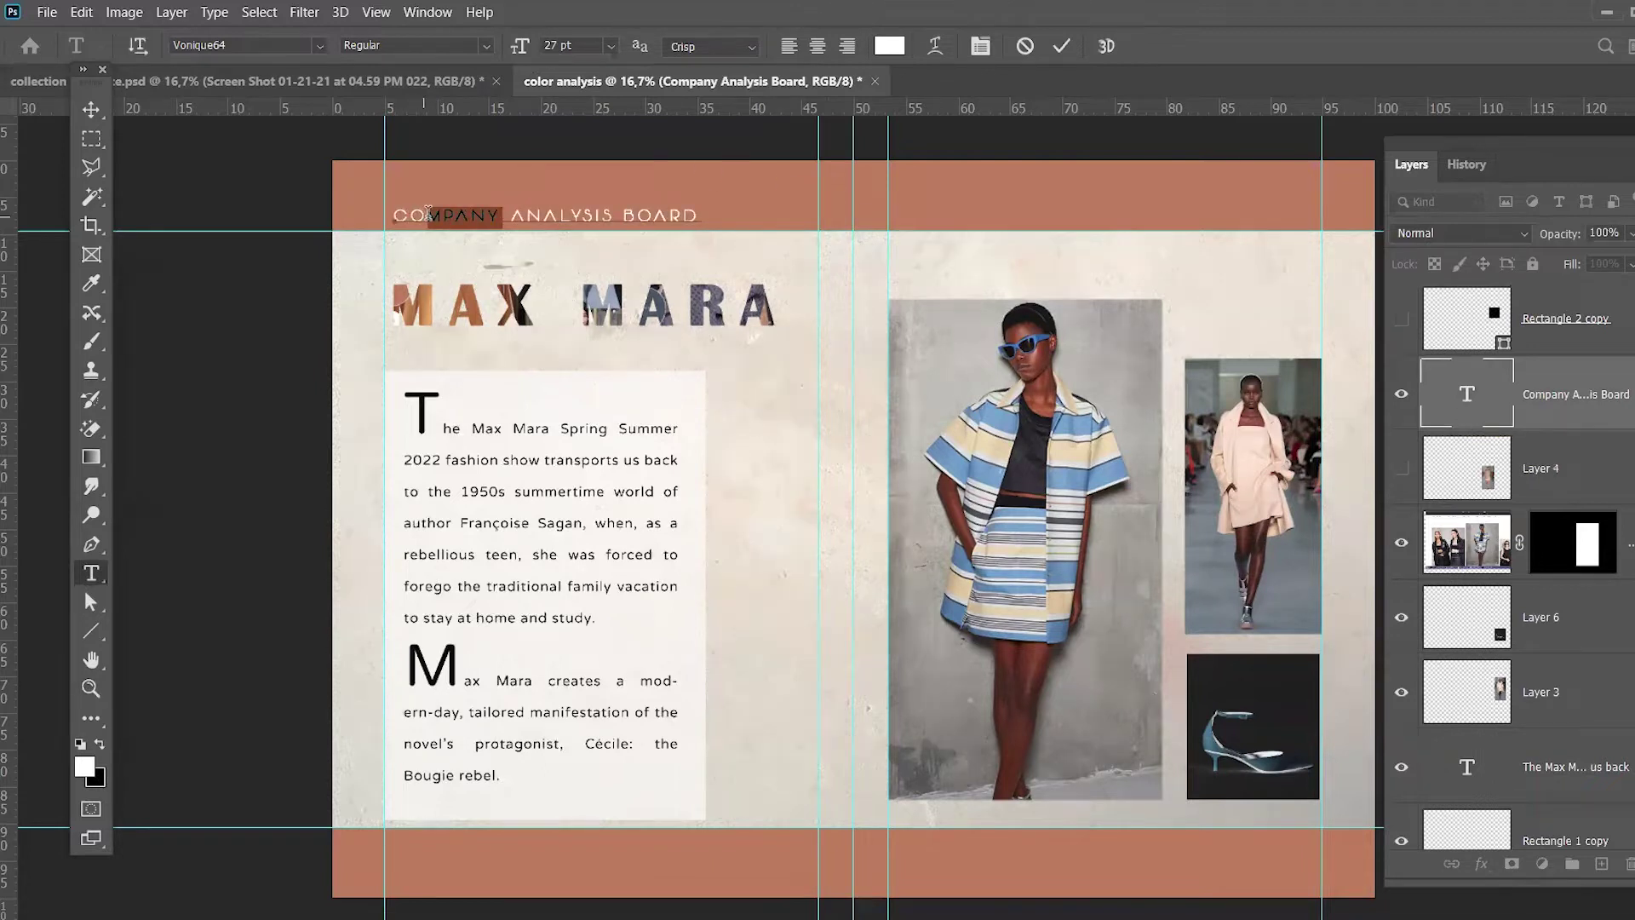
pyautogui.press('BackSpace')
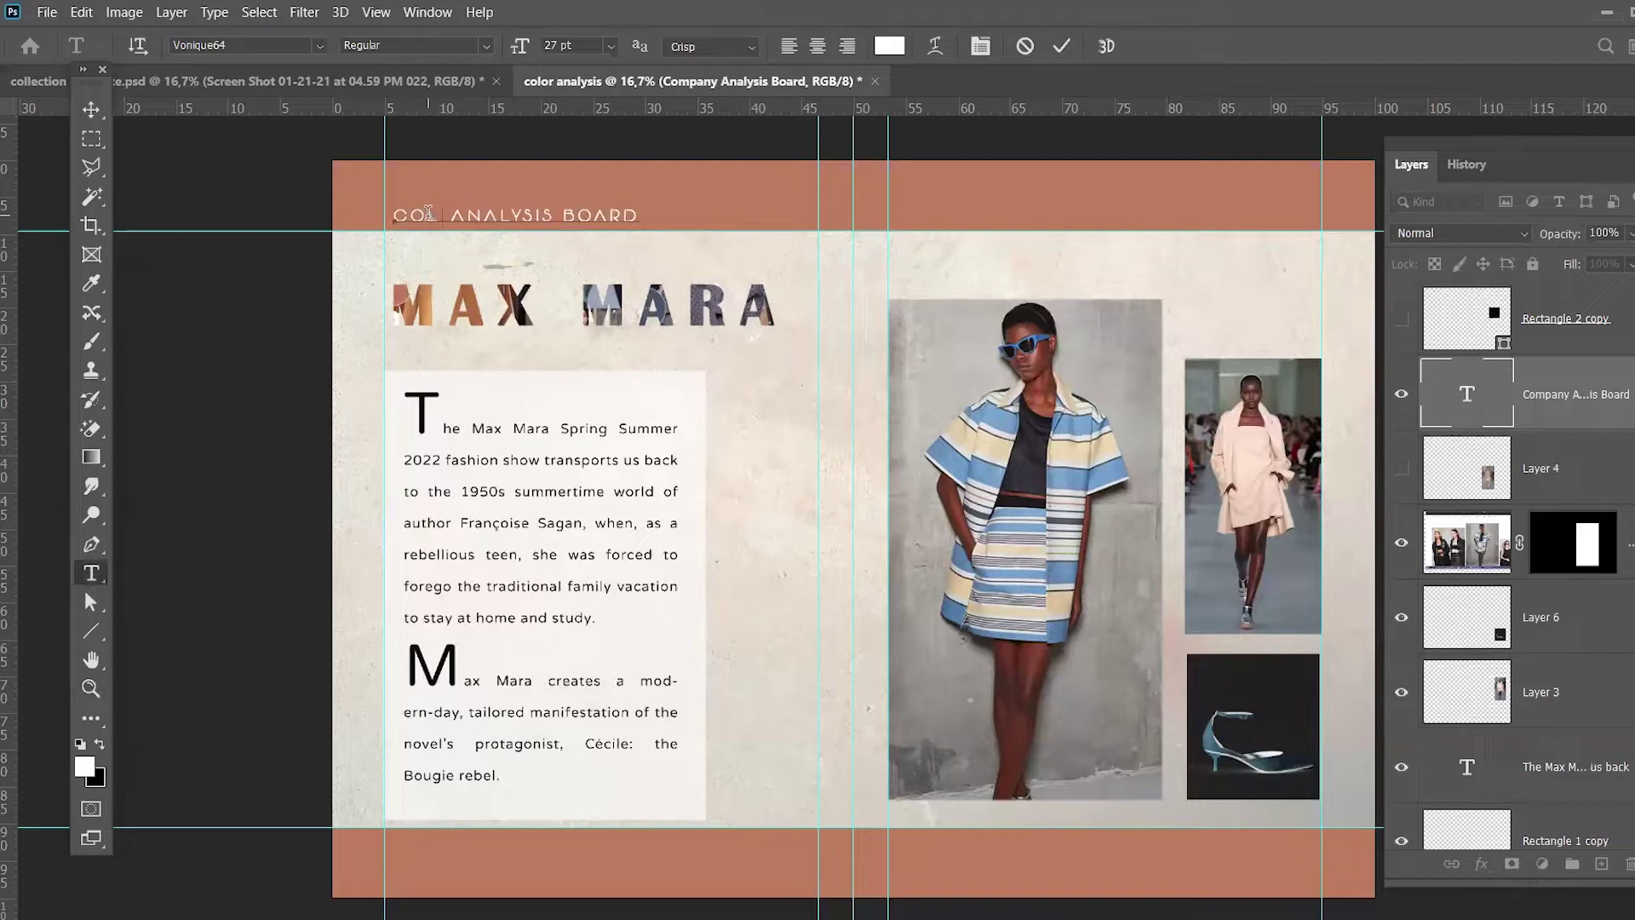
pyautogui.write('LOR')
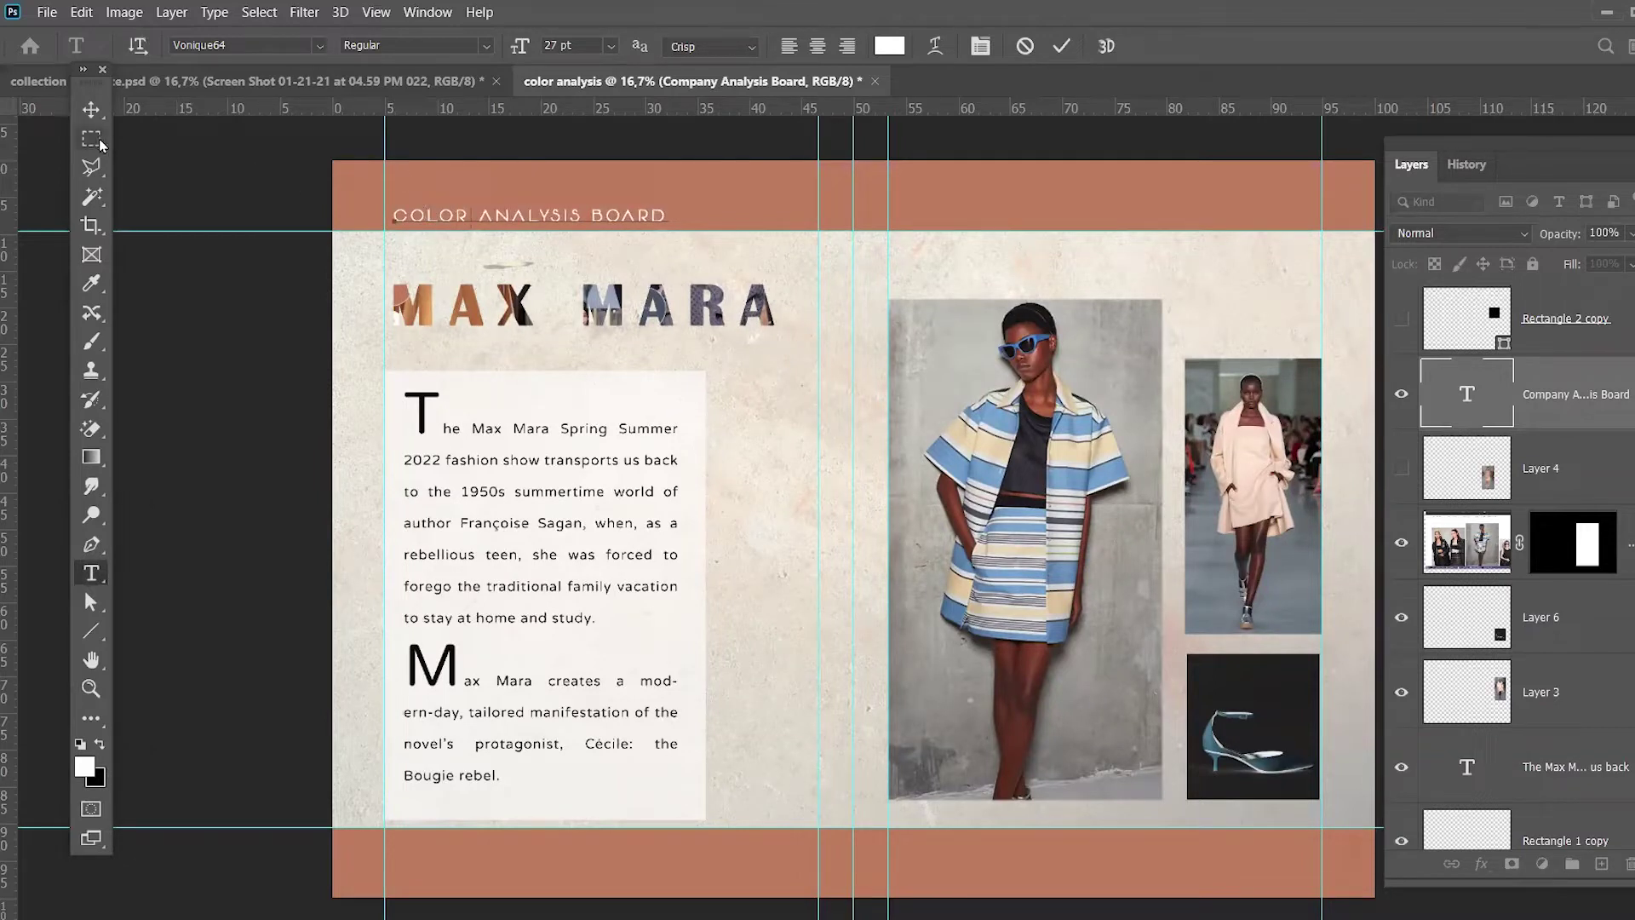
pyautogui.click(91, 109)
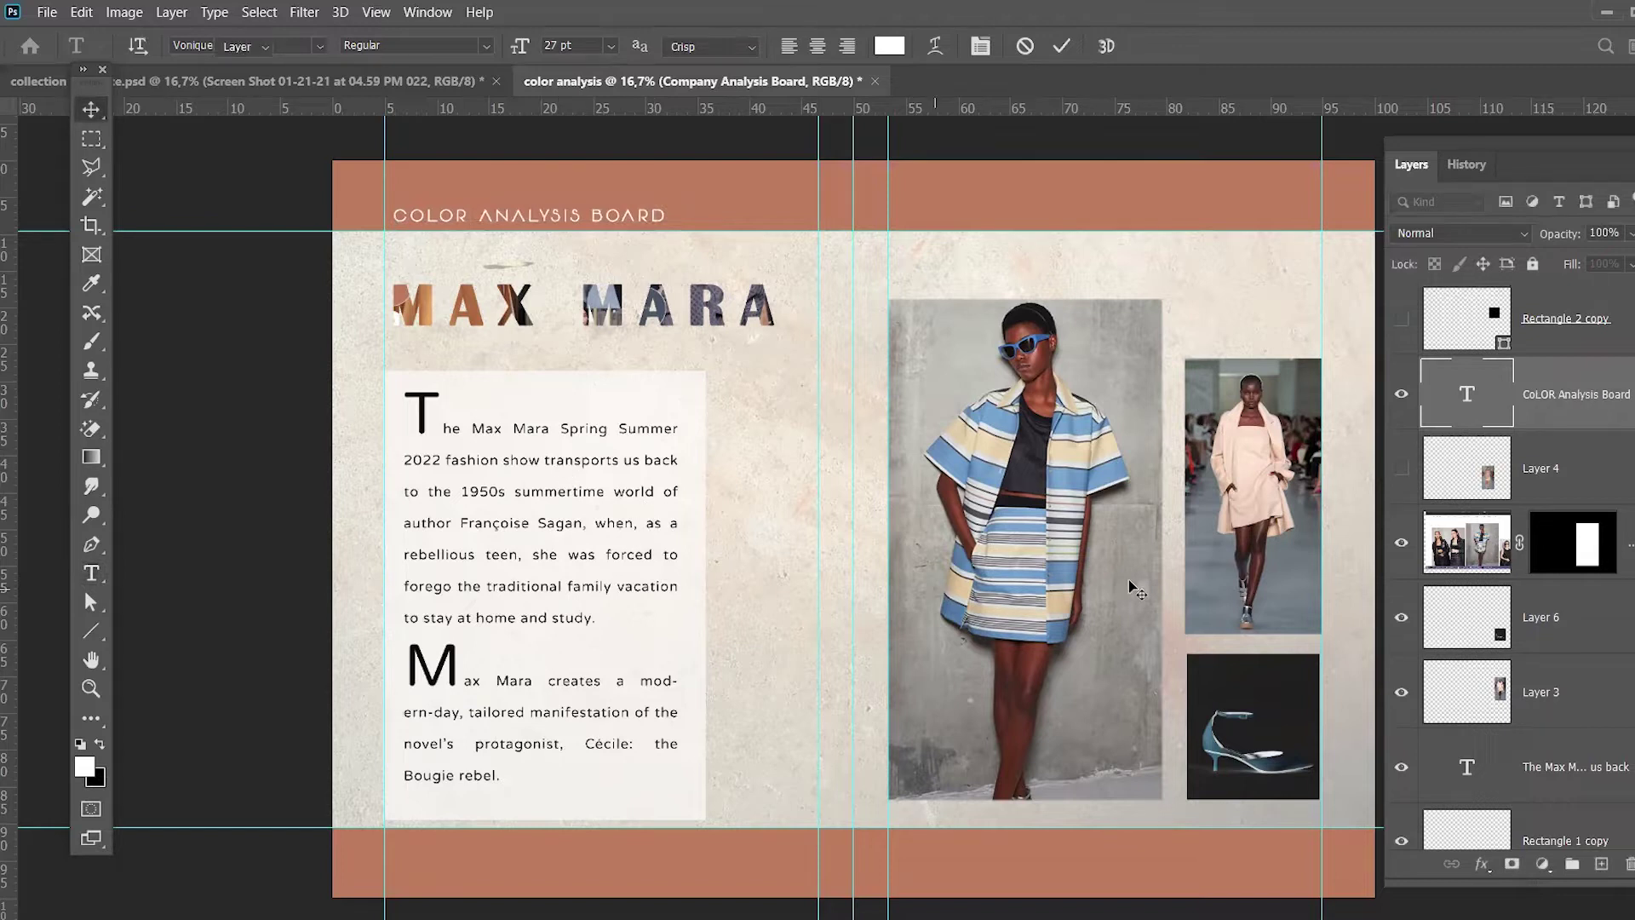
pyautogui.click(1286, 491)
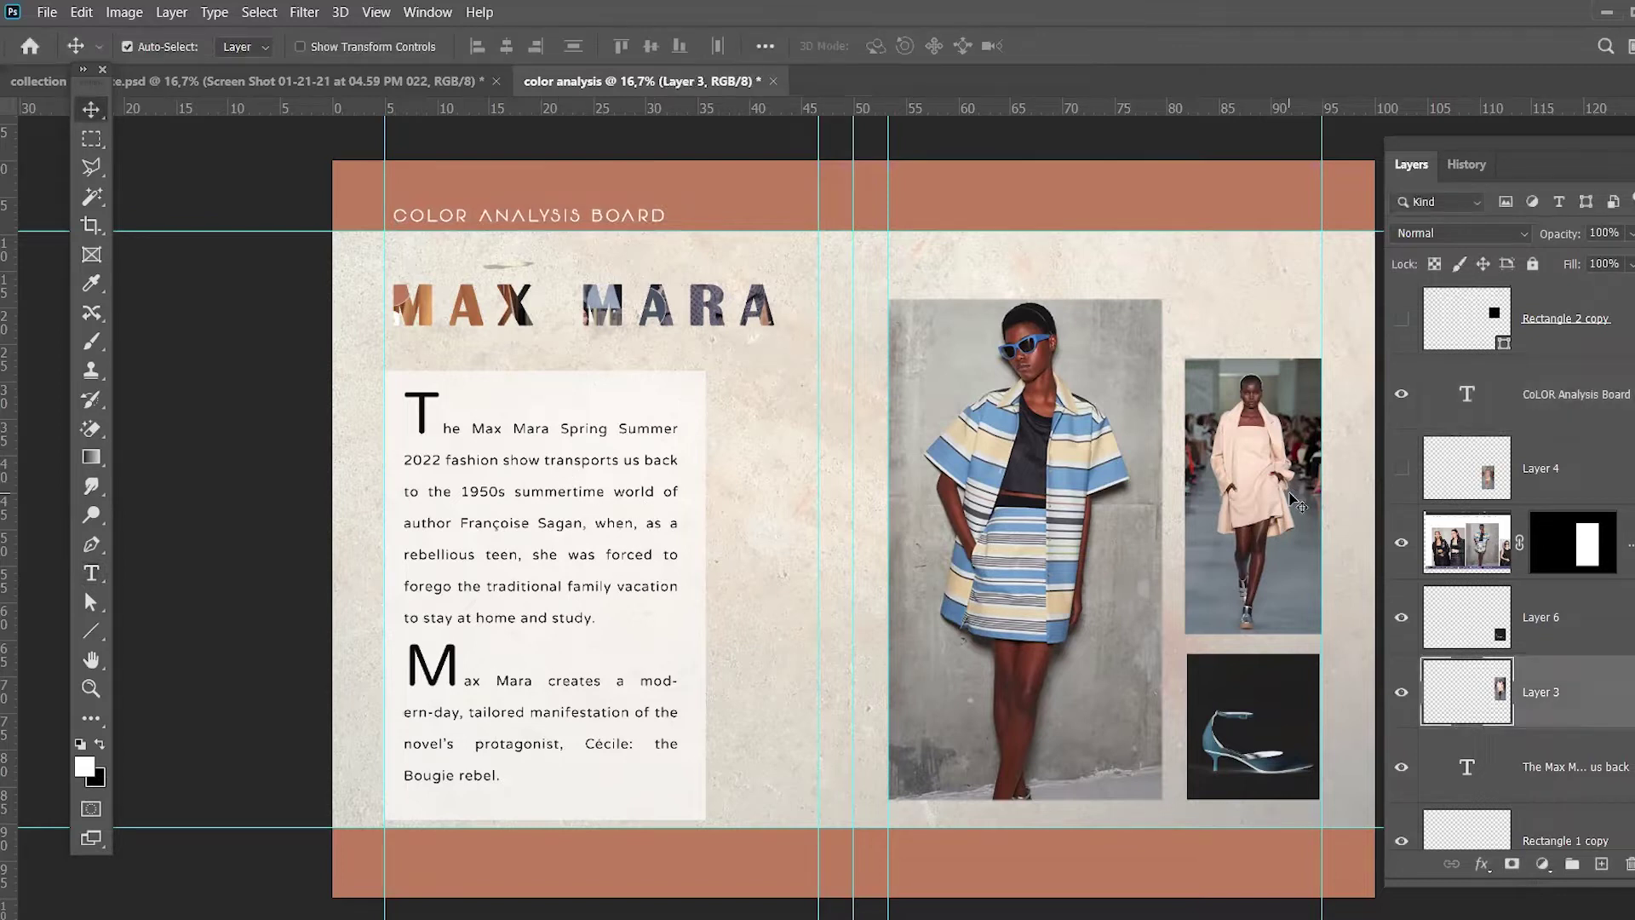
# Step: Delete the runway photo and shift the striped-outfit photo further right
pyautogui.press('Delete')
pyautogui.press('Delete')
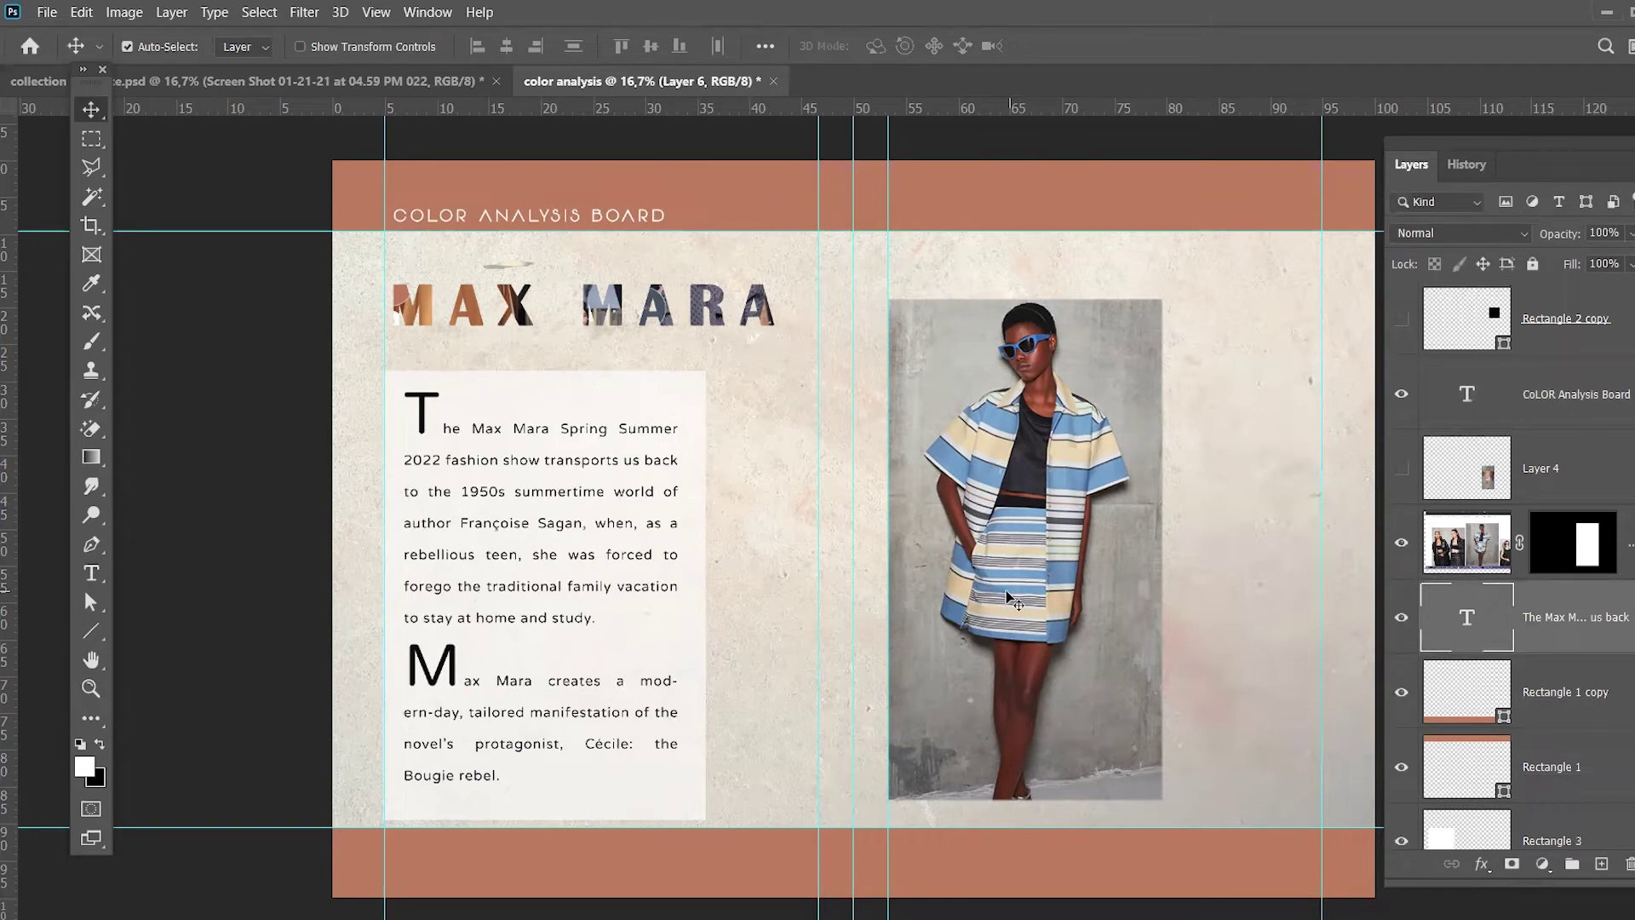
pyautogui.click(1047, 643)
pyautogui.moveTo(1047, 643); pyautogui.dragTo(1130, 643)
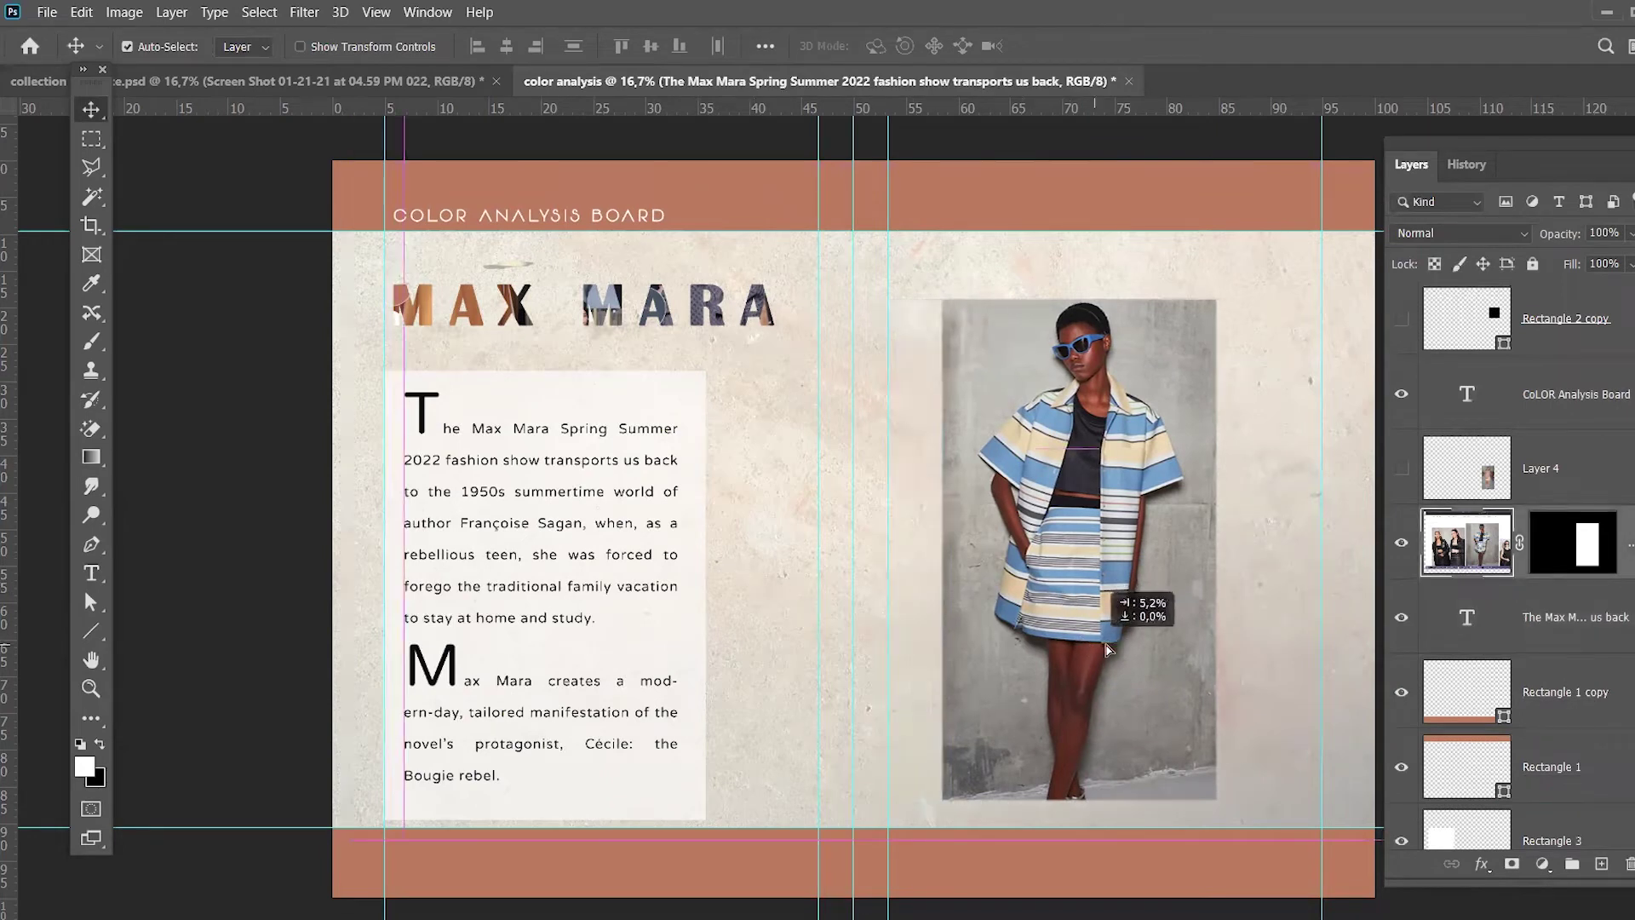
pyautogui.click(91, 631)
# Step: Draw a small square beside the text block with the Rectangle tool
pyautogui.rightClick(93, 632)
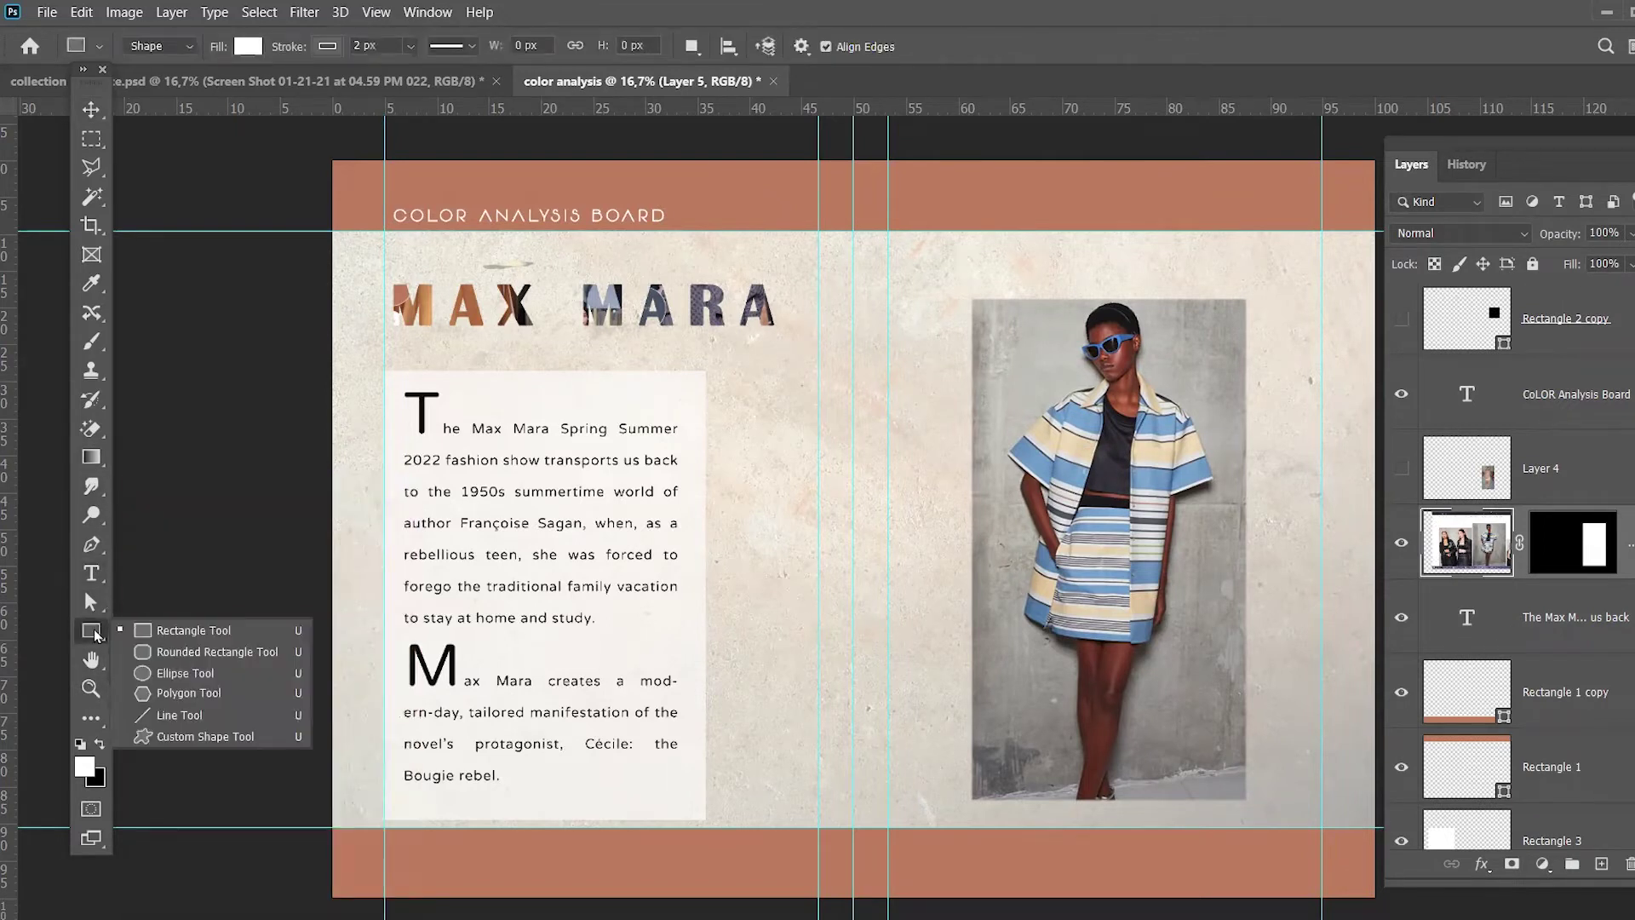
pyautogui.click(170, 630)
pyautogui.moveTo(735, 405); pyautogui.dragTo(800, 477)
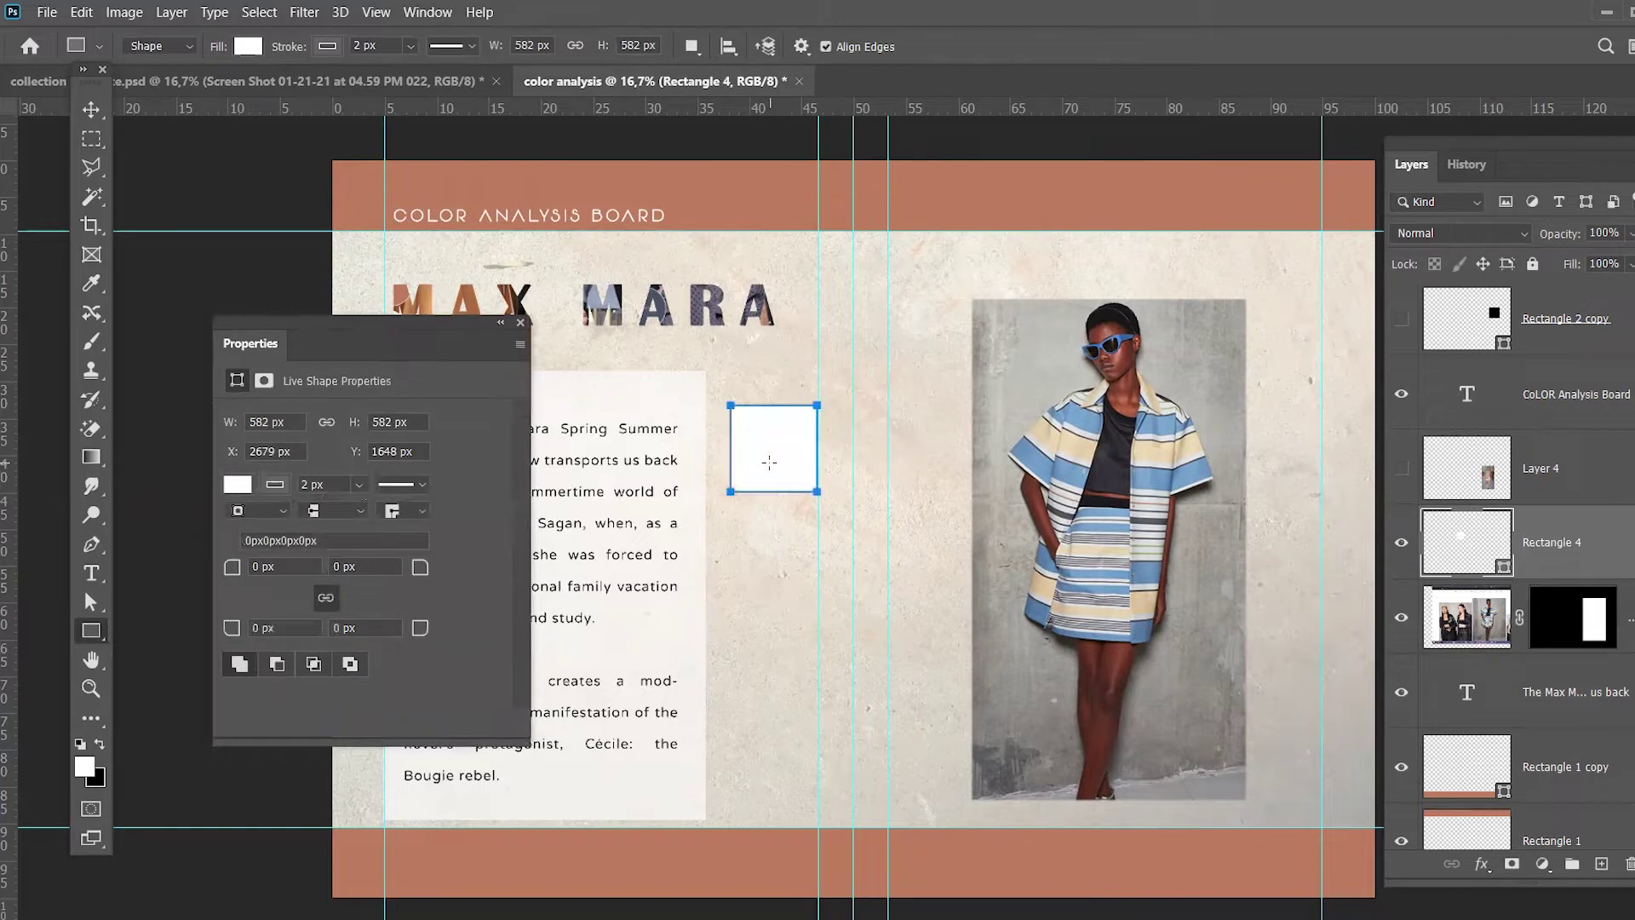
pyautogui.click(238, 485)
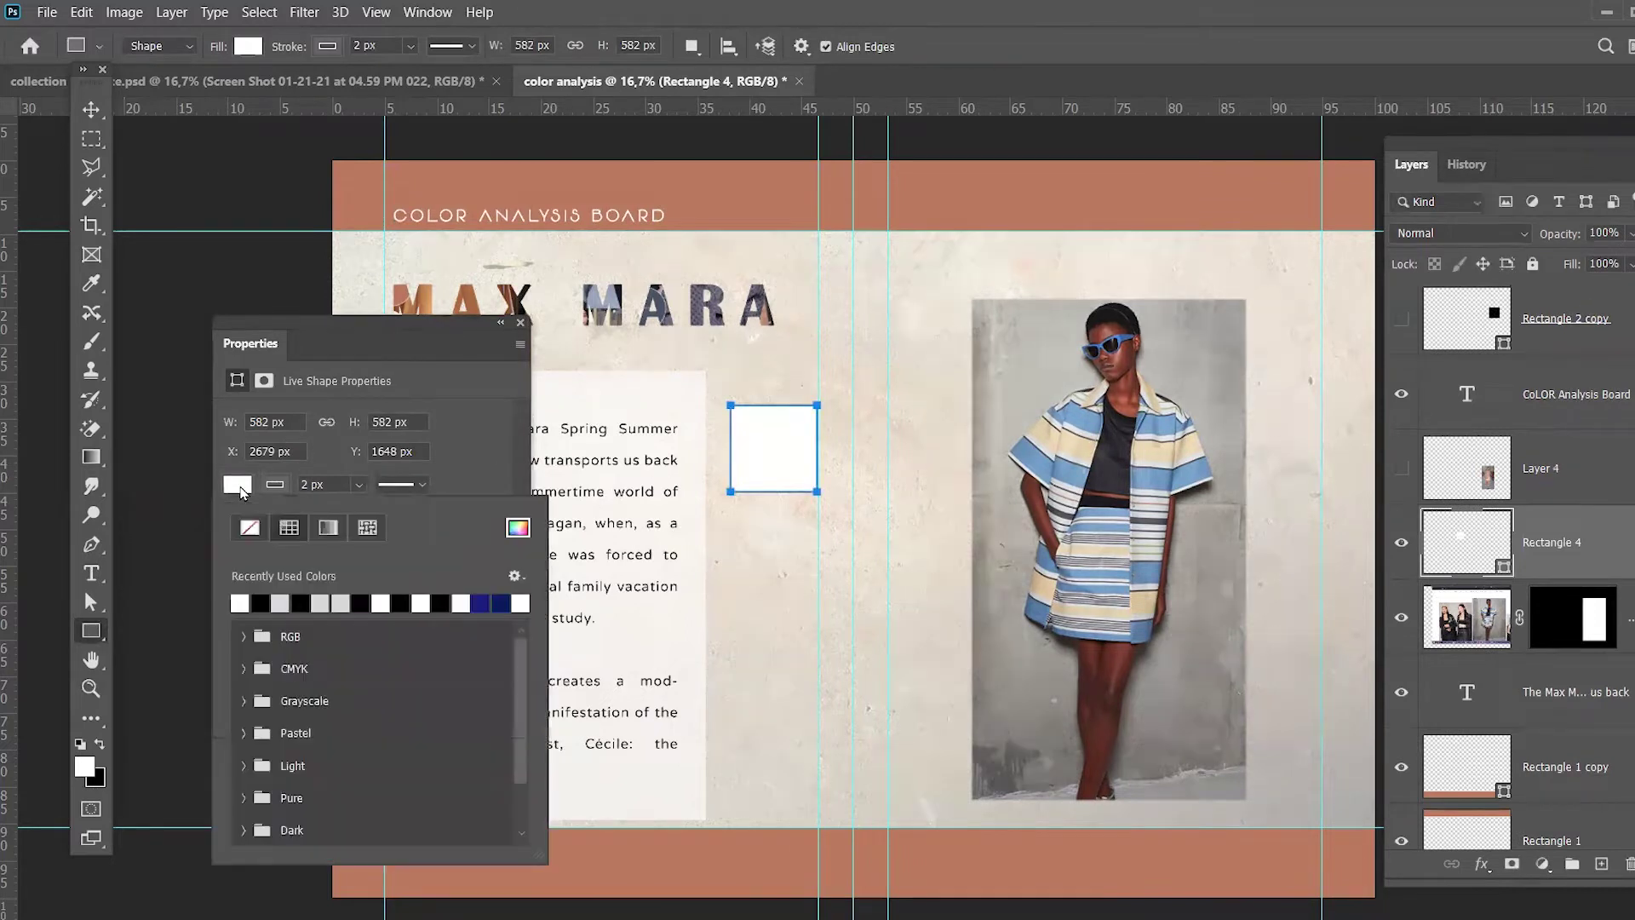
pyautogui.click(238, 485)
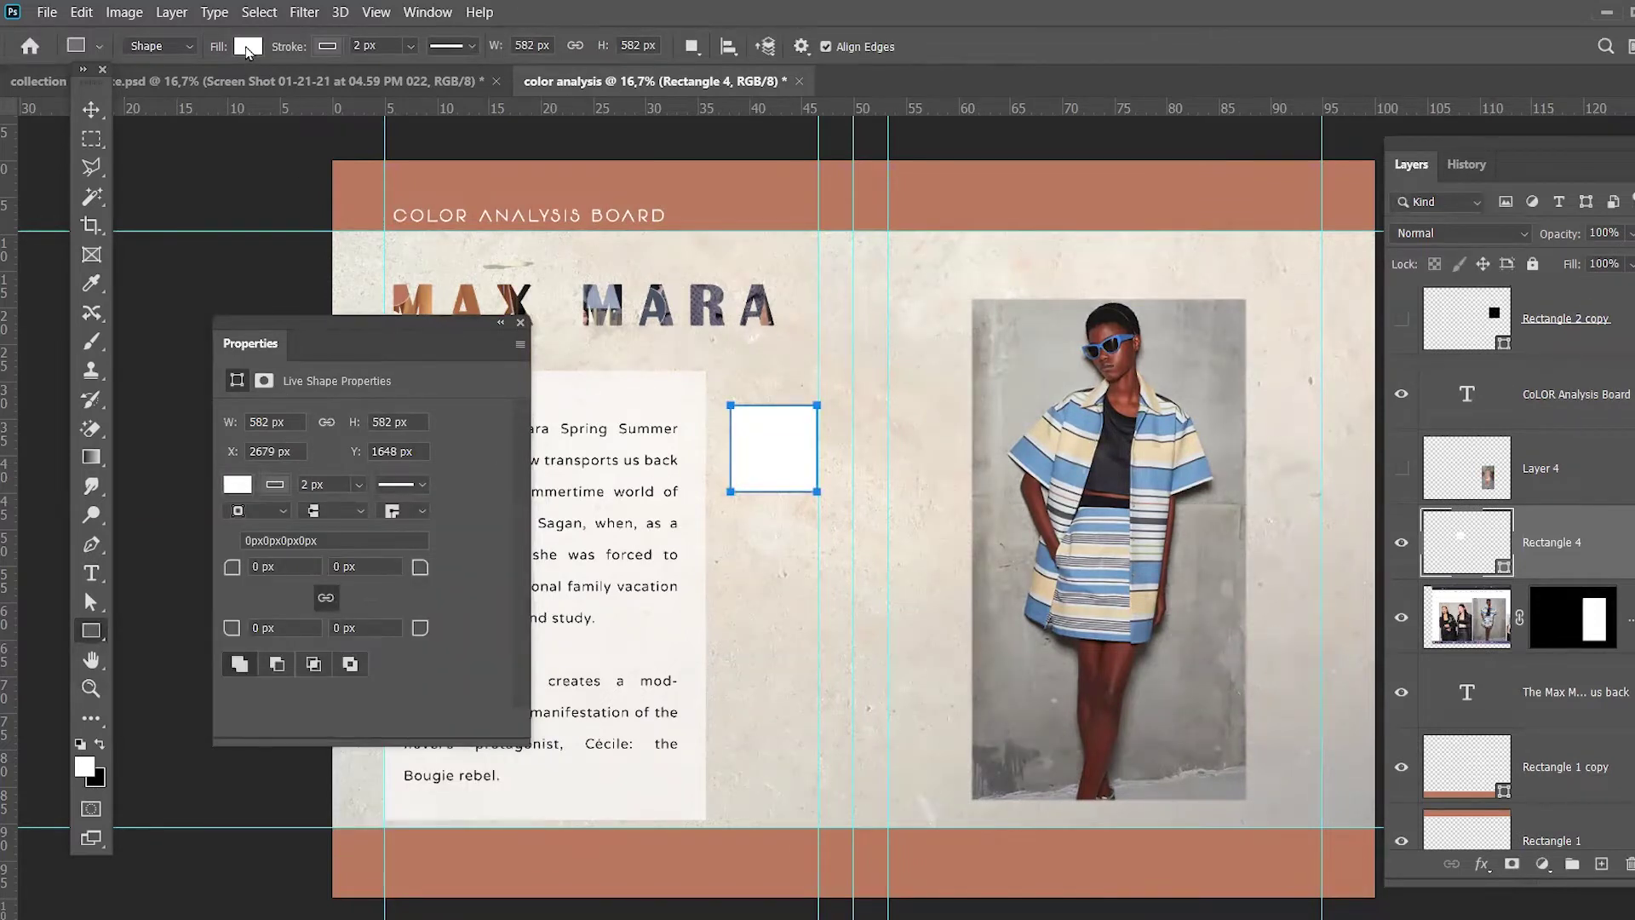
# Step: Fill the square with the striped jacket's blue and set its stroke to no colour
pyautogui.click(254, 46)
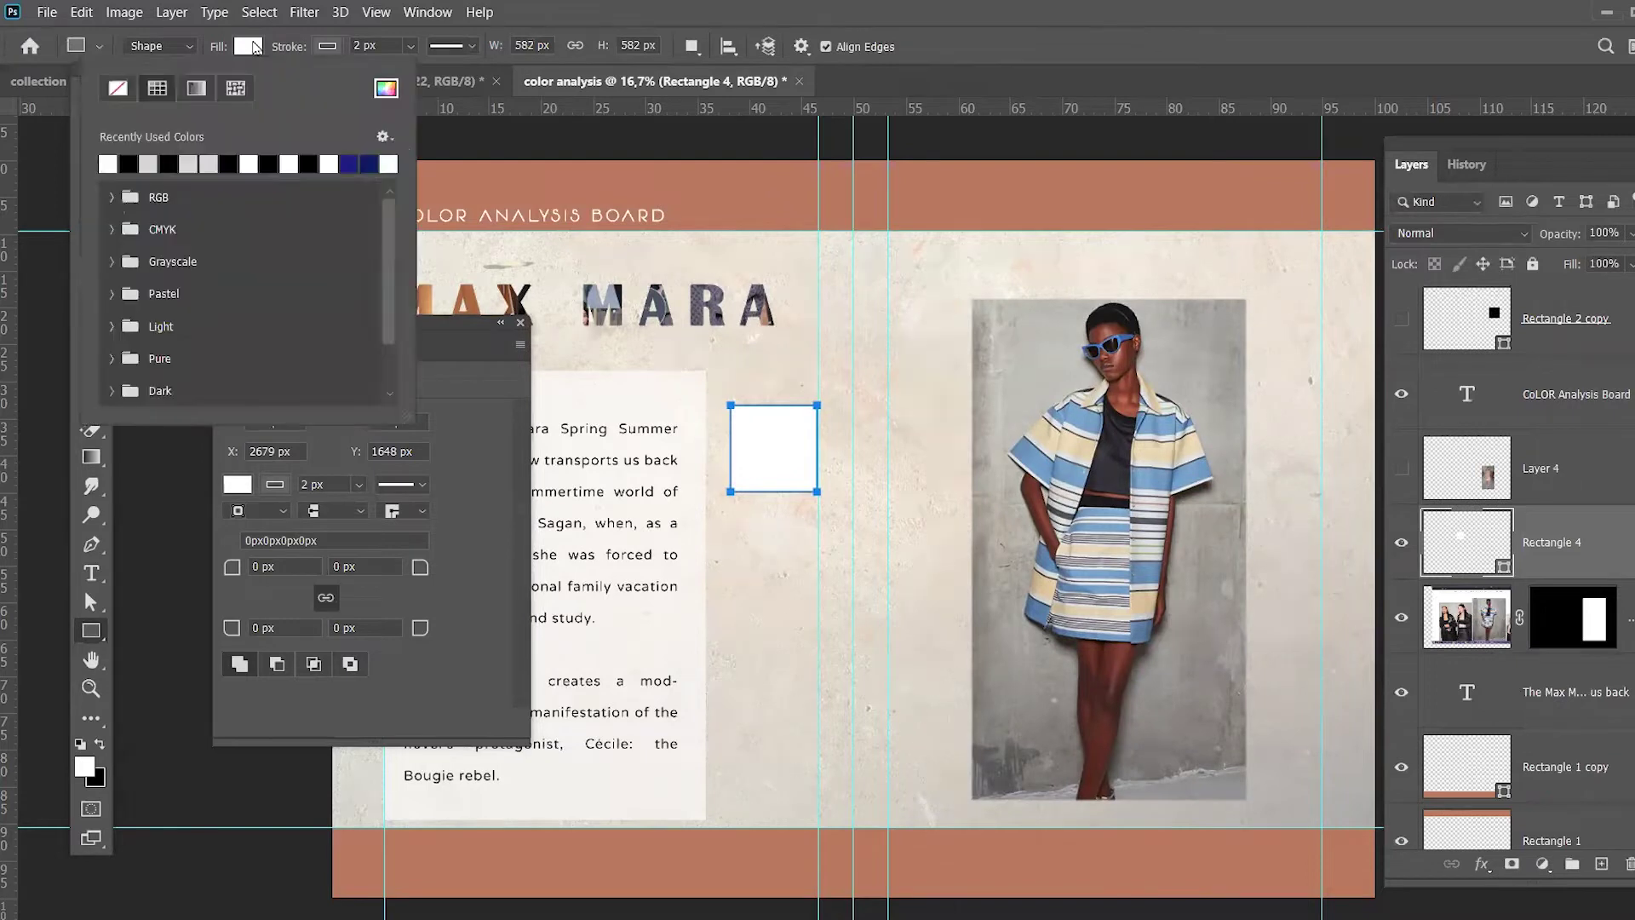
pyautogui.click(385, 89)
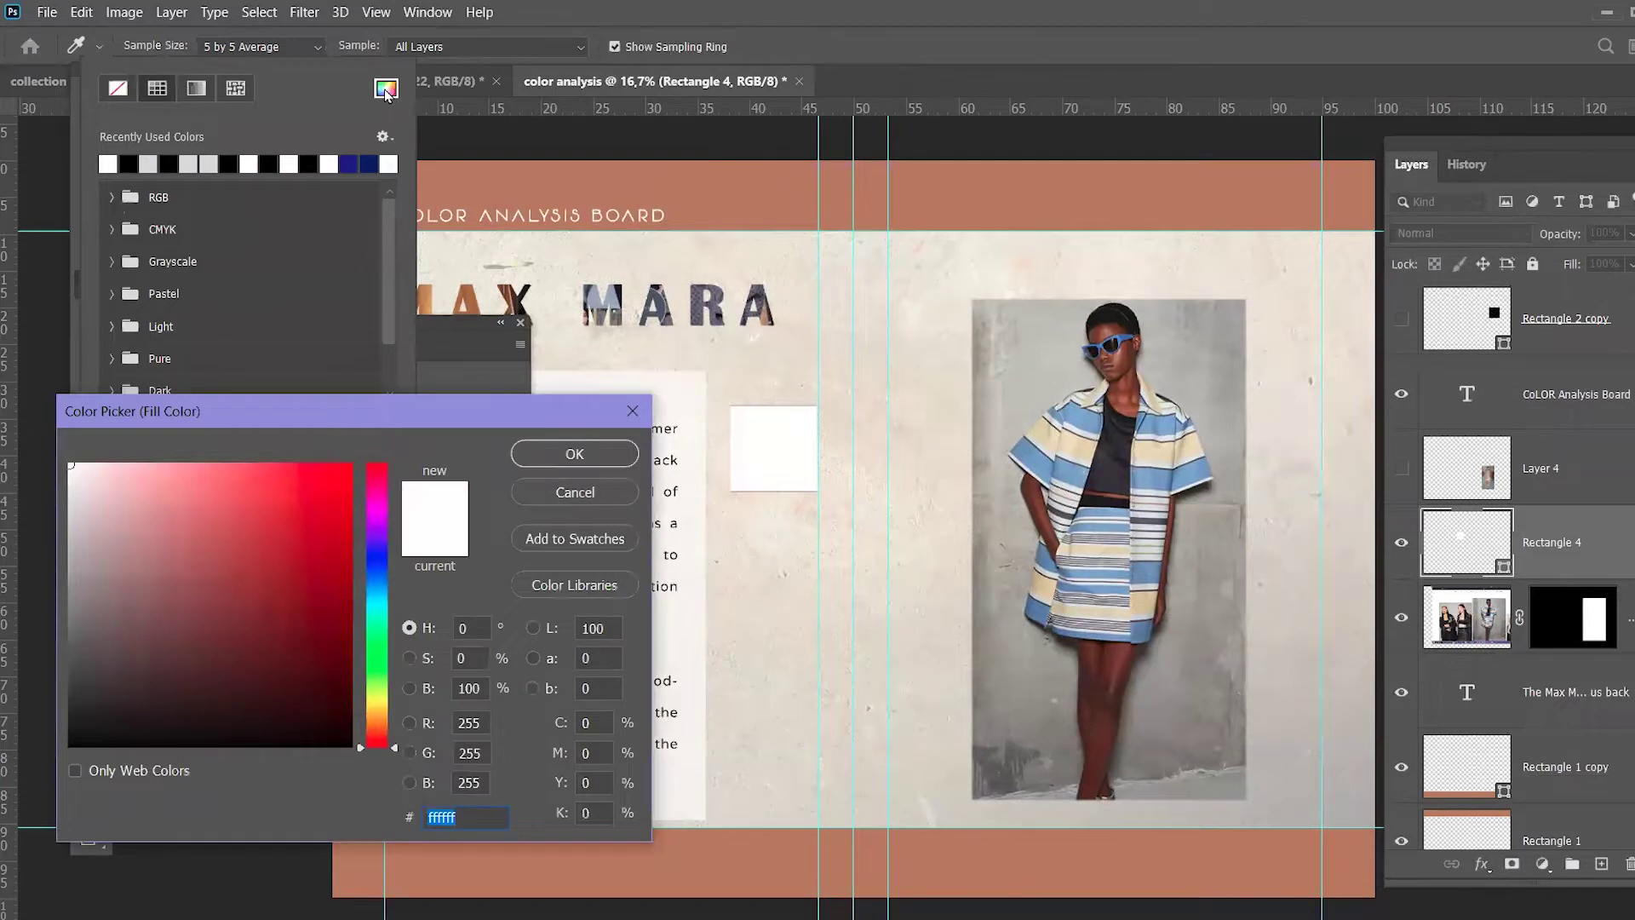
pyautogui.click(1074, 473)
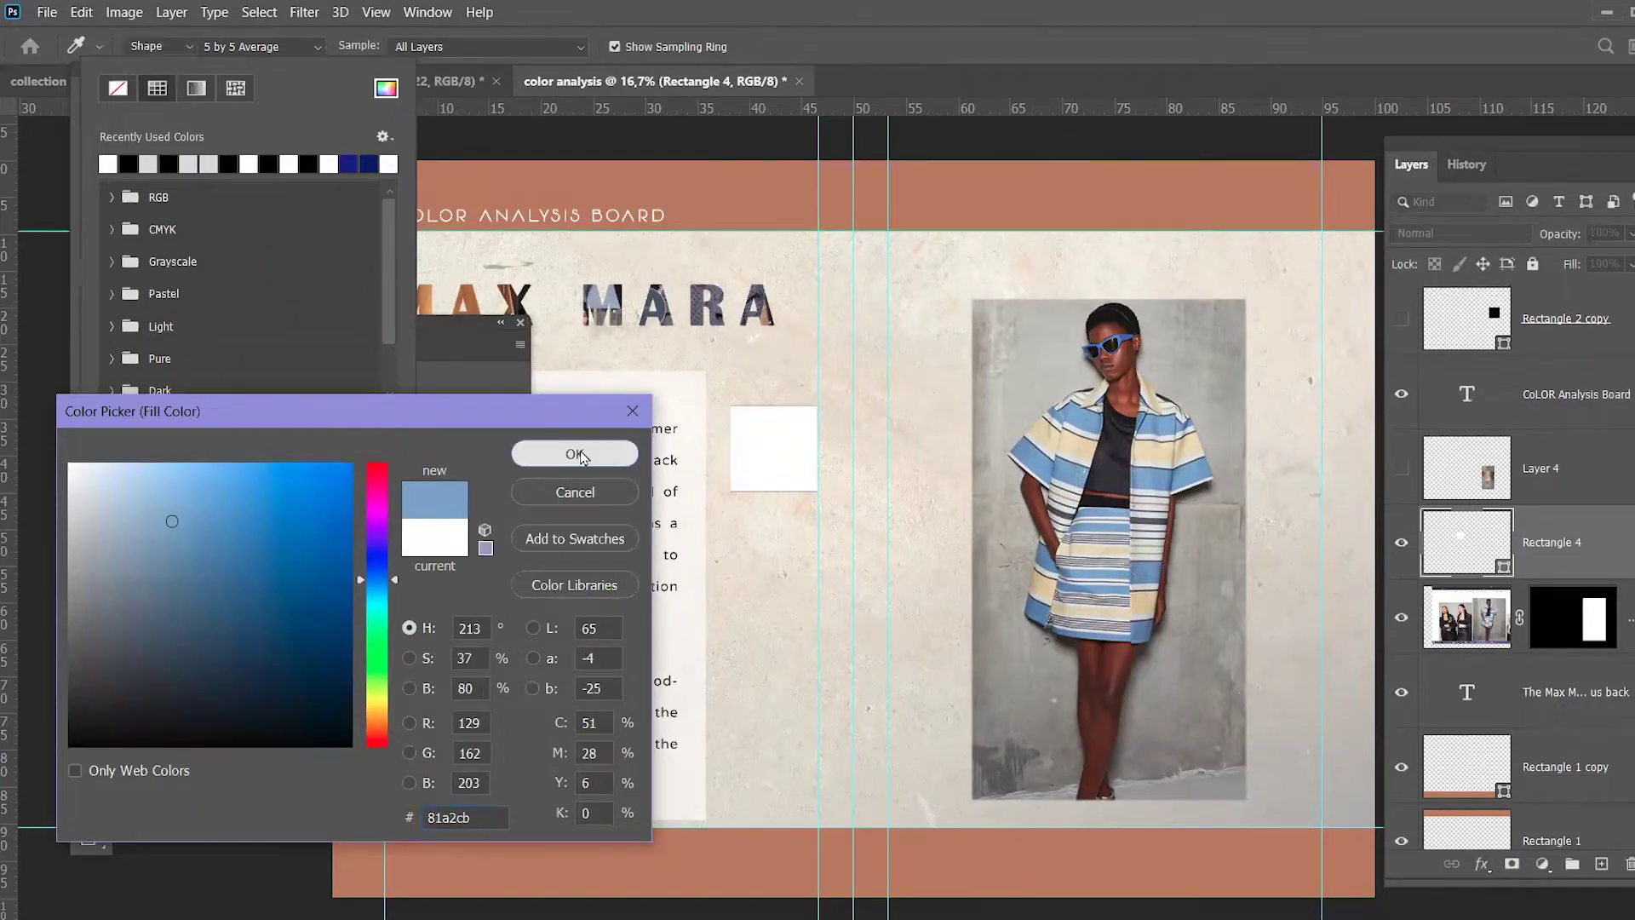
pyautogui.click(574, 453)
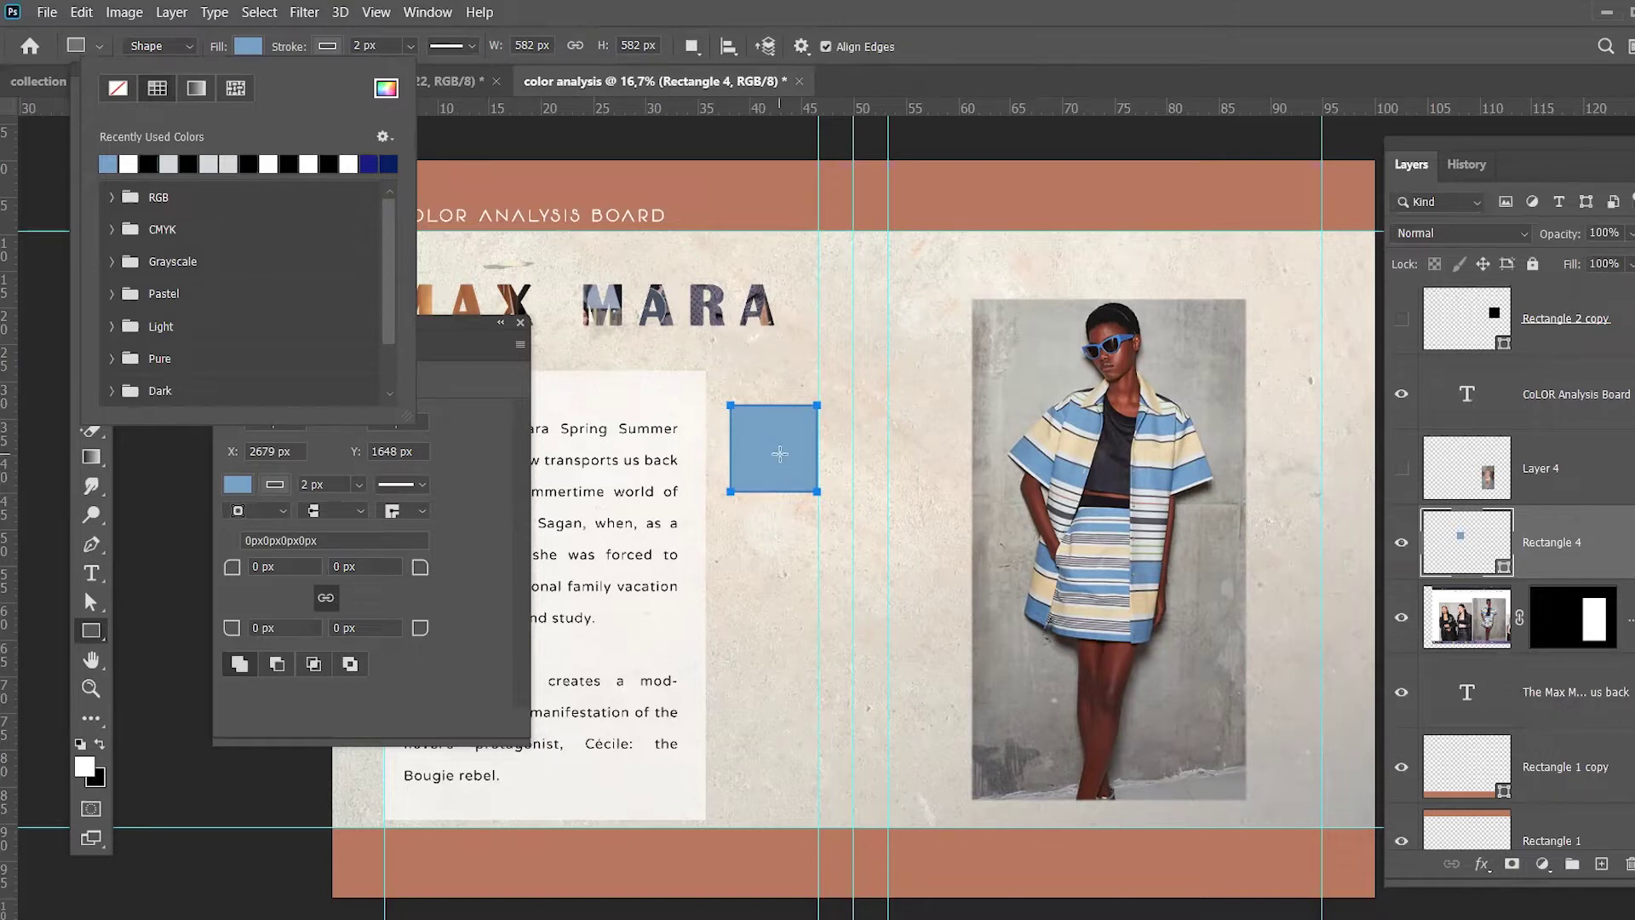
pyautogui.click(414, 52)
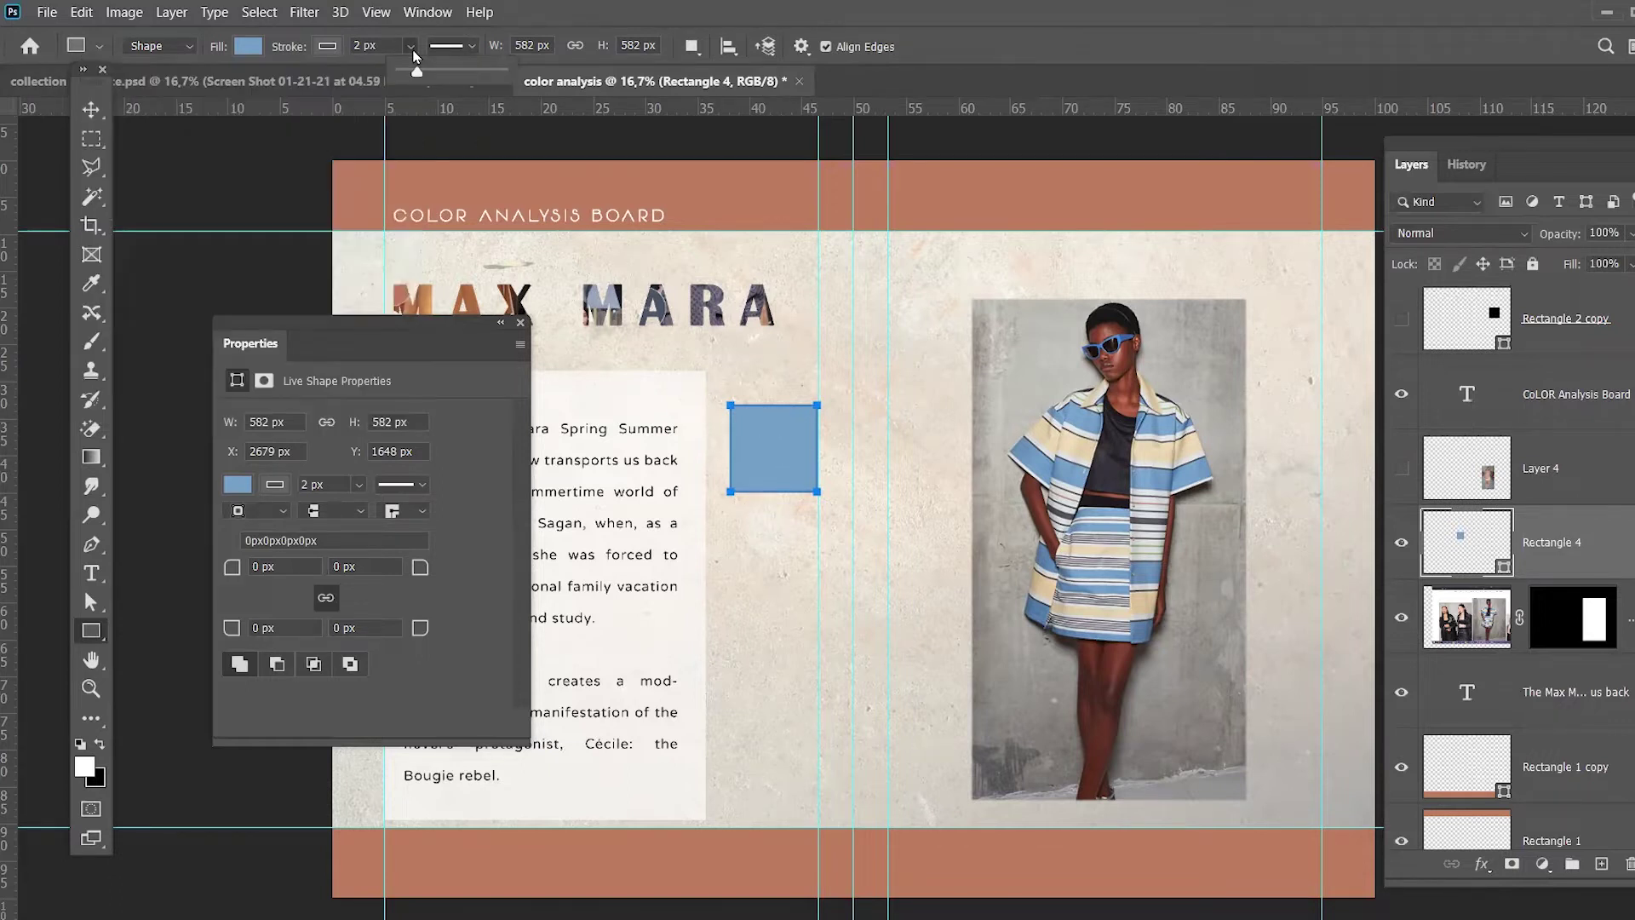
pyautogui.click(332, 48)
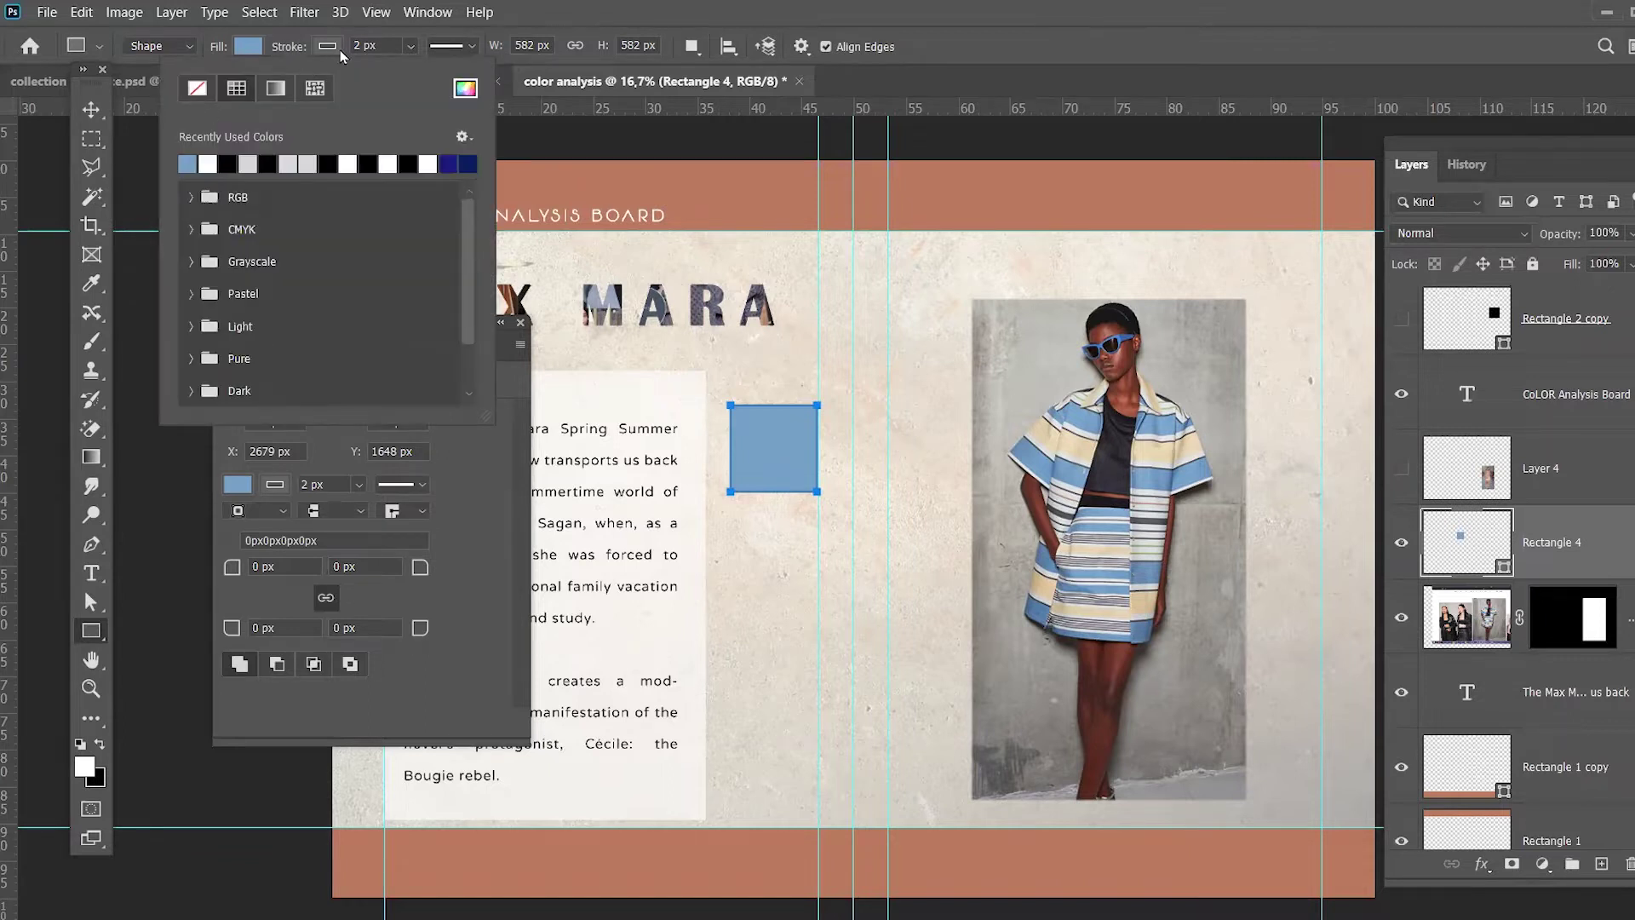
pyautogui.click(198, 88)
# Step: Nudge the blue square up, then create a copy below it and a third square
pyautogui.click(95, 112)
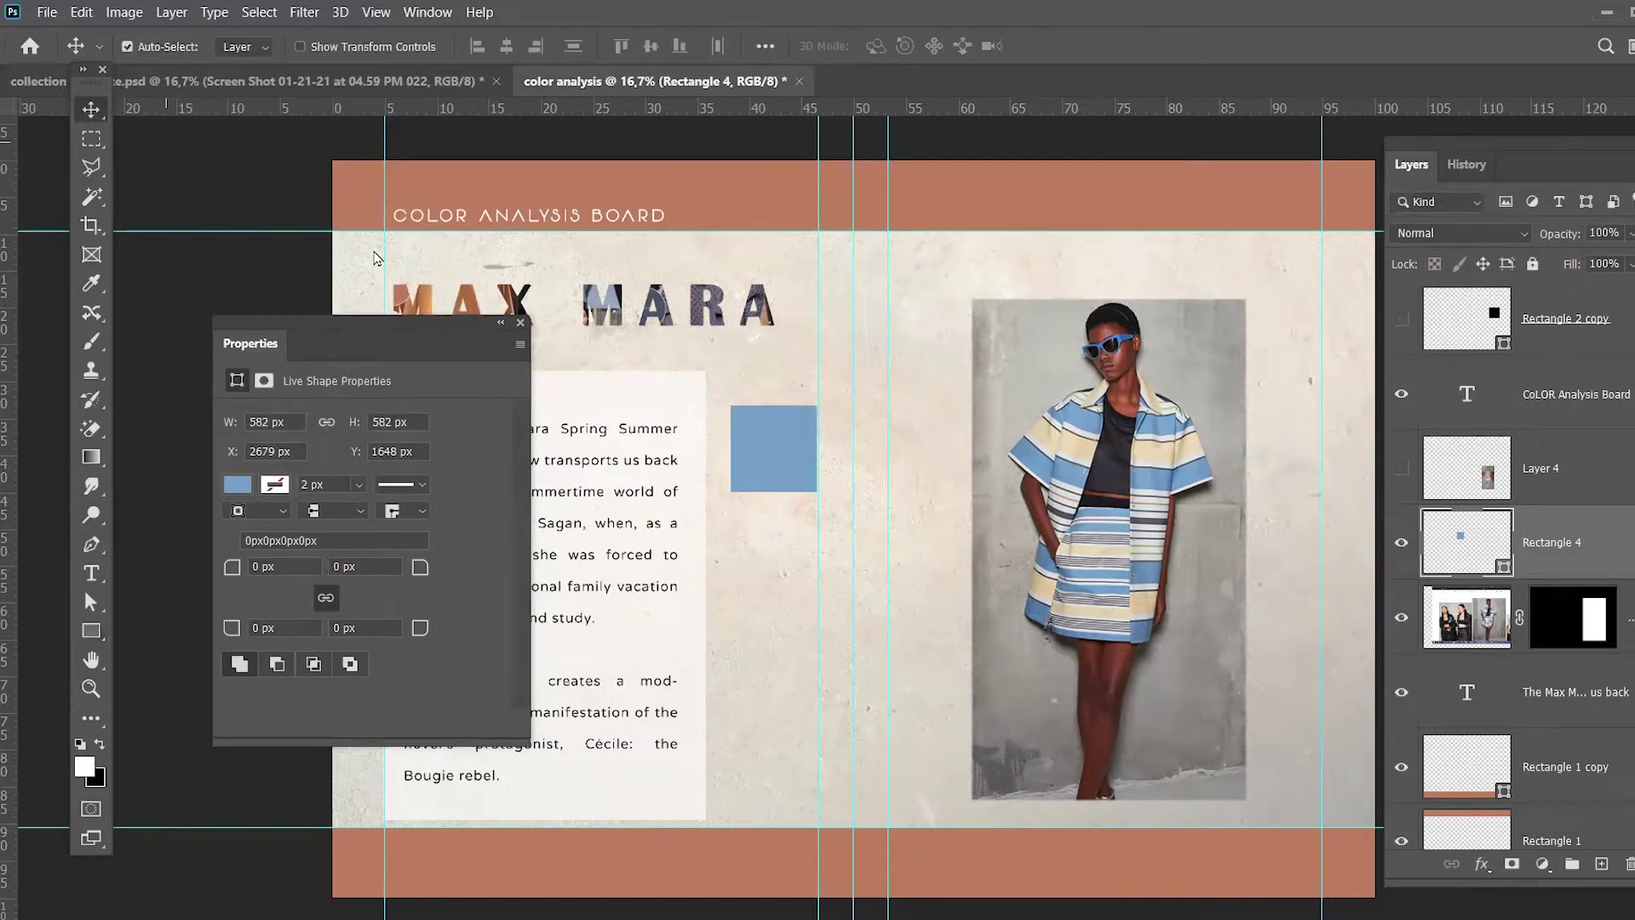
pyautogui.moveTo(784, 449); pyautogui.dragTo(783, 422)
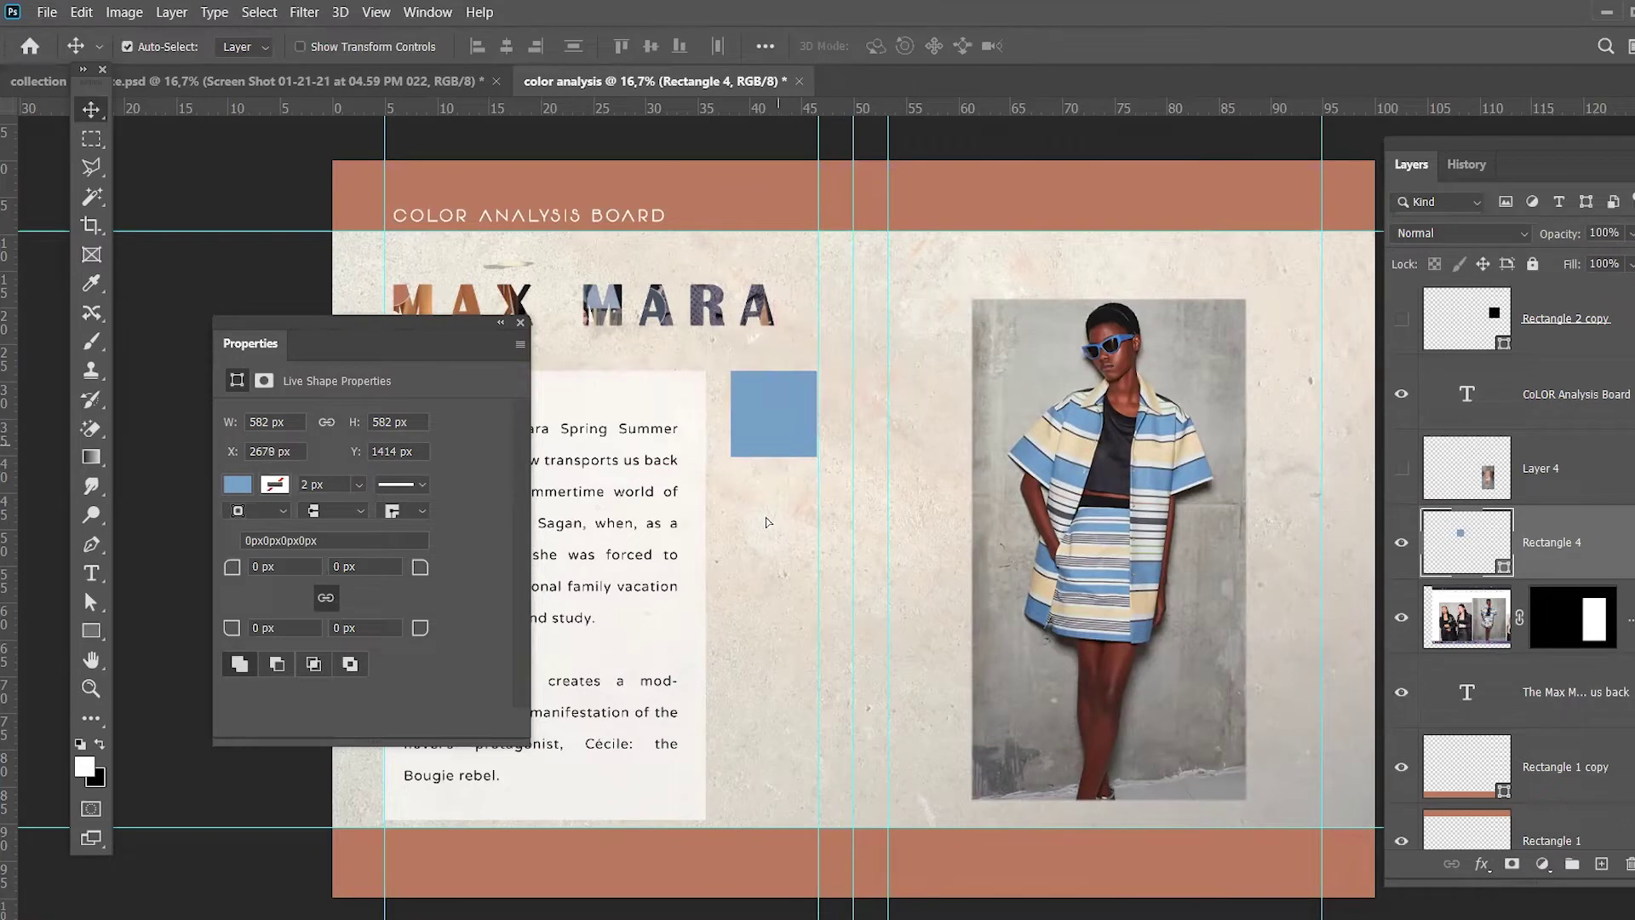
pyautogui.moveTo(782, 423); pyautogui.dragTo(775, 537)
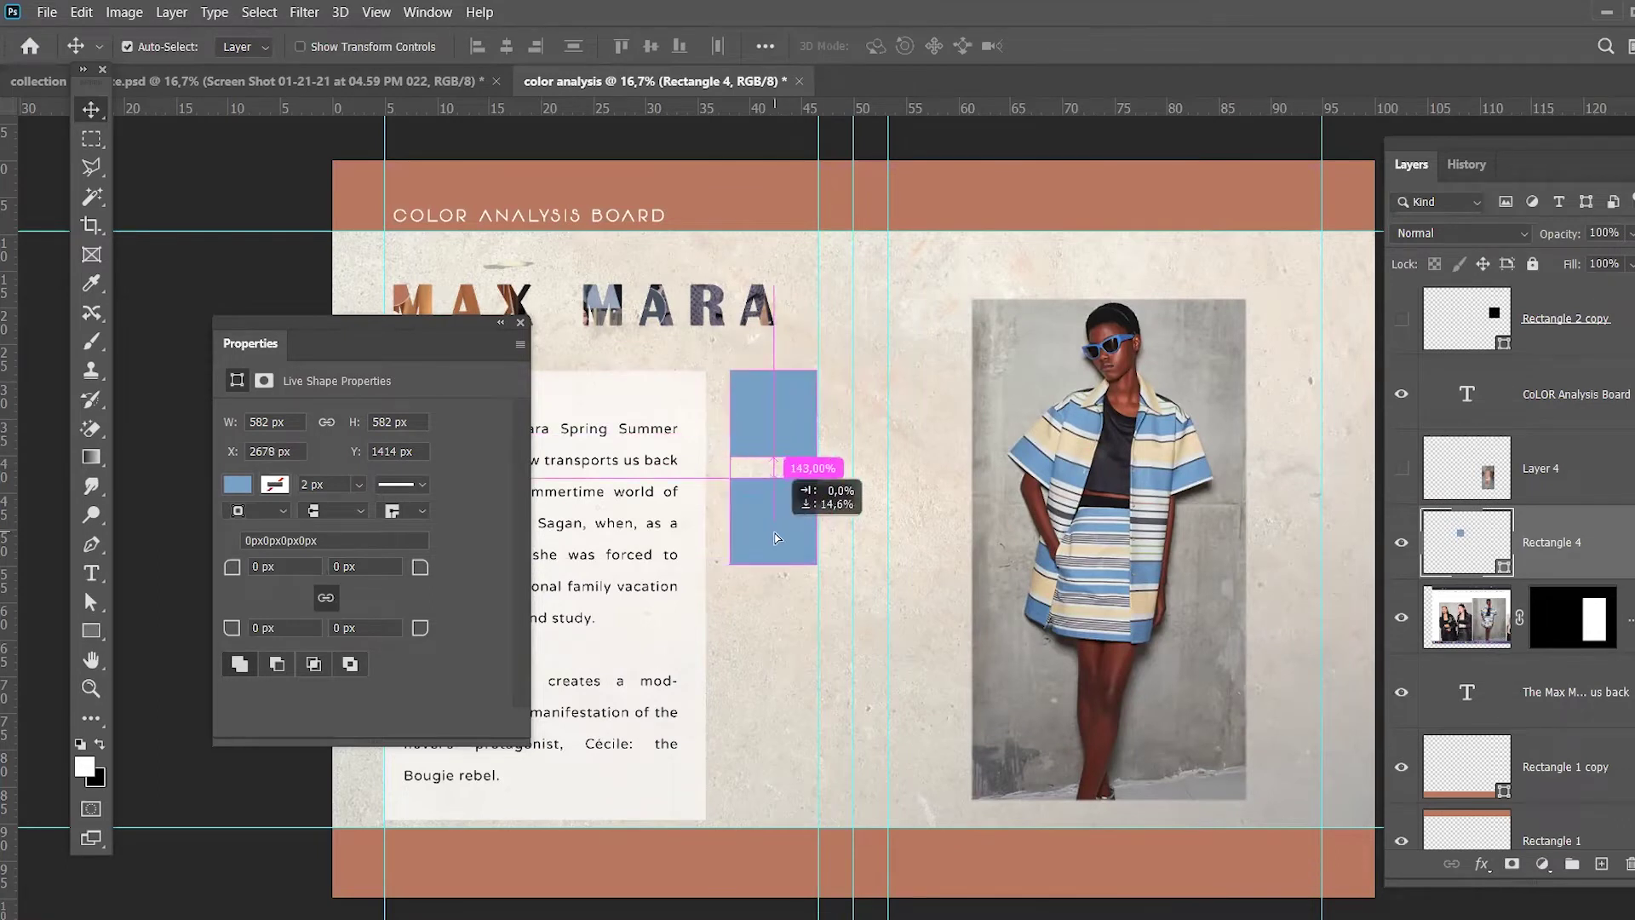
pyautogui.moveTo(775, 537); pyautogui.dragTo(775, 537)
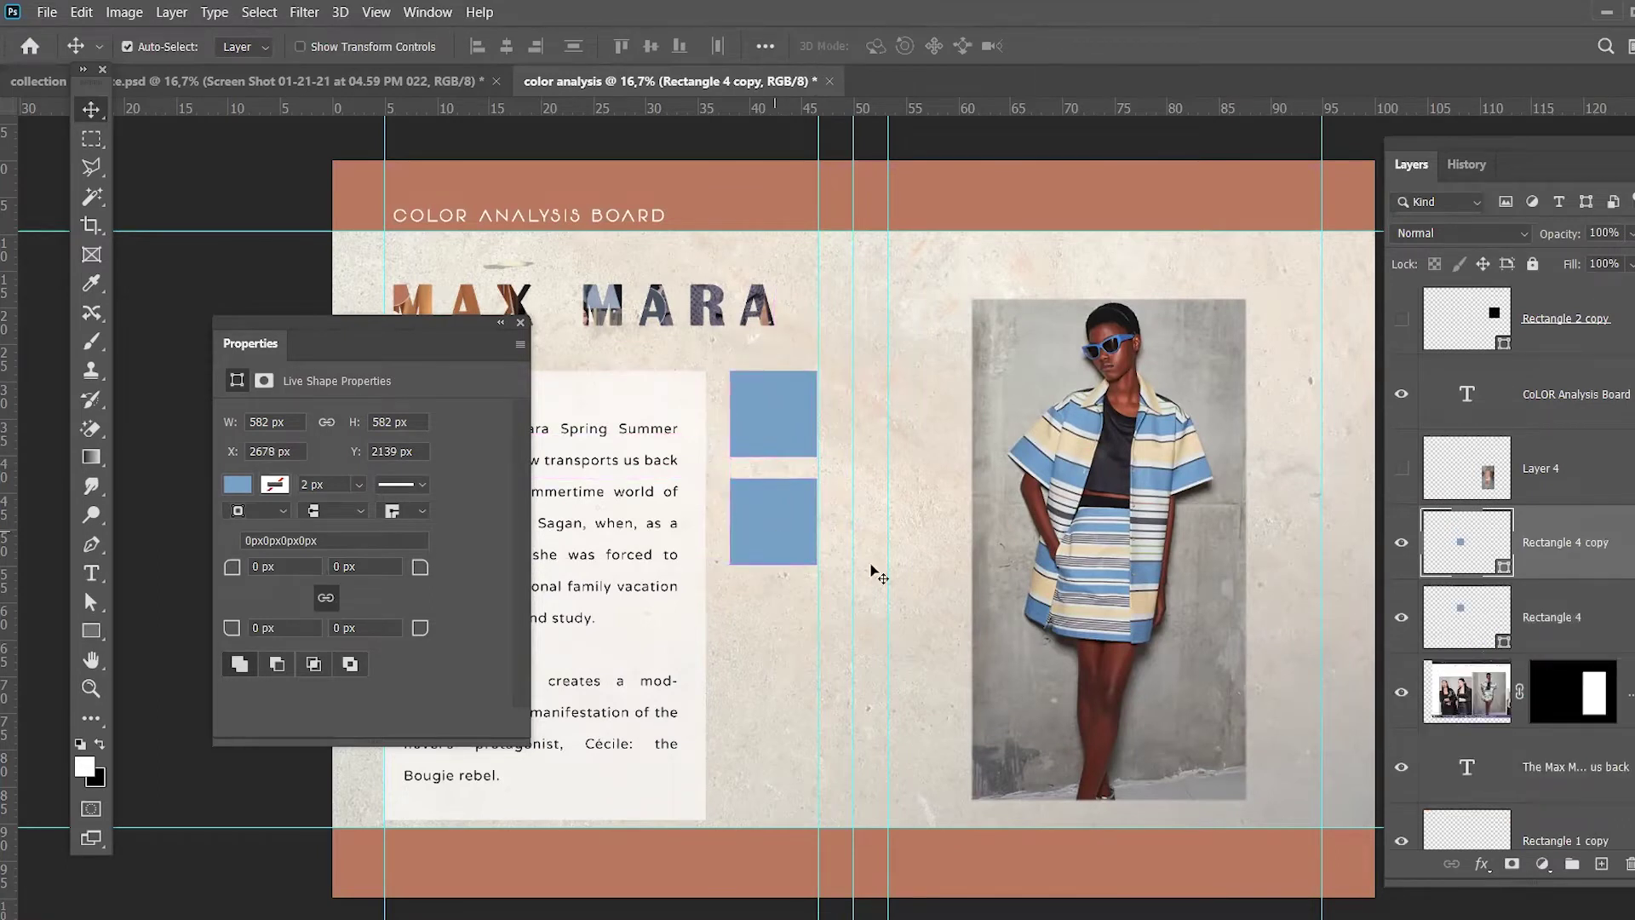
pyautogui.rightClick(1592, 549)
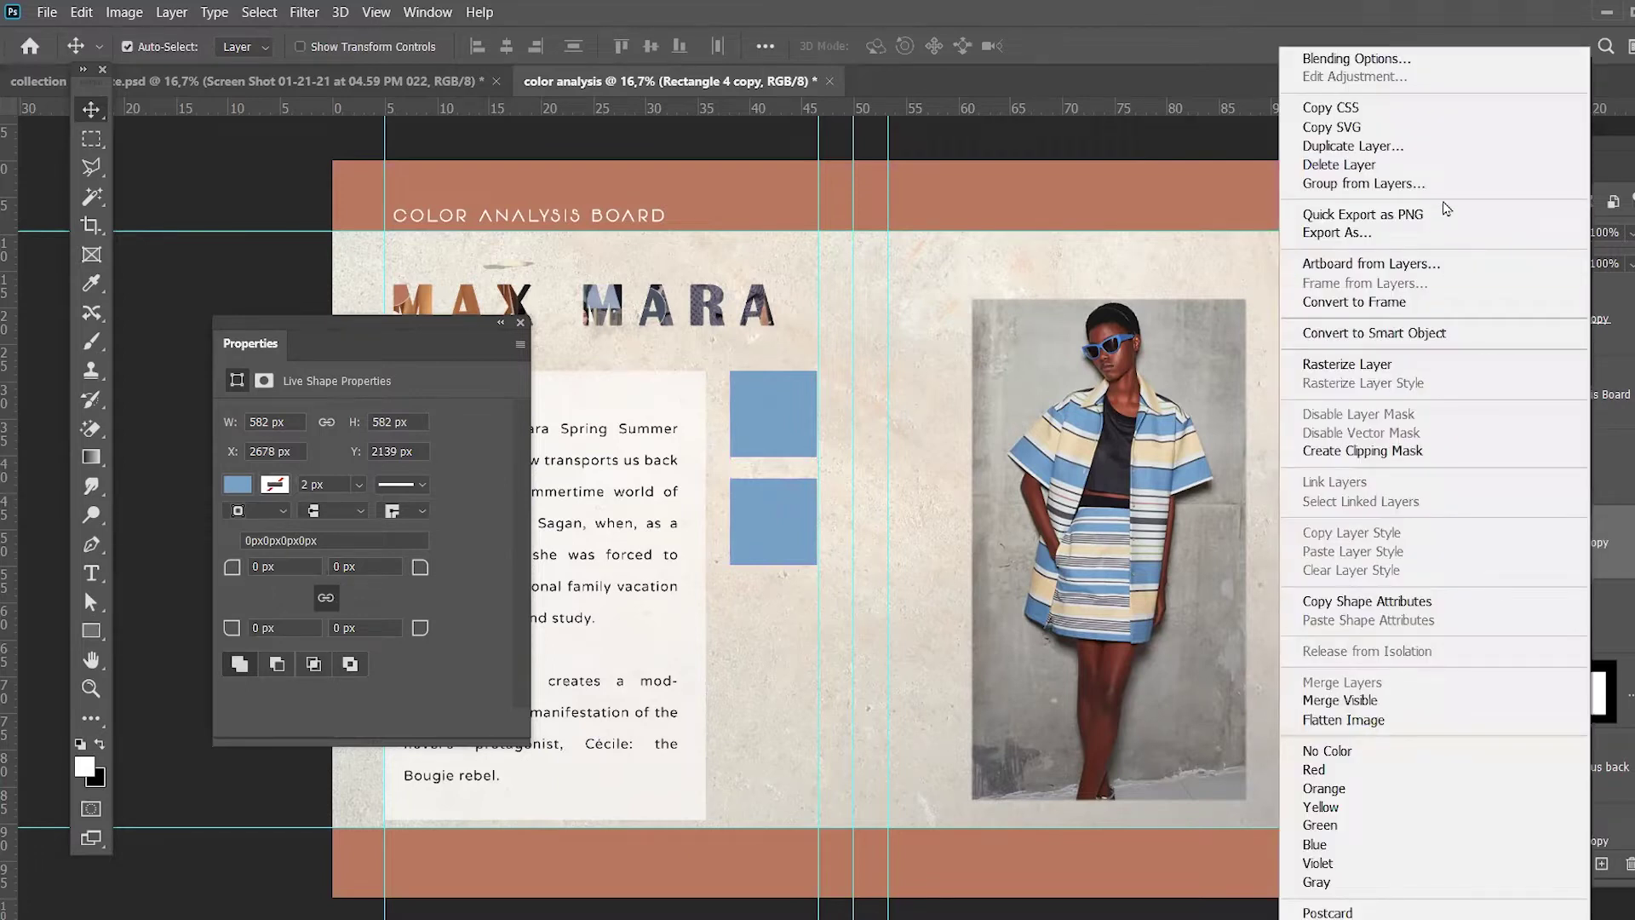
pyautogui.click(1448, 152)
pyautogui.click(1032, 271)
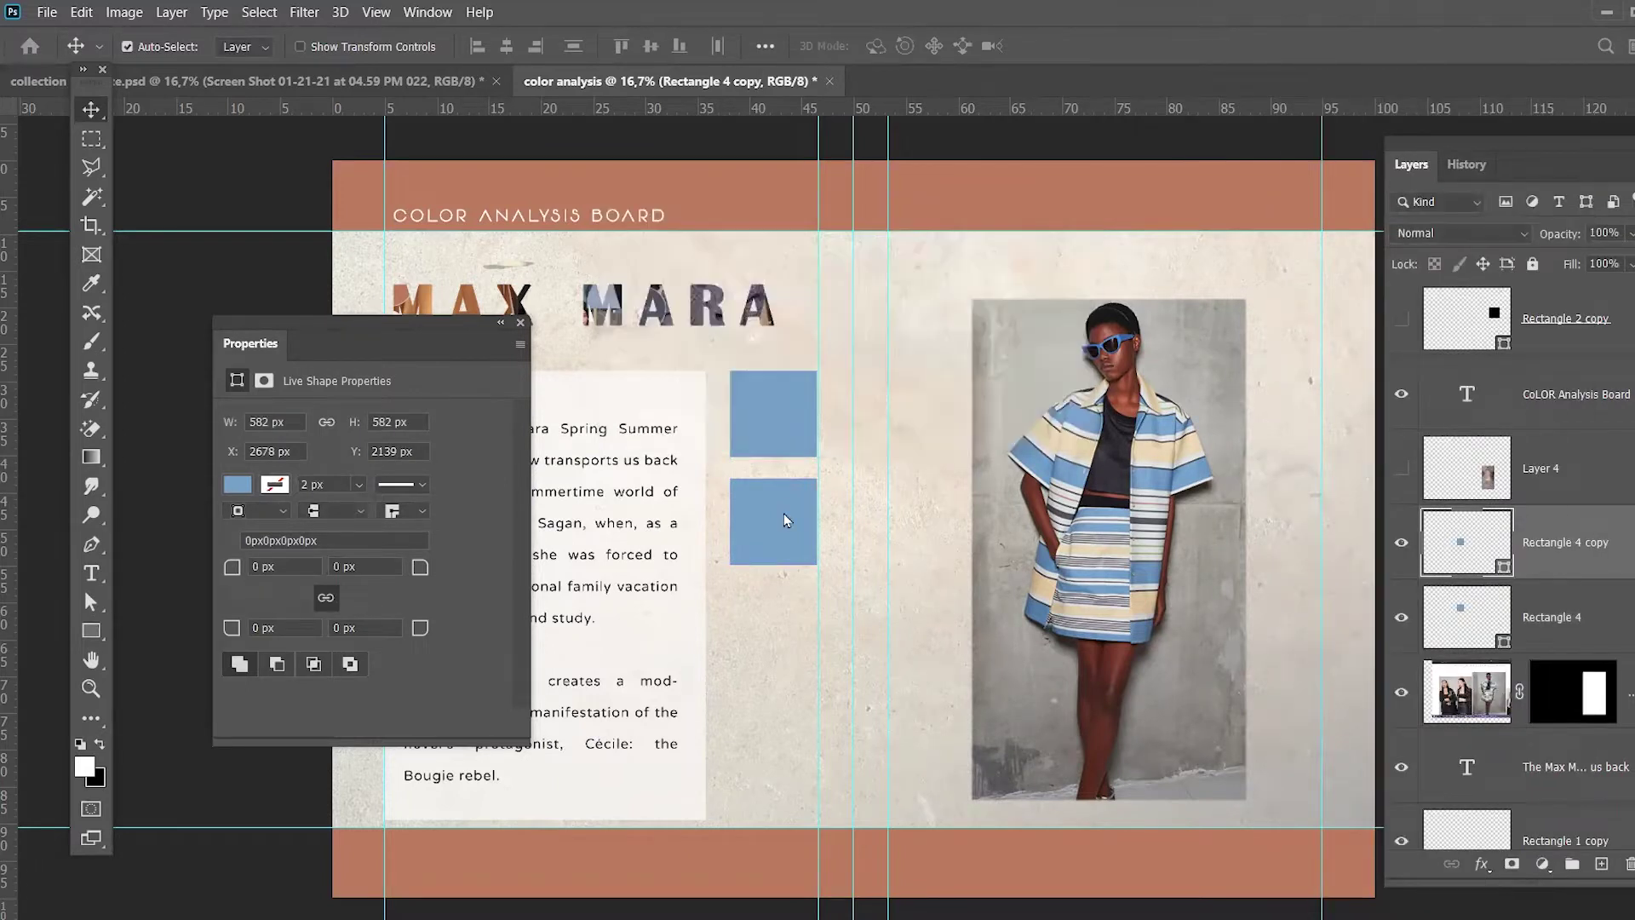
# Step: Space the third square evenly below the others and copy a fourth beneath it
pyautogui.moveTo(764, 545)
pyautogui.mouseDown()
pyautogui.moveTo(746, 666)
pyautogui.moveTo(763, 653)
pyautogui.mouseUp()
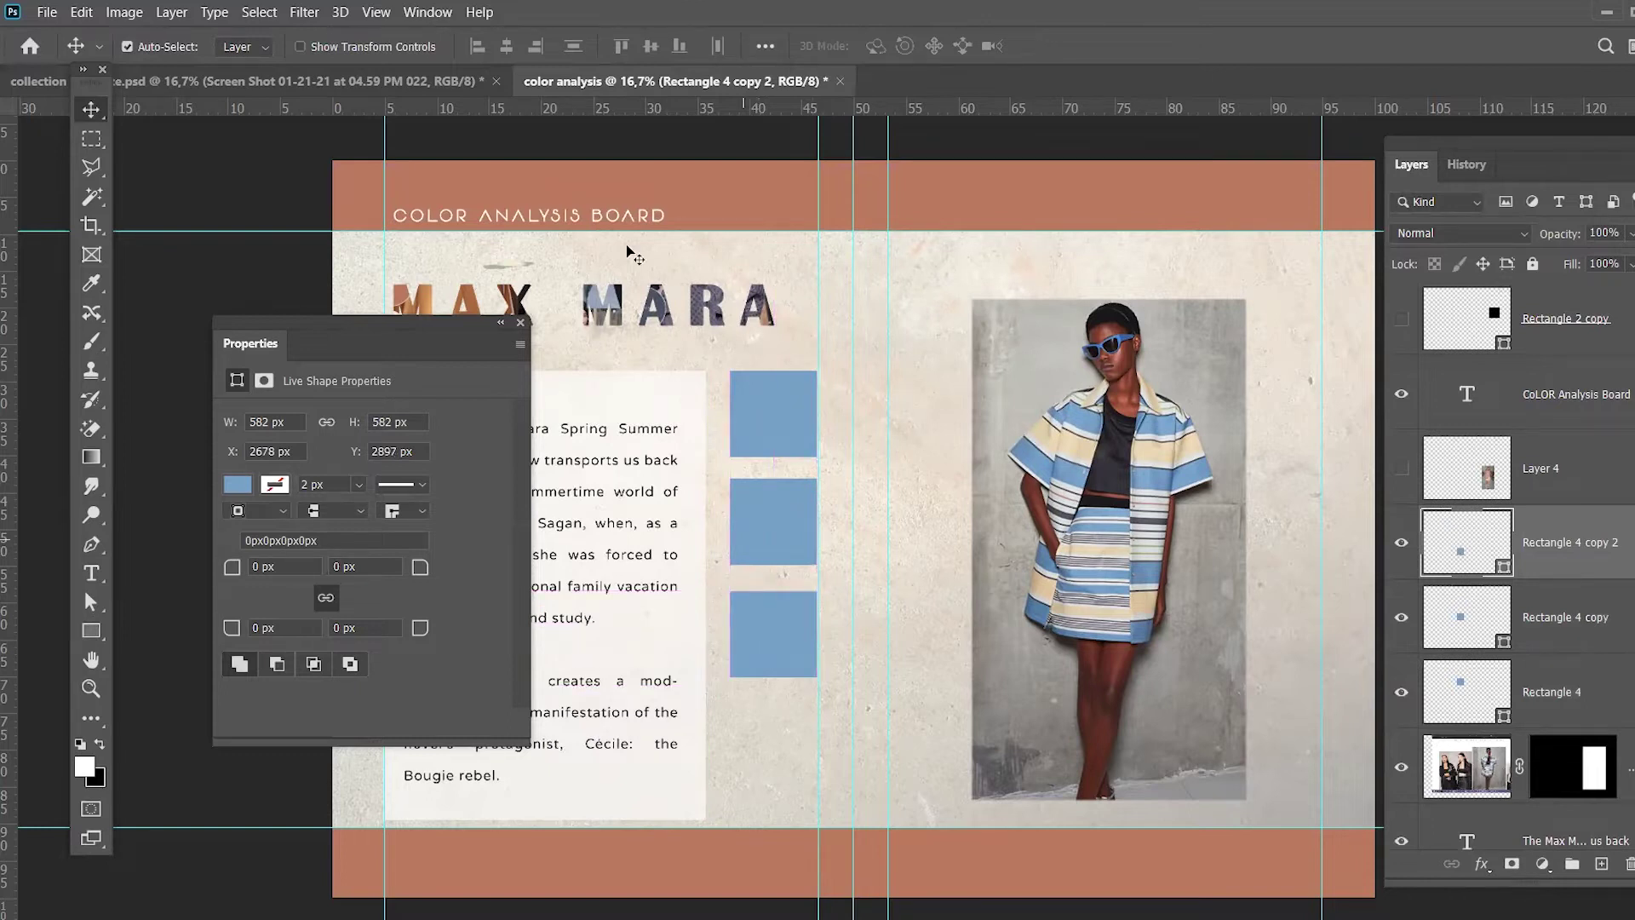
pyautogui.click(376, 12)
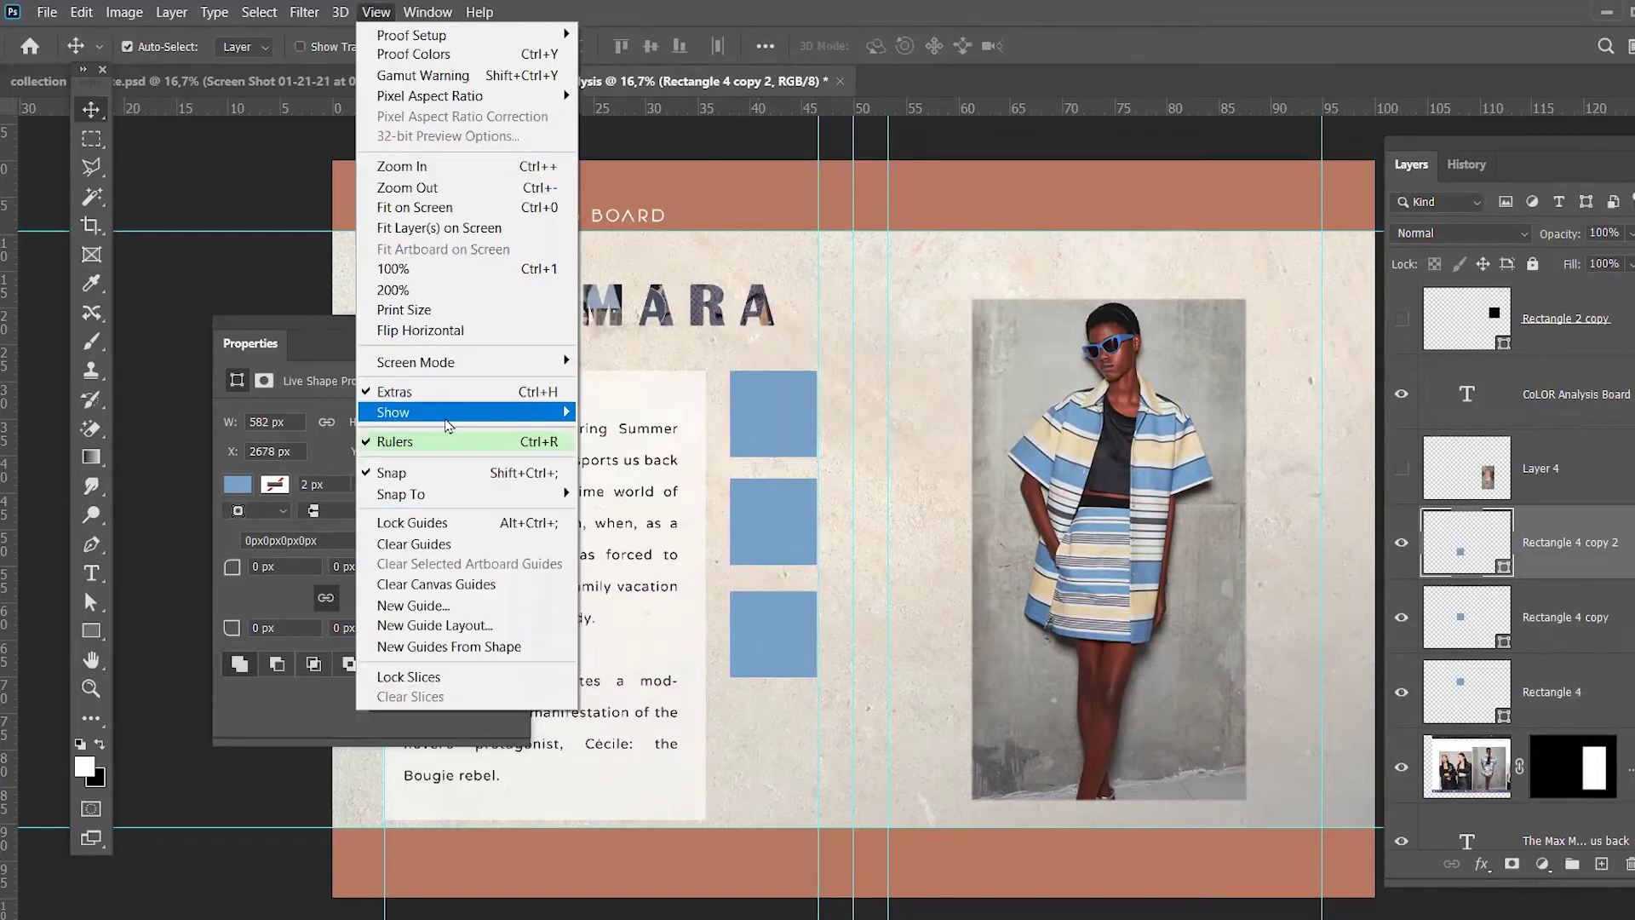
pyautogui.moveTo(435, 412)
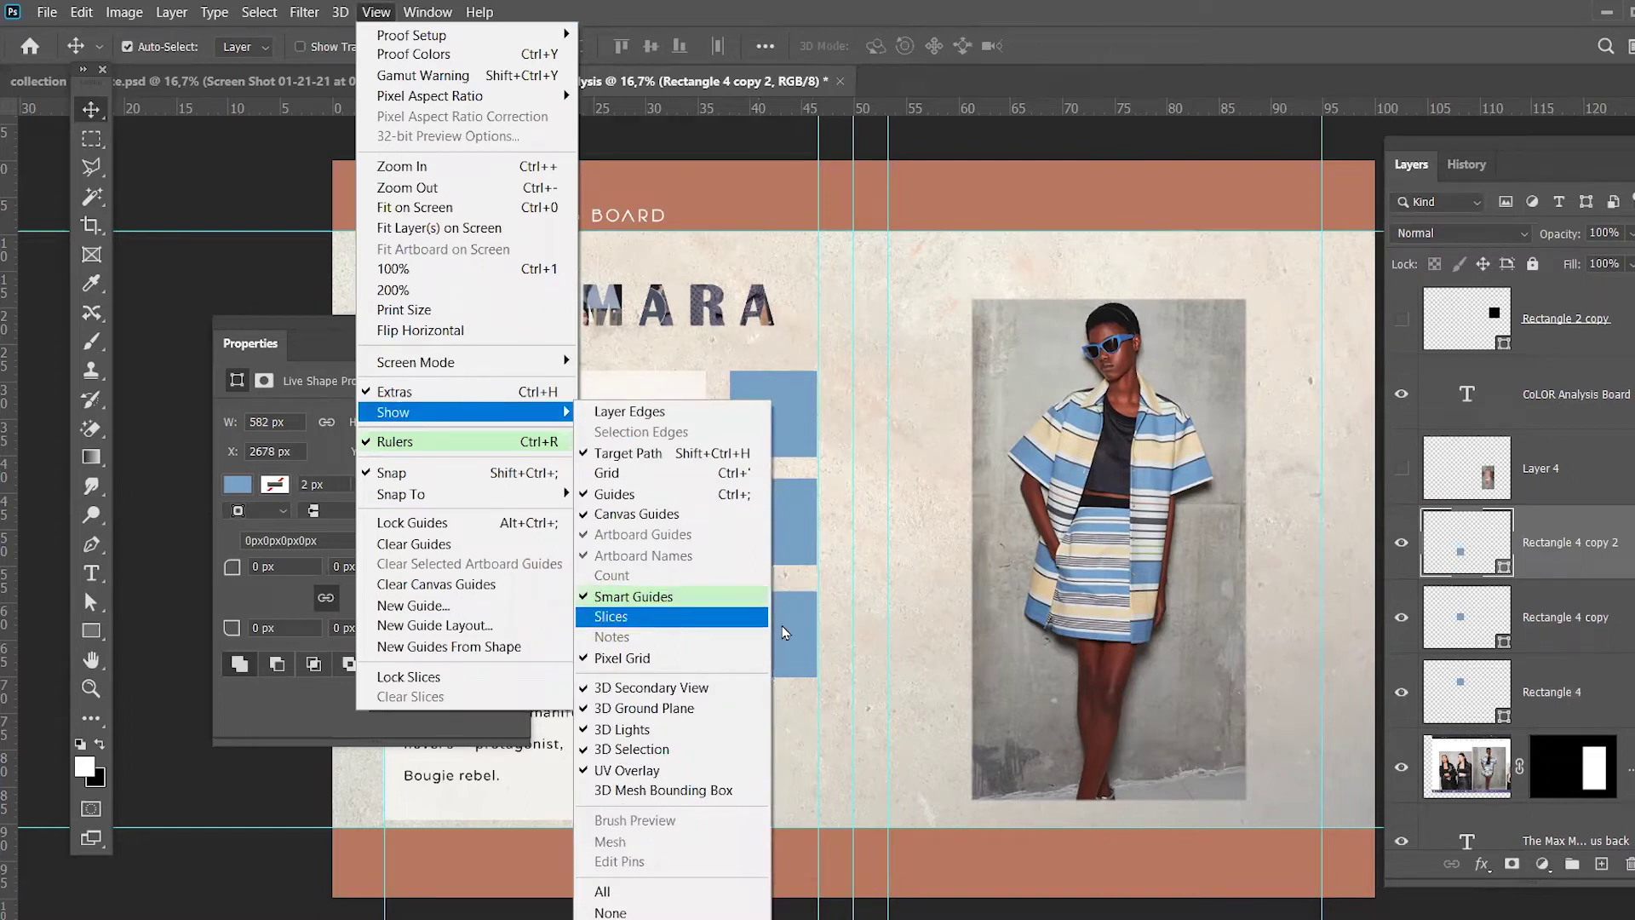
pyautogui.click(790, 637)
pyautogui.moveTo(790, 637); pyautogui.dragTo(792, 631)
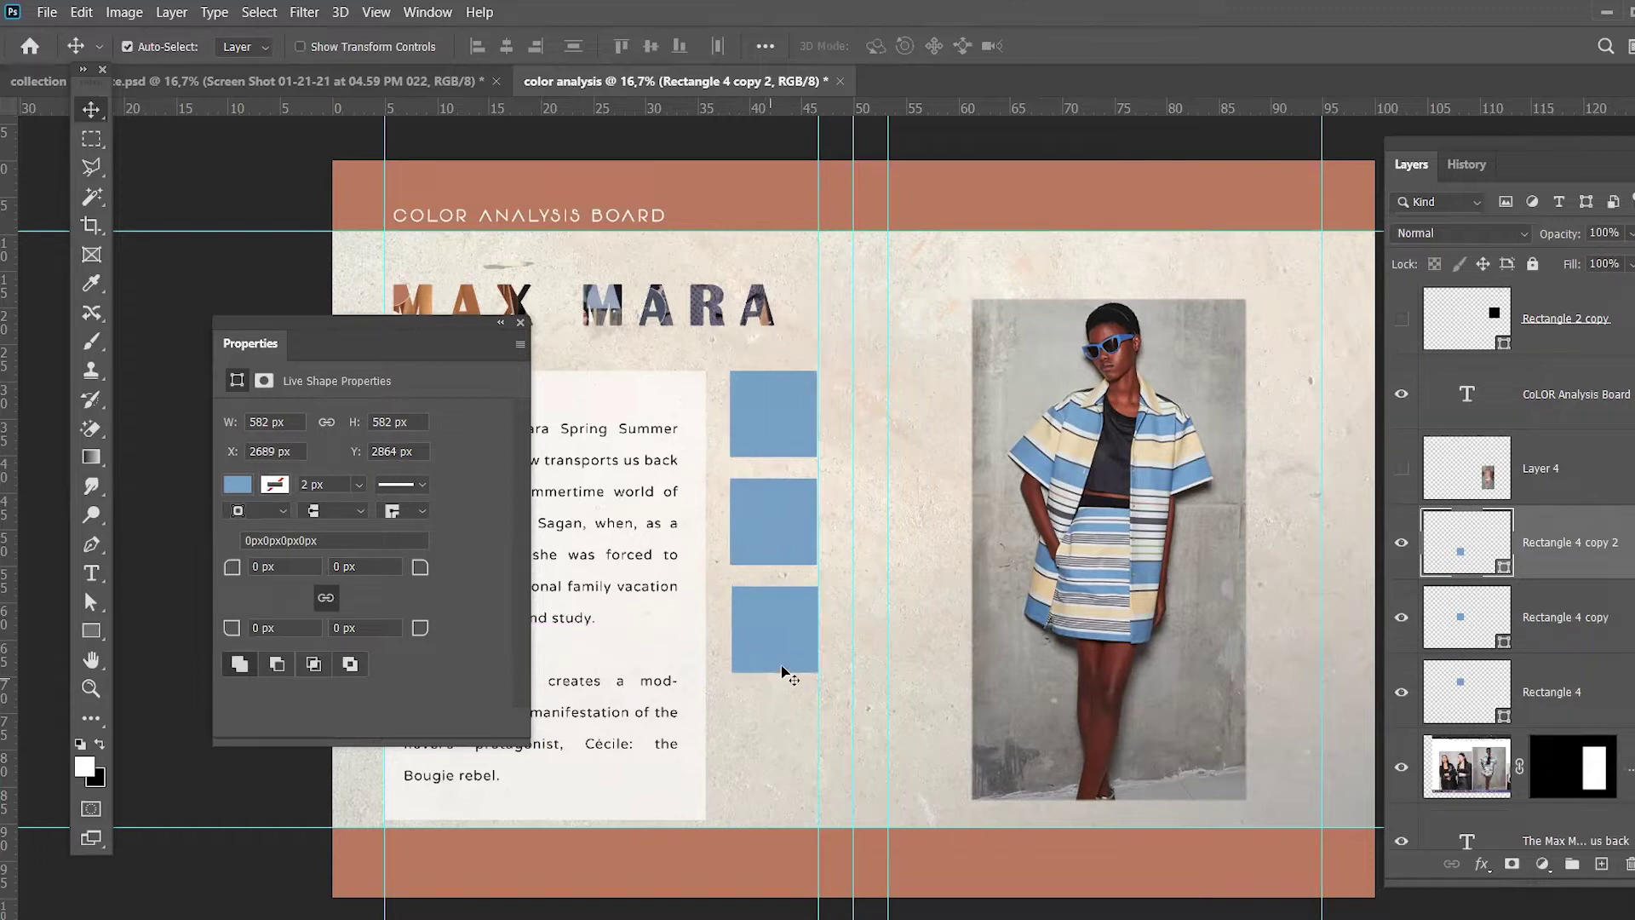
pyautogui.moveTo(777, 627); pyautogui.dragTo(775, 741)
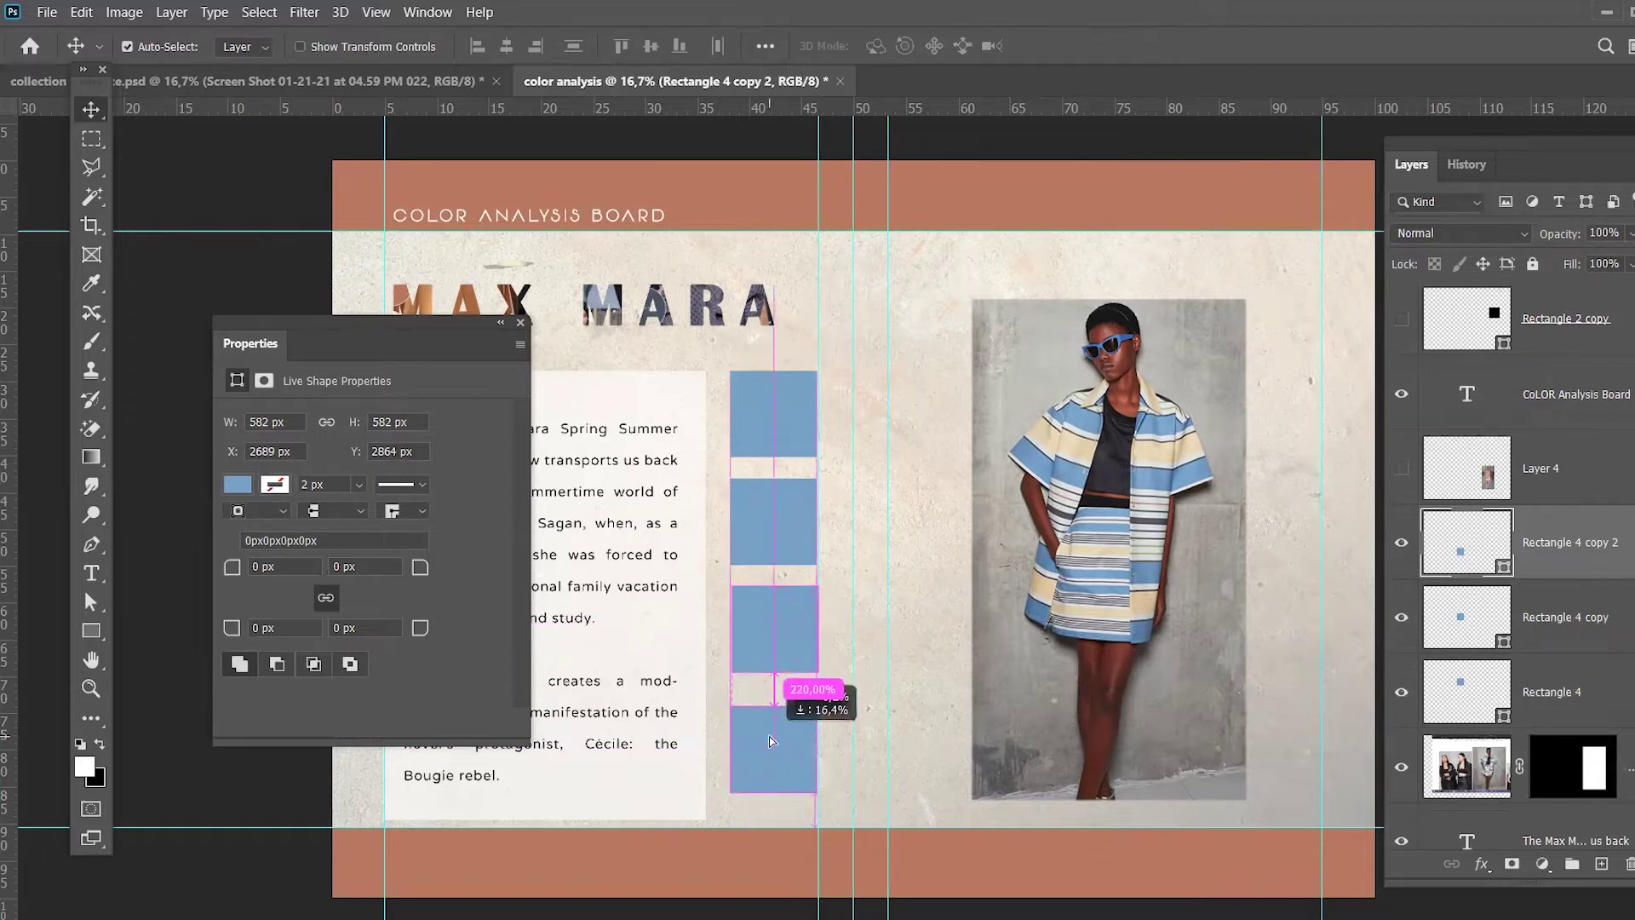
pyautogui.click(798, 513)
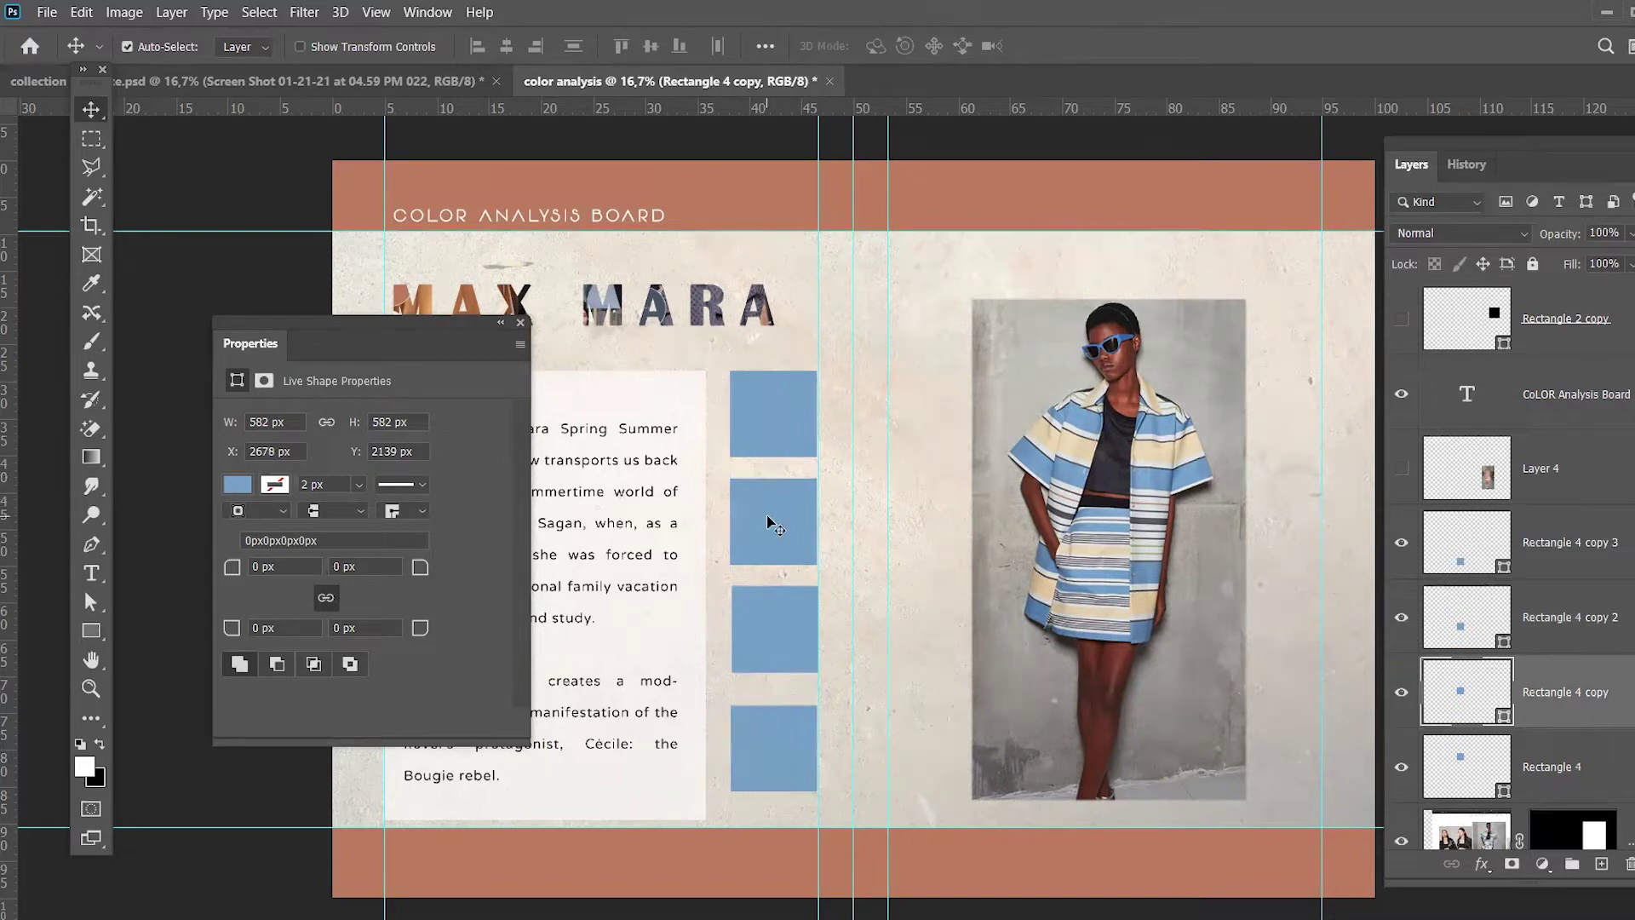
# Step: Recolour the second square beige, sampled from the model's outfit
pyautogui.click(91, 632)
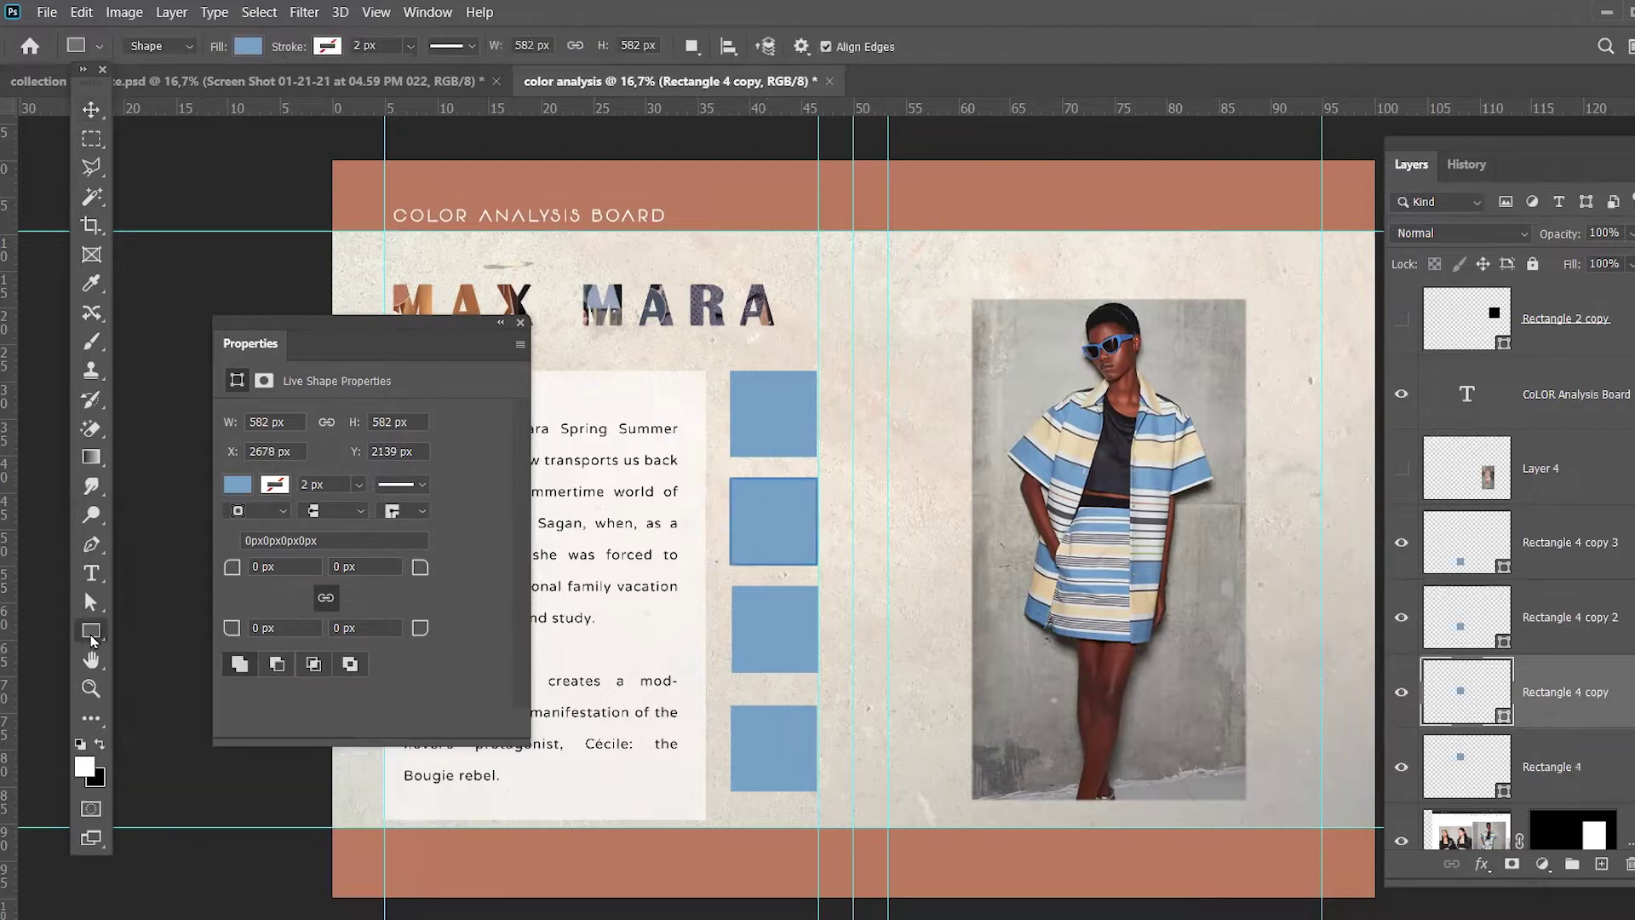
pyautogui.click(253, 51)
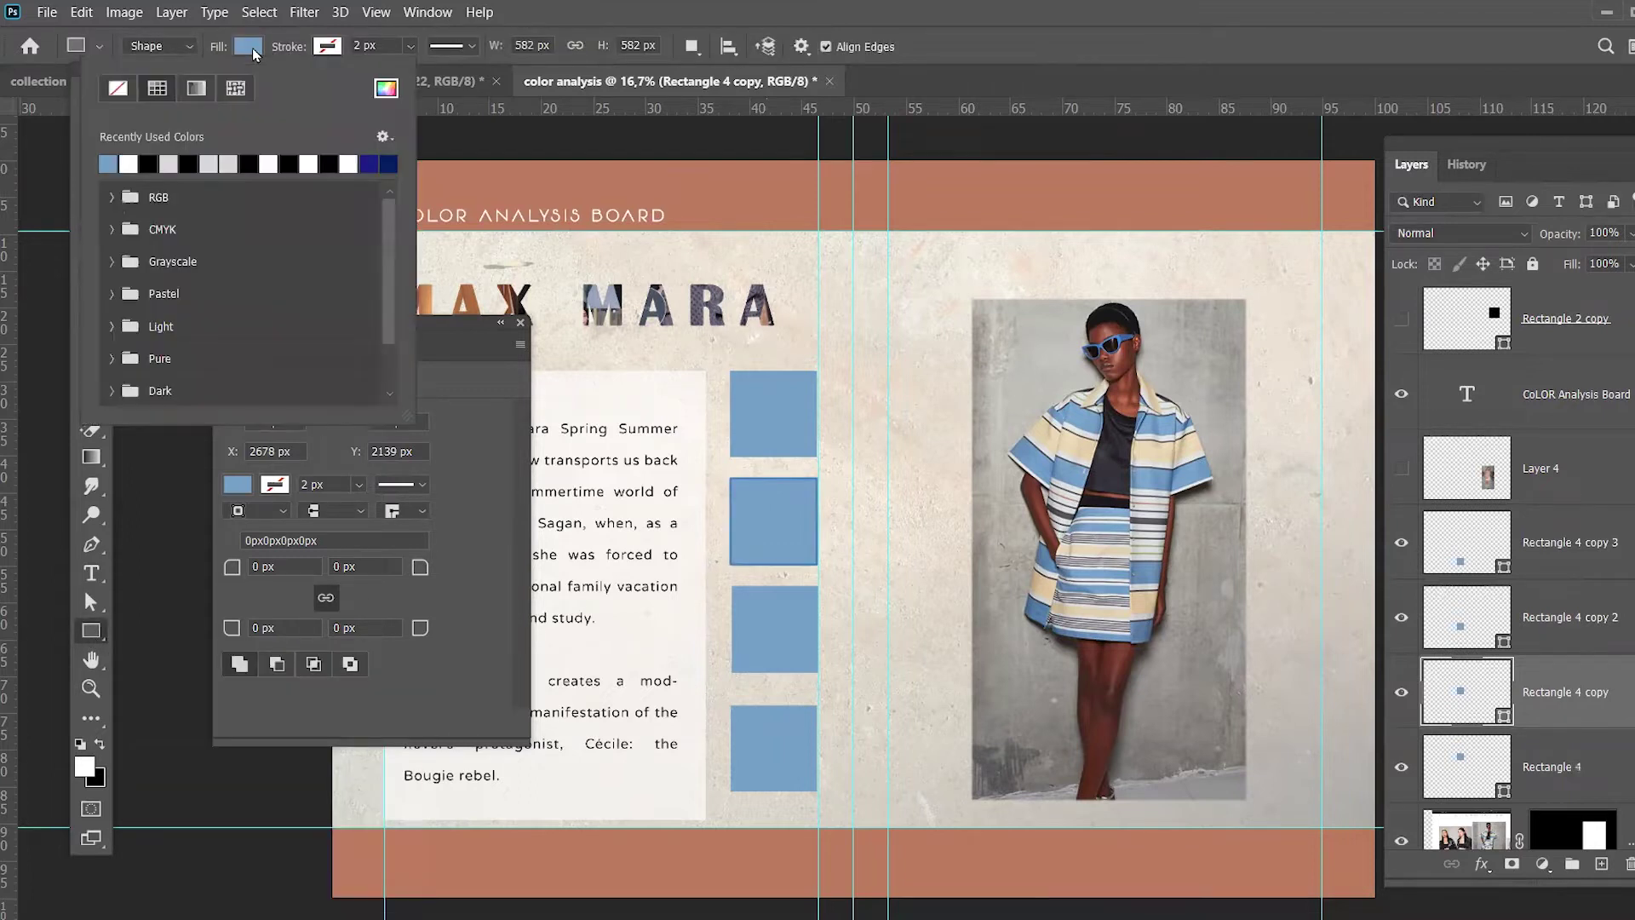
pyautogui.click(386, 88)
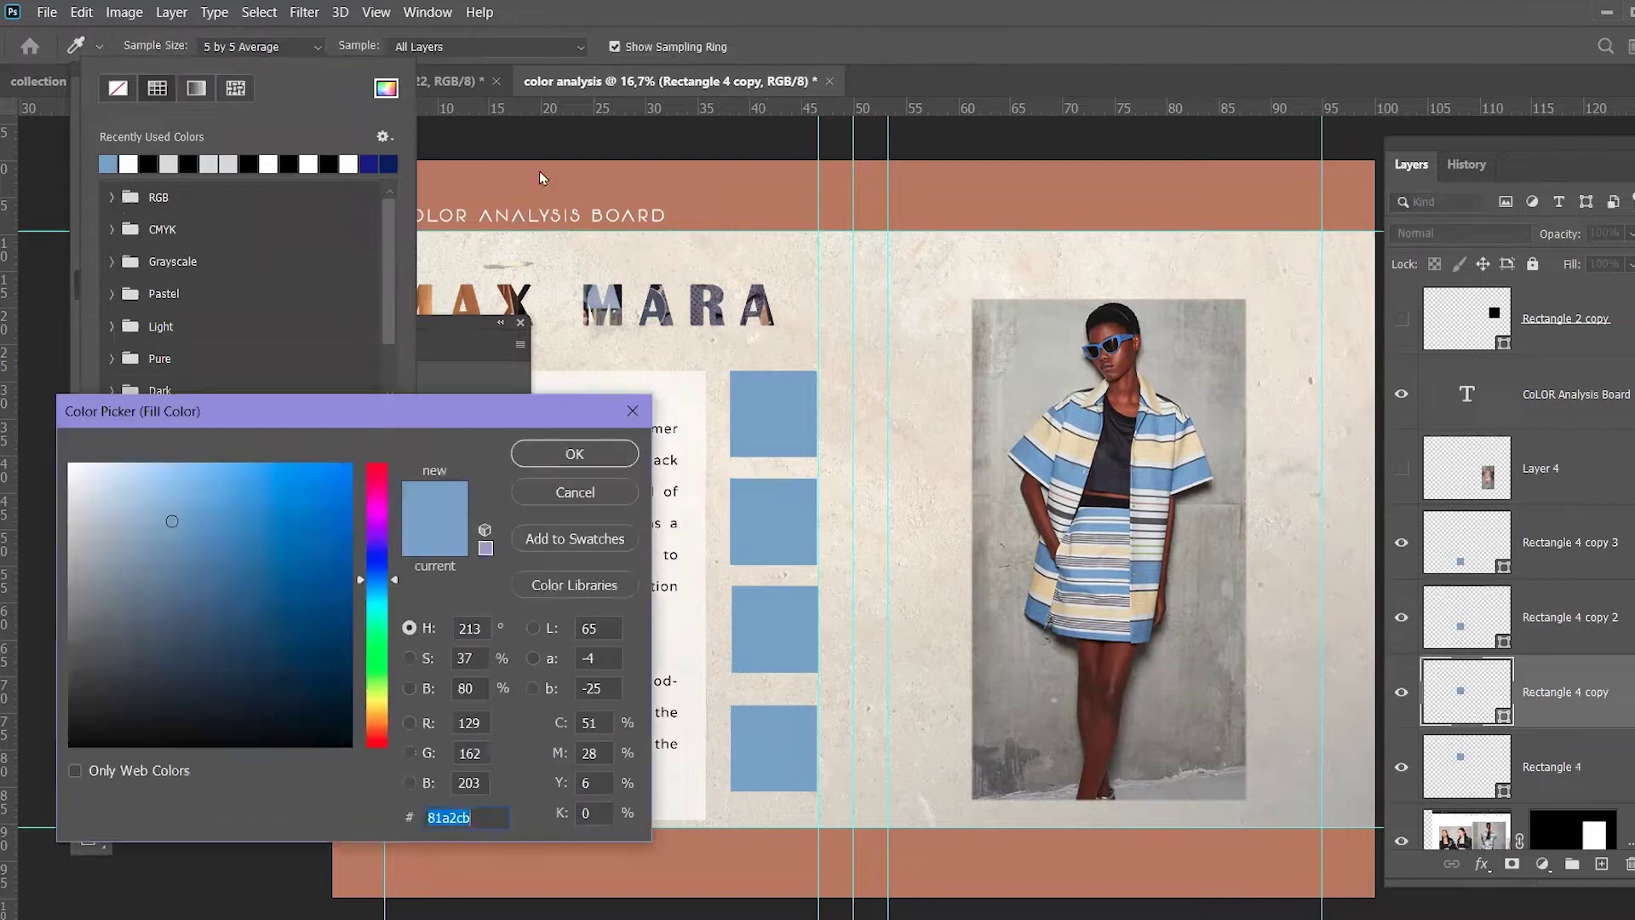
pyautogui.click(1051, 443)
pyautogui.click(596, 454)
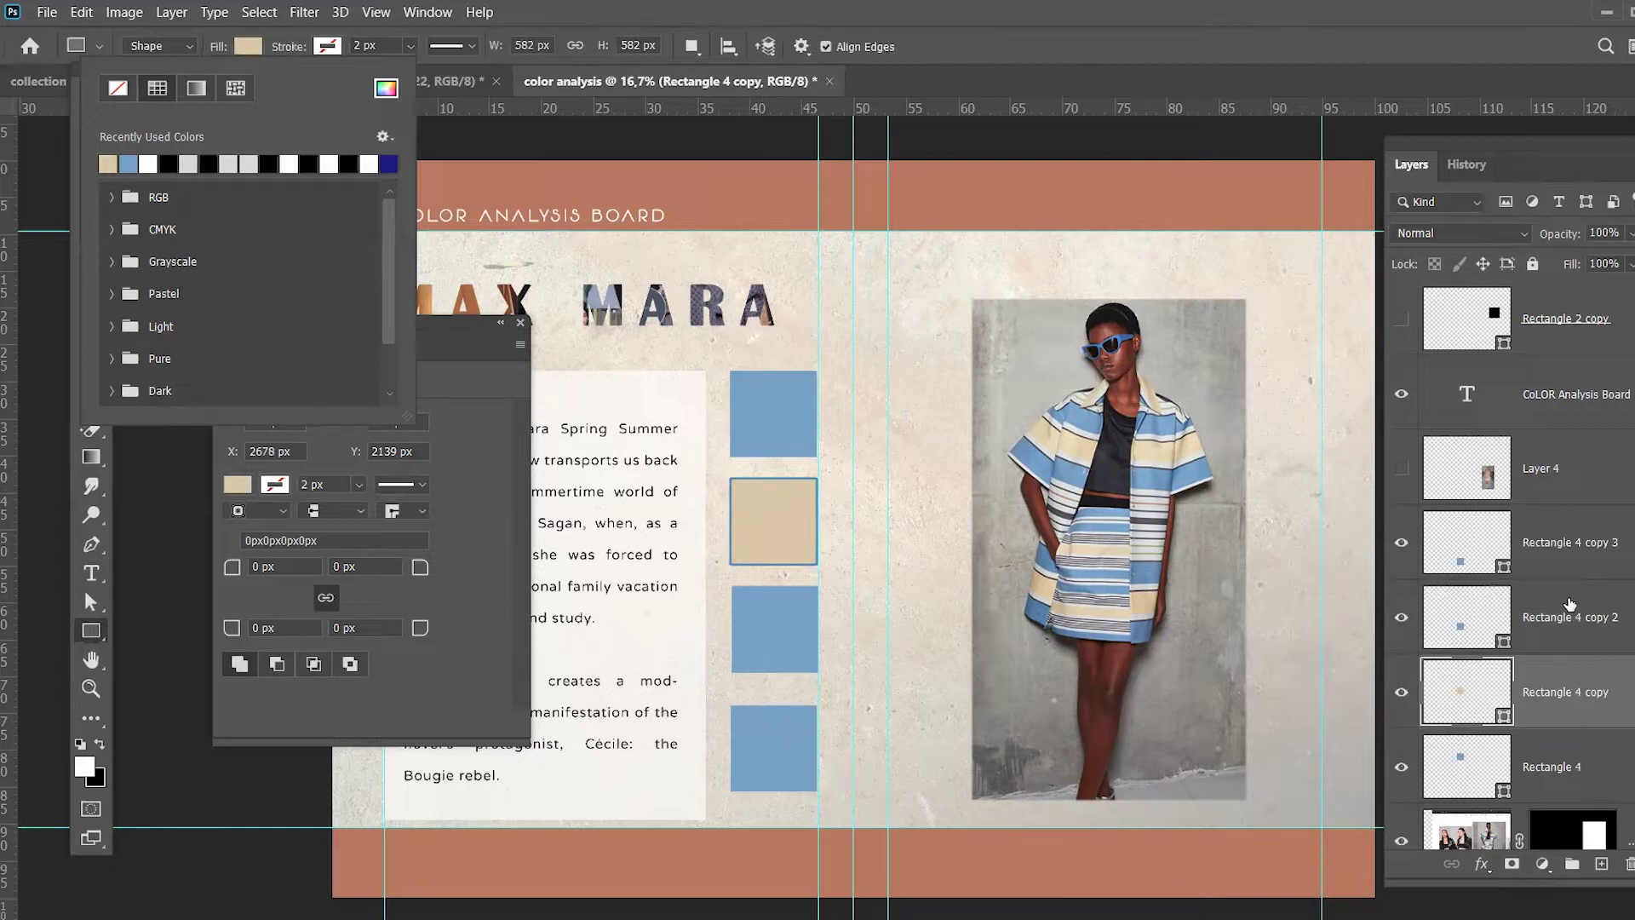
pyautogui.click(1575, 562)
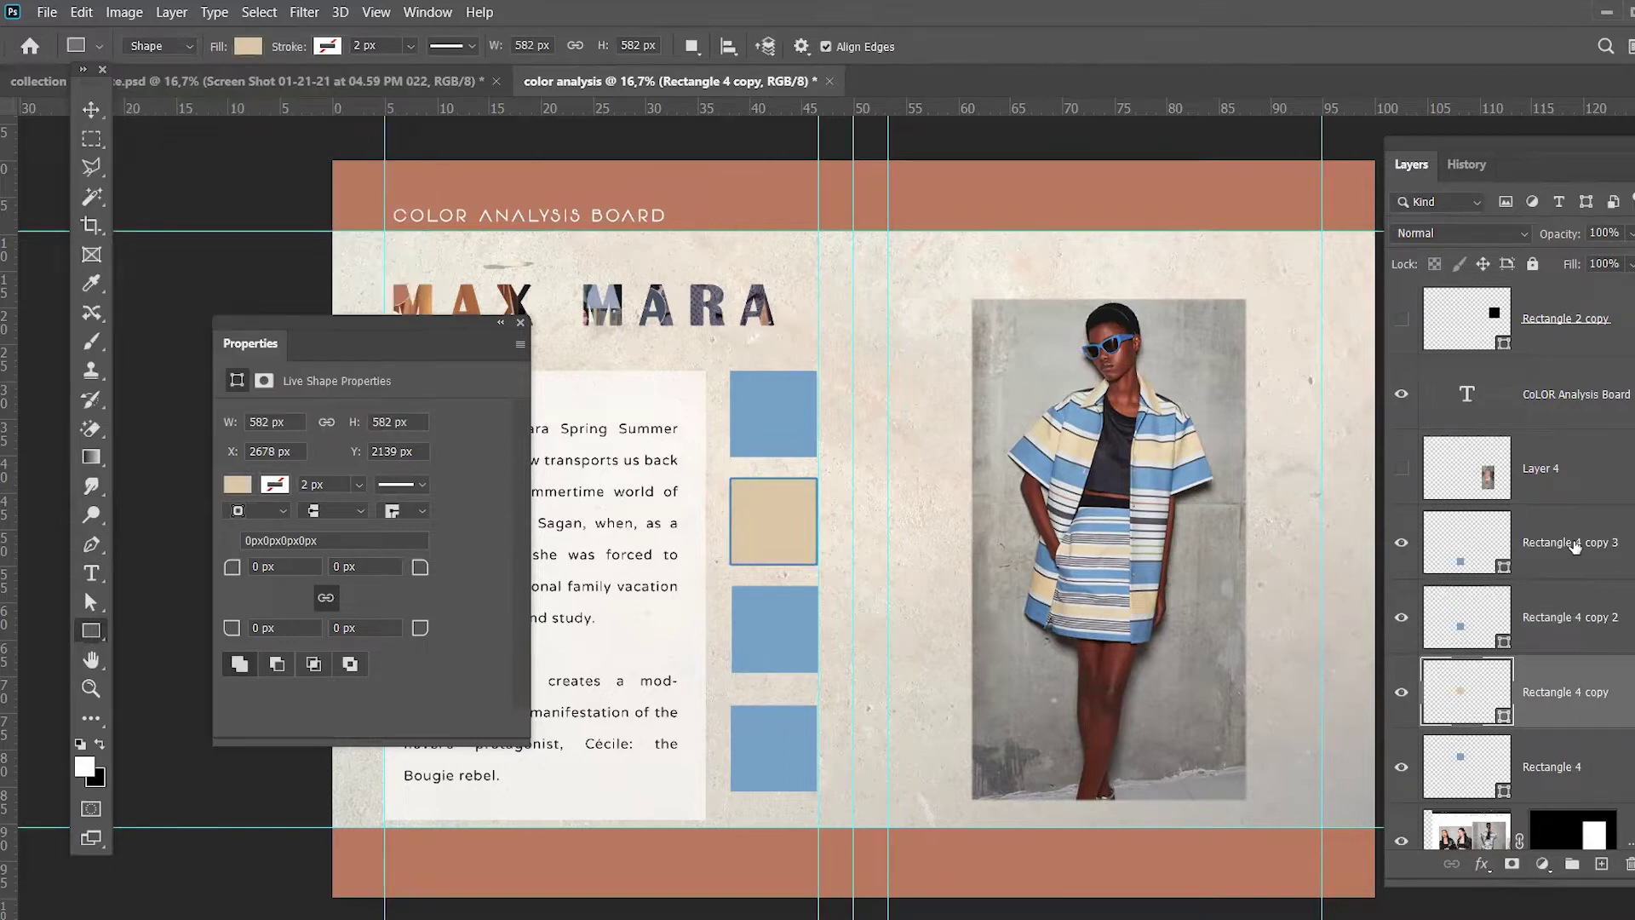
# Step: Recolour the fourth square dark grey, sampled from the outfit stripe
pyautogui.click(1574, 552)
pyautogui.click(238, 48)
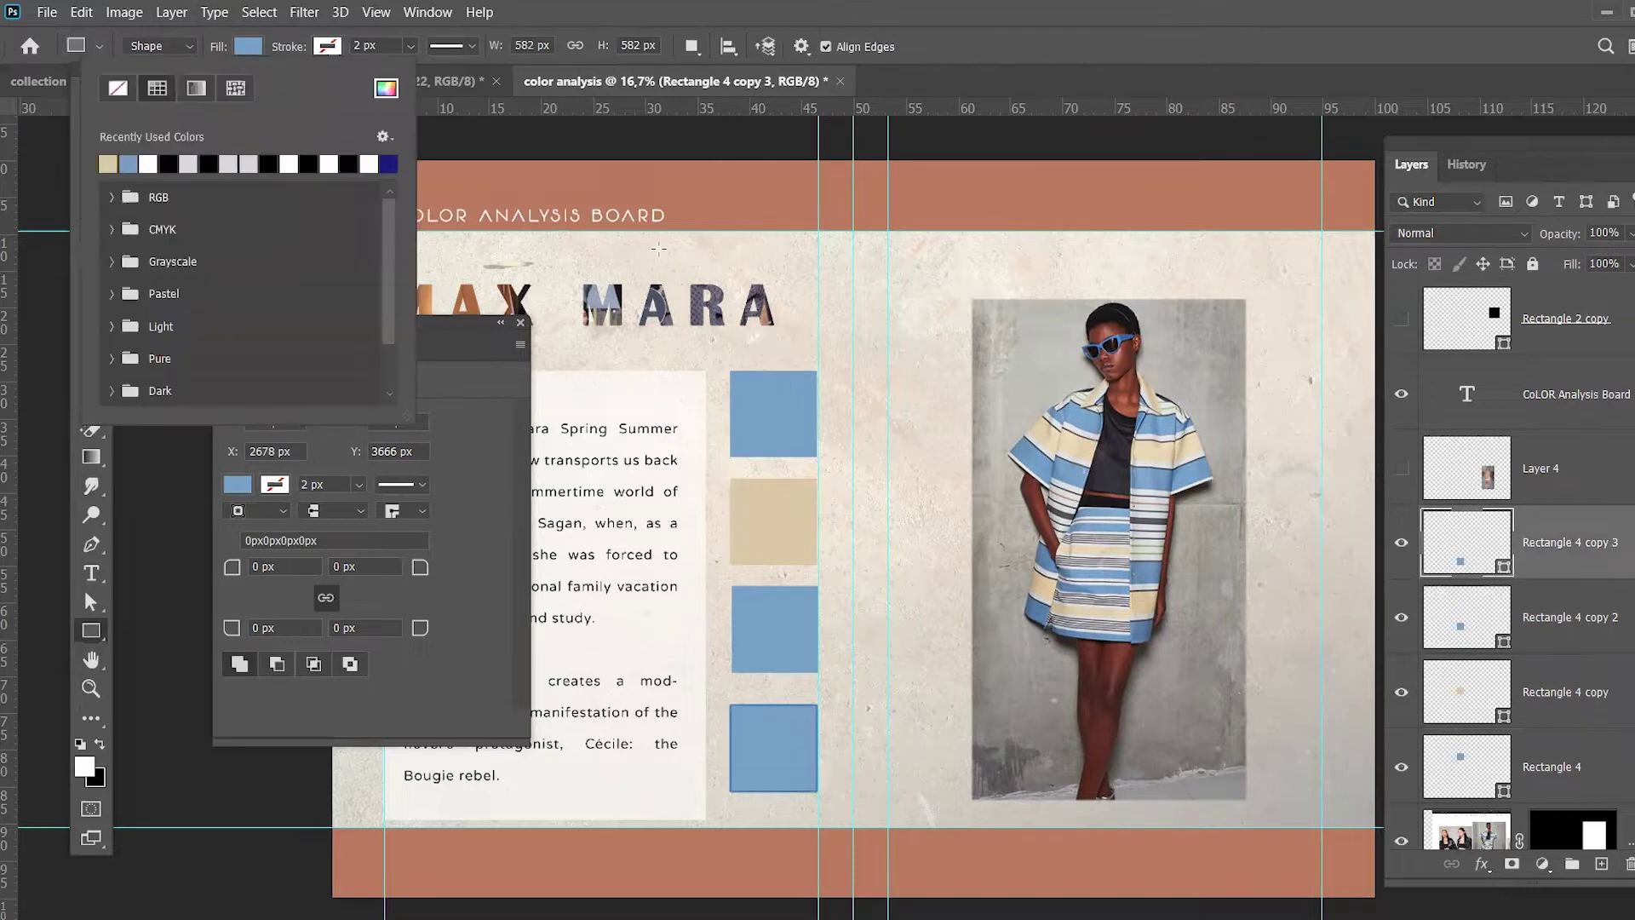
pyautogui.click(386, 89)
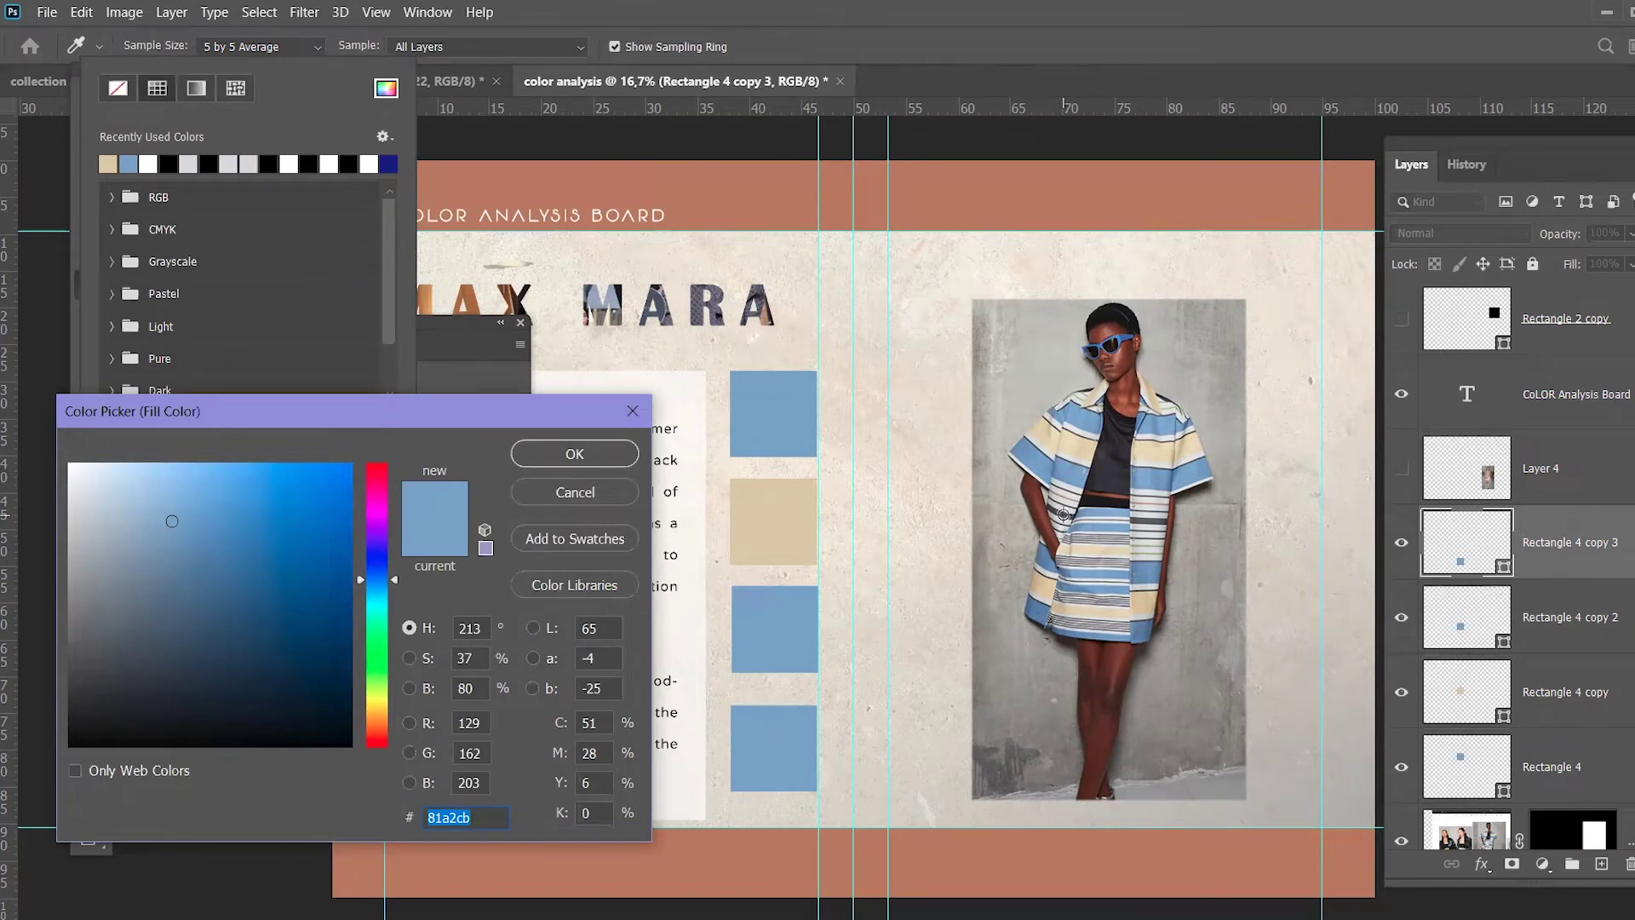
pyautogui.click(1064, 514)
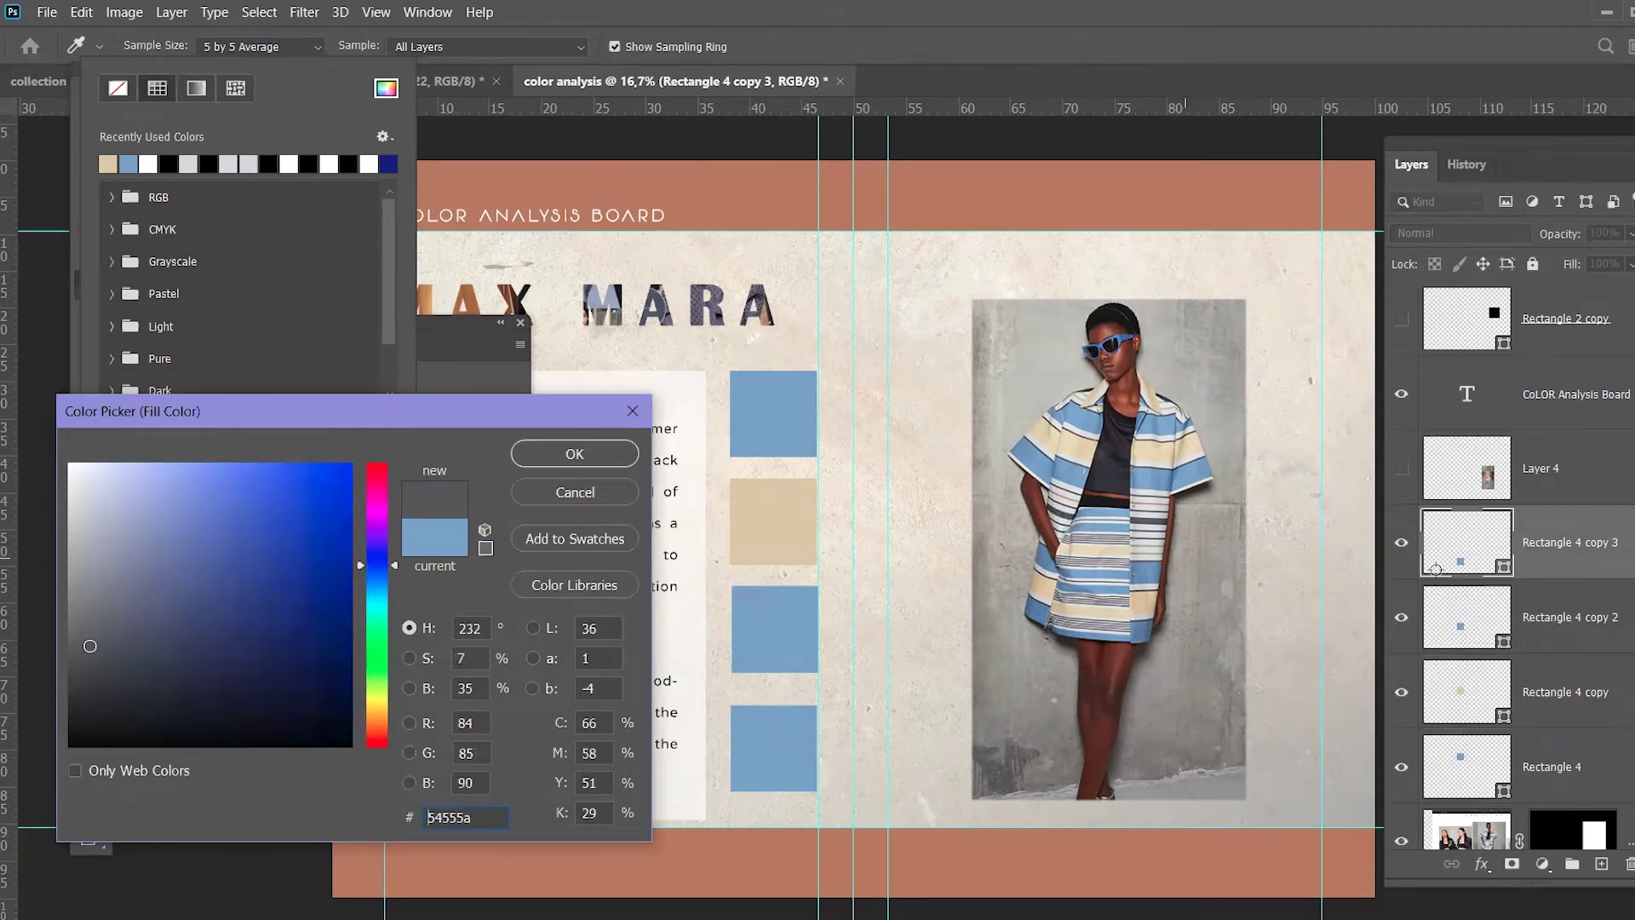
pyautogui.scroll(2, 1436, 569)
pyautogui.hotkey('ctrl', '+')
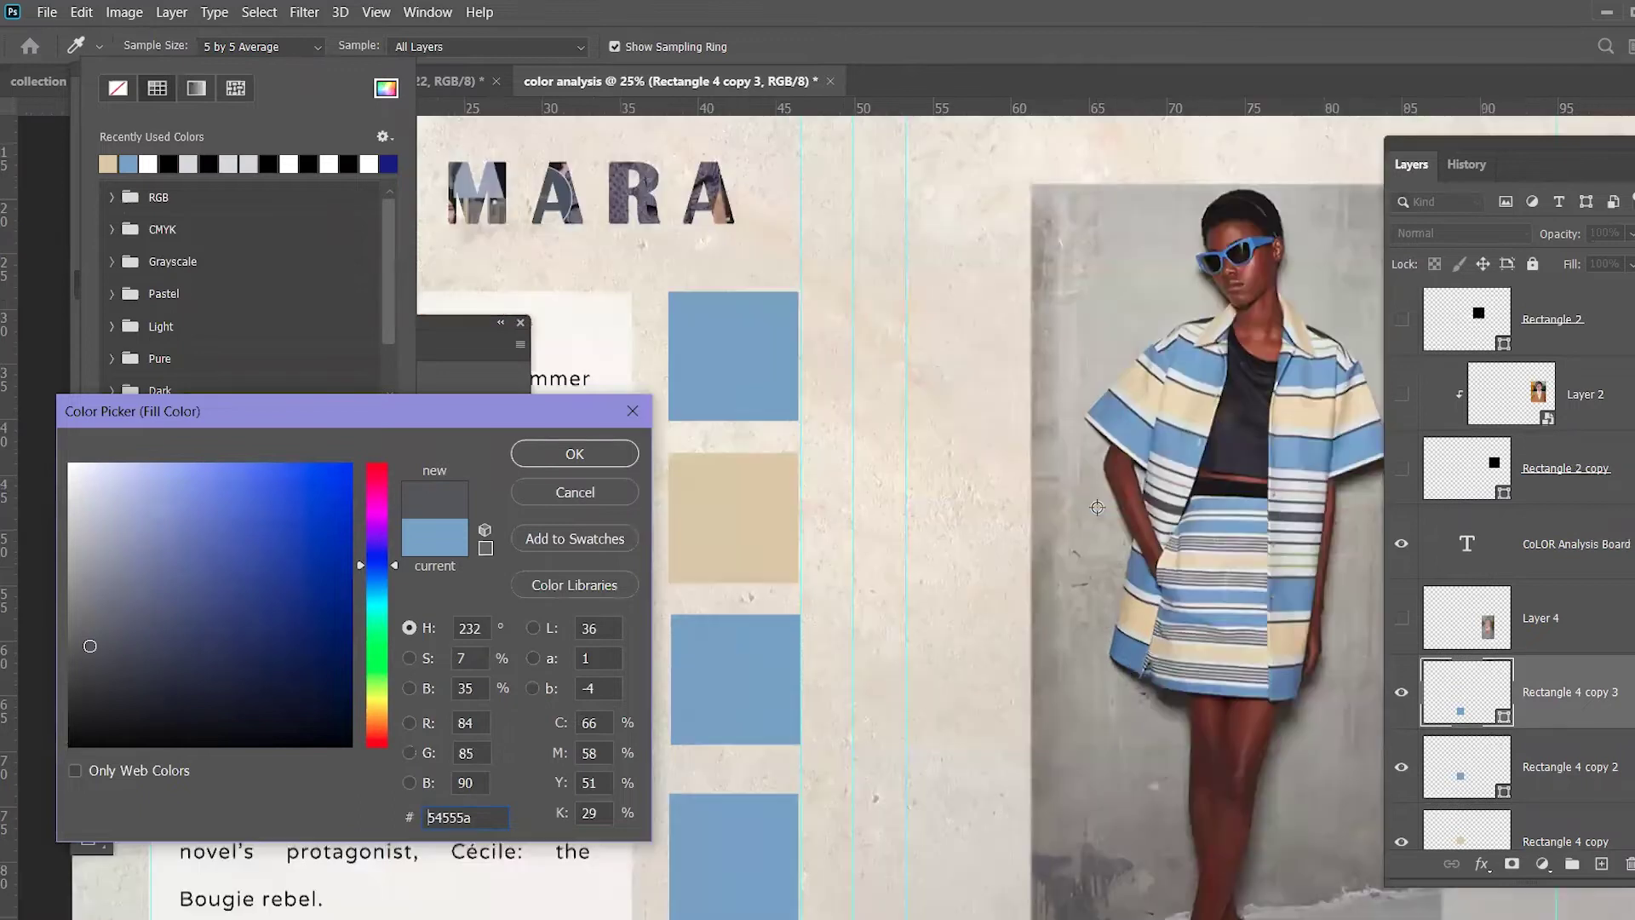
pyautogui.hotkey('ctrl', '+')
pyautogui.hotkey('ctrl', '-')
pyautogui.hotkey('ctrl', '-')
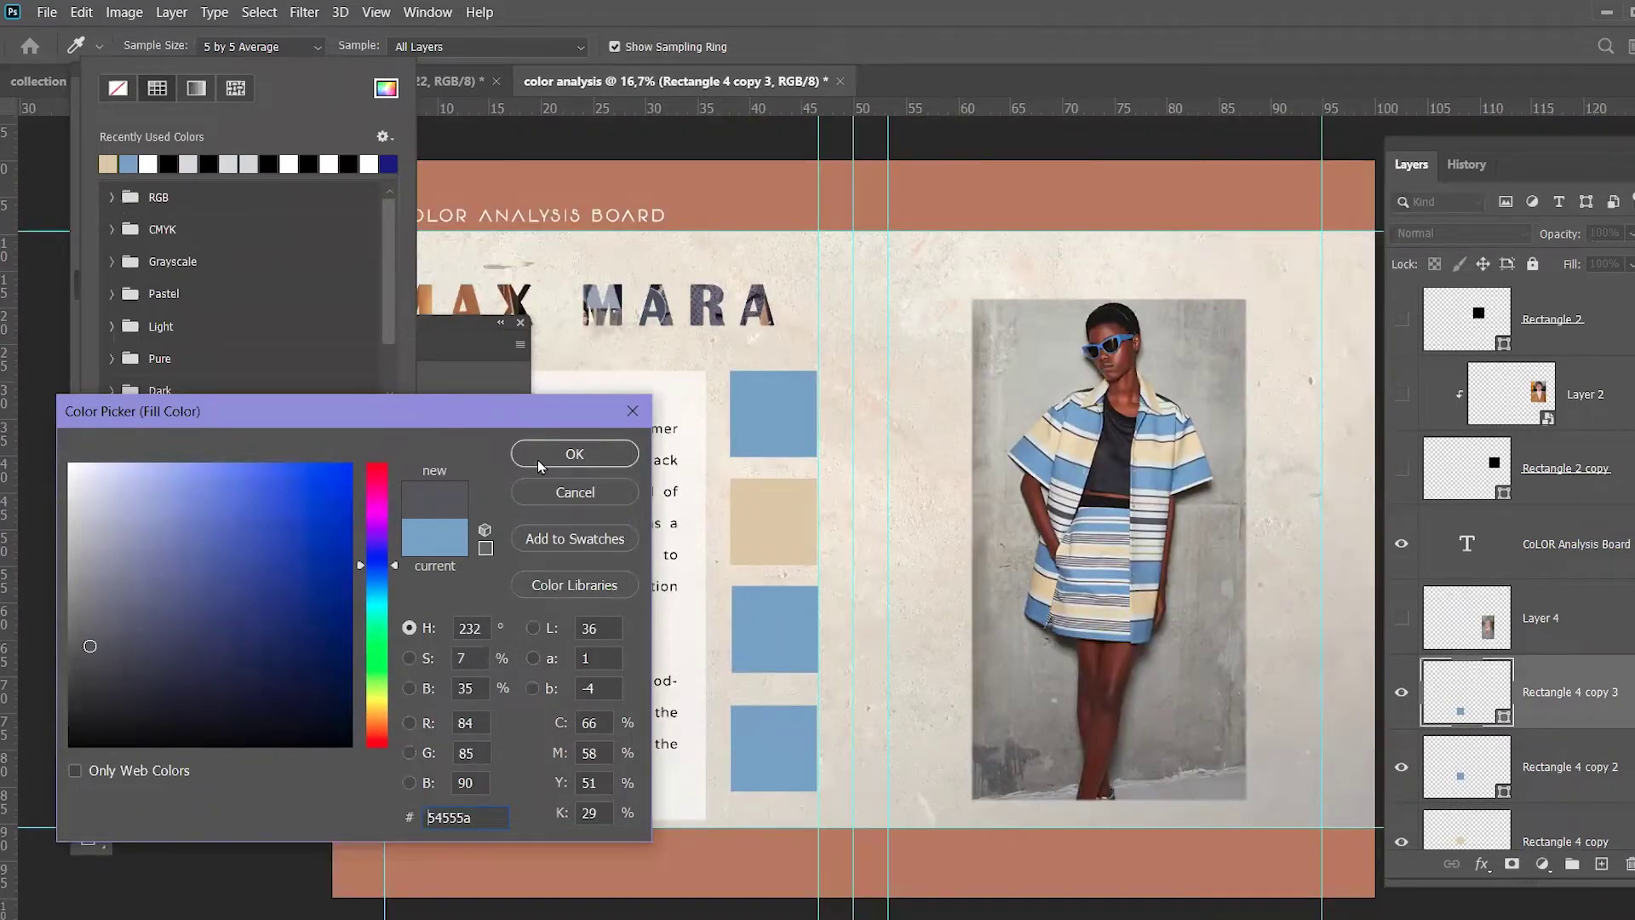
pyautogui.click(587, 454)
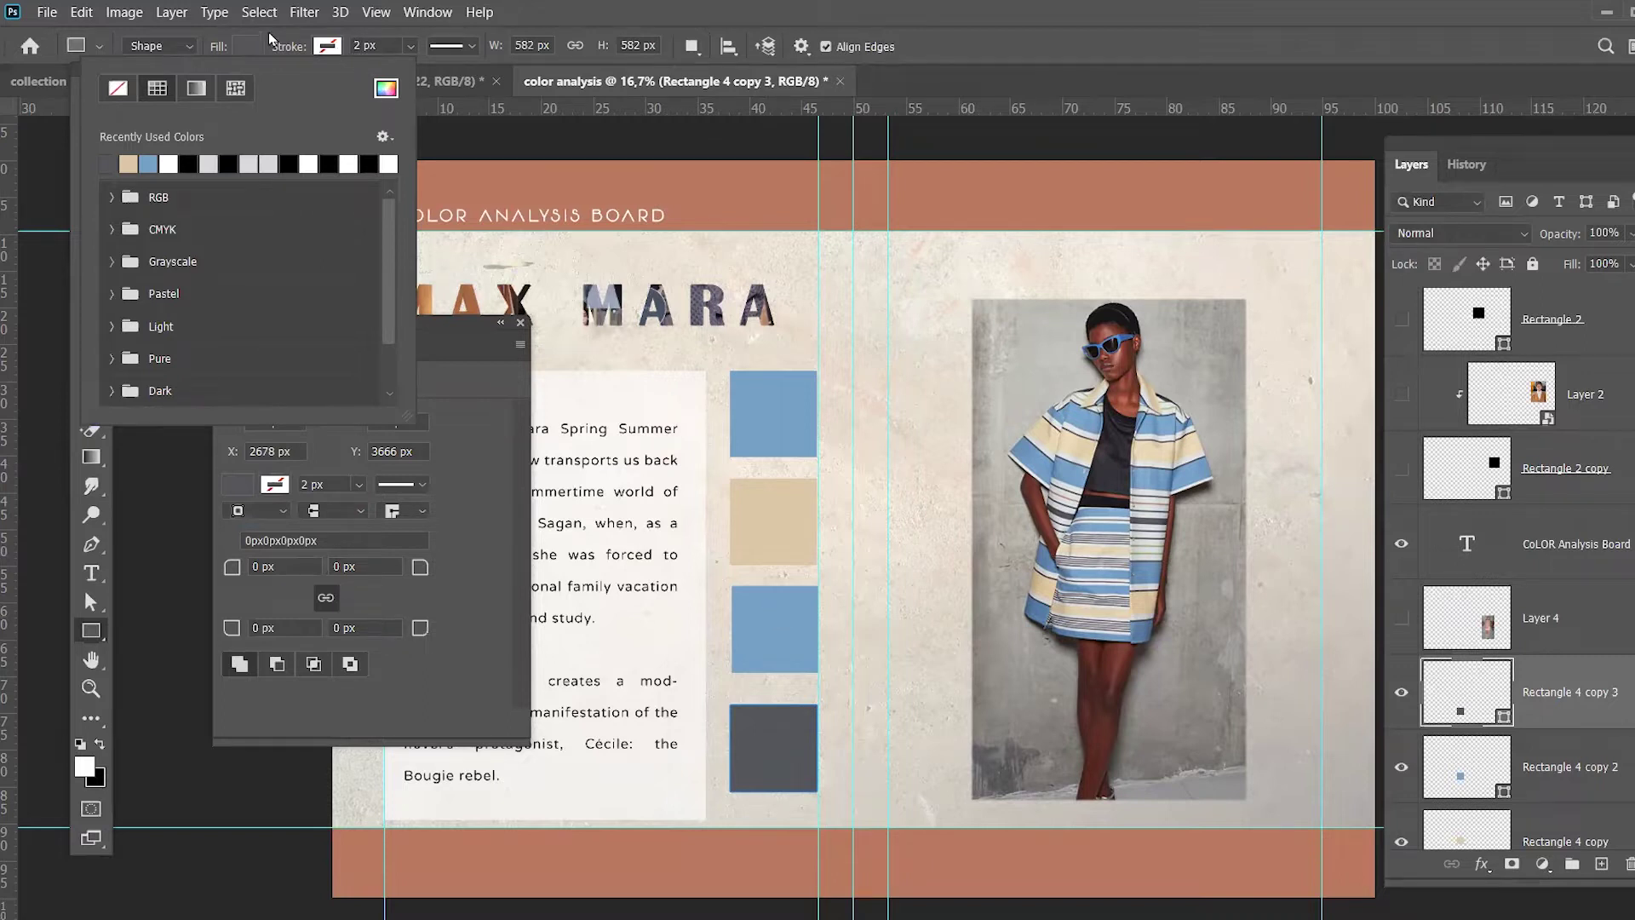
pyautogui.click(249, 46)
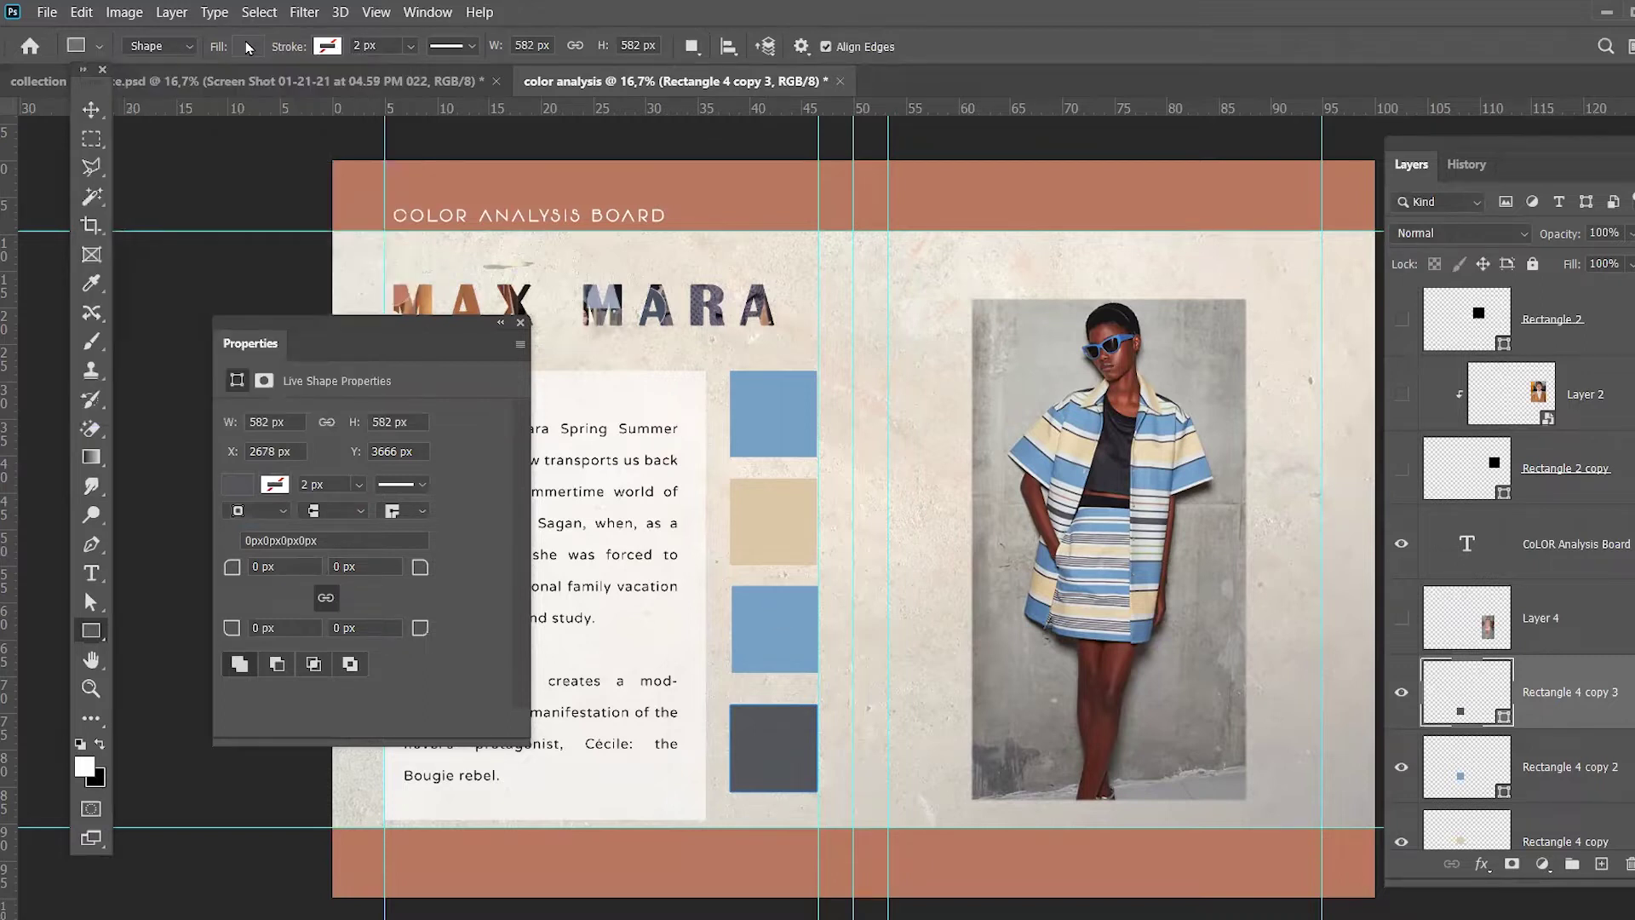
pyautogui.click(91, 109)
pyautogui.click(771, 645)
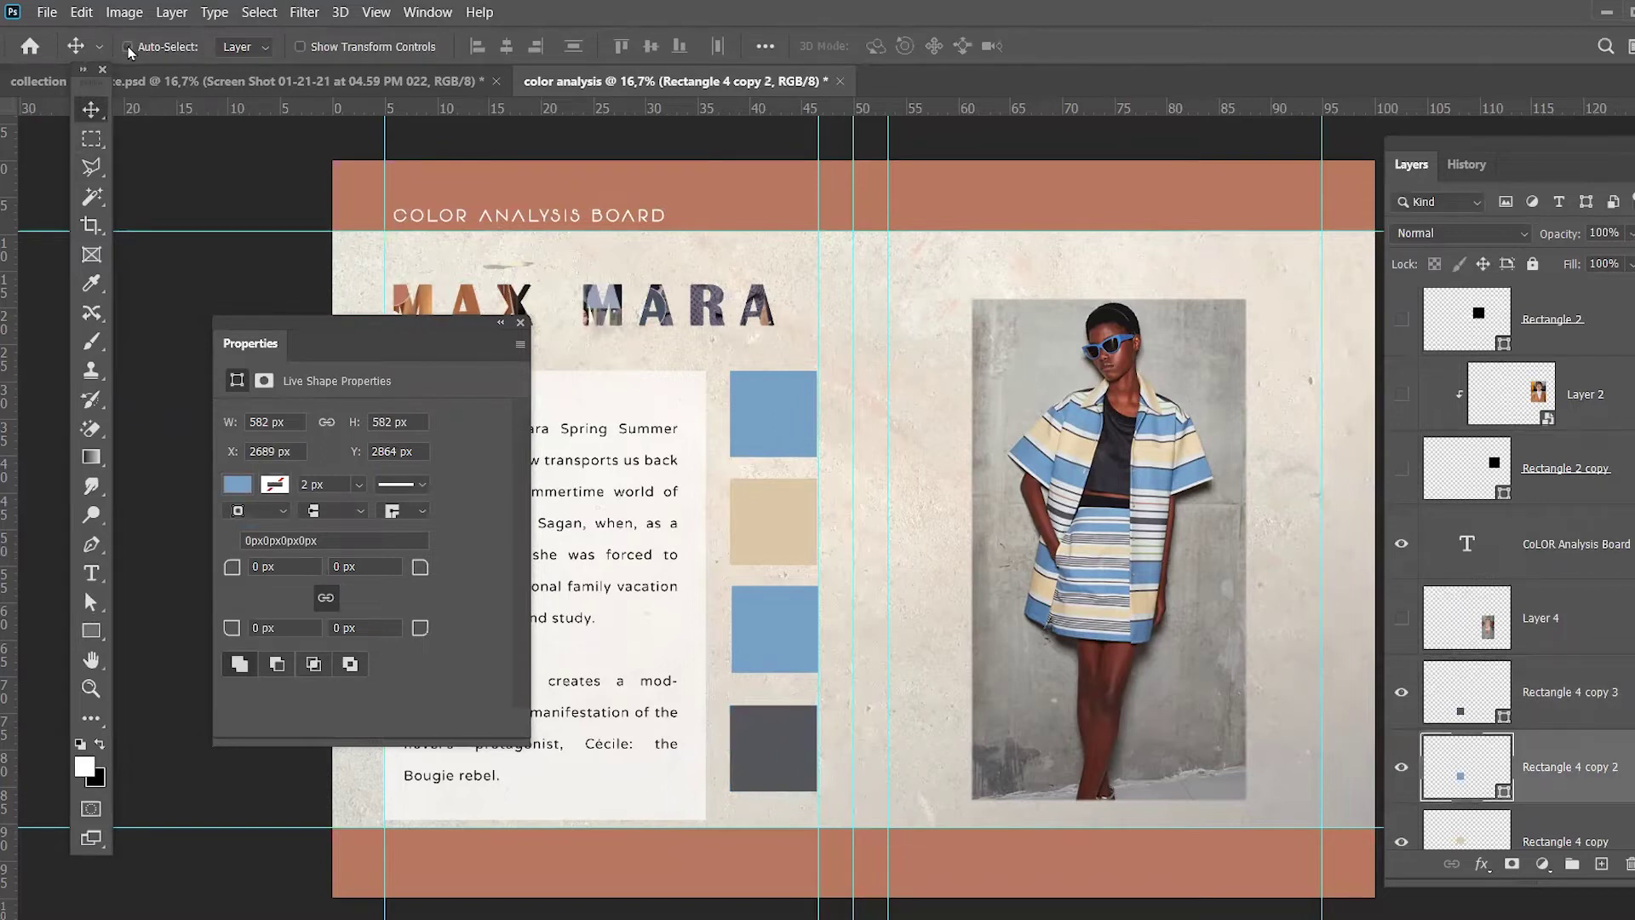
pyautogui.moveTo(769, 653); pyautogui.dragTo(941, 658)
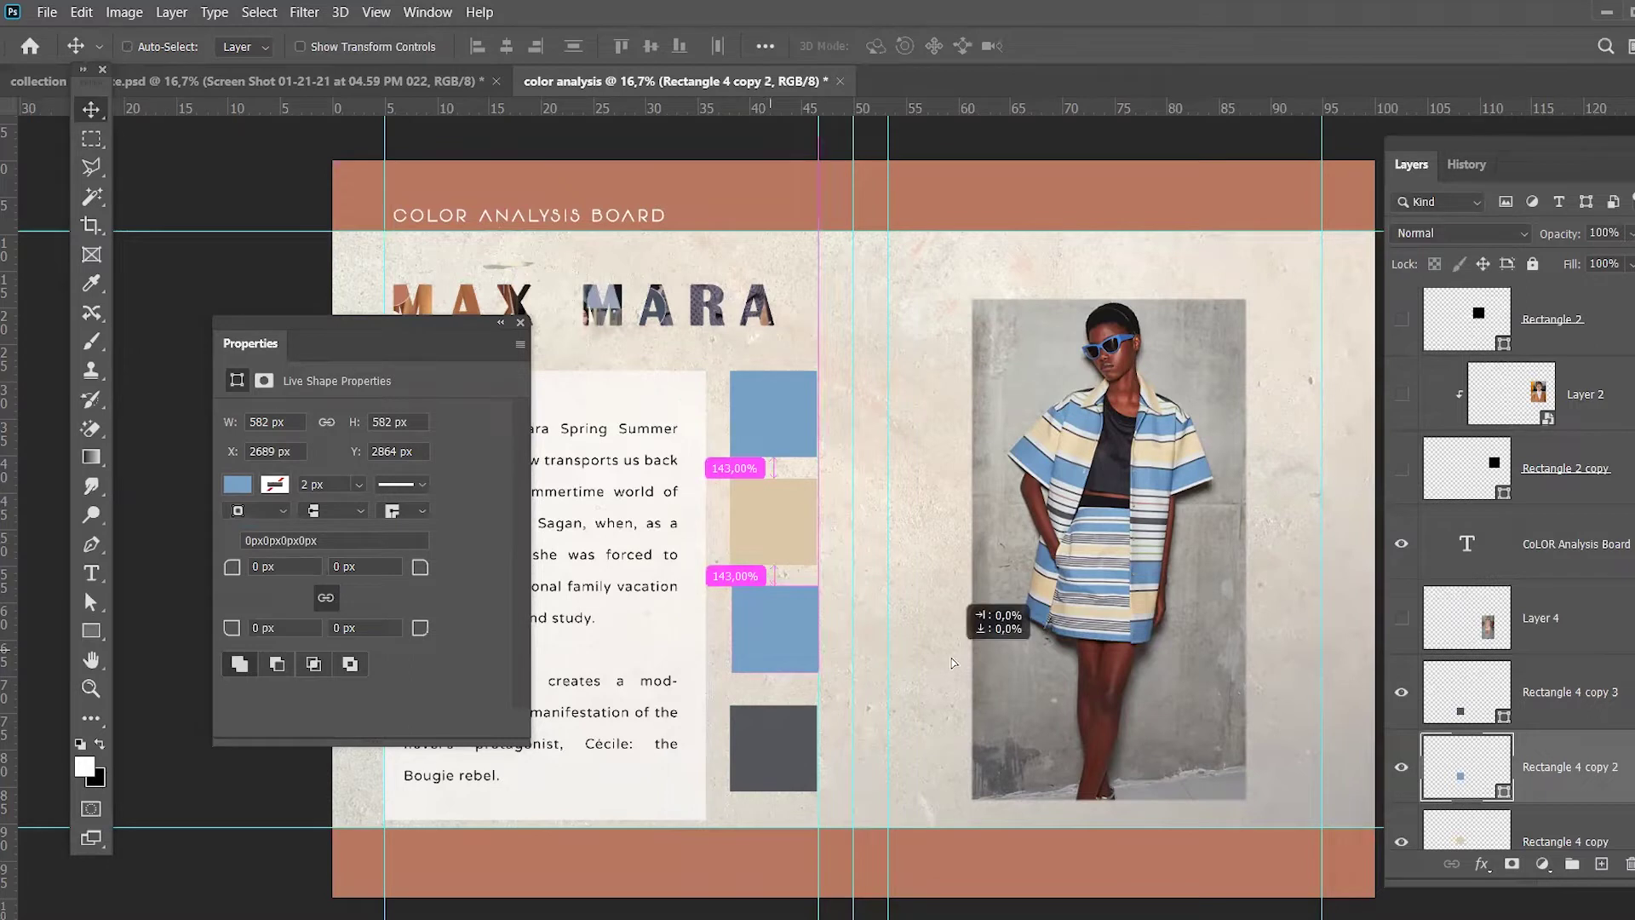
pyautogui.hotkey('ctrl', 'z')
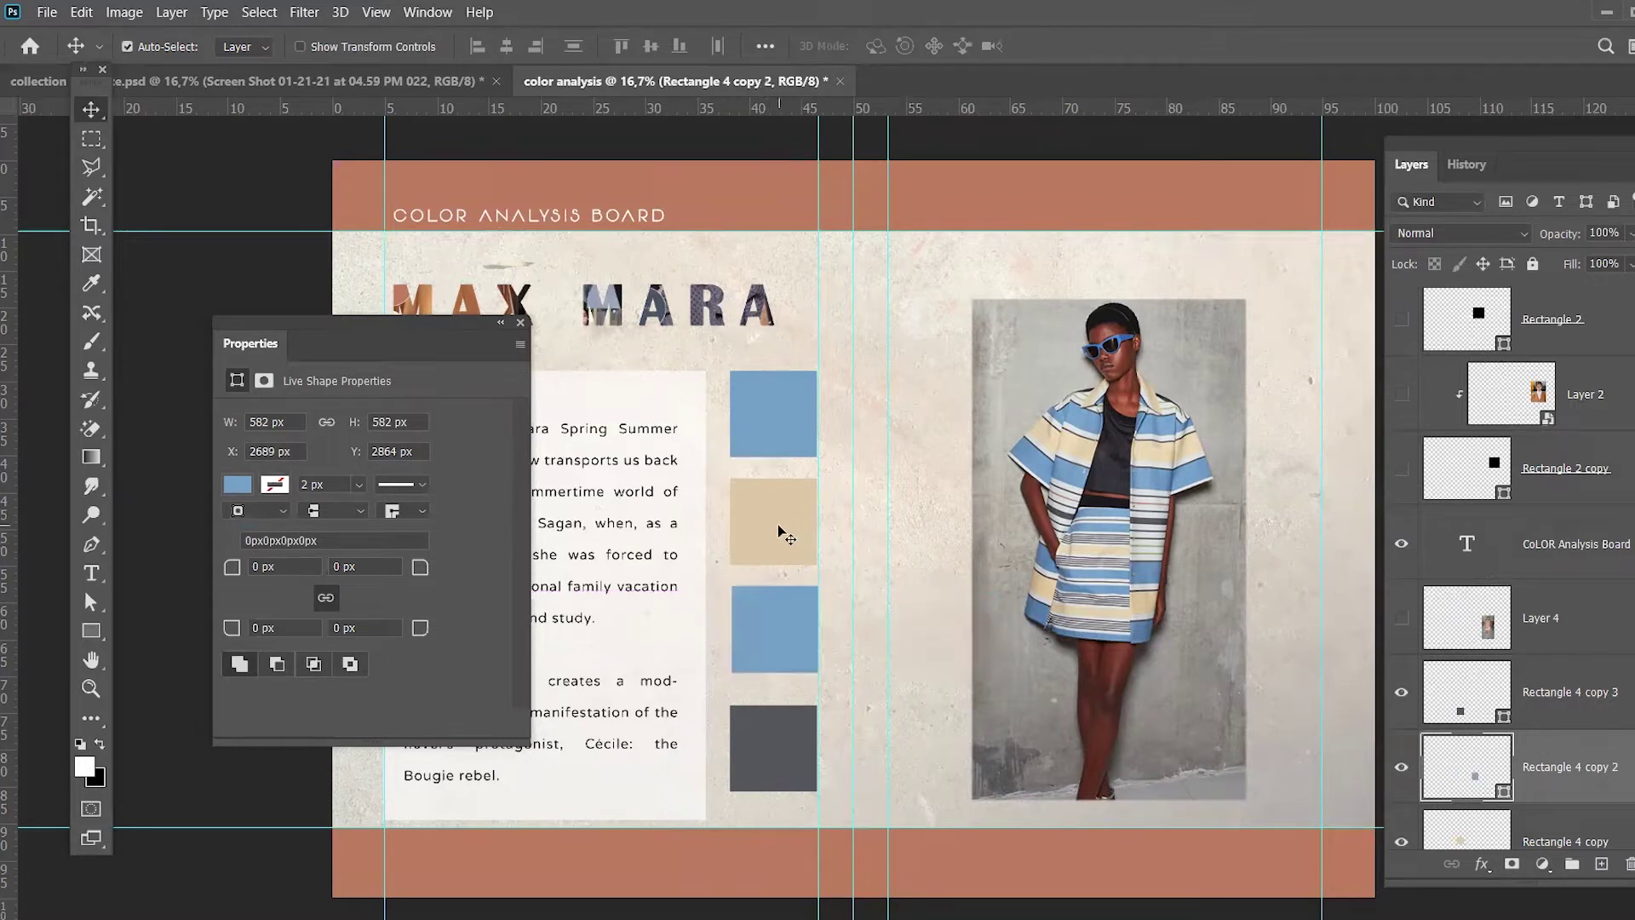
pyautogui.moveTo(780, 535)
pyautogui.mouseDown()
pyautogui.moveTo(923, 547)
pyautogui.moveTo(790, 535)
pyautogui.mouseUp()
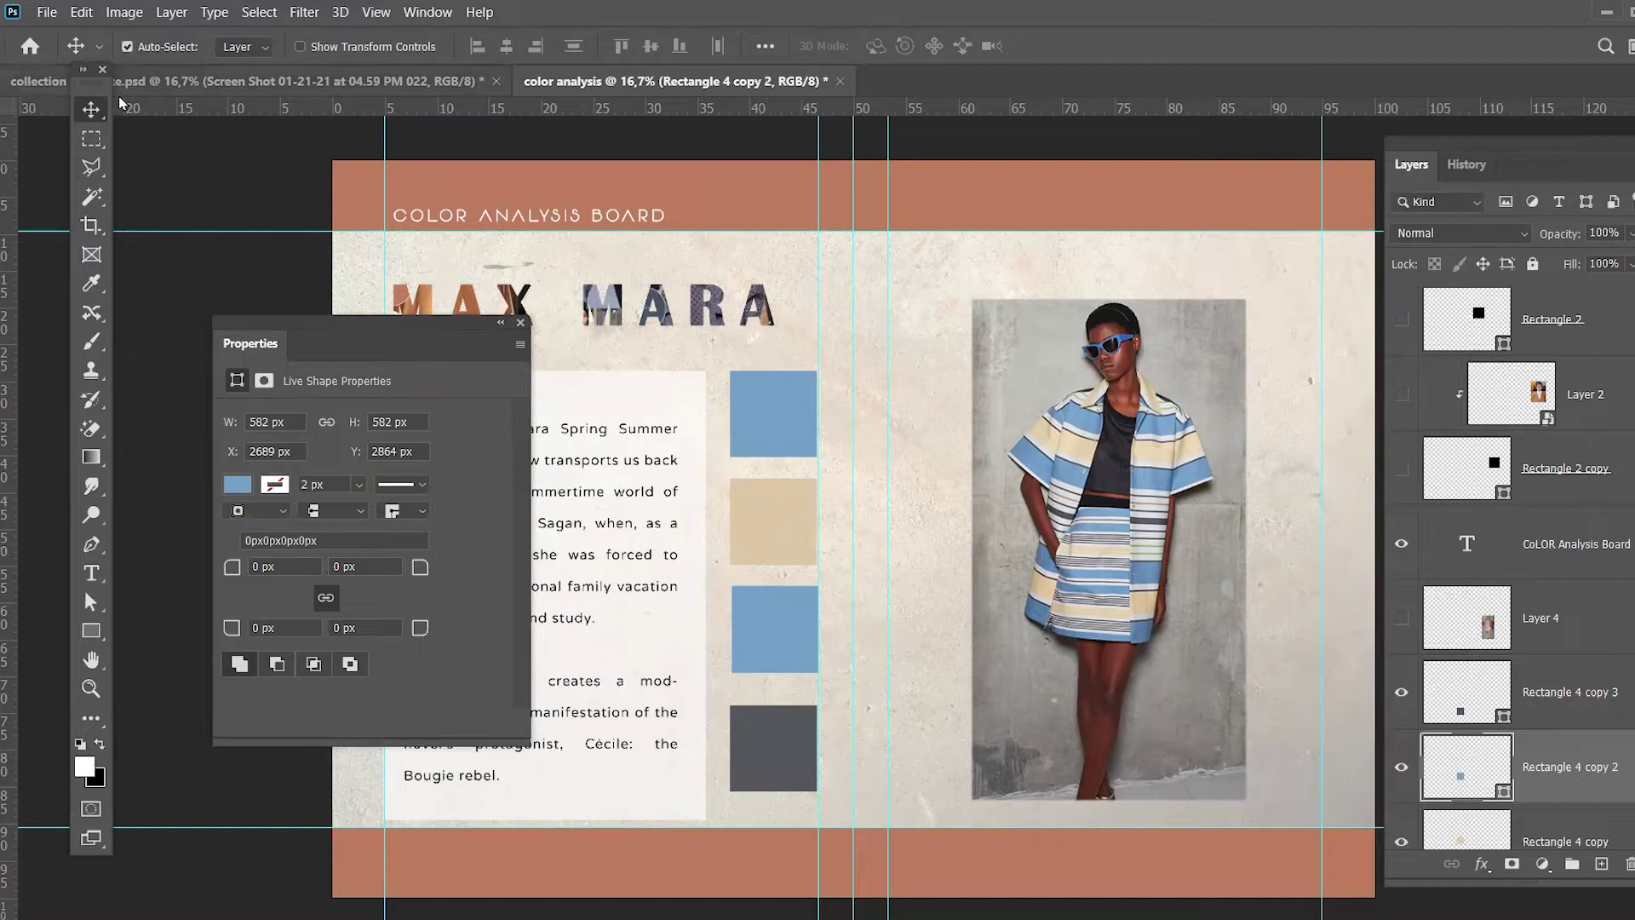
pyautogui.moveTo(785, 535); pyautogui.dragTo(889, 554)
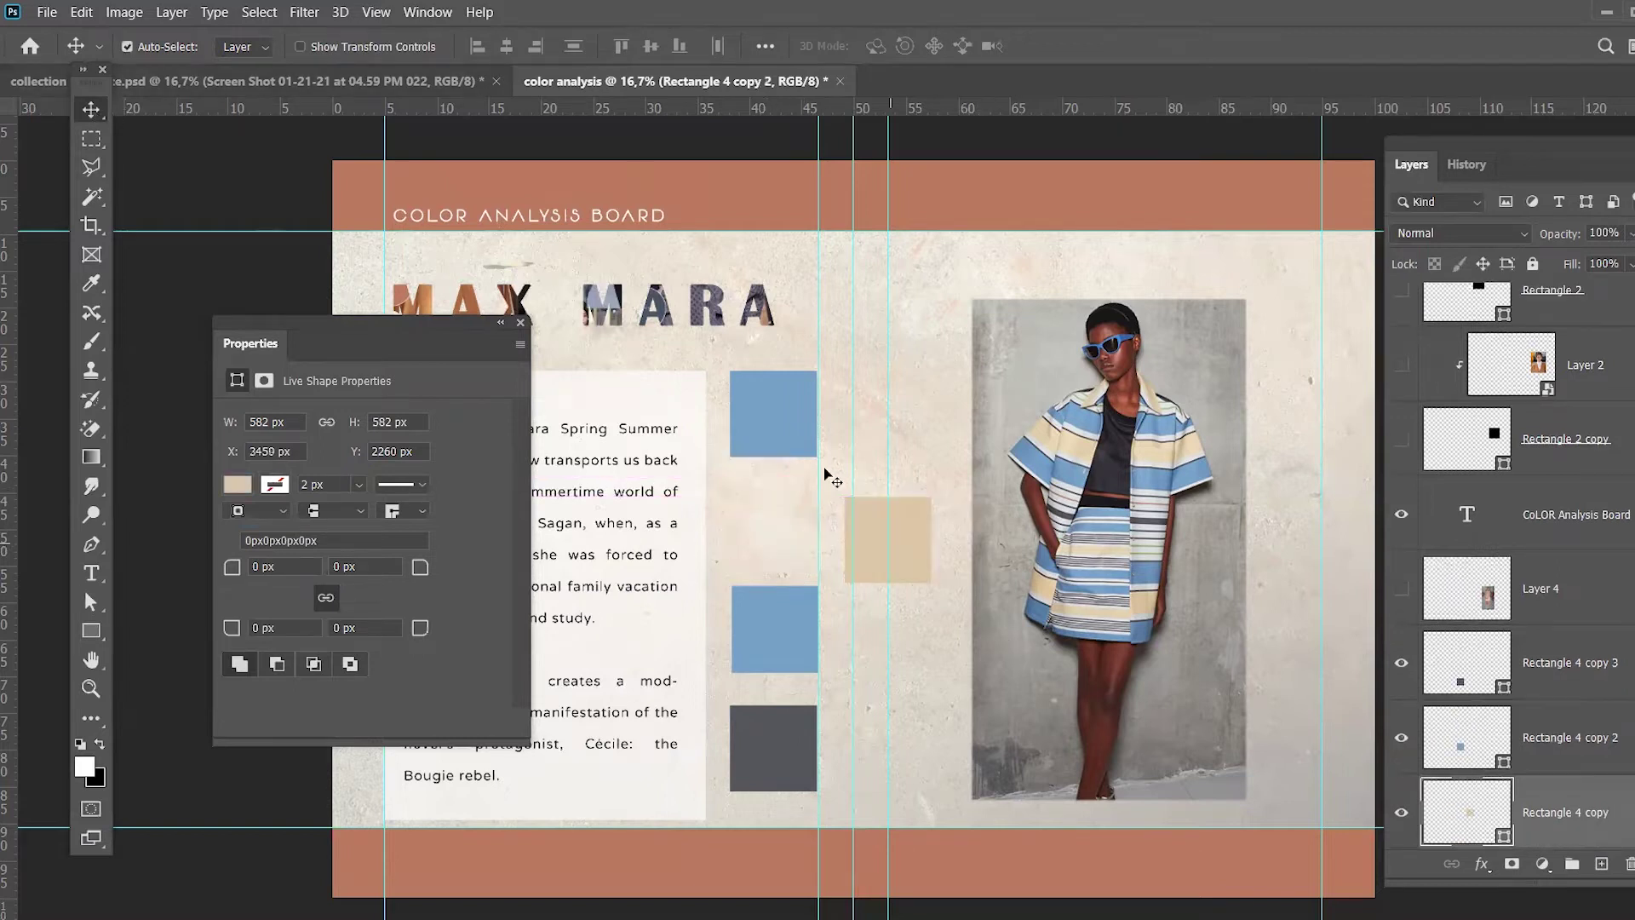
pyautogui.hotkey('ctrl', 'z')
pyautogui.click(779, 630)
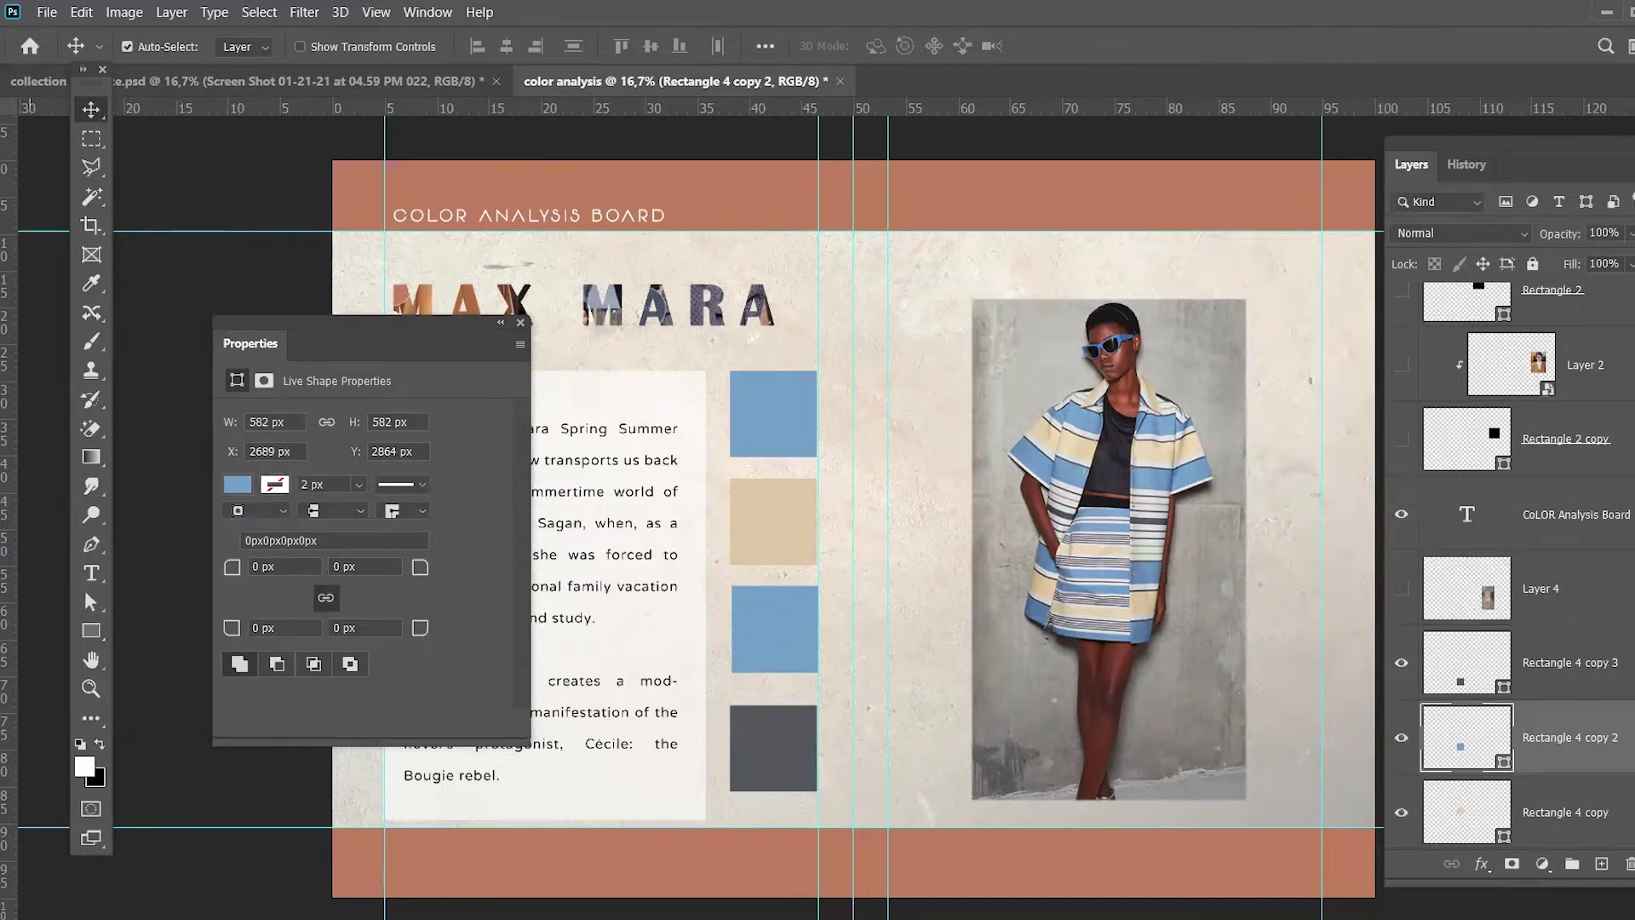
pyautogui.click(92, 631)
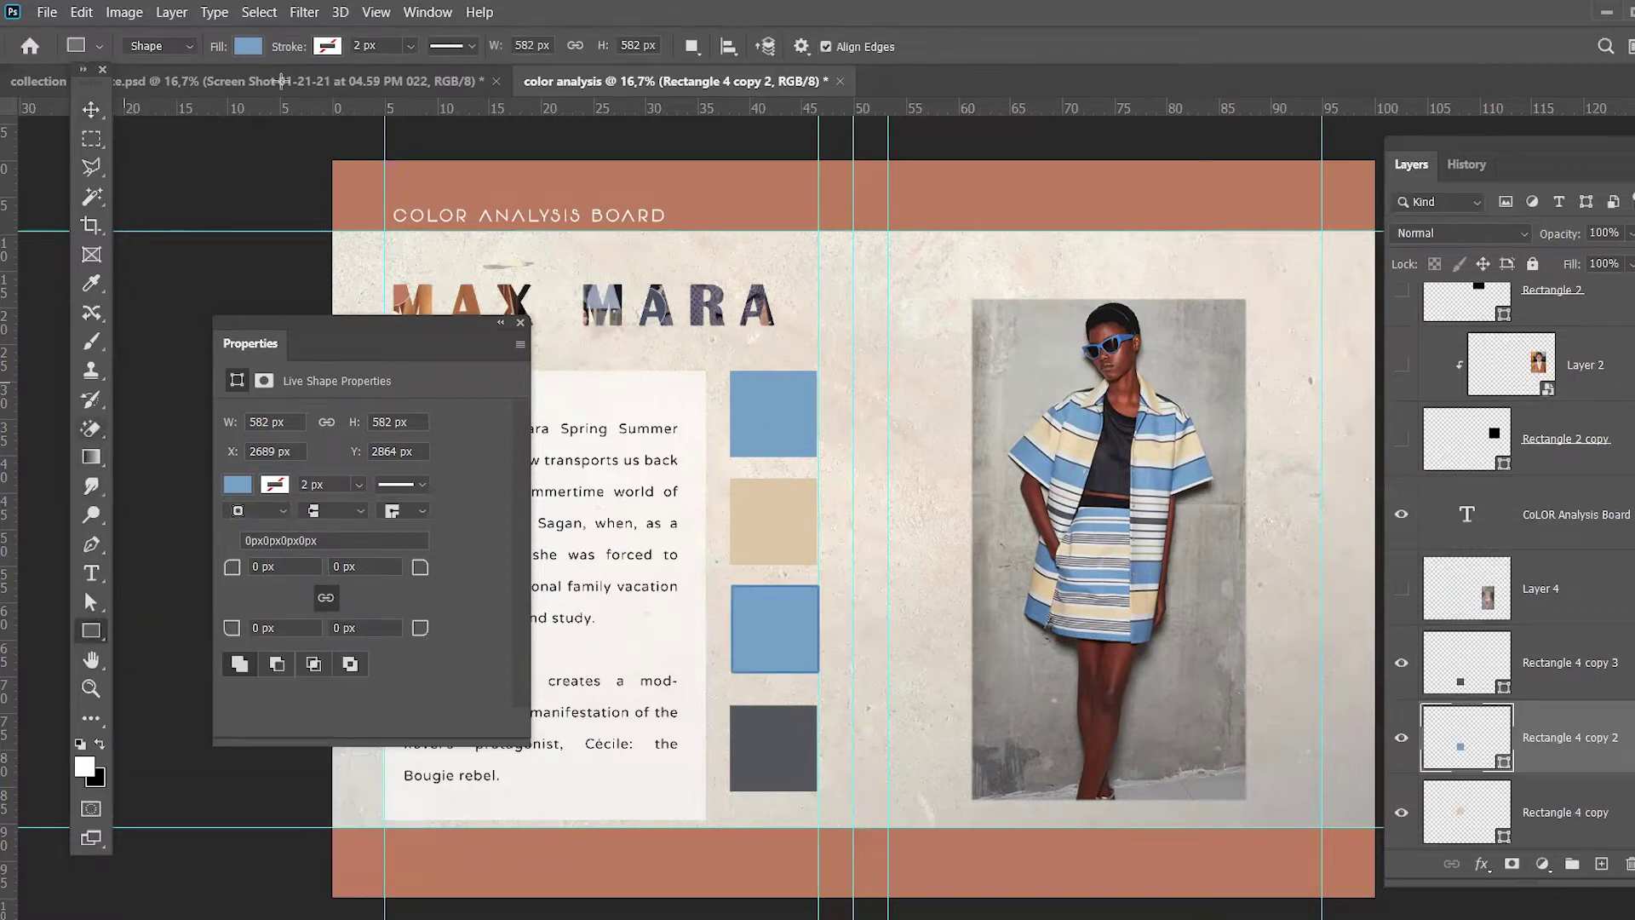
# Step: Fill the third square with light grey sampled from the photo
pyautogui.click(245, 46)
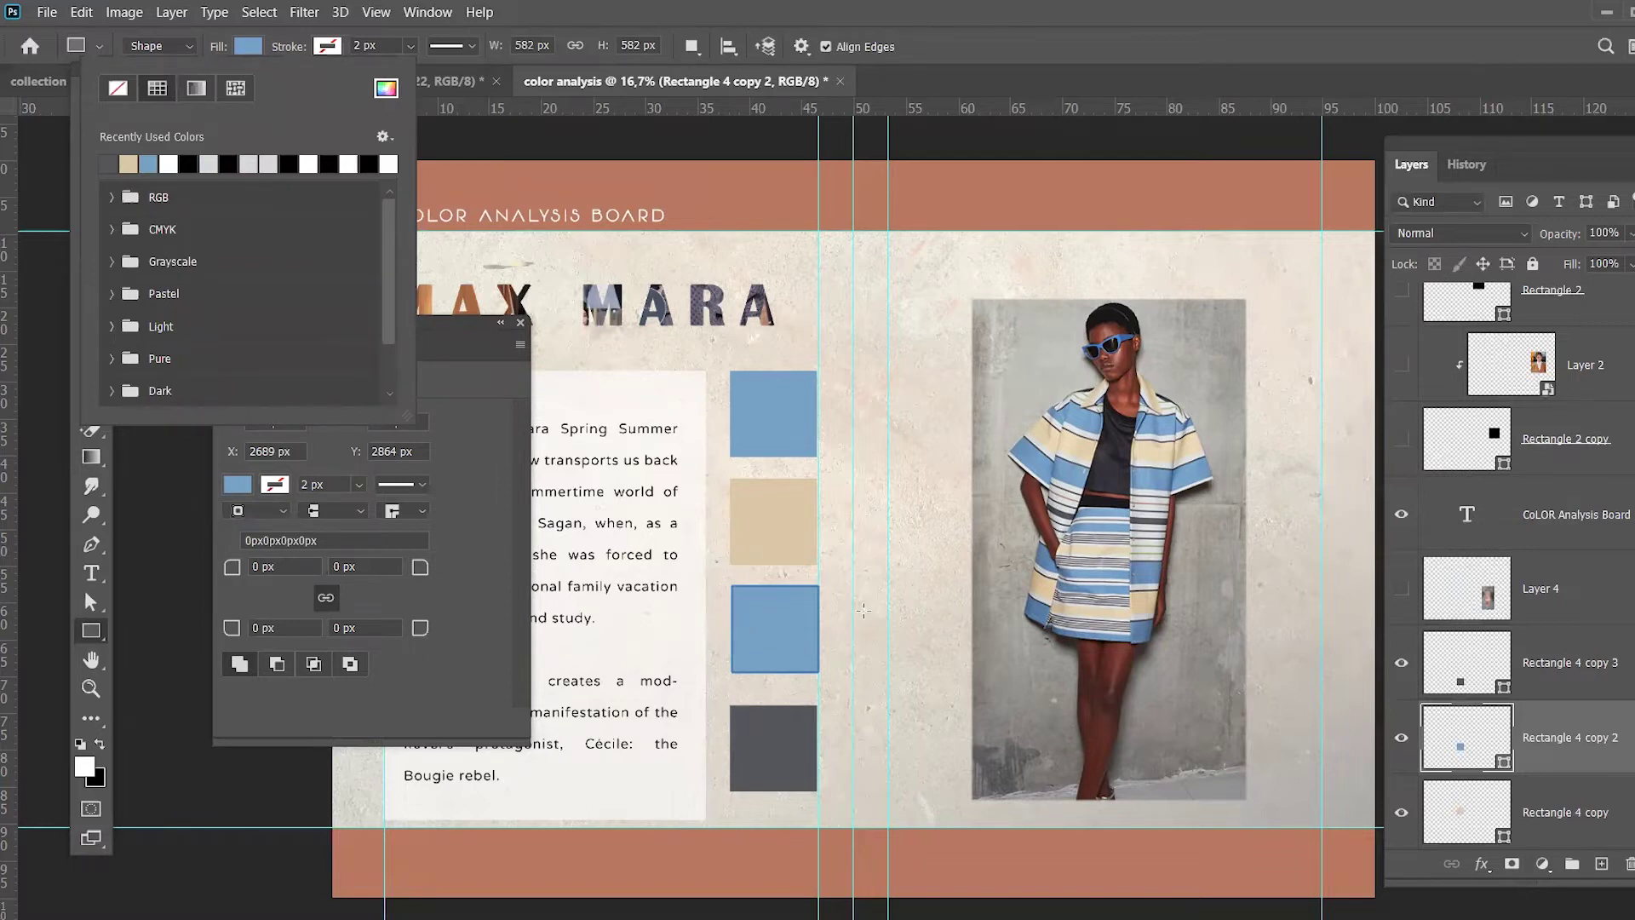
pyautogui.click(386, 89)
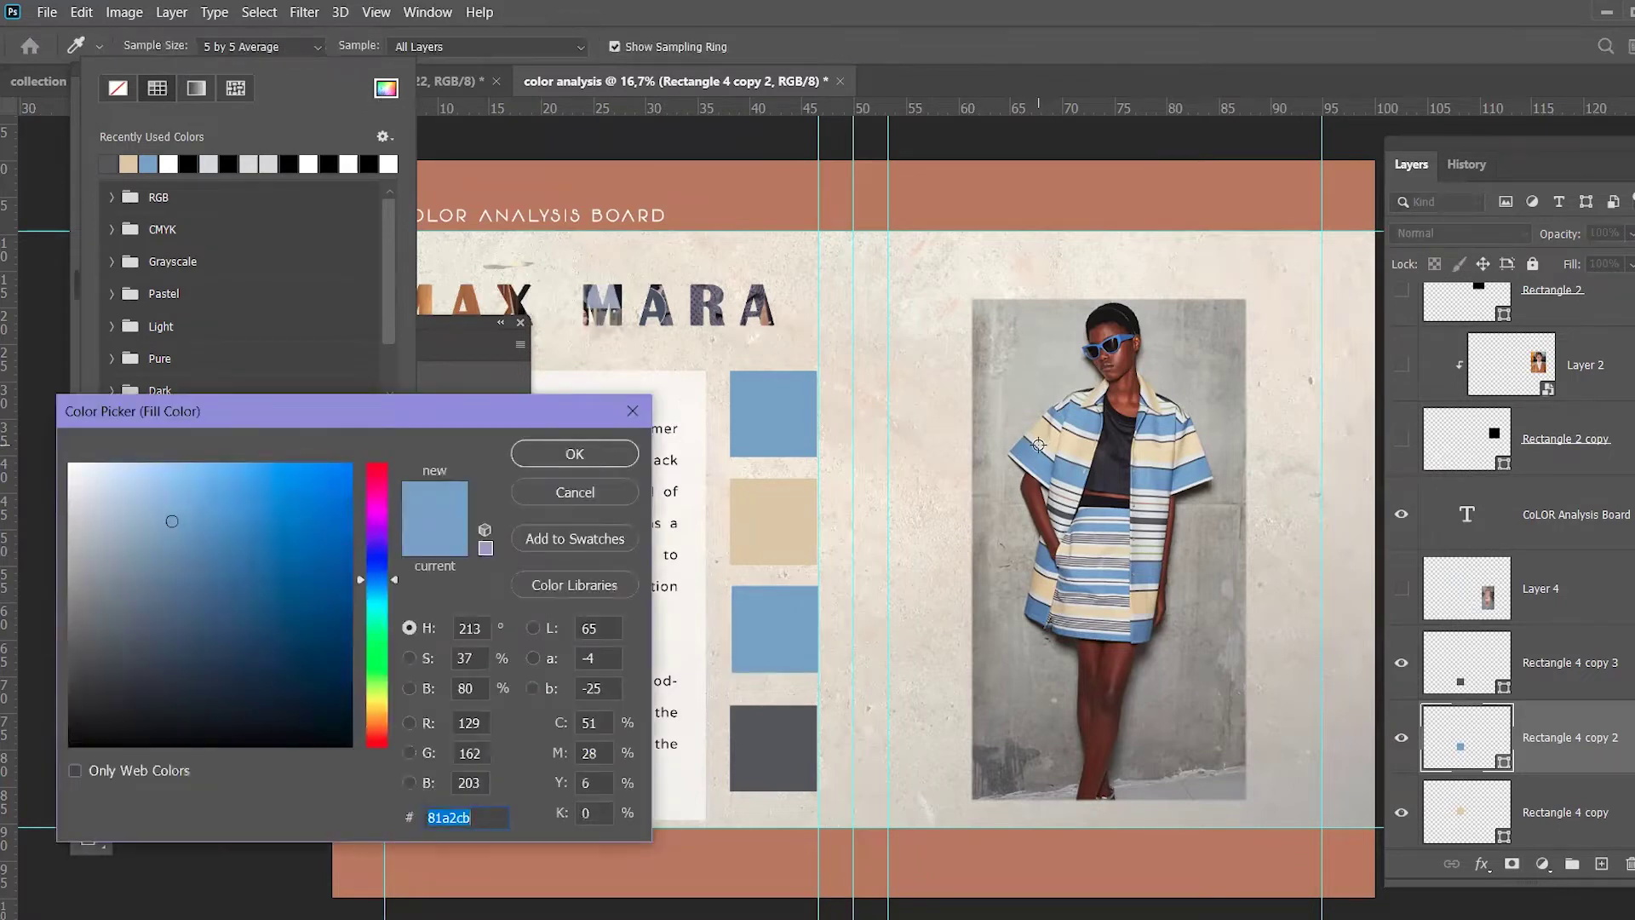
pyautogui.click(1069, 456)
pyautogui.click(574, 454)
pyautogui.click(333, 49)
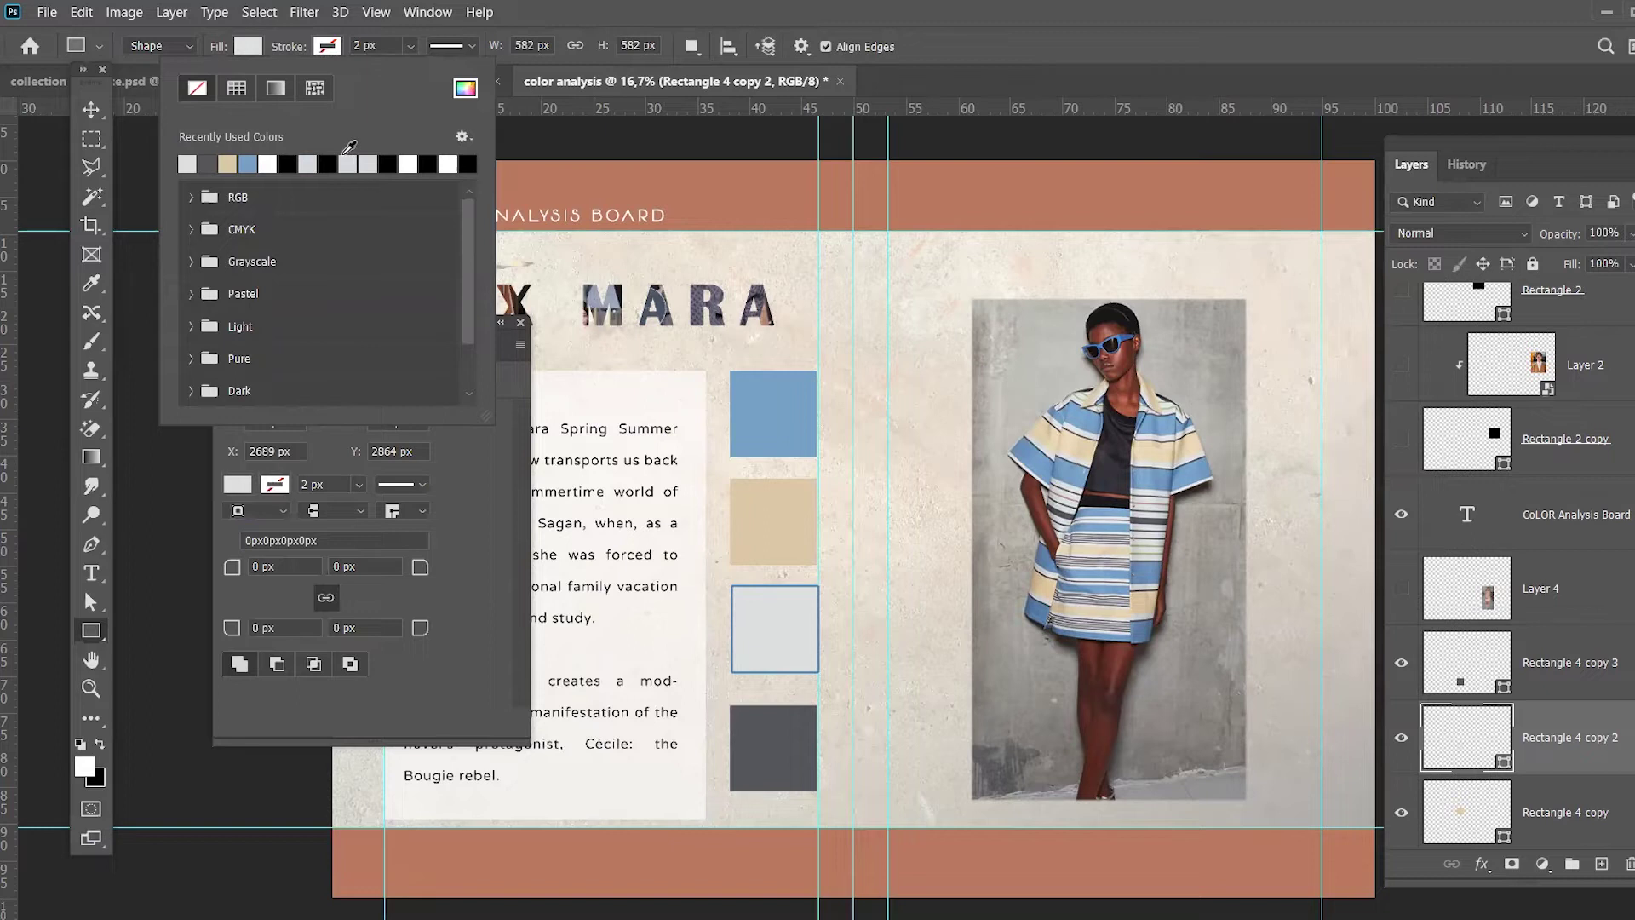
# Step: Give the light grey swatch a dark grey outline and close the shape Properties panel
pyautogui.click(207, 164)
pyautogui.click(106, 113)
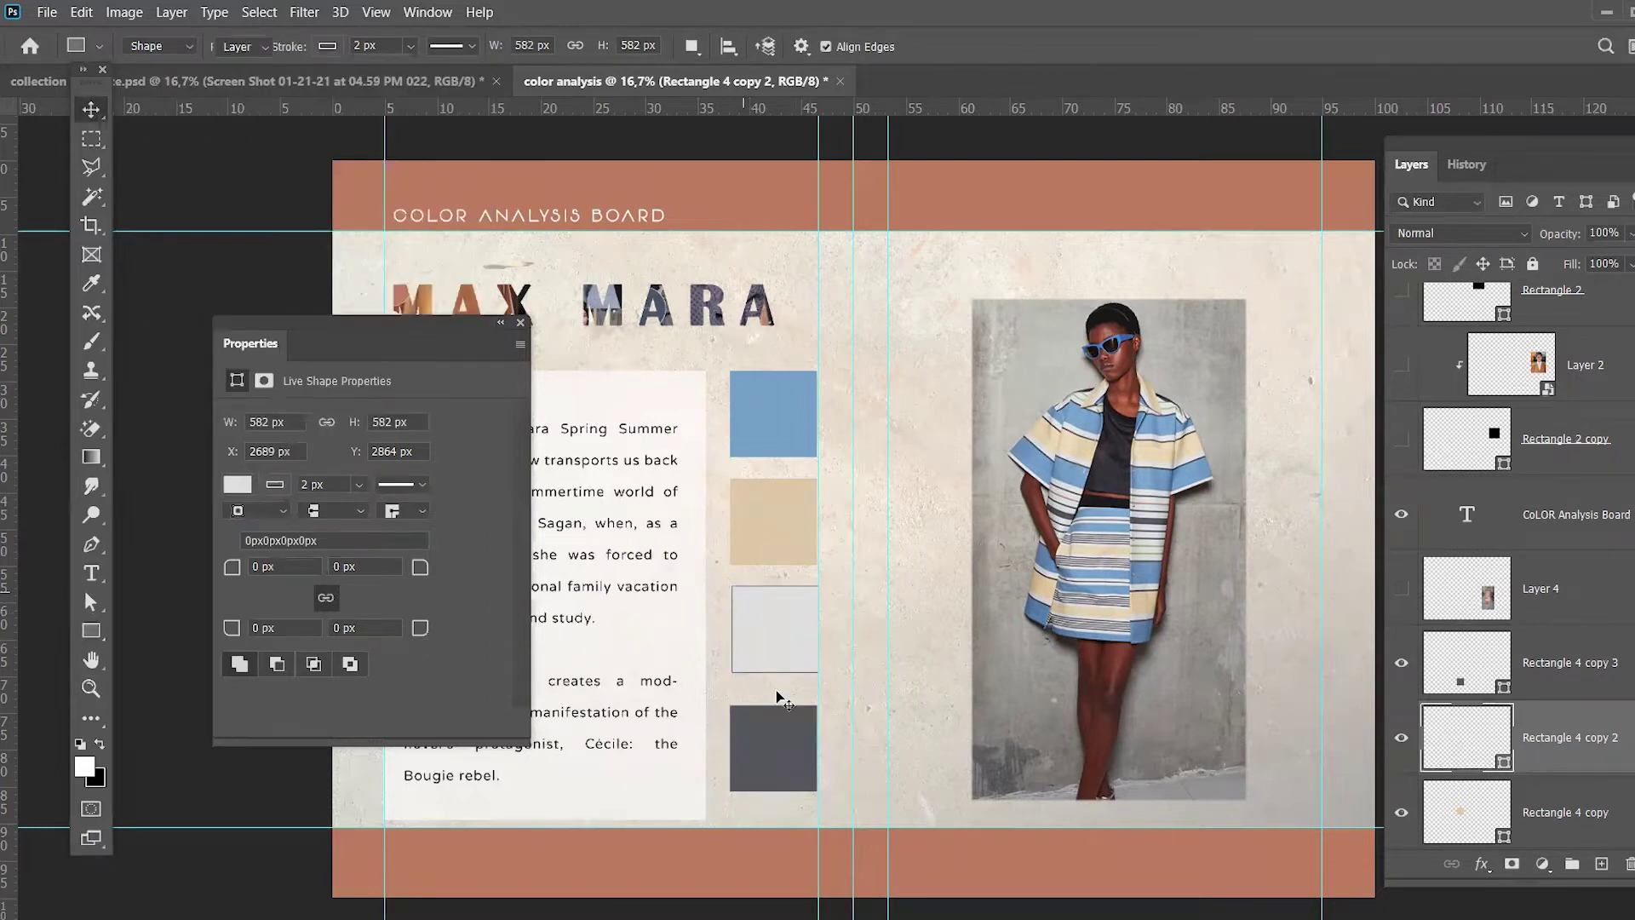
pyautogui.press('v')
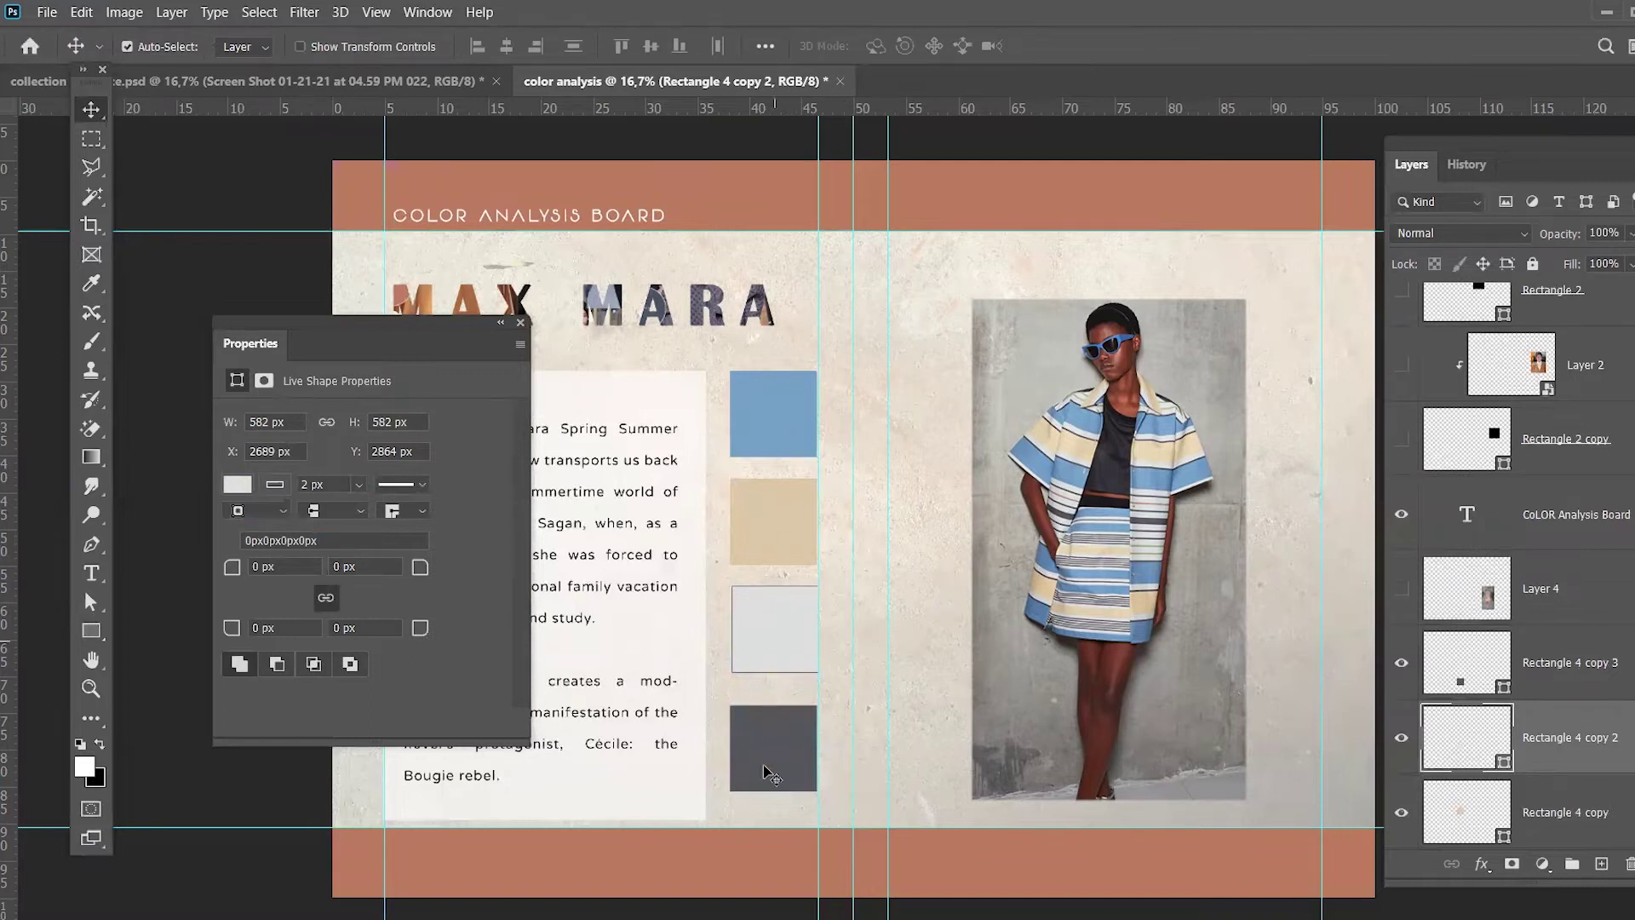
pyautogui.click(520, 323)
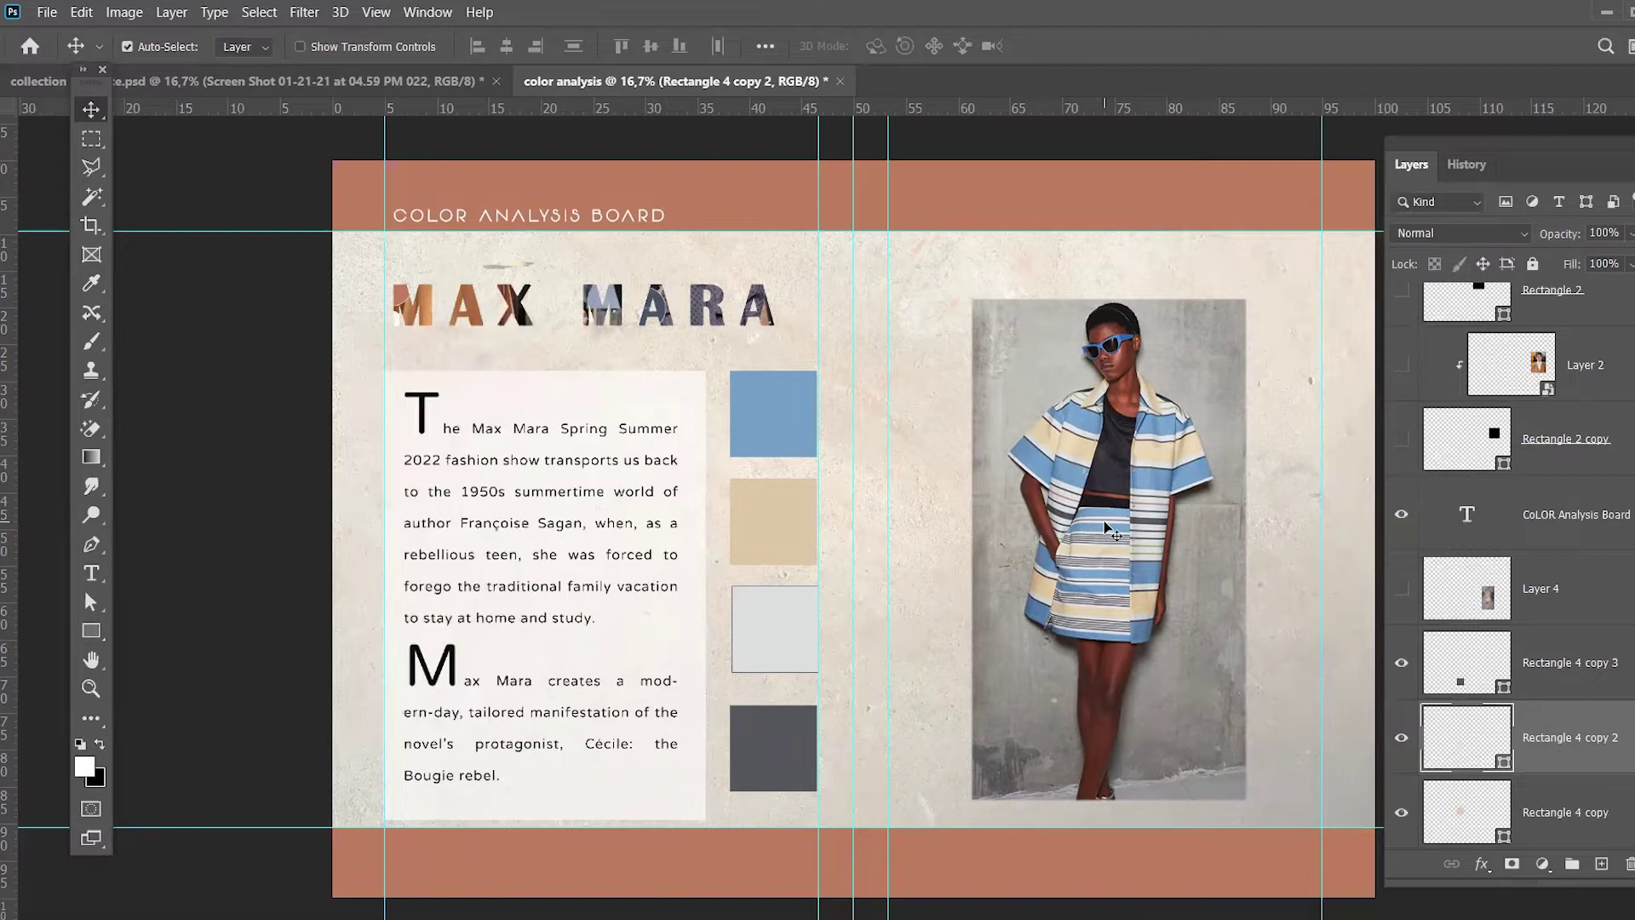
# Step: Zoom slightly into the board, then switch to the Brave browser window
pyautogui.scroll(1, 1111, 528)
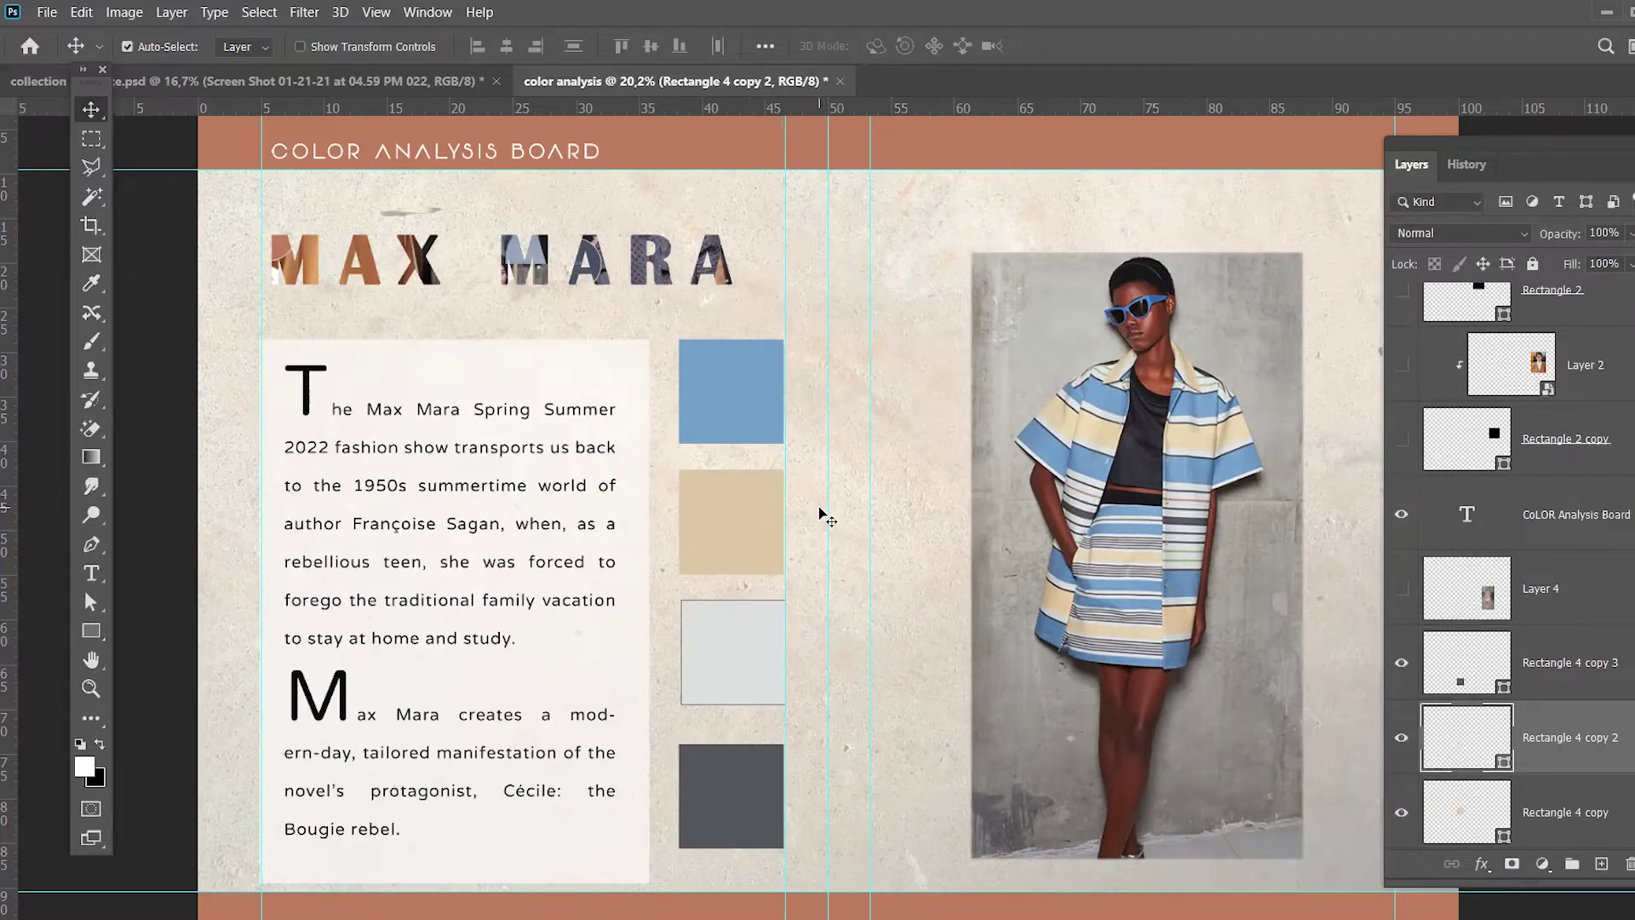
pyautogui.hotkey('alt', 'Tab')
pyautogui.hotkey('alt', 'Tab')
pyautogui.hotkey('alt', 'Tab')
pyautogui.hotkey('alt', 'Tab')
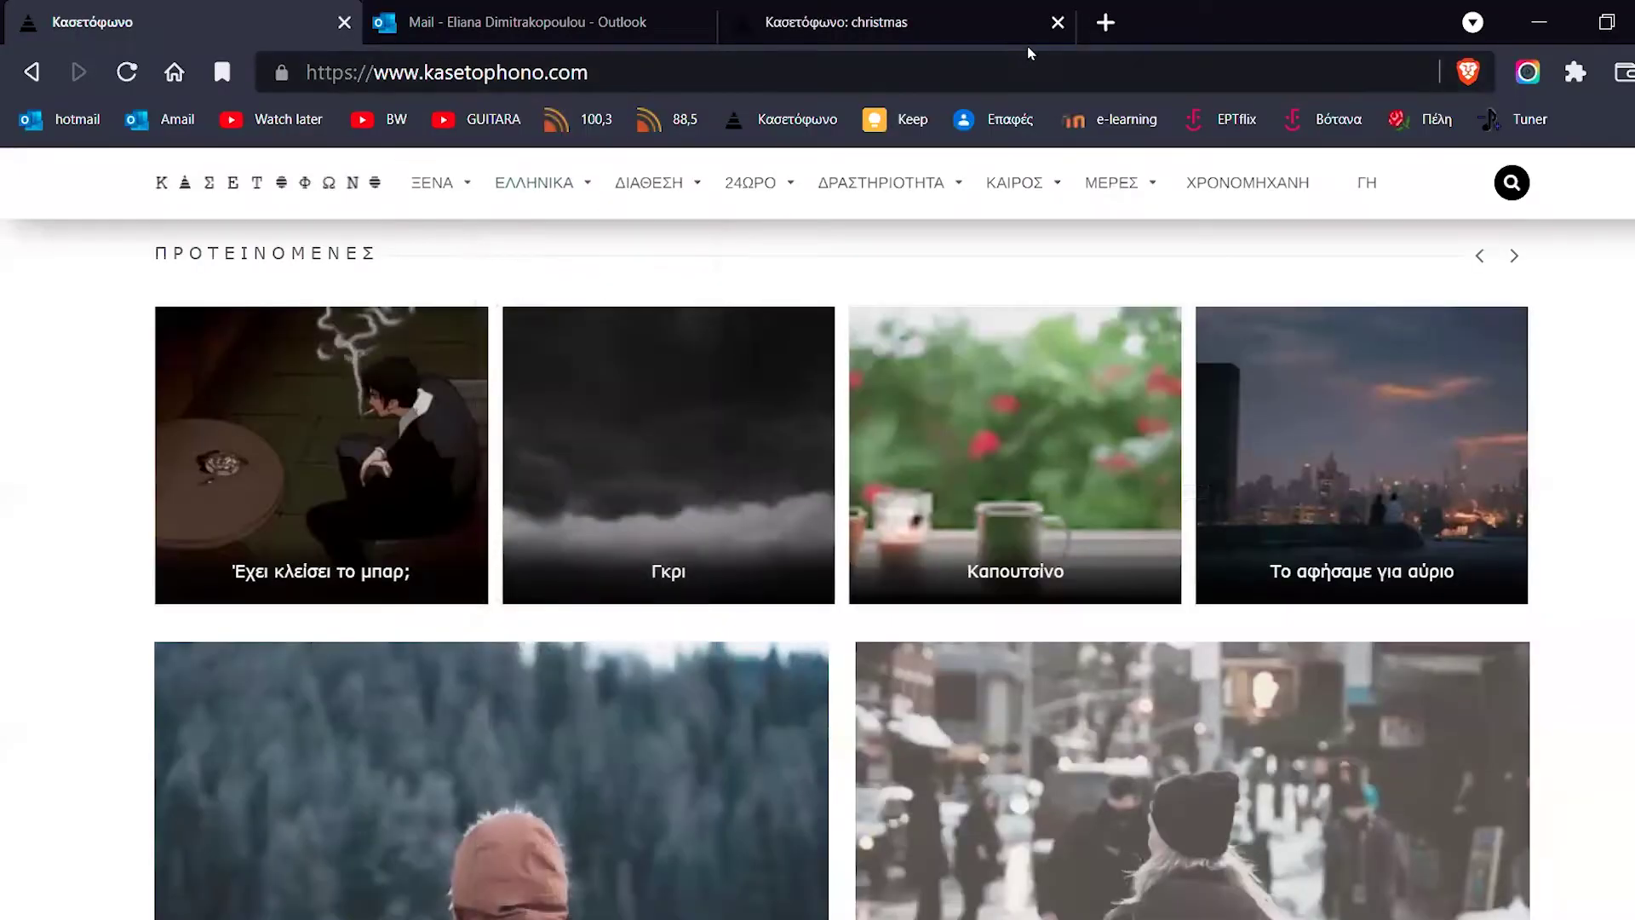
# Step: Search for 'PANTONE COLOR FINDER' in a new Brave tab
pyautogui.click(1106, 22)
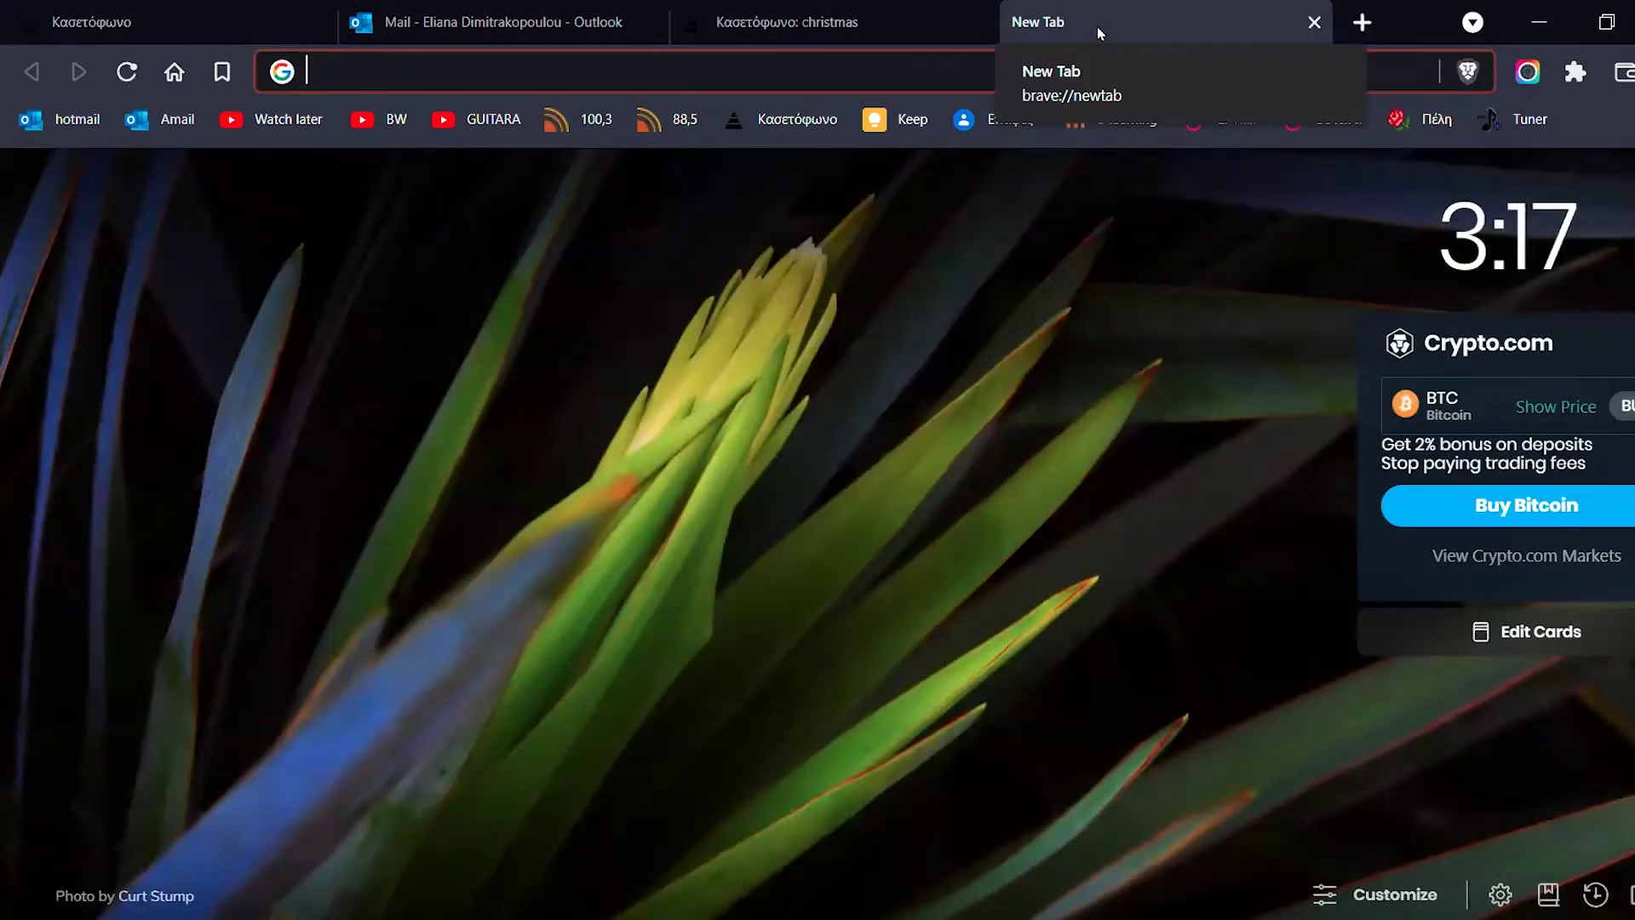
pyautogui.write('PANTONE COLOR FINDER')
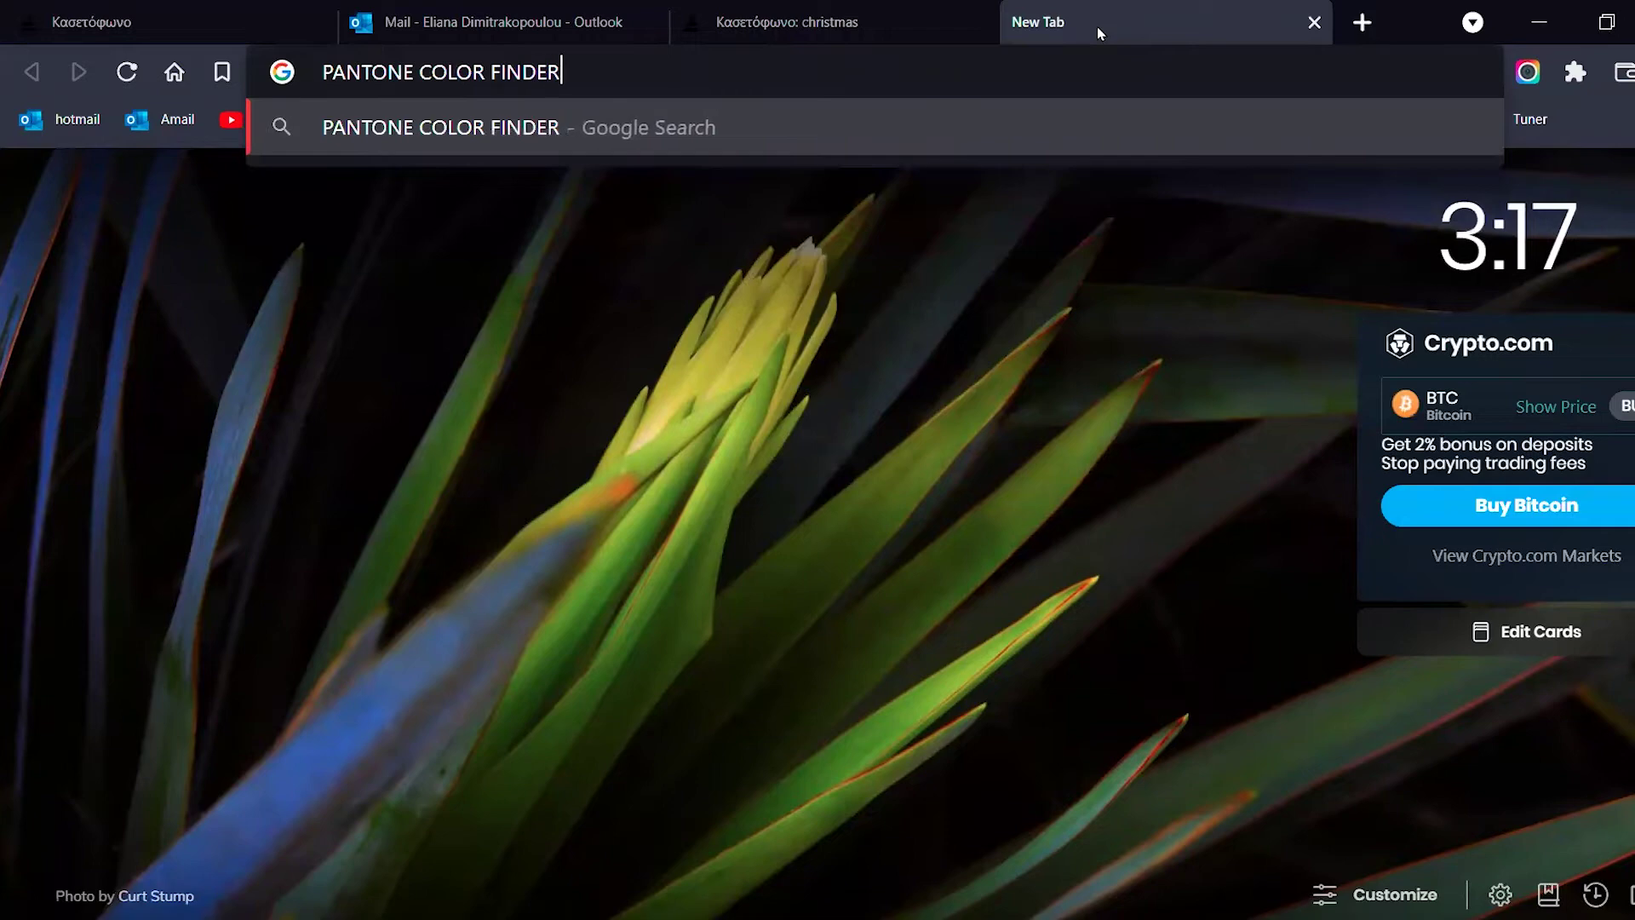
pyautogui.press('Return')
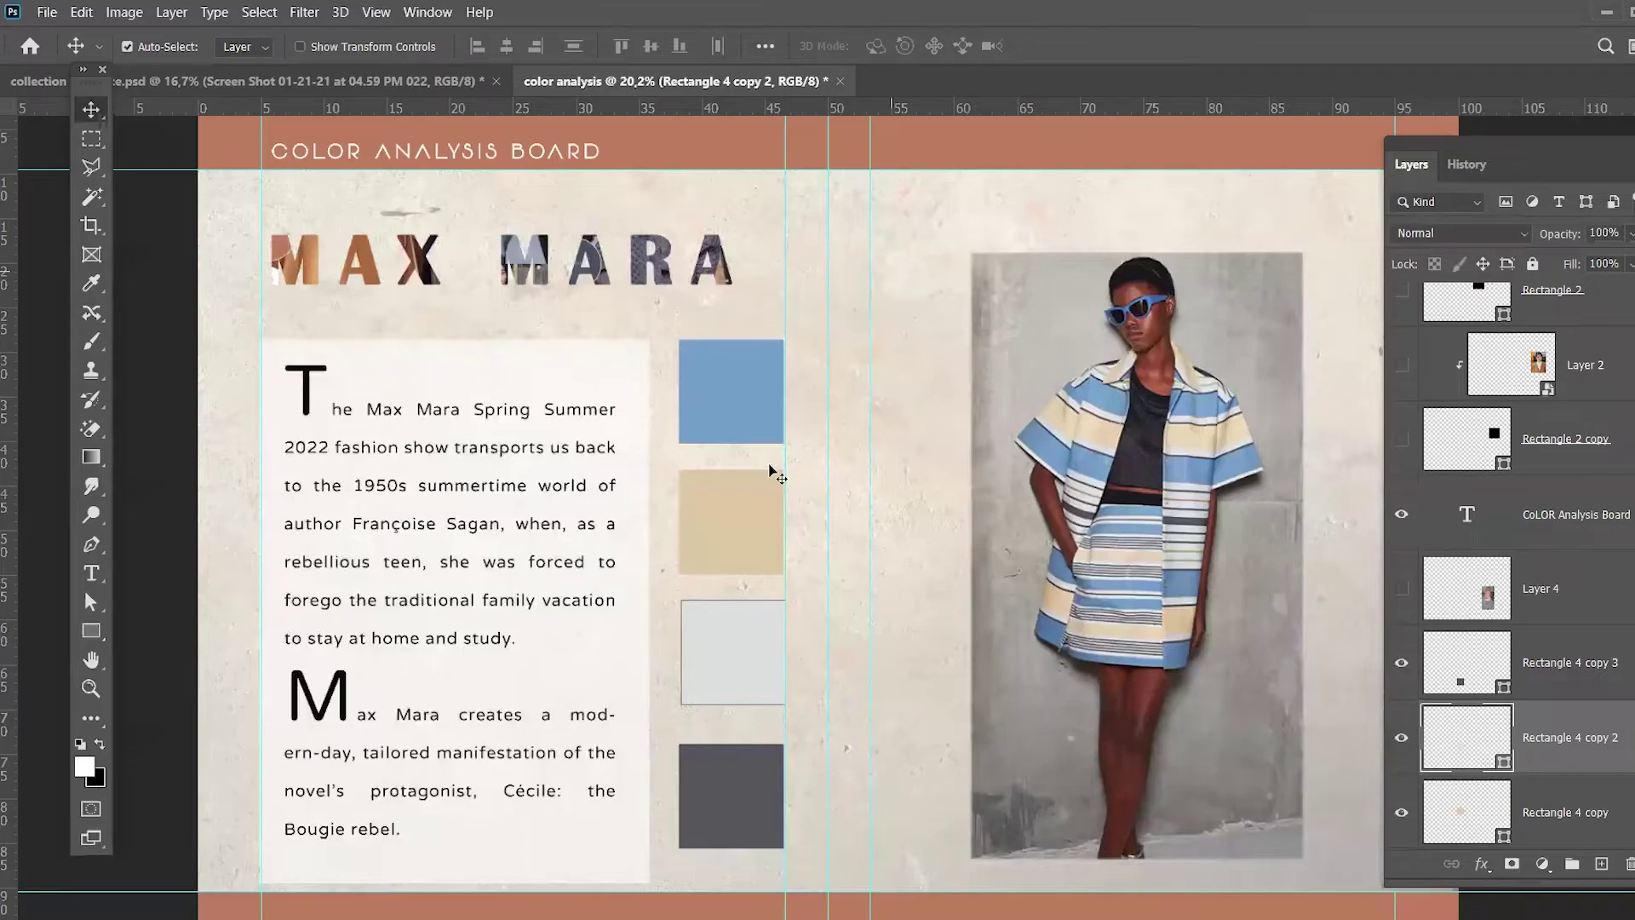
# Step: Open the blue swatch's fill Color Picker and select its hex code 81a2cb
pyautogui.click(770, 413)
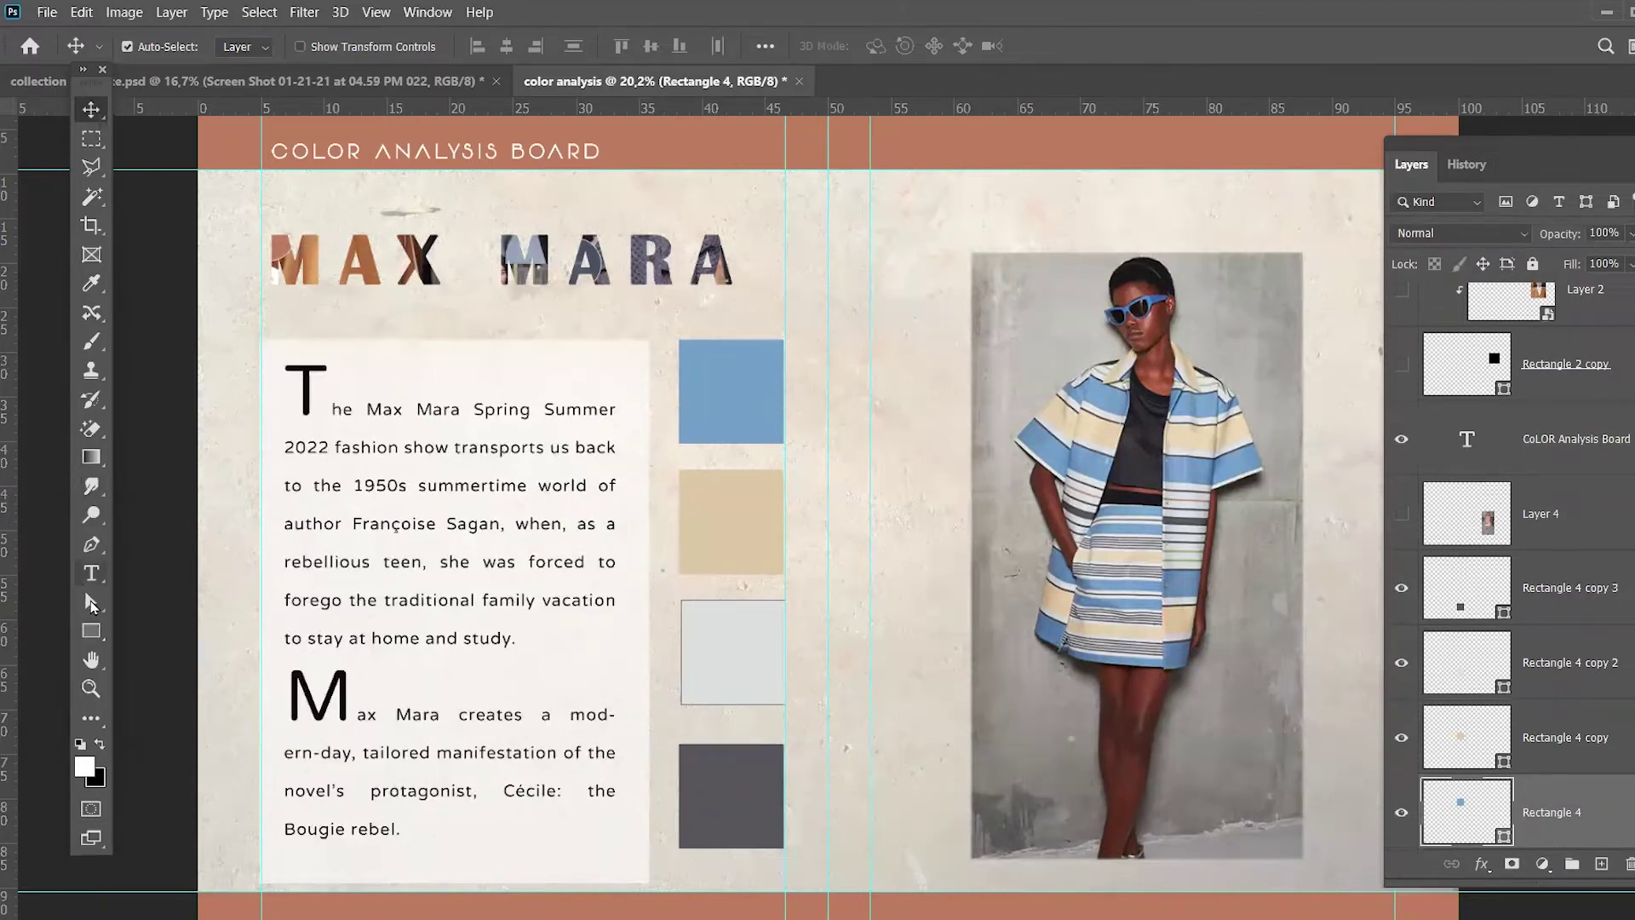
pyautogui.click(93, 630)
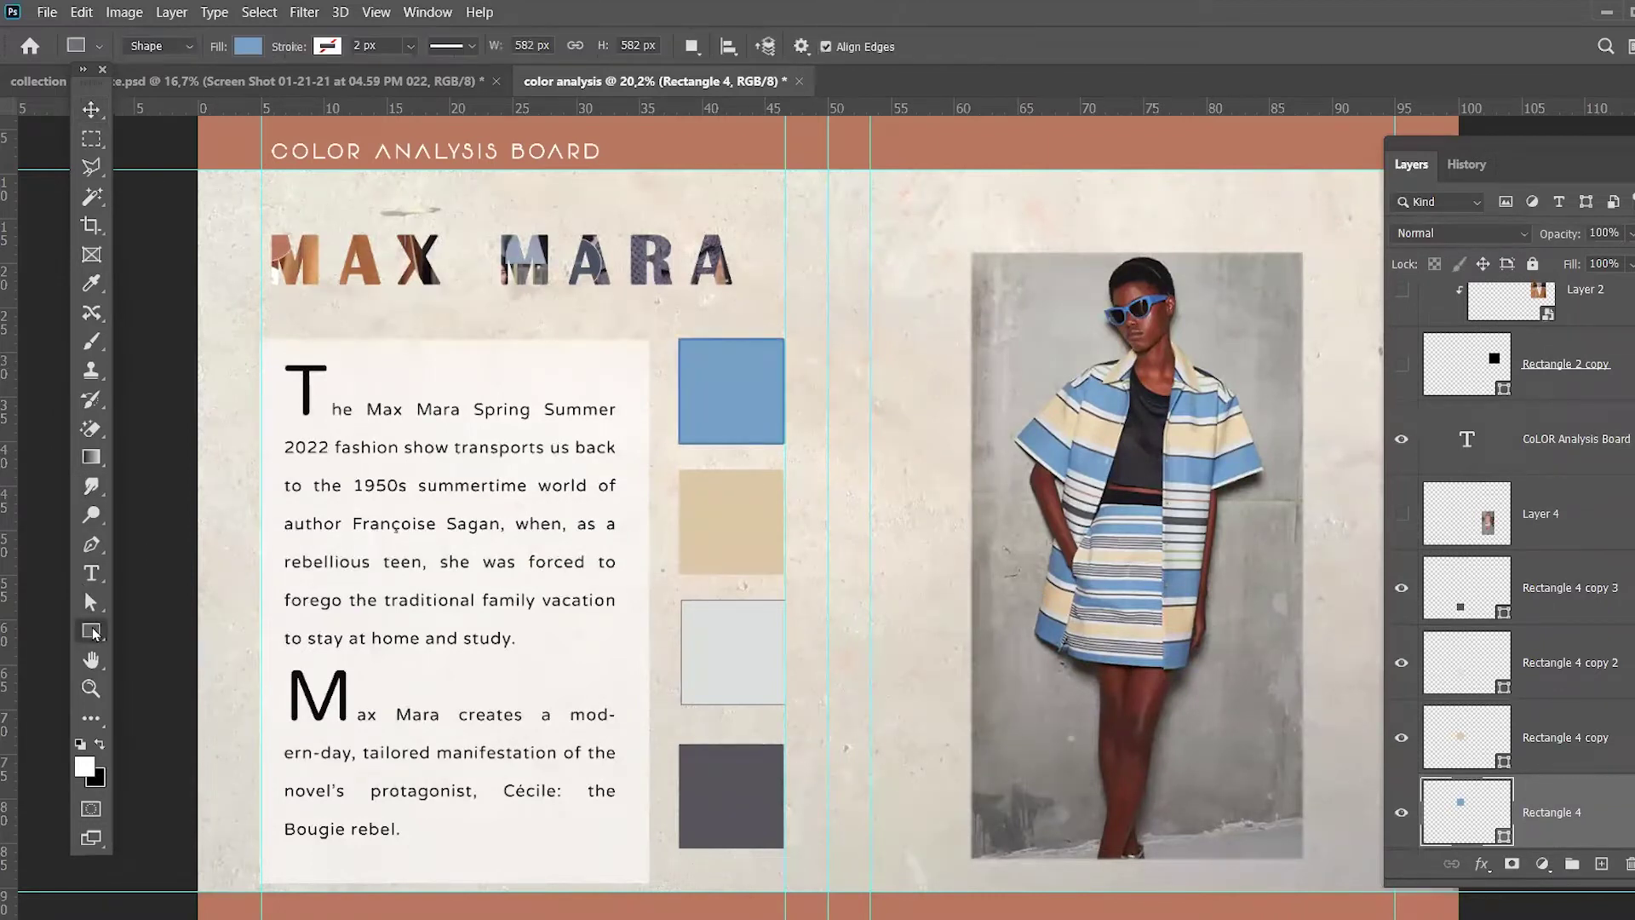
pyautogui.click(250, 45)
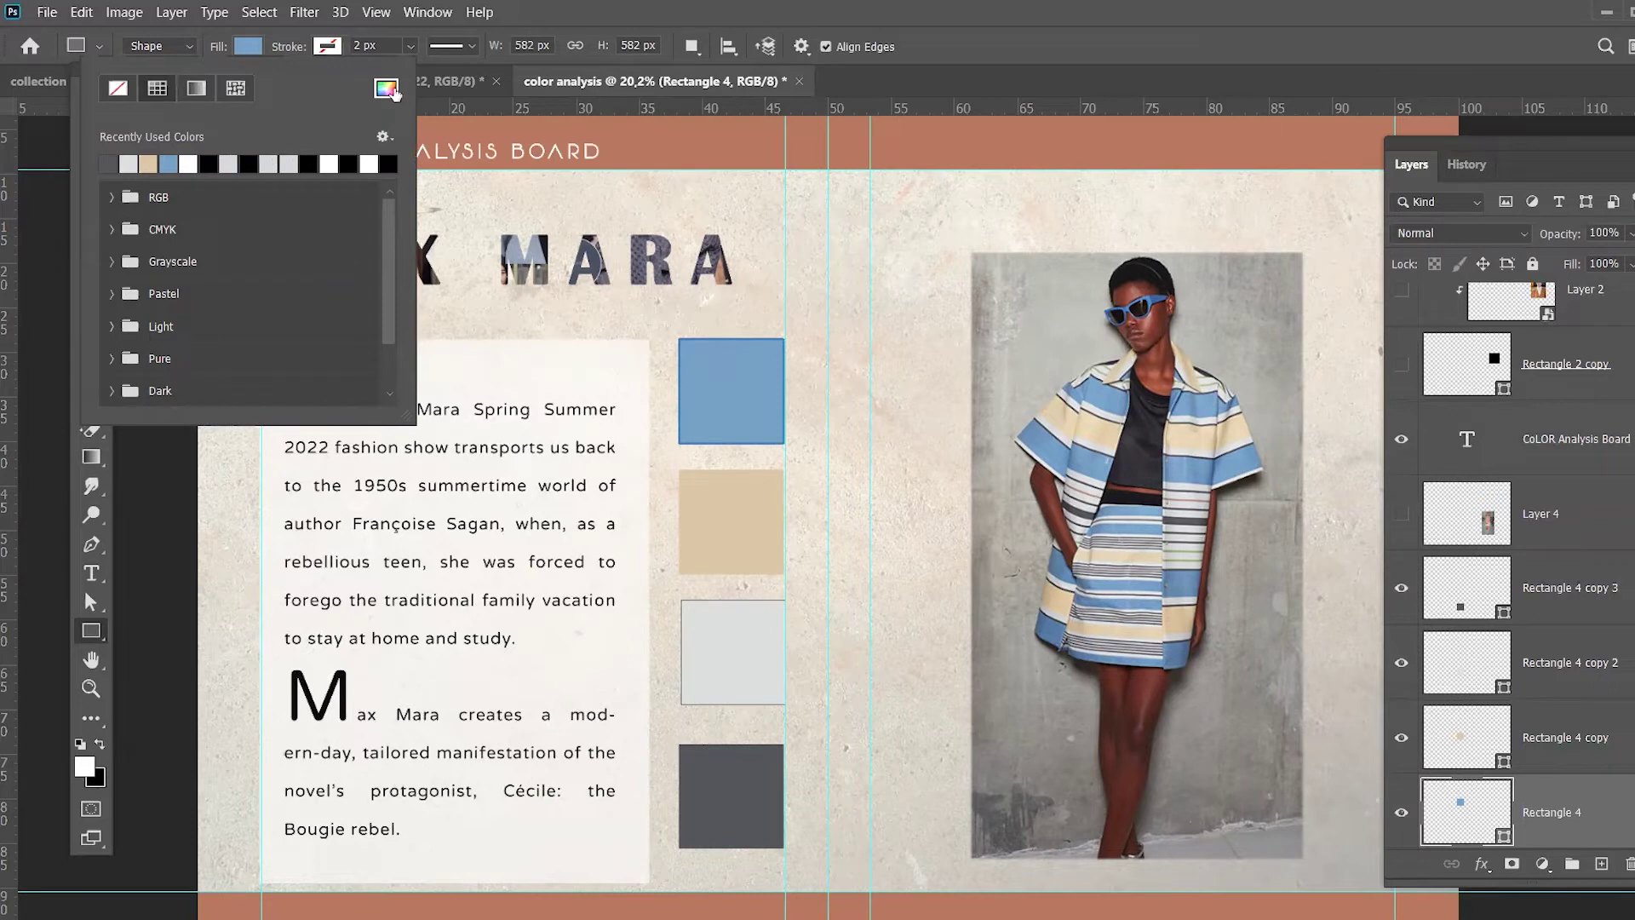
pyautogui.click(386, 89)
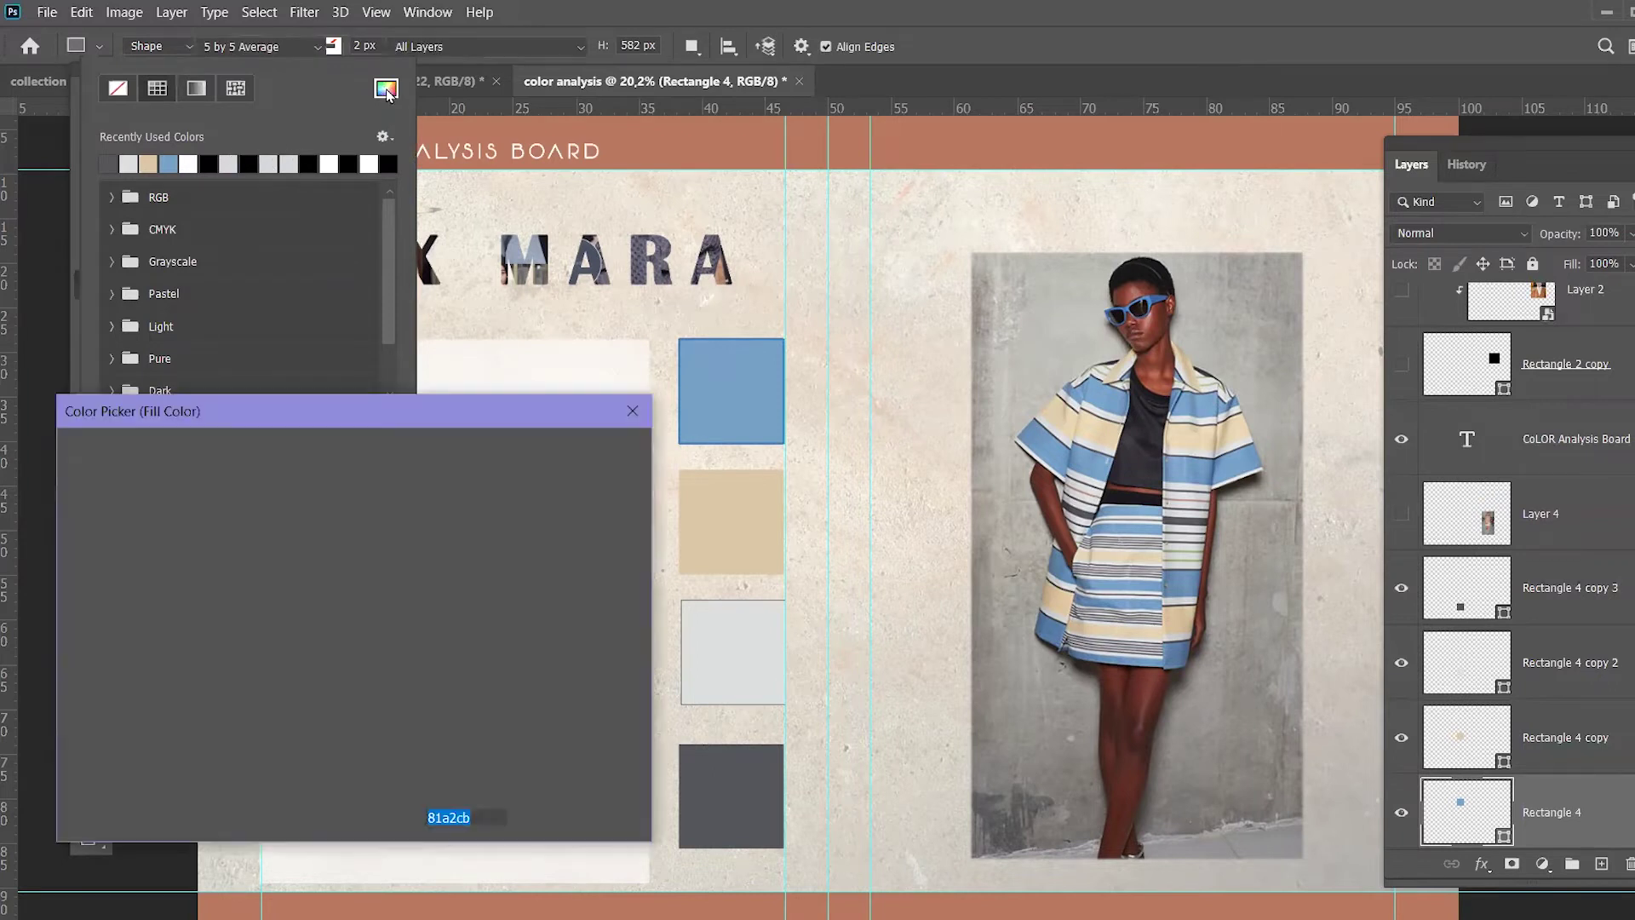
pyautogui.click(478, 819)
pyautogui.moveTo(477, 819); pyautogui.dragTo(424, 823)
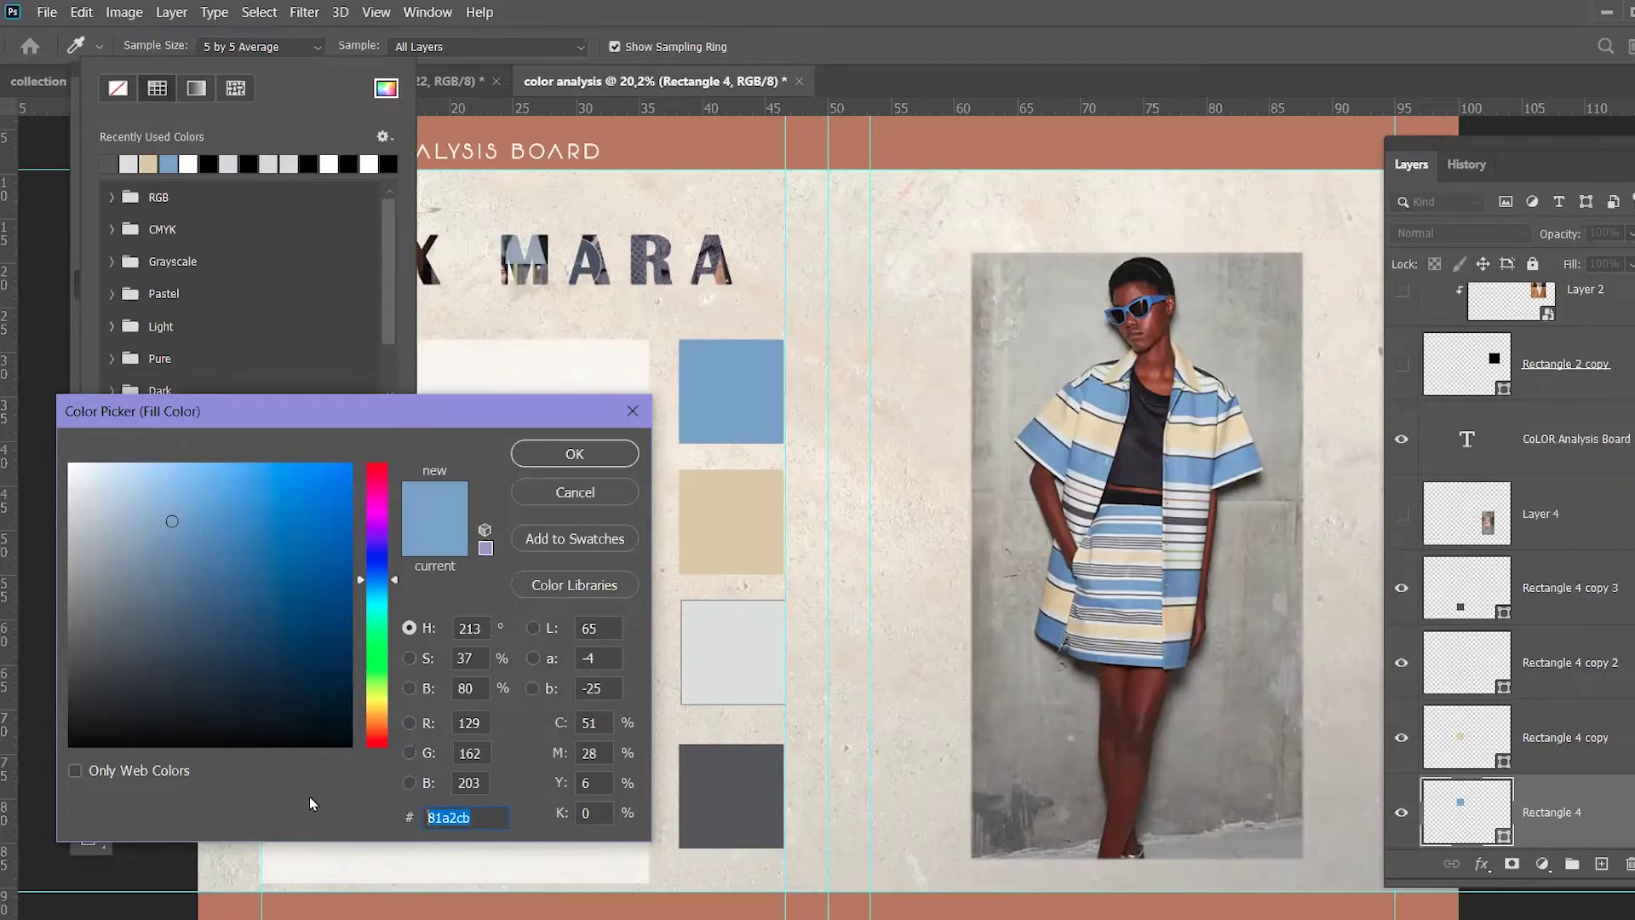
# Step: Open the pantone.com result from the browser search and scroll through the Pantone page
pyautogui.hotkey('alt', 'Tab')
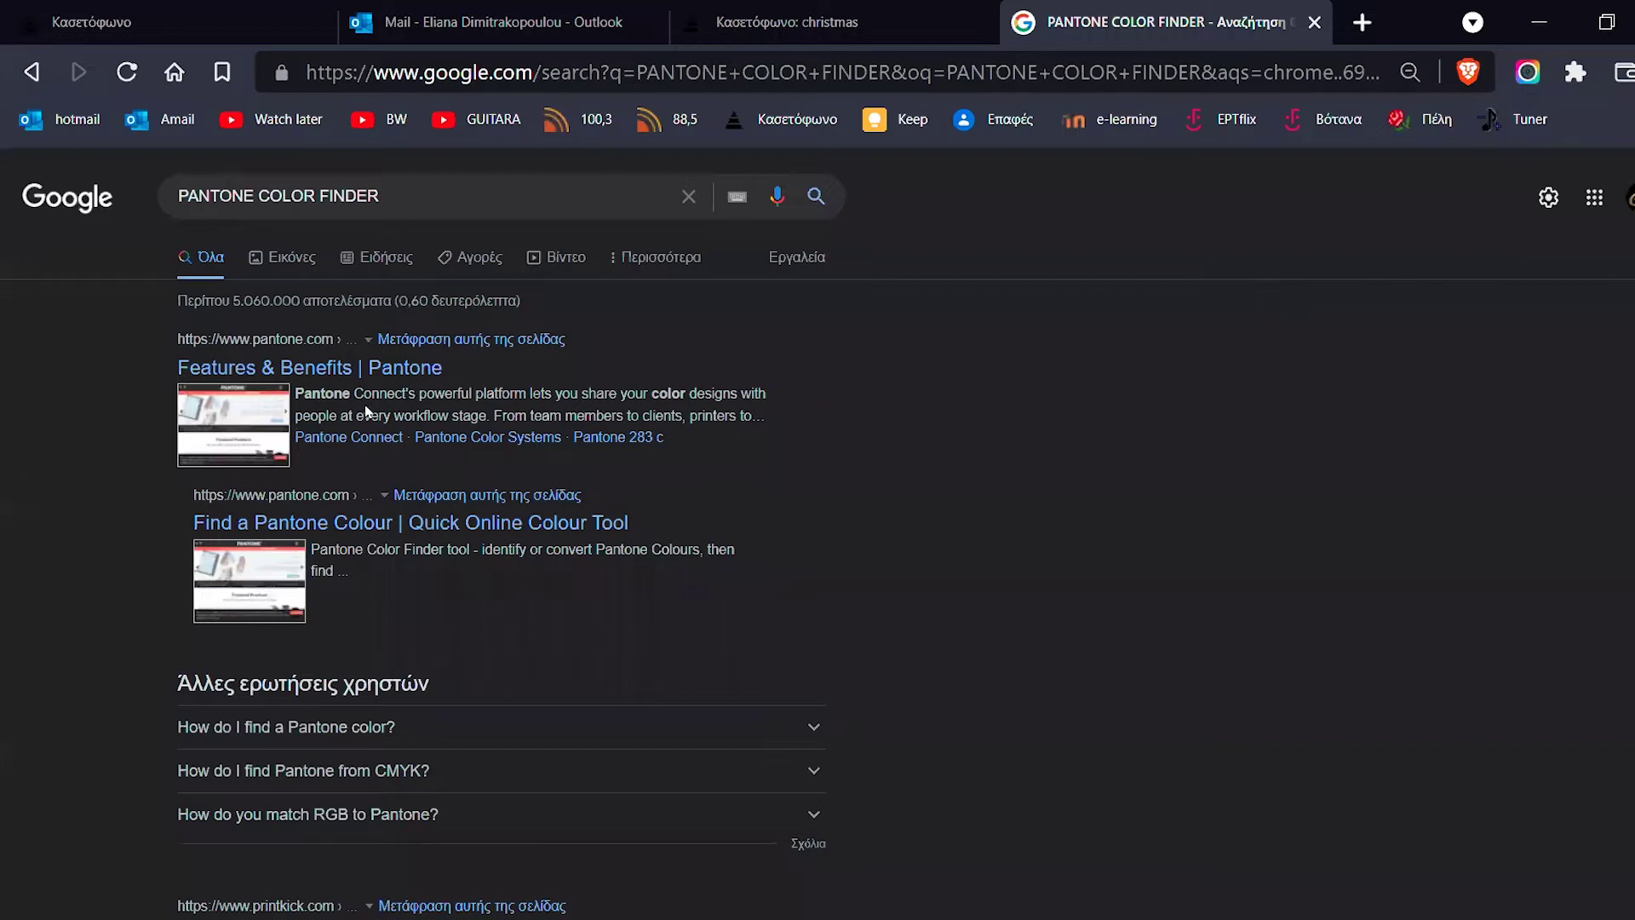
pyautogui.click(350, 526)
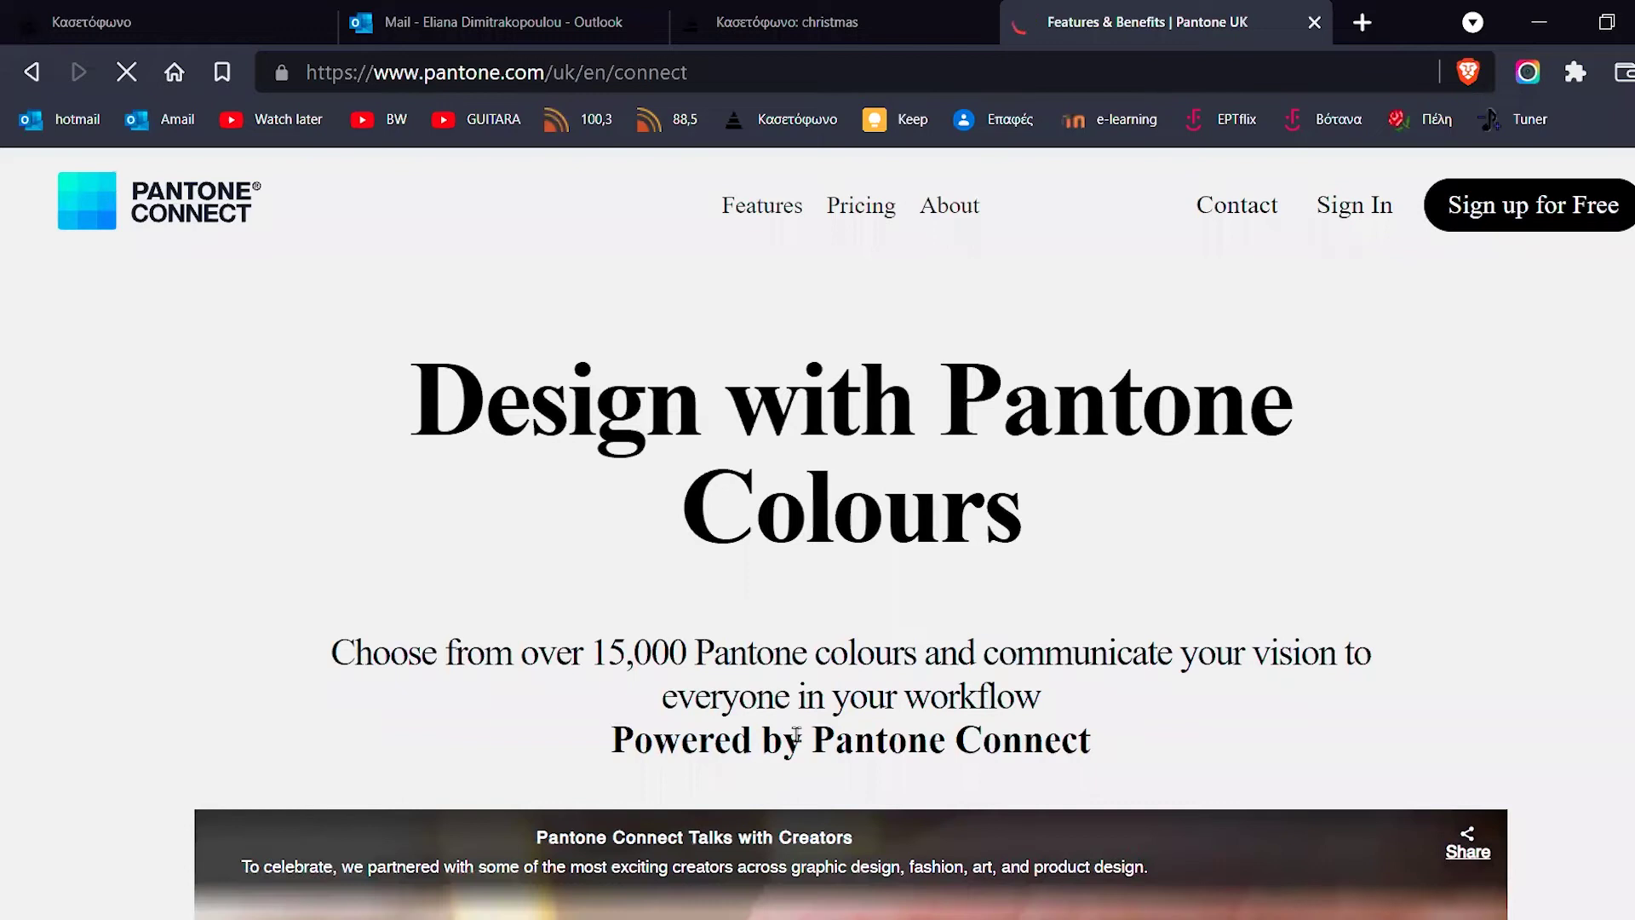
pyautogui.scroll(-3, 1537, 739)
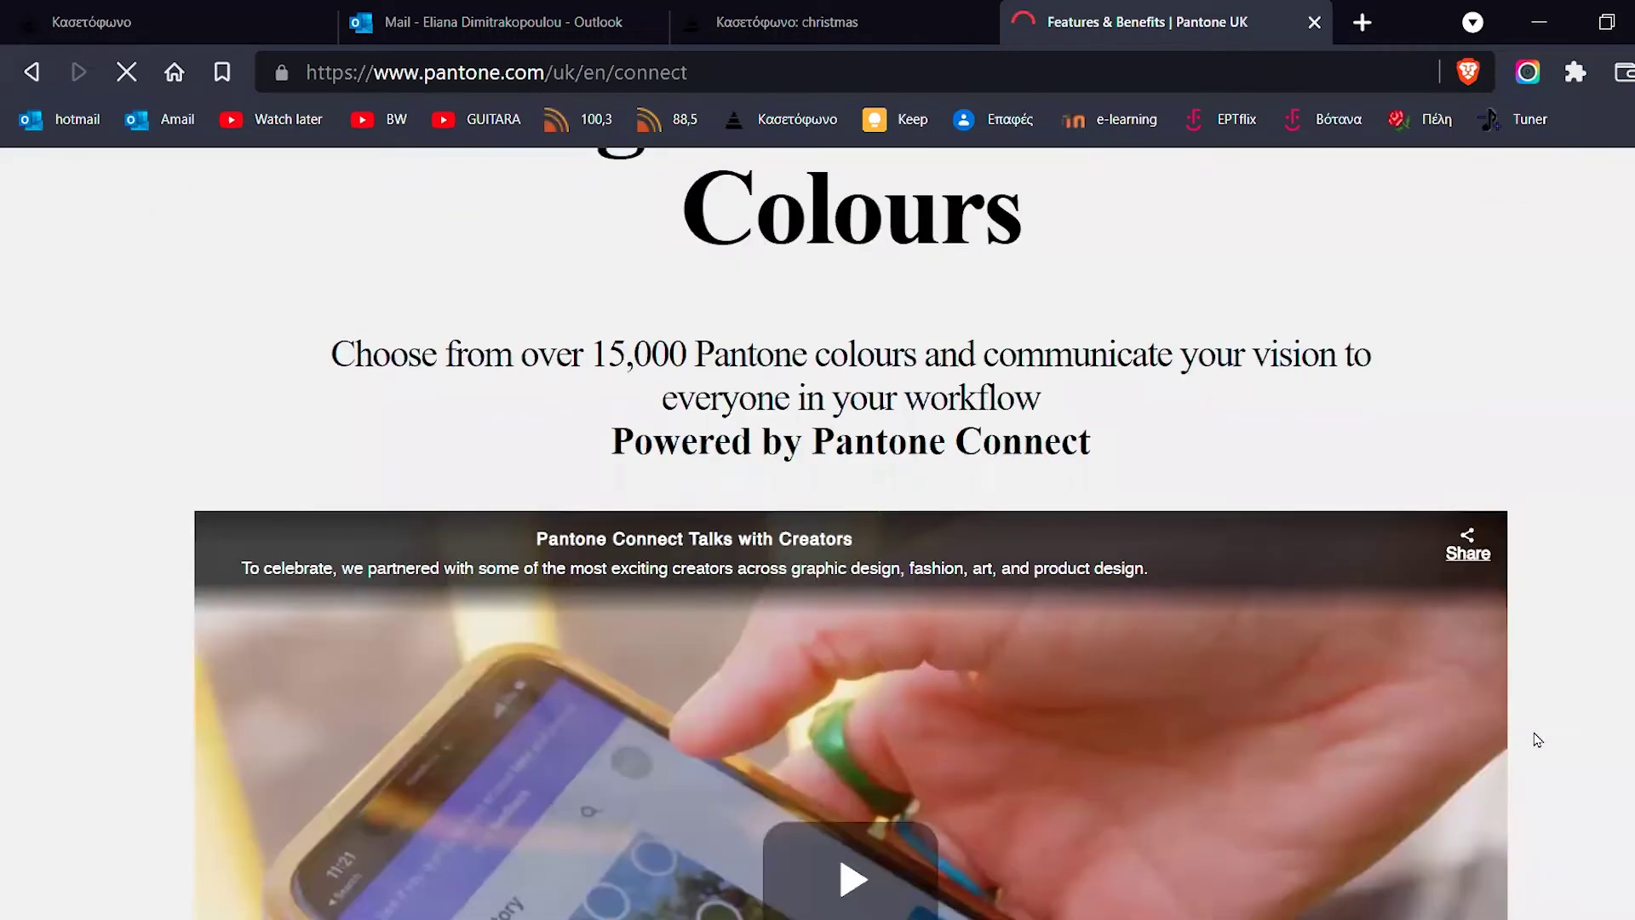
pyautogui.scroll(-6, 1537, 739)
pyautogui.scroll(-3, 1537, 739)
pyautogui.scroll(-3, 1537, 739)
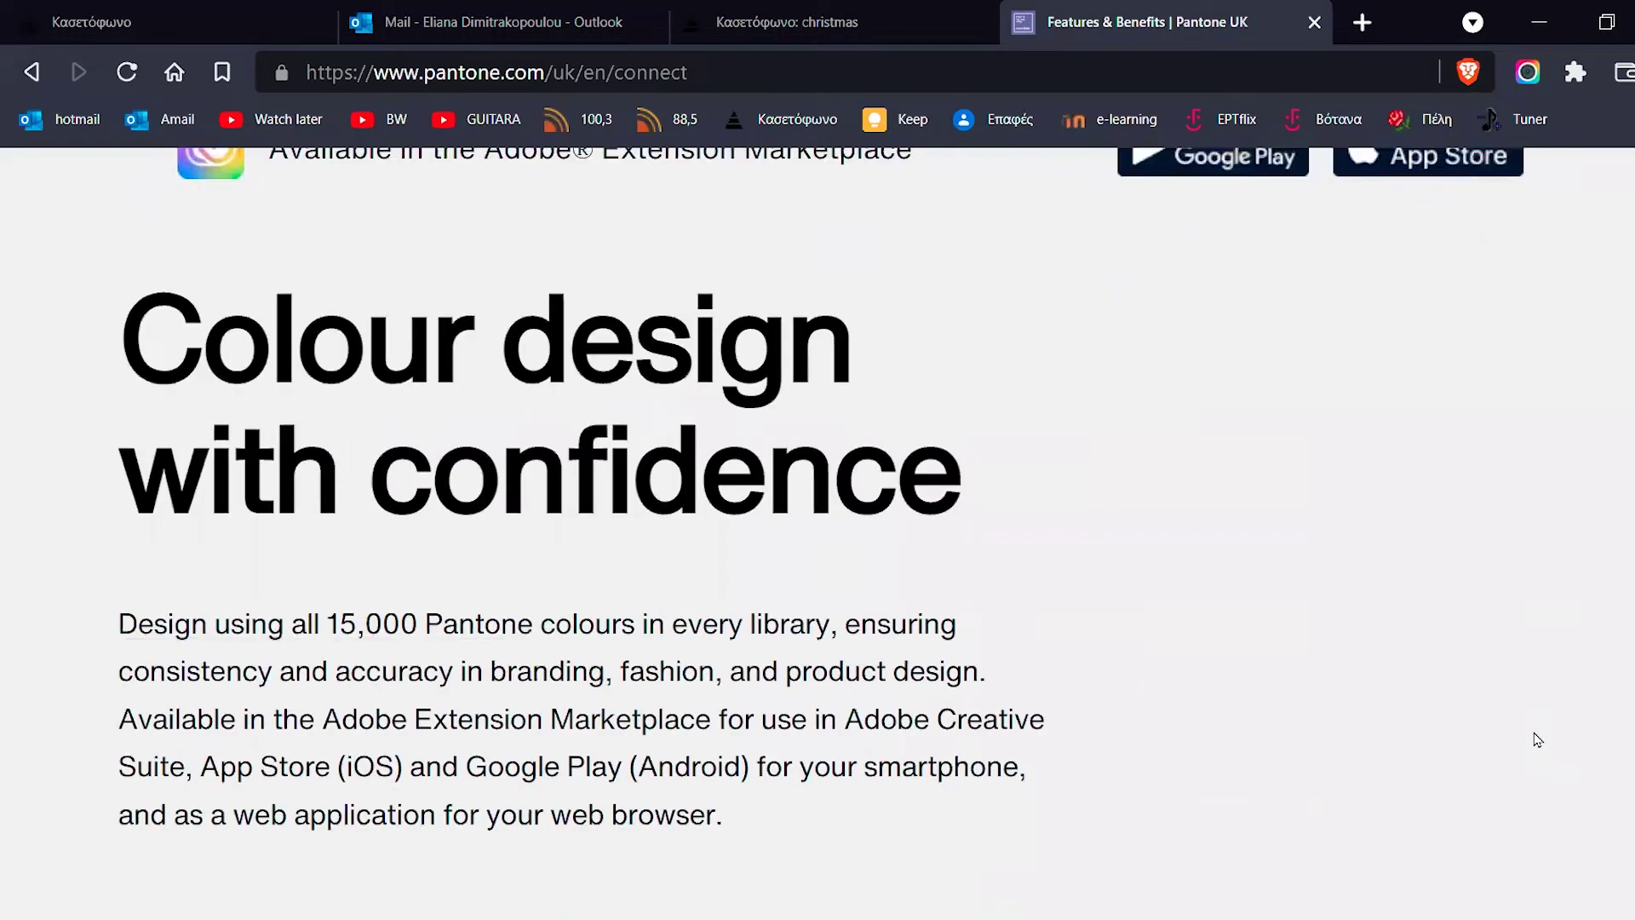
pyautogui.scroll(-3, 1537, 739)
pyautogui.scroll(-6, 1537, 740)
pyautogui.scroll(-4, 1537, 740)
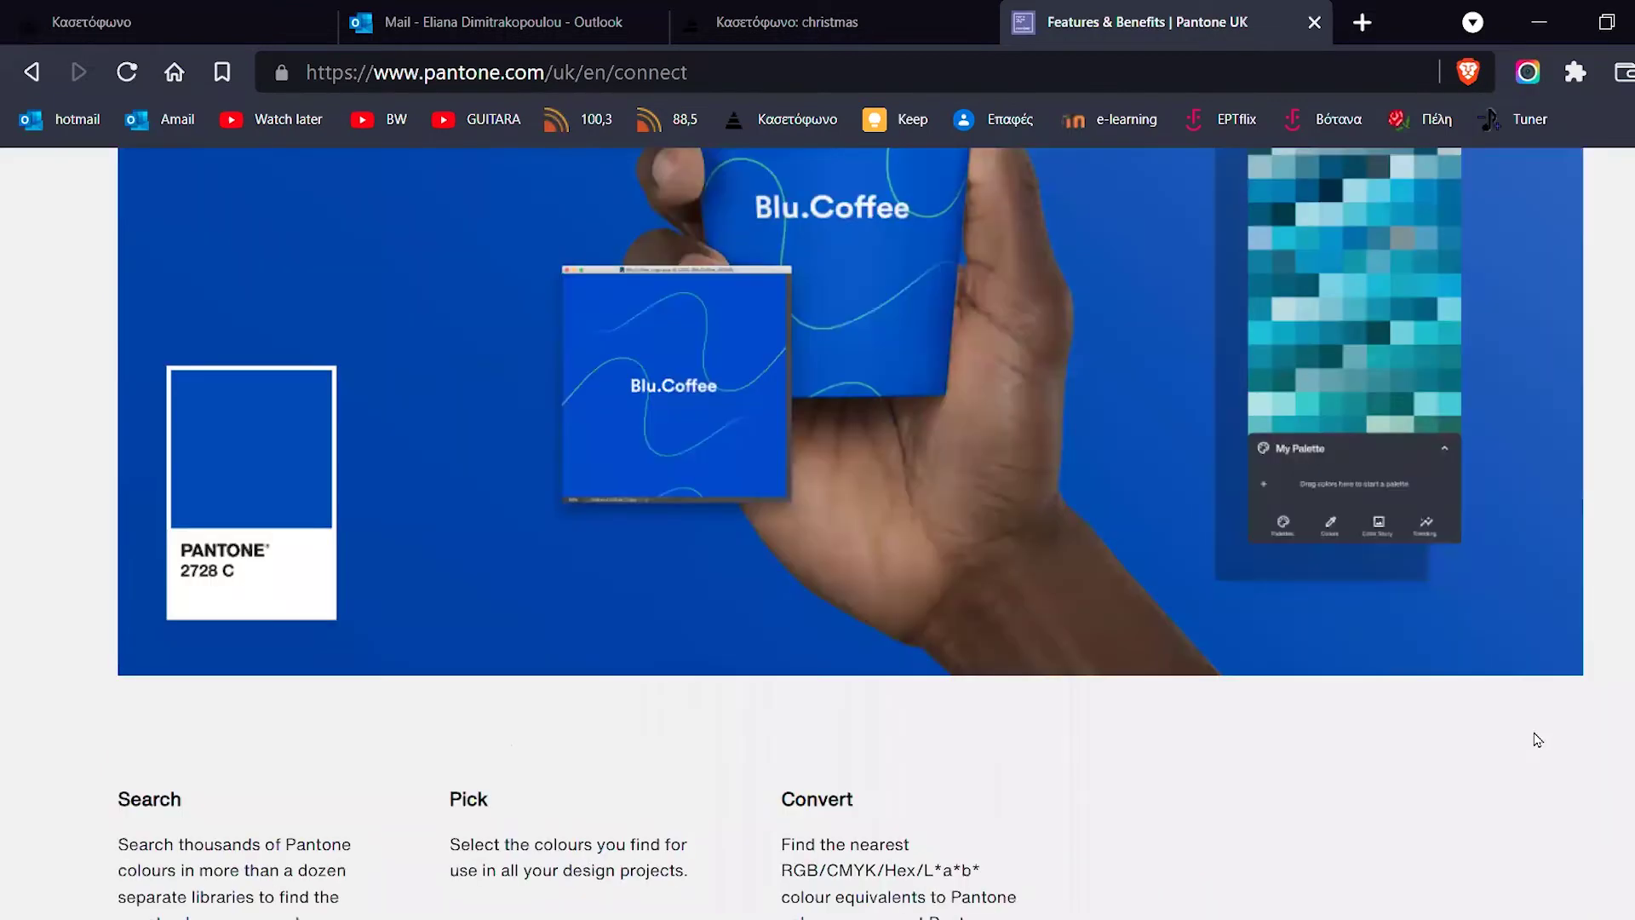
pyautogui.scroll(-2, 314, 649)
pyautogui.scroll(-6, 316, 651)
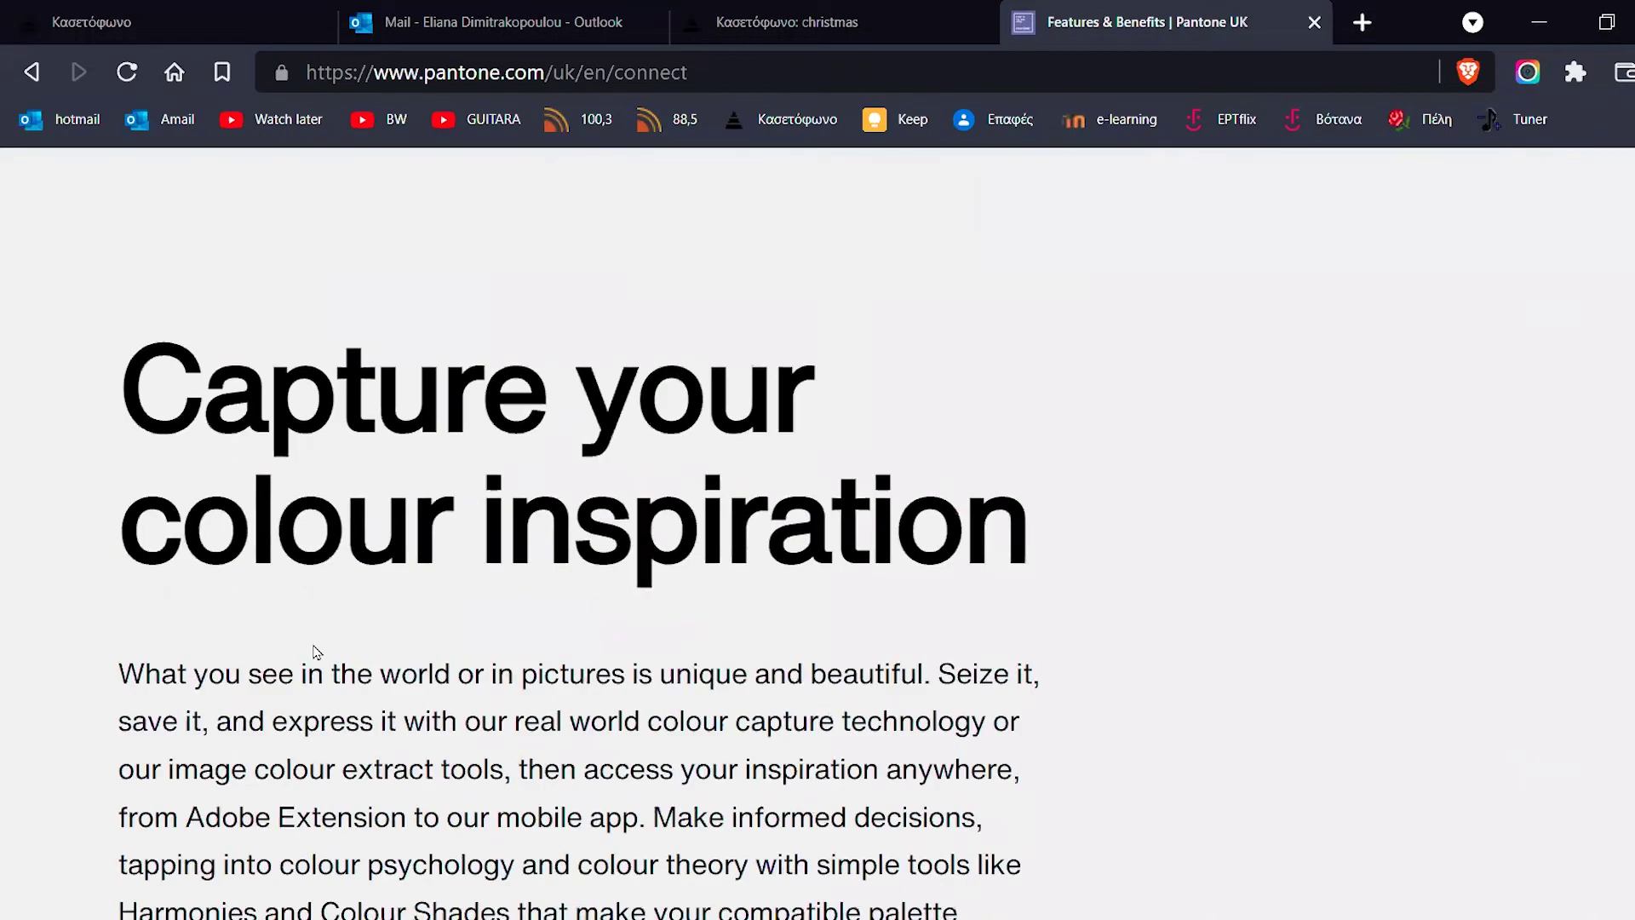
pyautogui.scroll(-6, 315, 651)
pyautogui.scroll(-3, 316, 651)
pyautogui.scroll(-3, 317, 651)
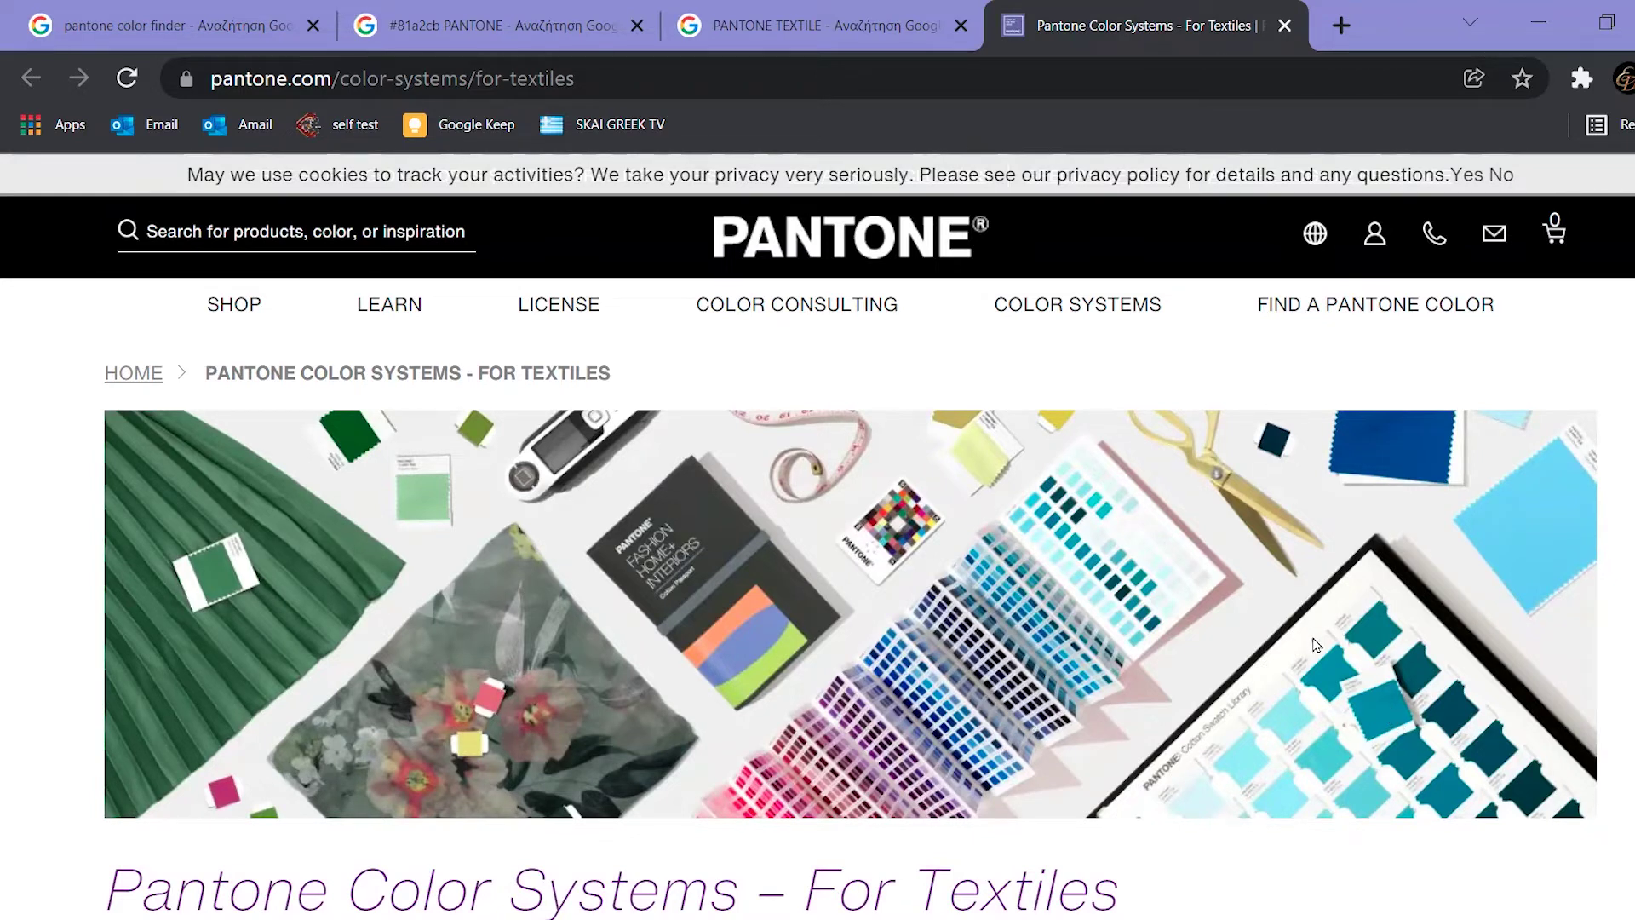
pyautogui.scroll(-5, 1475, 800)
pyautogui.scroll(-2, 1476, 800)
pyautogui.scroll(-2, 1475, 801)
pyautogui.scroll(-3, 1476, 800)
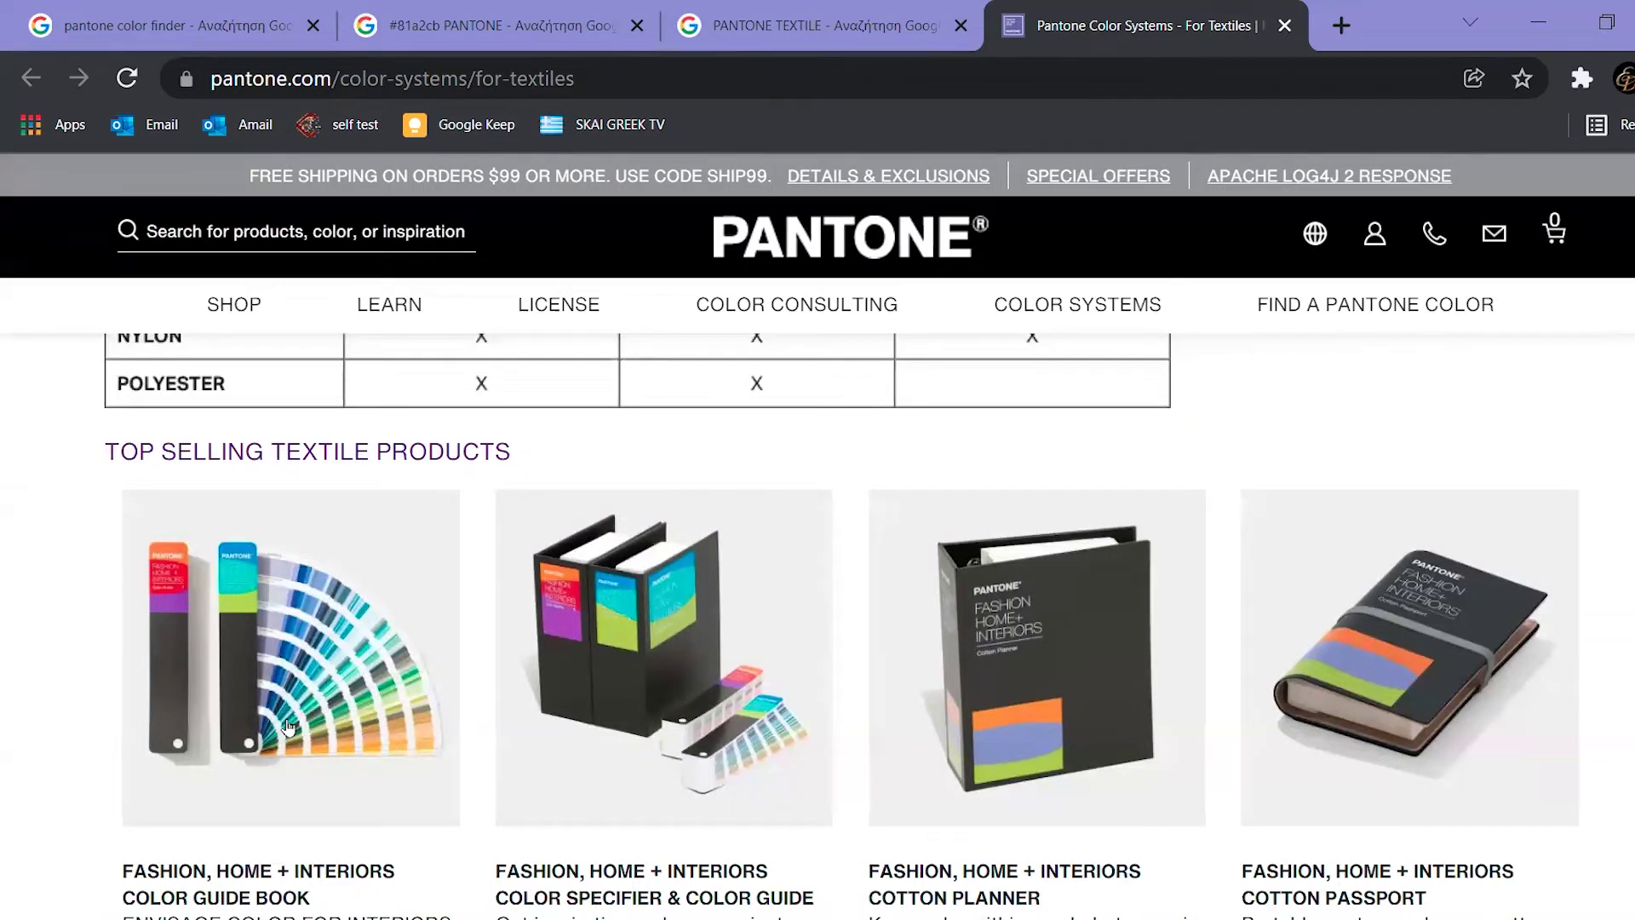
pyautogui.scroll(-2, 288, 726)
pyautogui.scroll(-2, 288, 725)
pyautogui.scroll(-3, 287, 726)
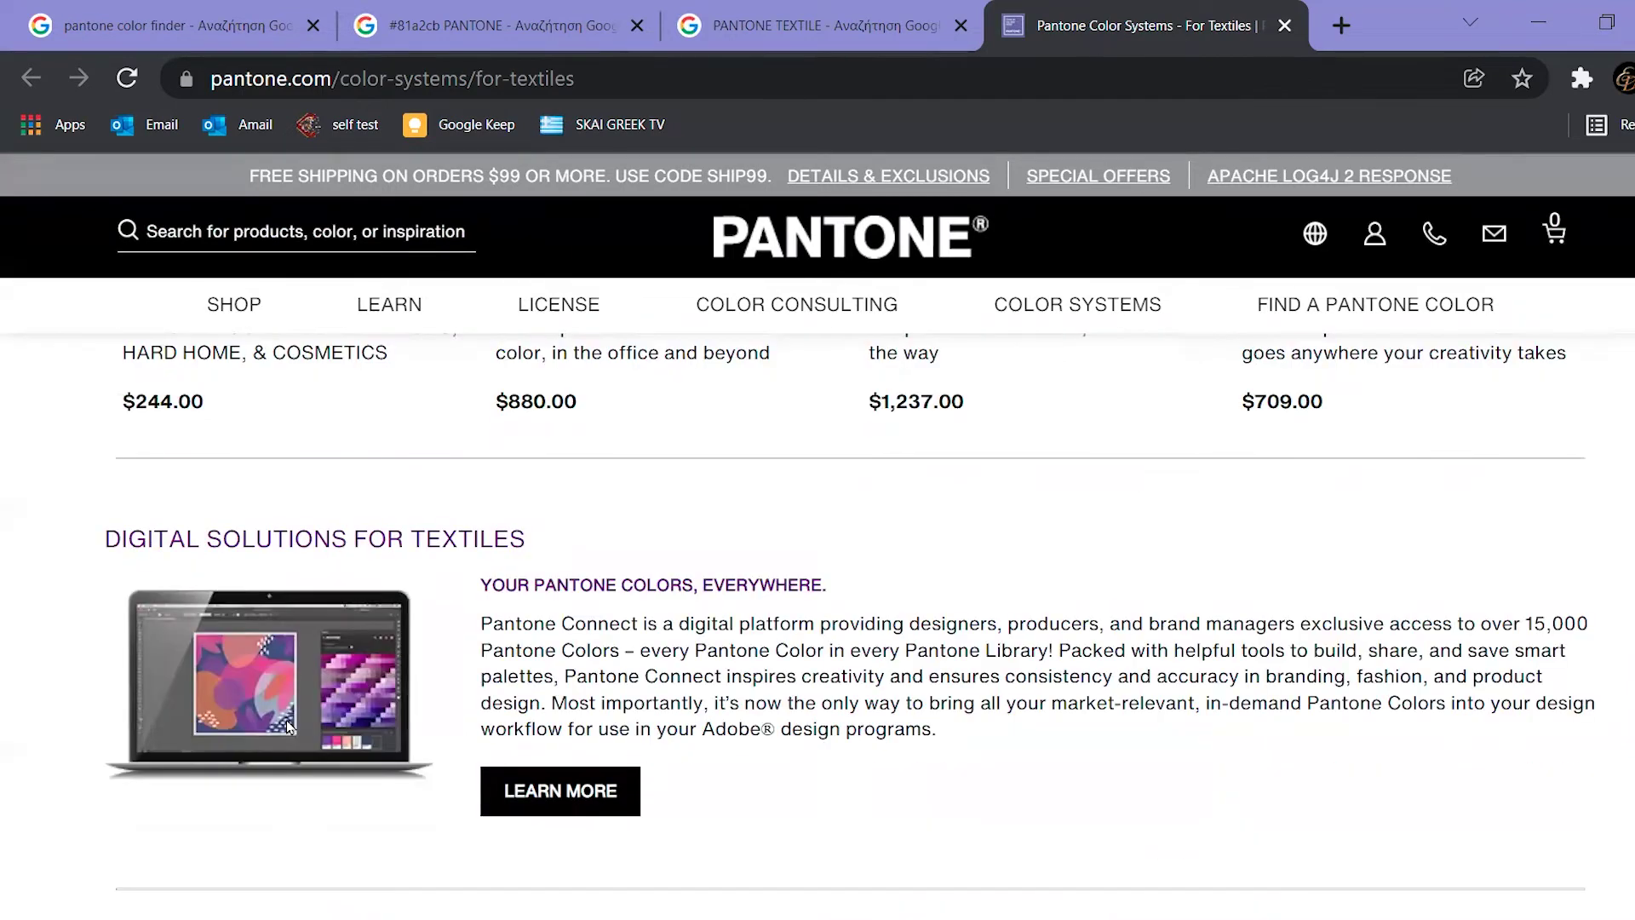
pyautogui.scroll(-2, 286, 718)
pyautogui.scroll(-5, 286, 718)
pyautogui.scroll(-5, 286, 719)
pyautogui.scroll(-3, 288, 724)
pyautogui.scroll(3, 287, 724)
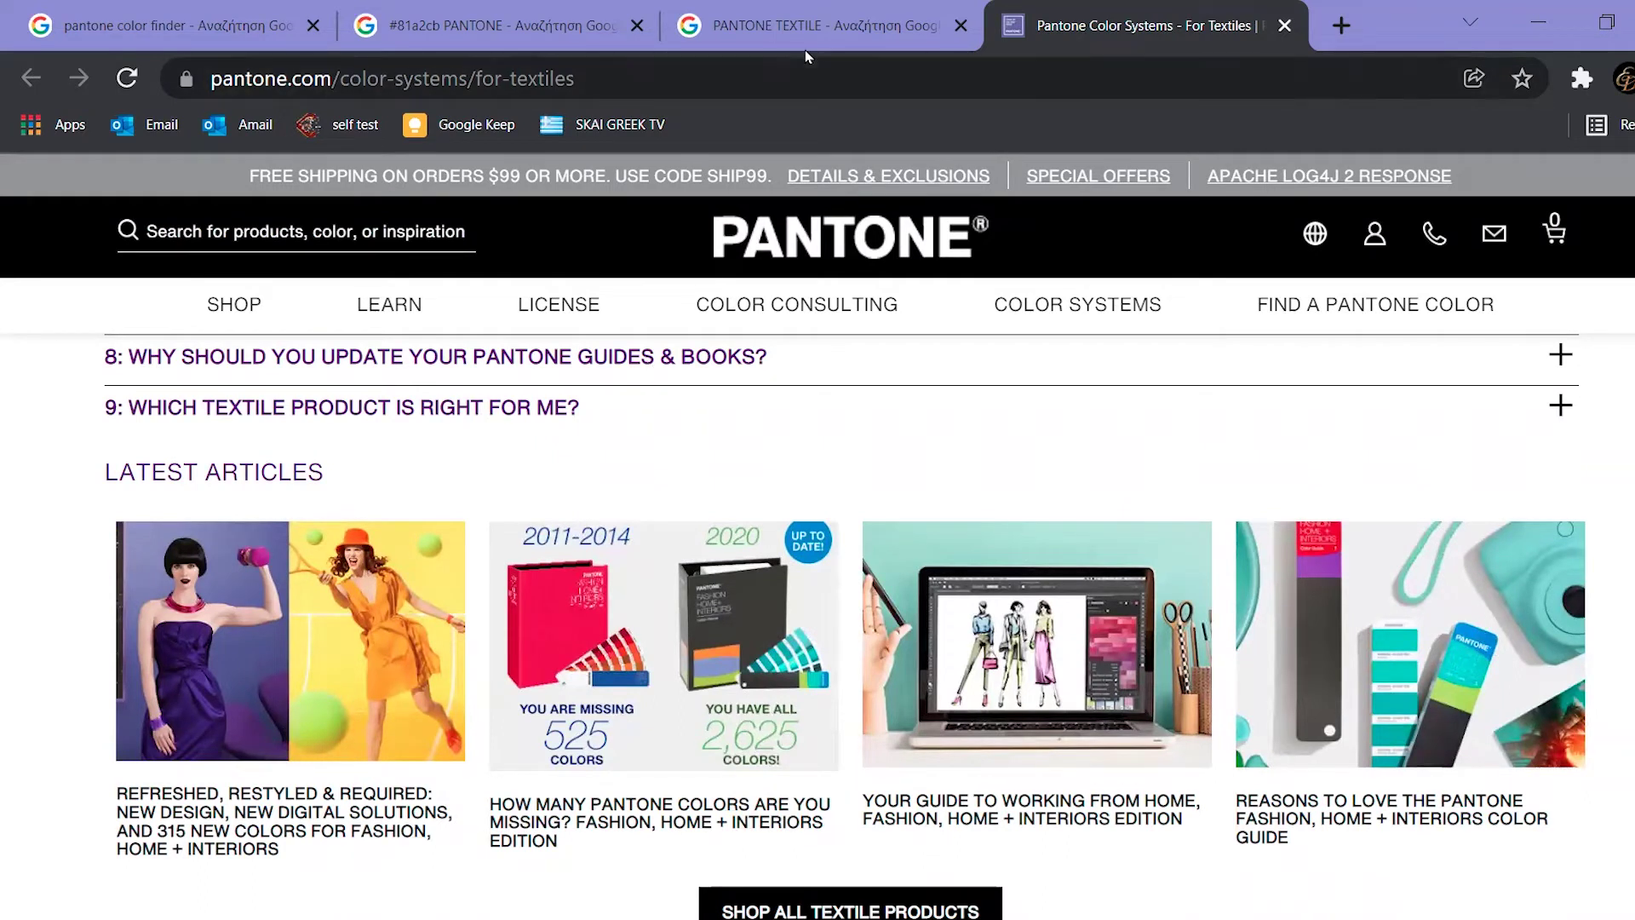
pyautogui.scroll(7, 865, 507)
pyautogui.scroll(5, 864, 508)
pyautogui.scroll(7, 864, 507)
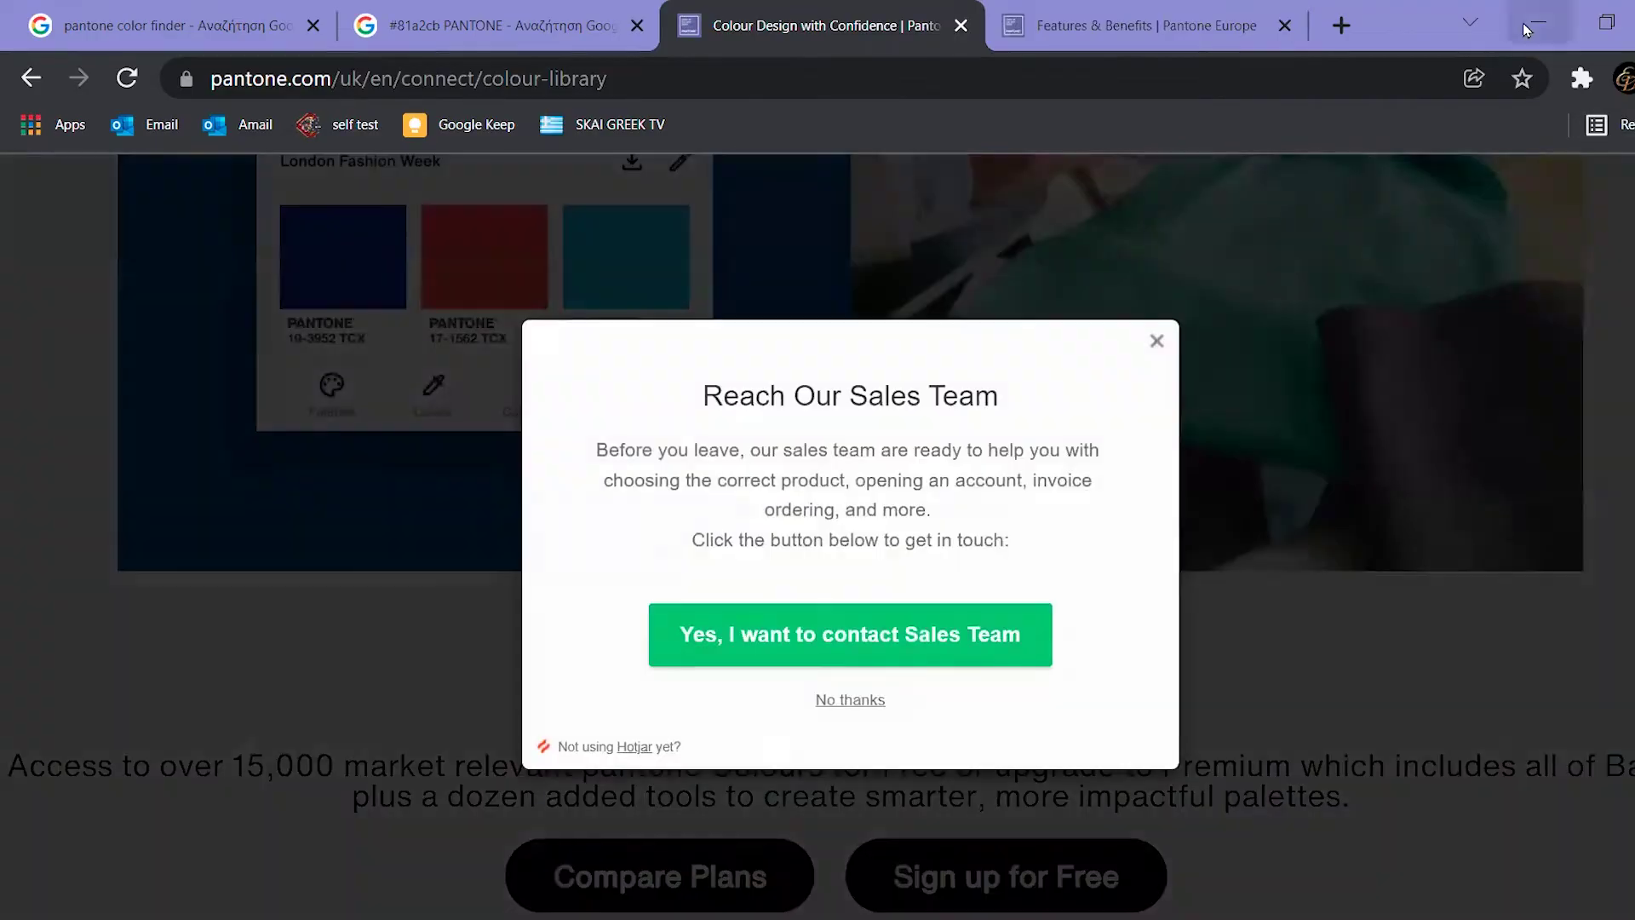
# Step: In Pantone Connect, keep FHI Cotton TCX as the colour system
pyautogui.click(1537, 25)
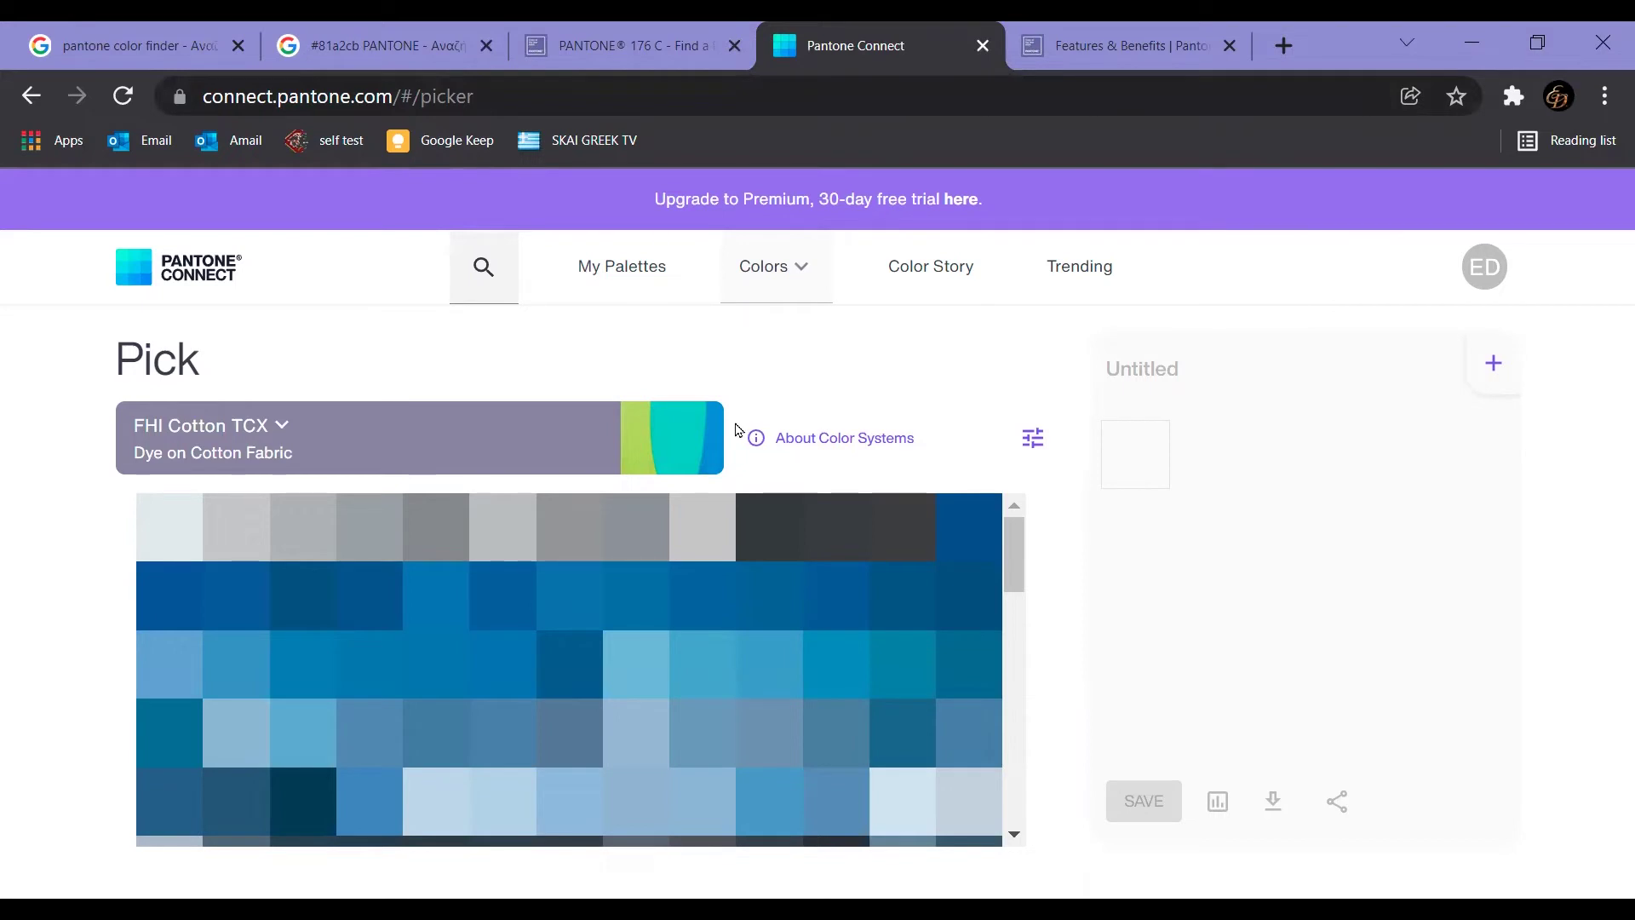
pyautogui.click(805, 290)
pyautogui.click(695, 458)
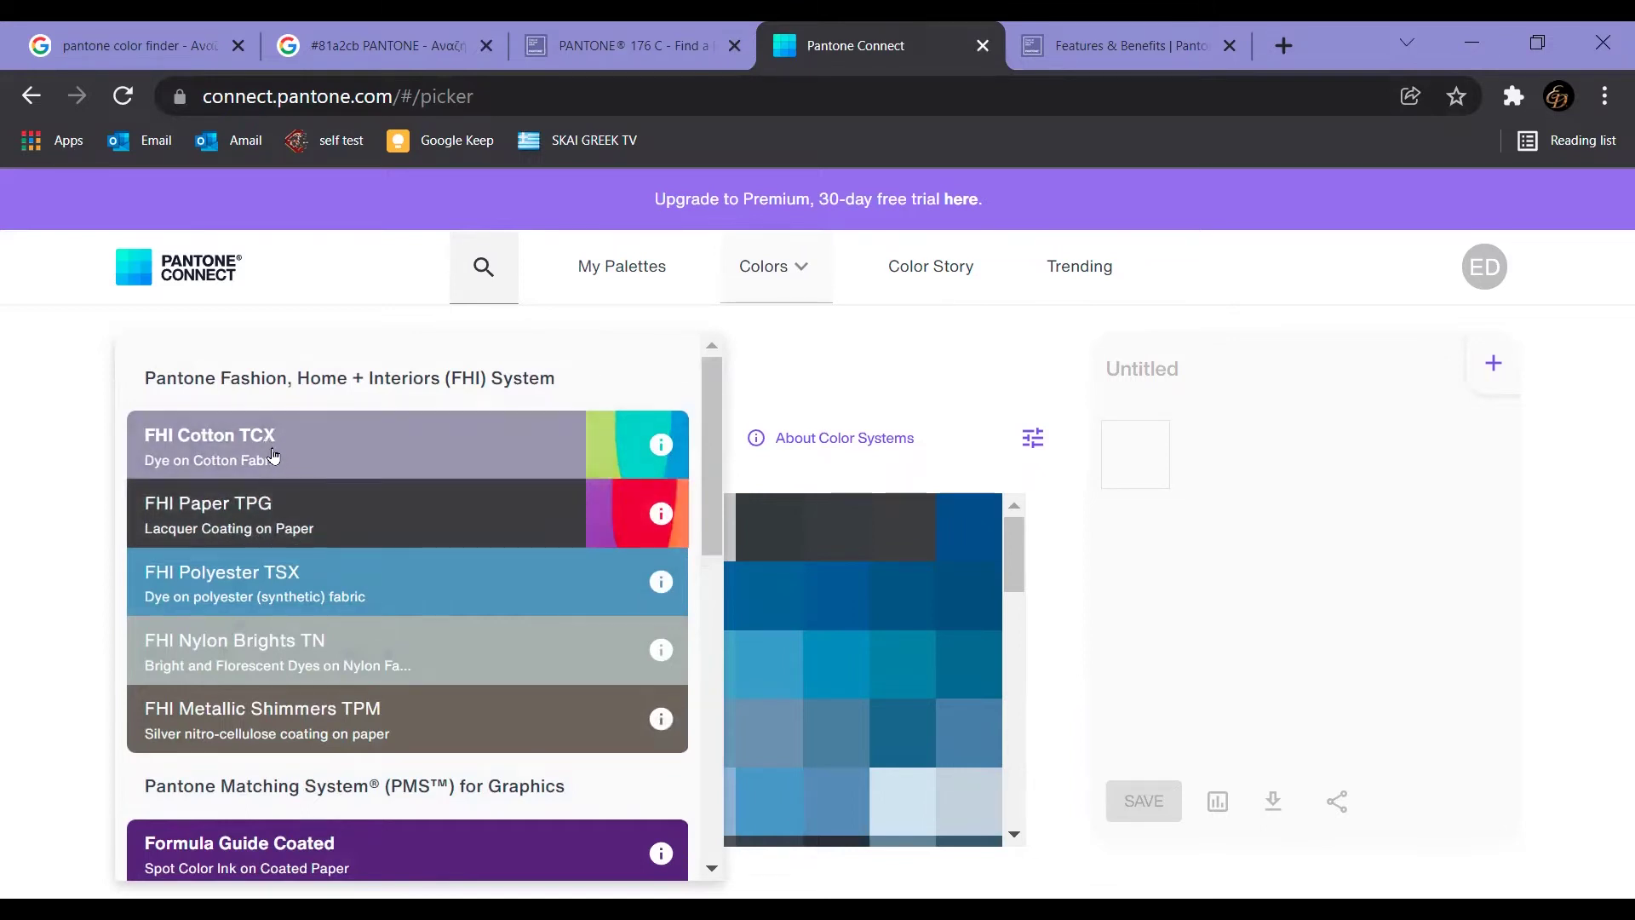
pyautogui.click(409, 449)
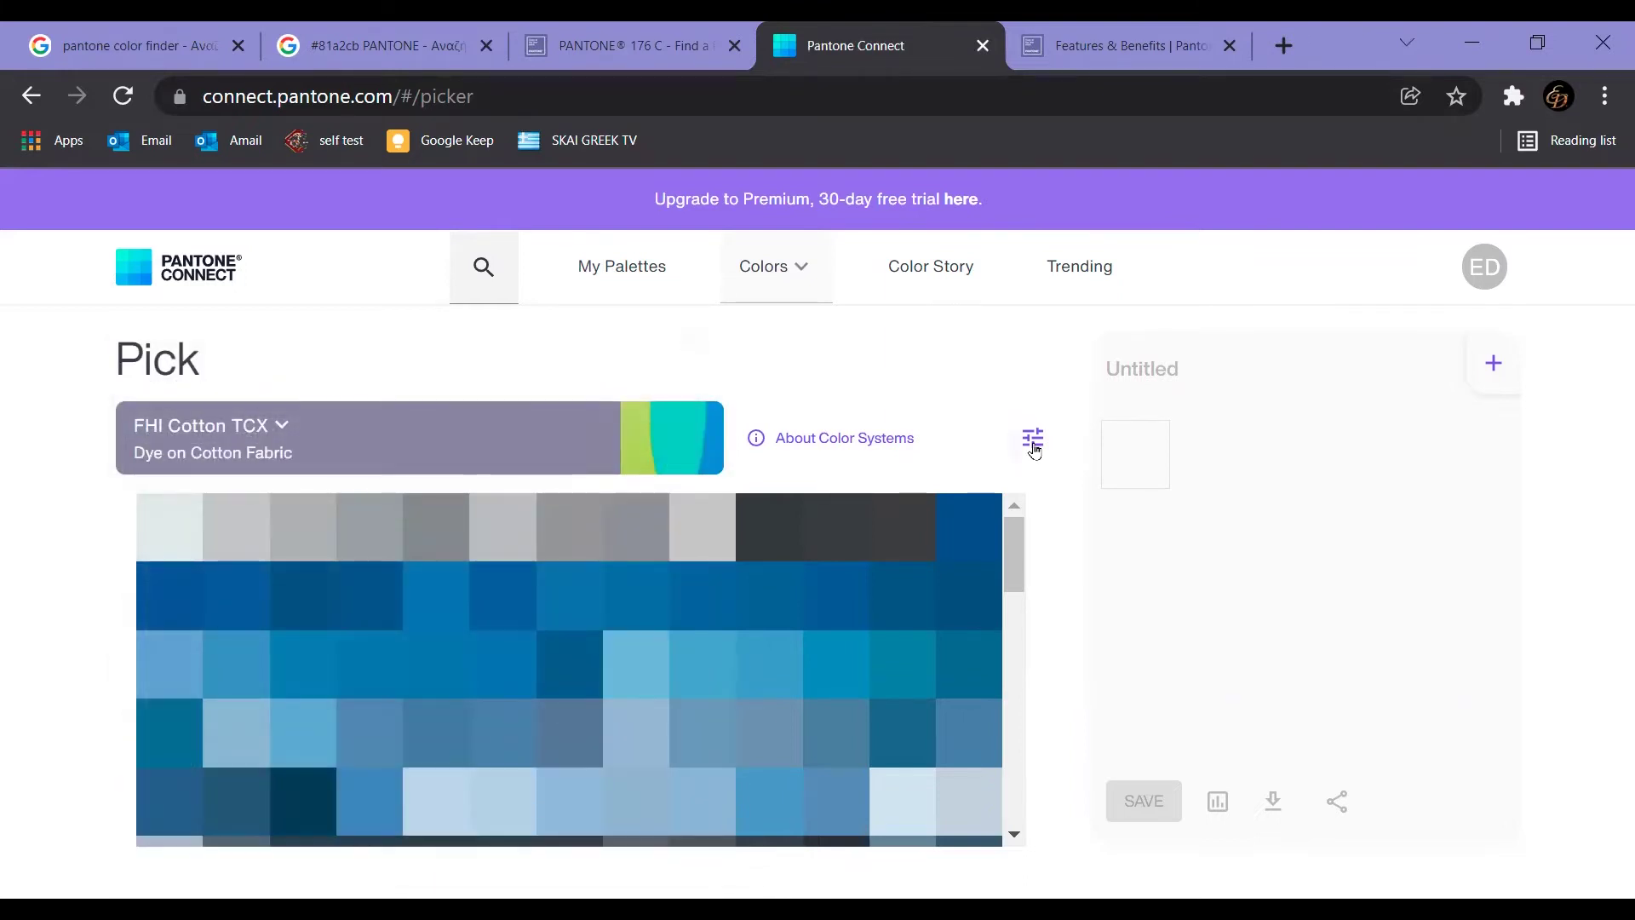
# Step: Filter the colour grid to blue hues sorted by Color library, then open 14-4121 TCX Blue Bell's options
pyautogui.click(1032, 438)
pyautogui.click(887, 825)
pyautogui.click(843, 827)
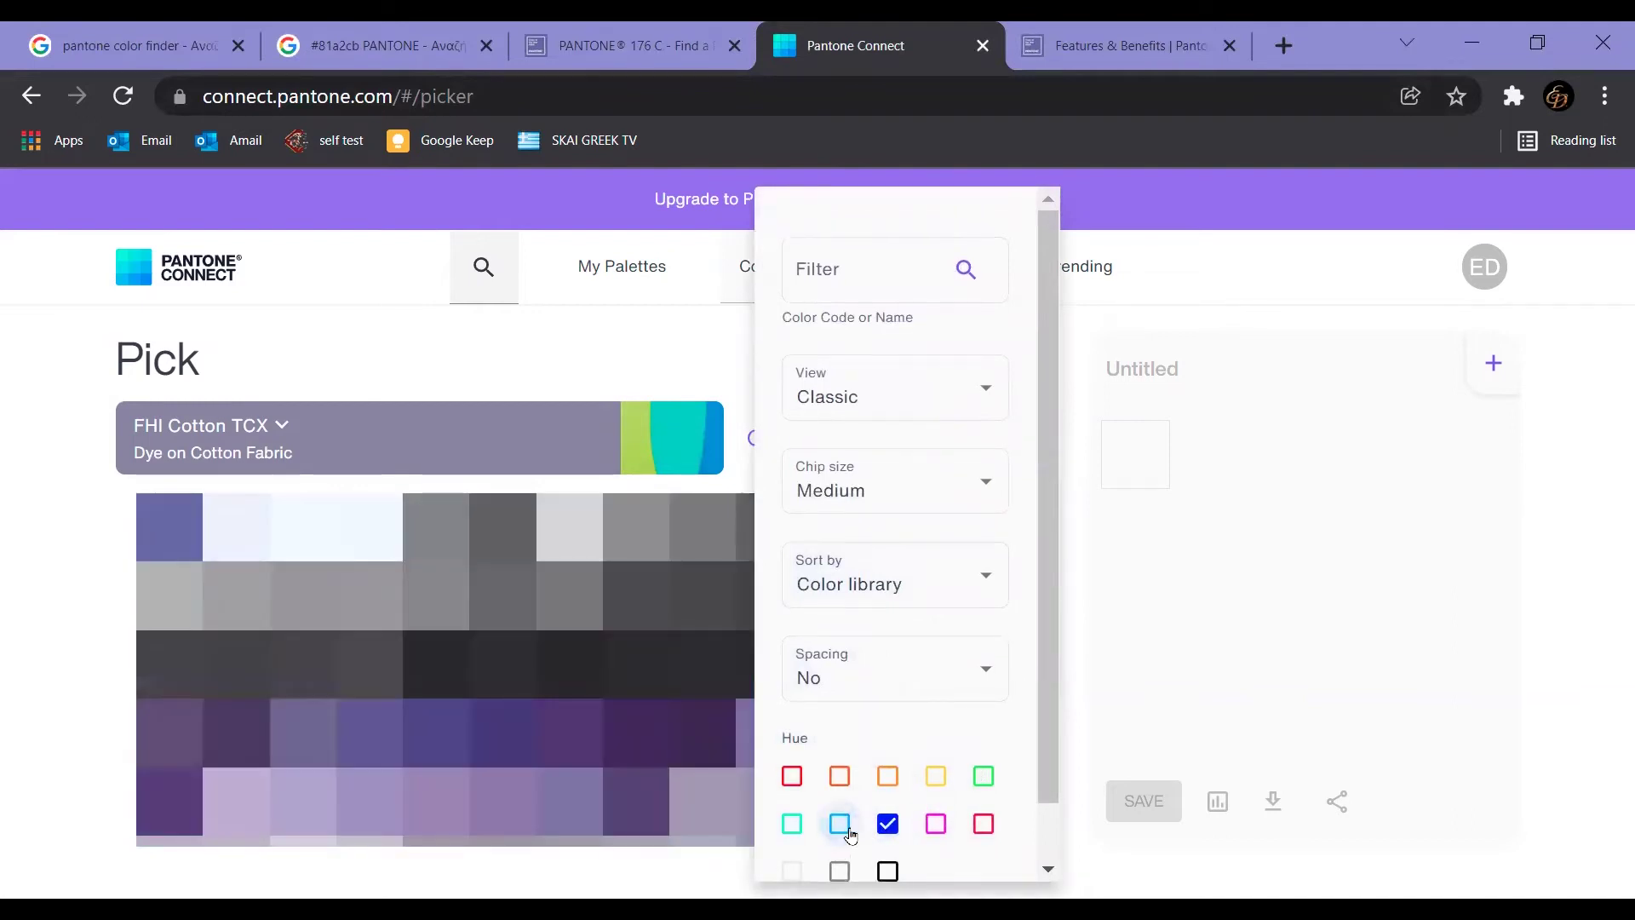
pyautogui.click(855, 824)
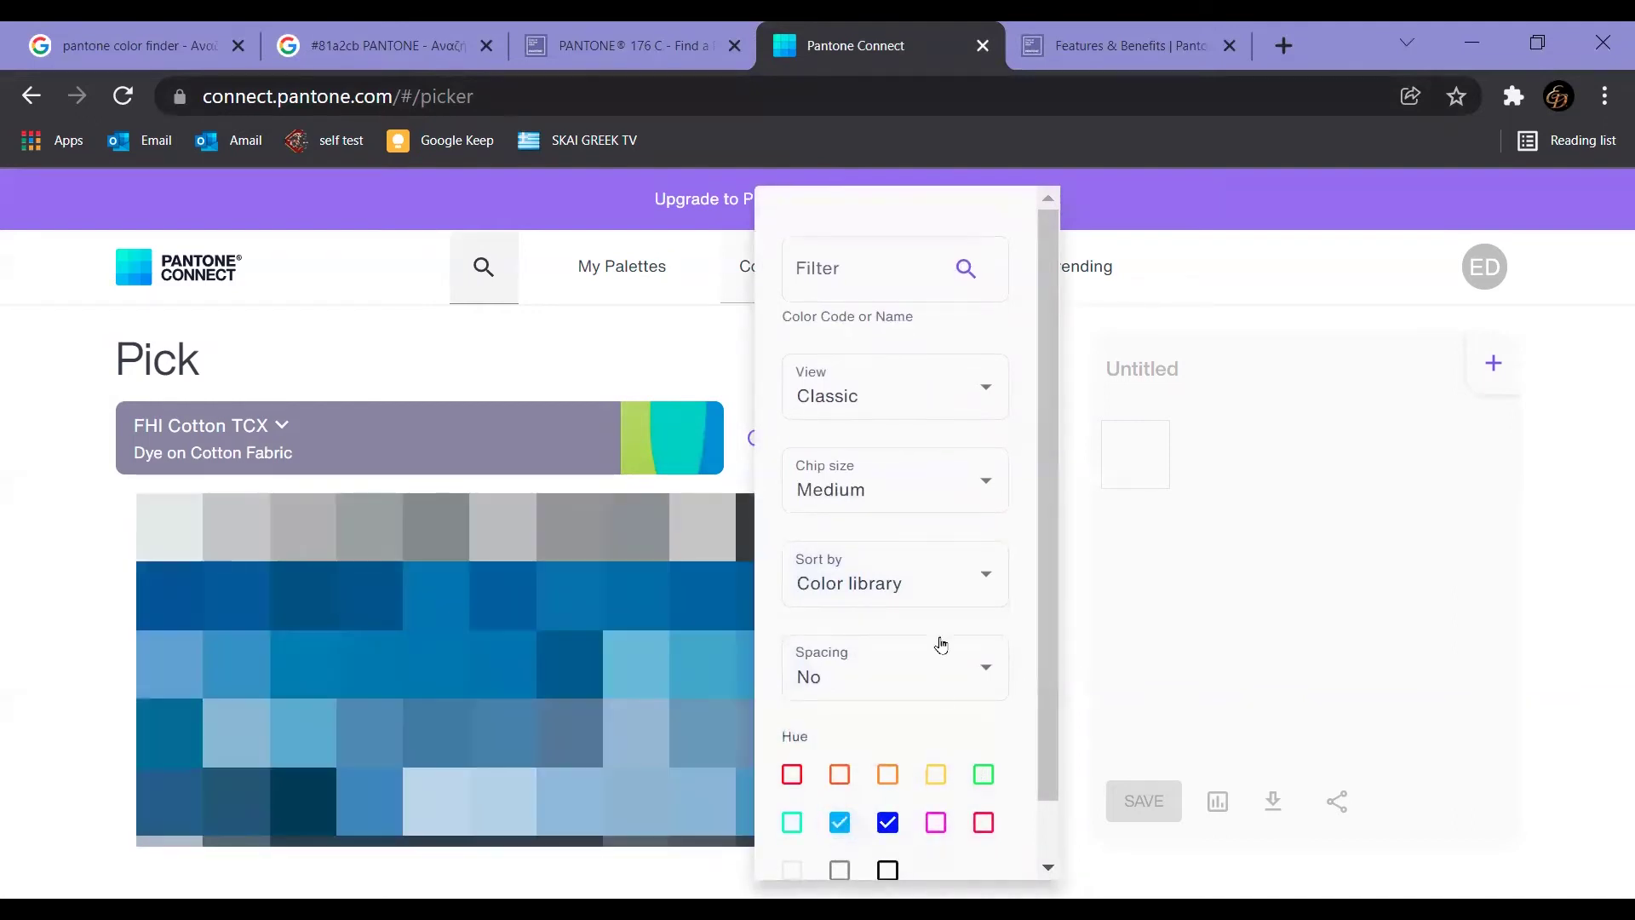
pyautogui.click(943, 584)
pyautogui.click(1038, 573)
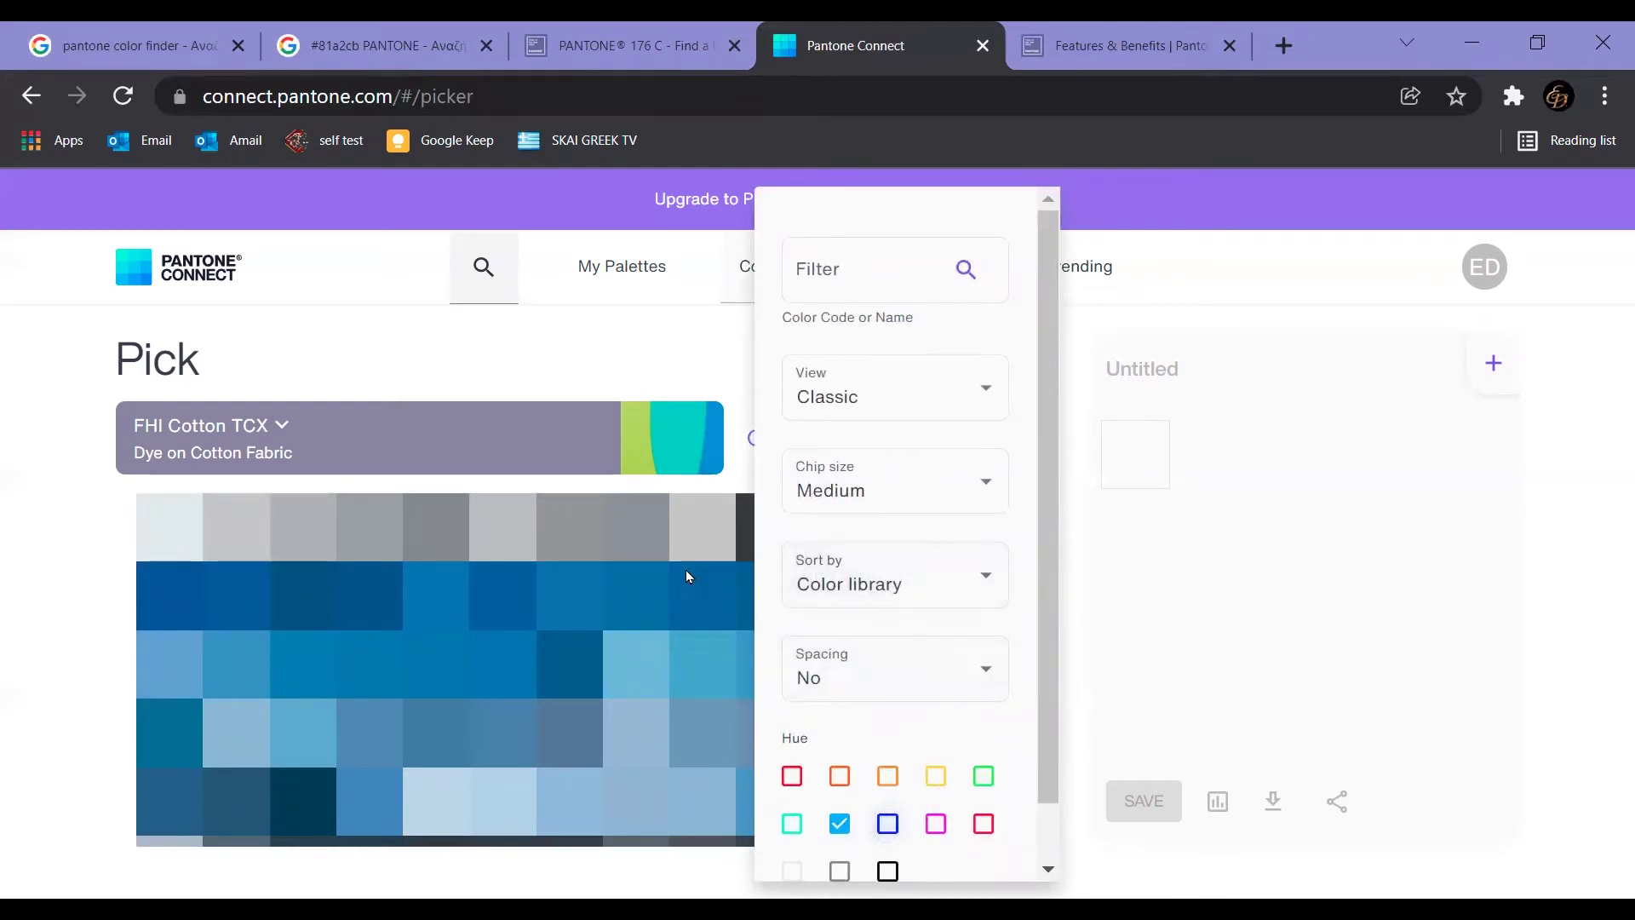
pyautogui.click(657, 375)
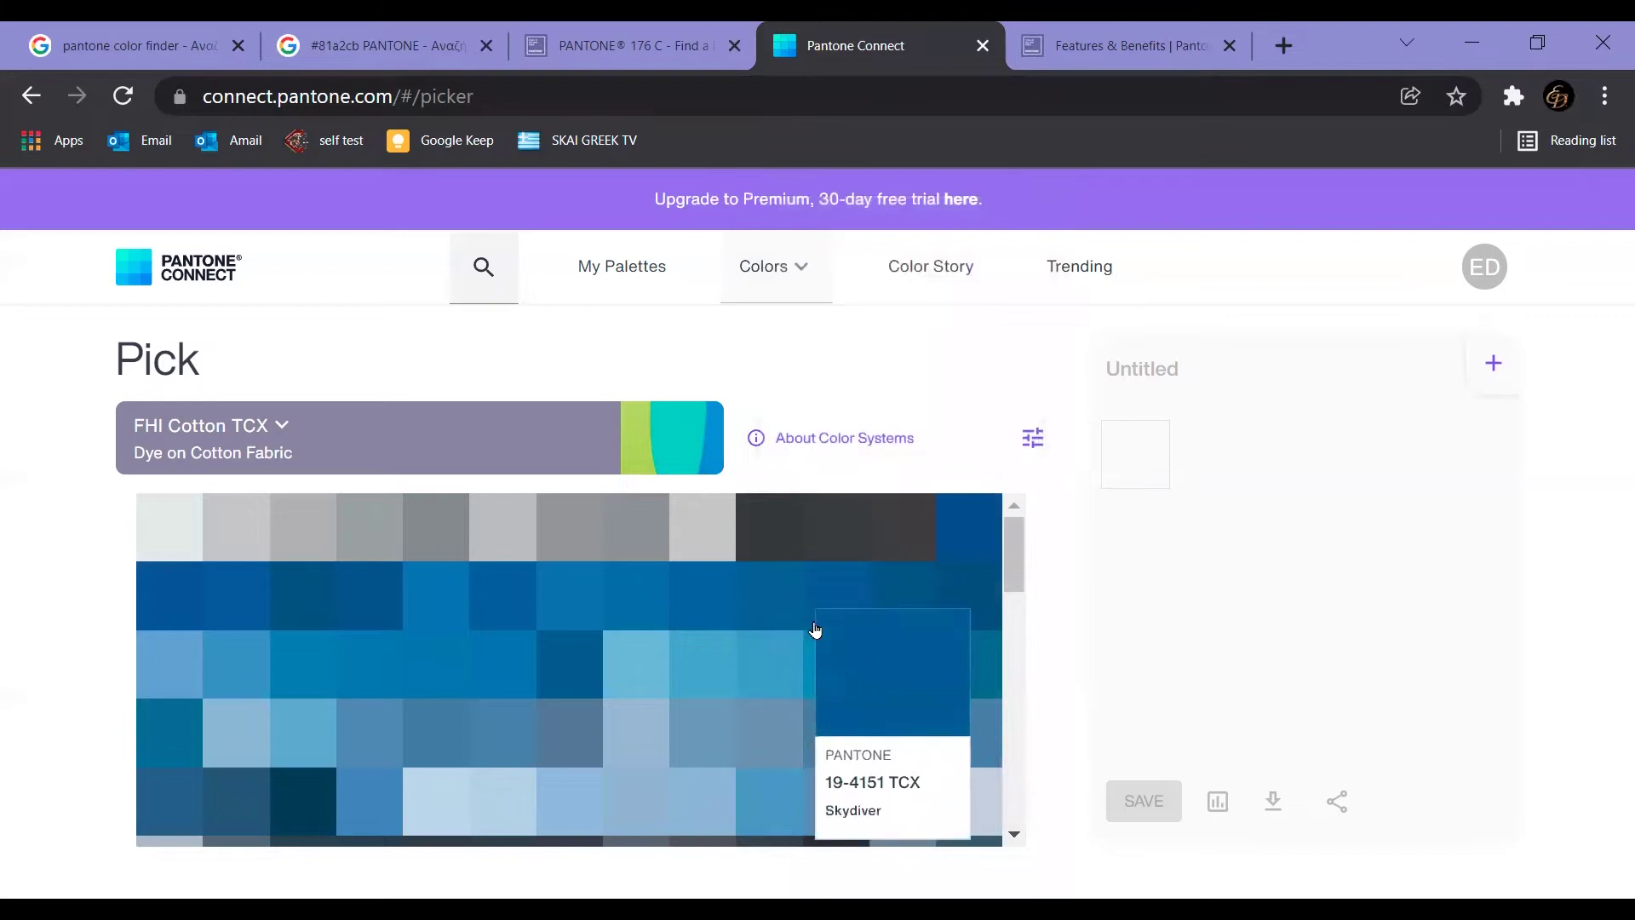
pyautogui.scroll(-2, 770, 767)
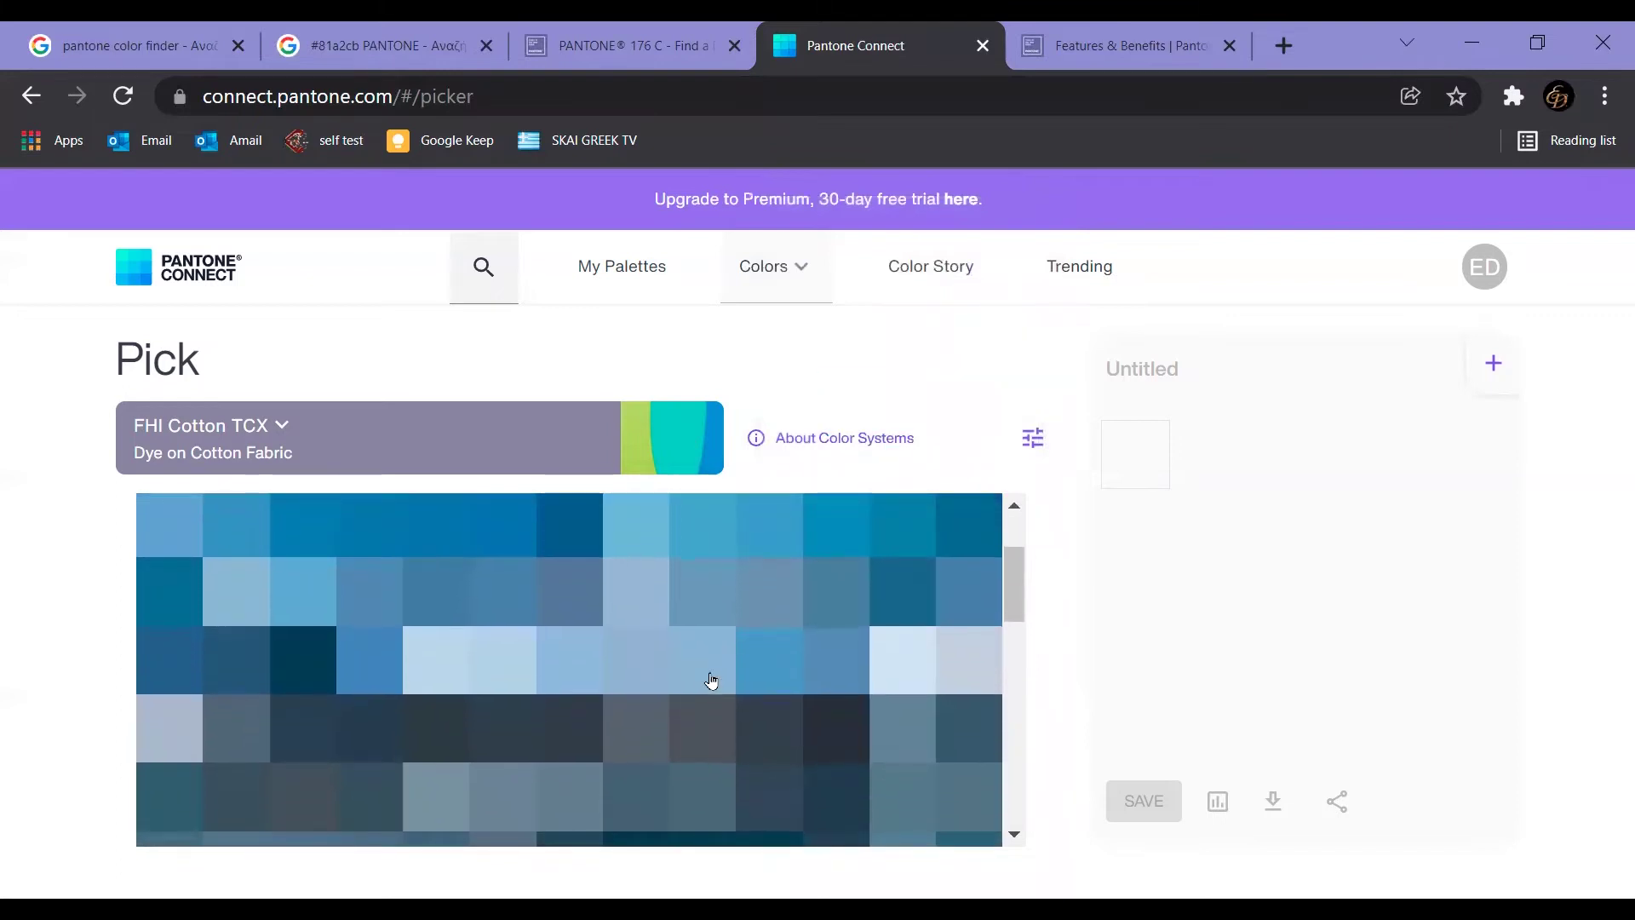
pyautogui.click(711, 681)
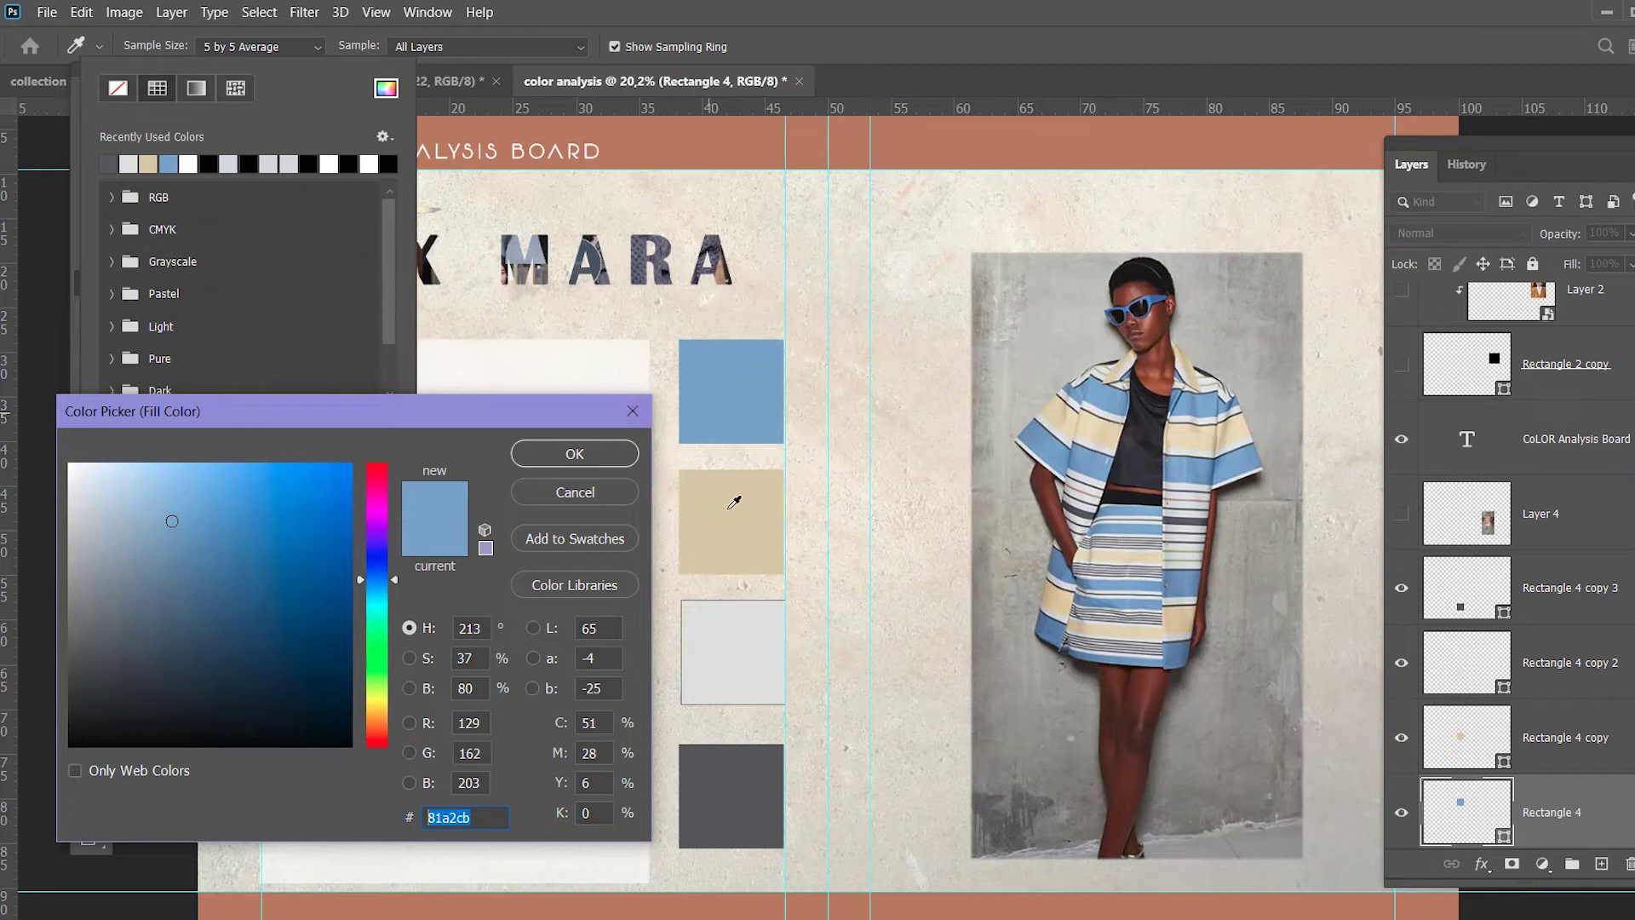
# Step: Close the Color Picker and Fill swatches, then select the white panel's body text with the Type tool
pyautogui.click(631, 414)
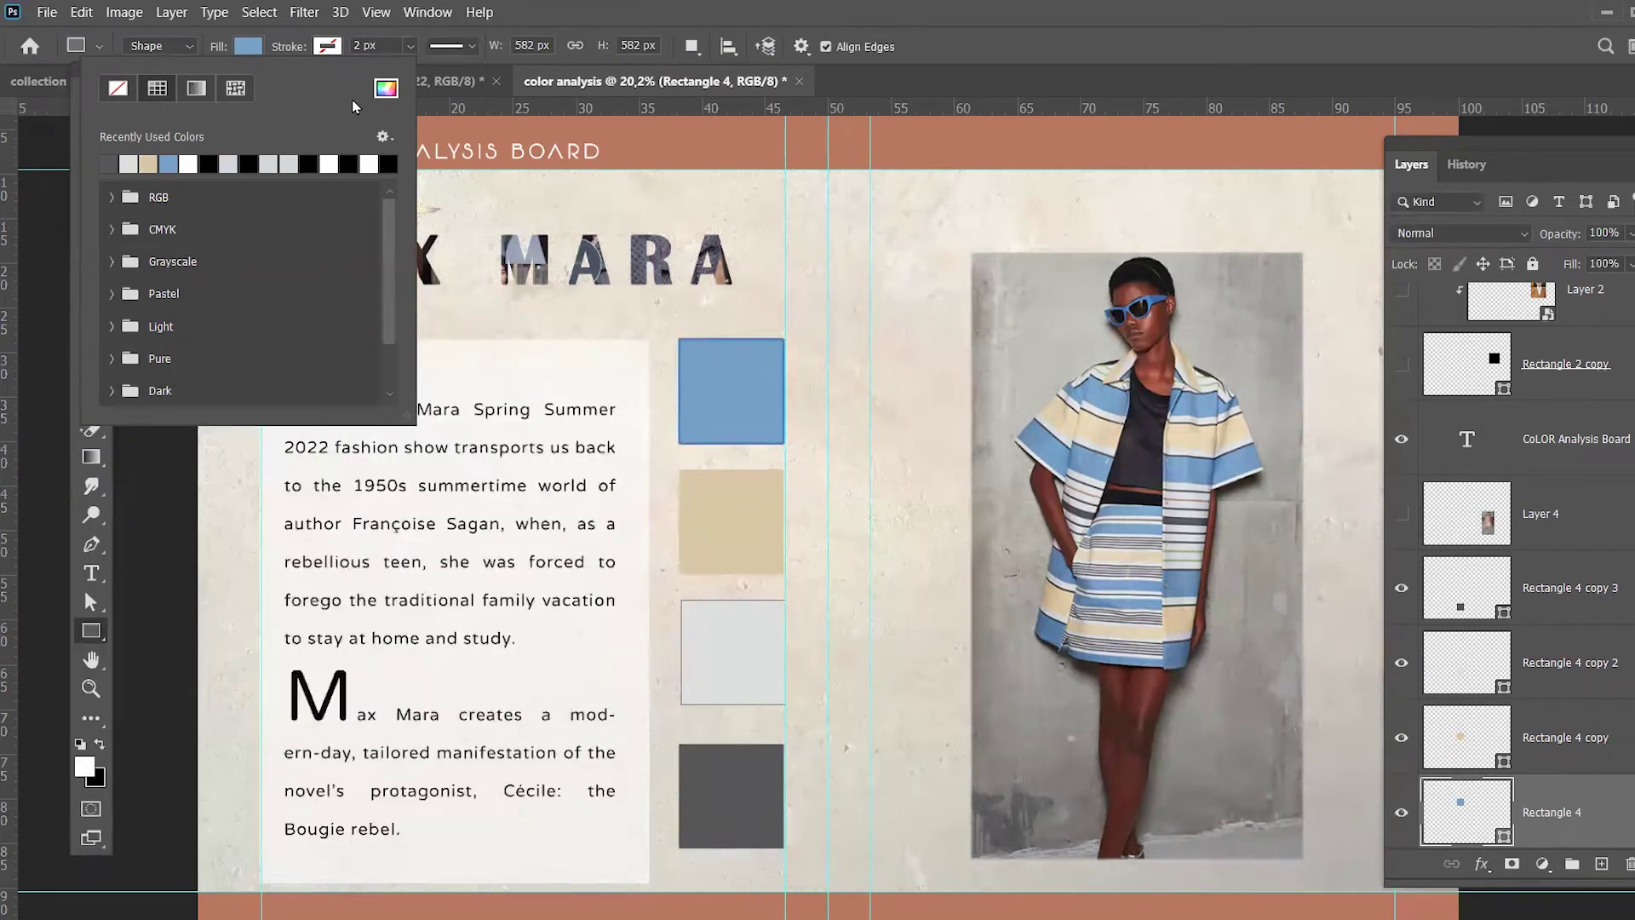
pyautogui.click(258, 49)
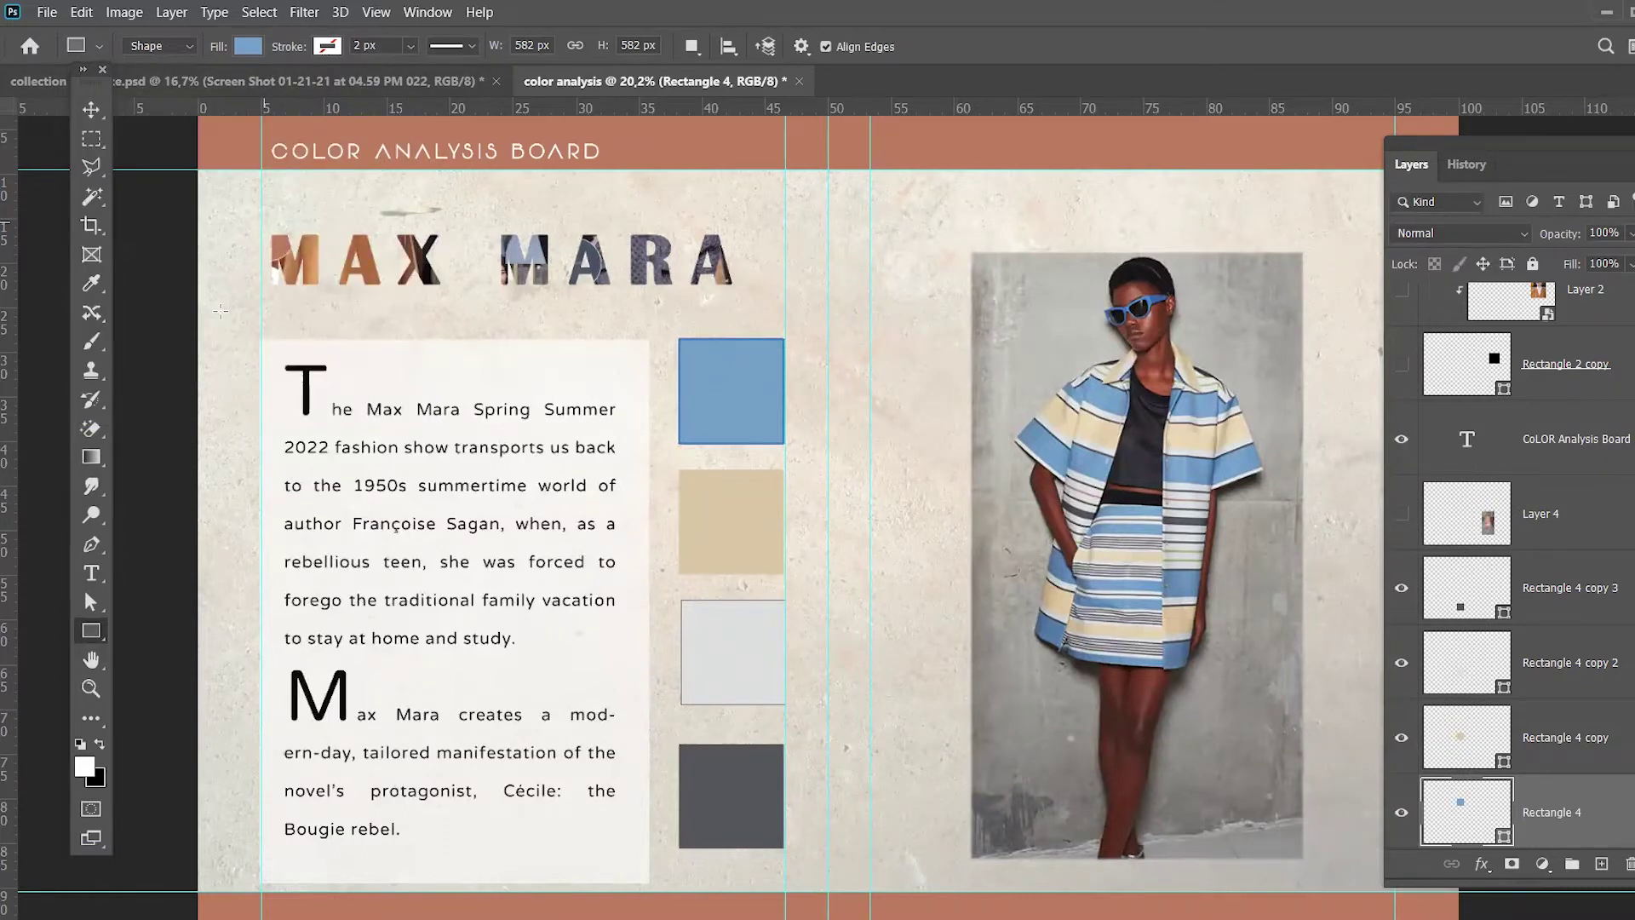
pyautogui.click(95, 582)
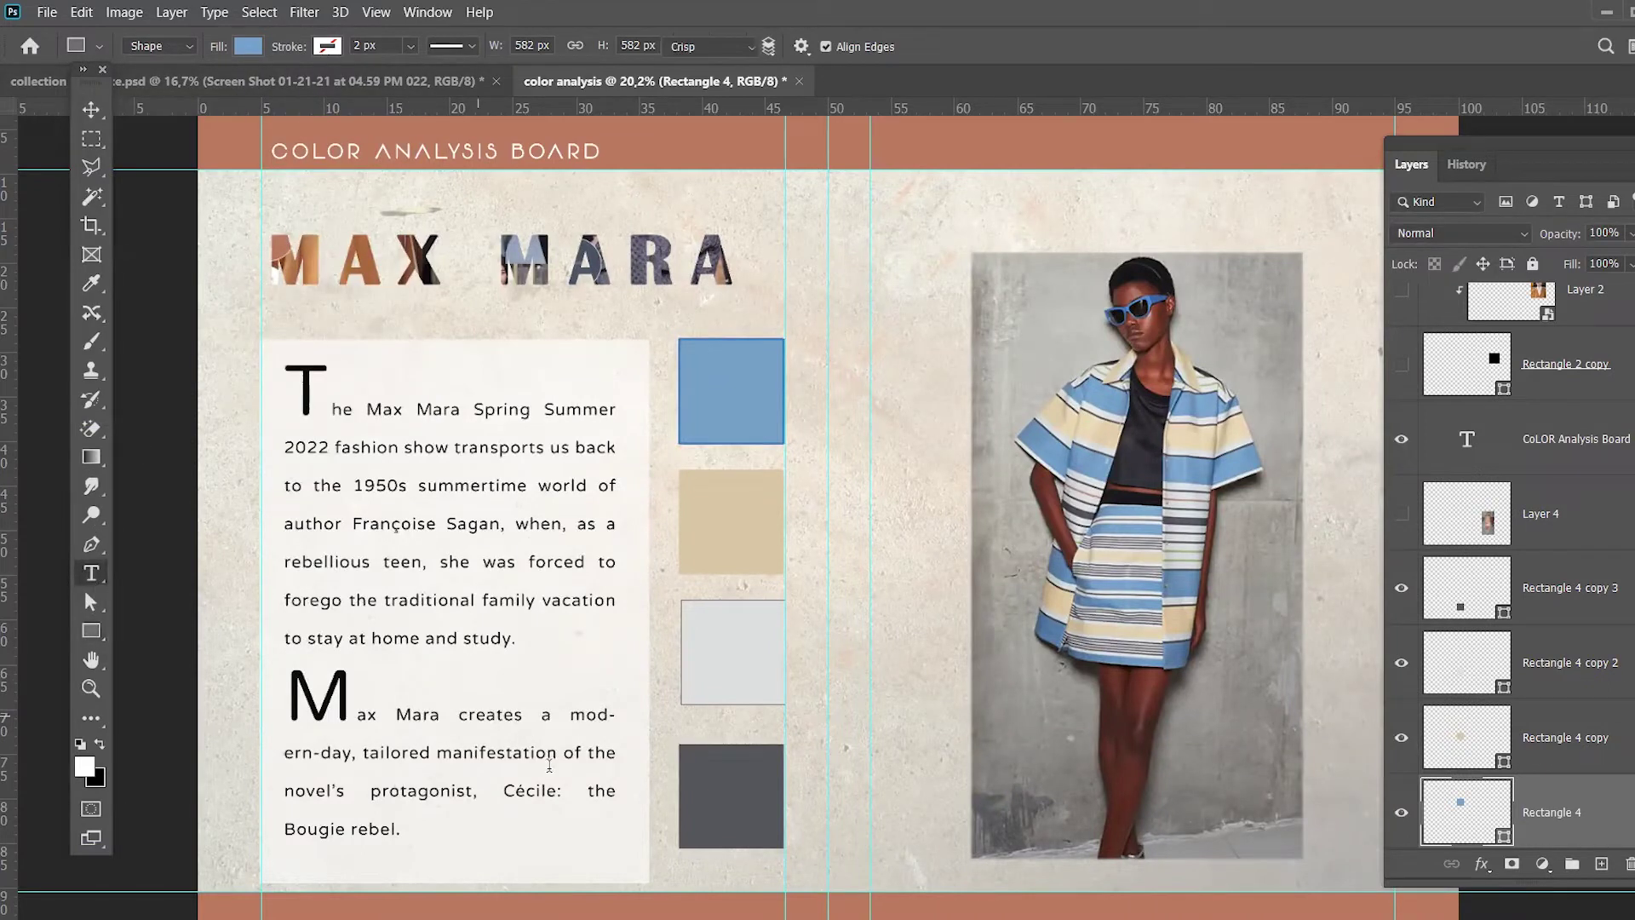
pyautogui.moveTo(528, 855); pyautogui.dragTo(331, 414)
# Step: Replace the body paragraph with 'Hazy blue' and shrink it to about 31 pt on one line
pyautogui.press('BackSpace')
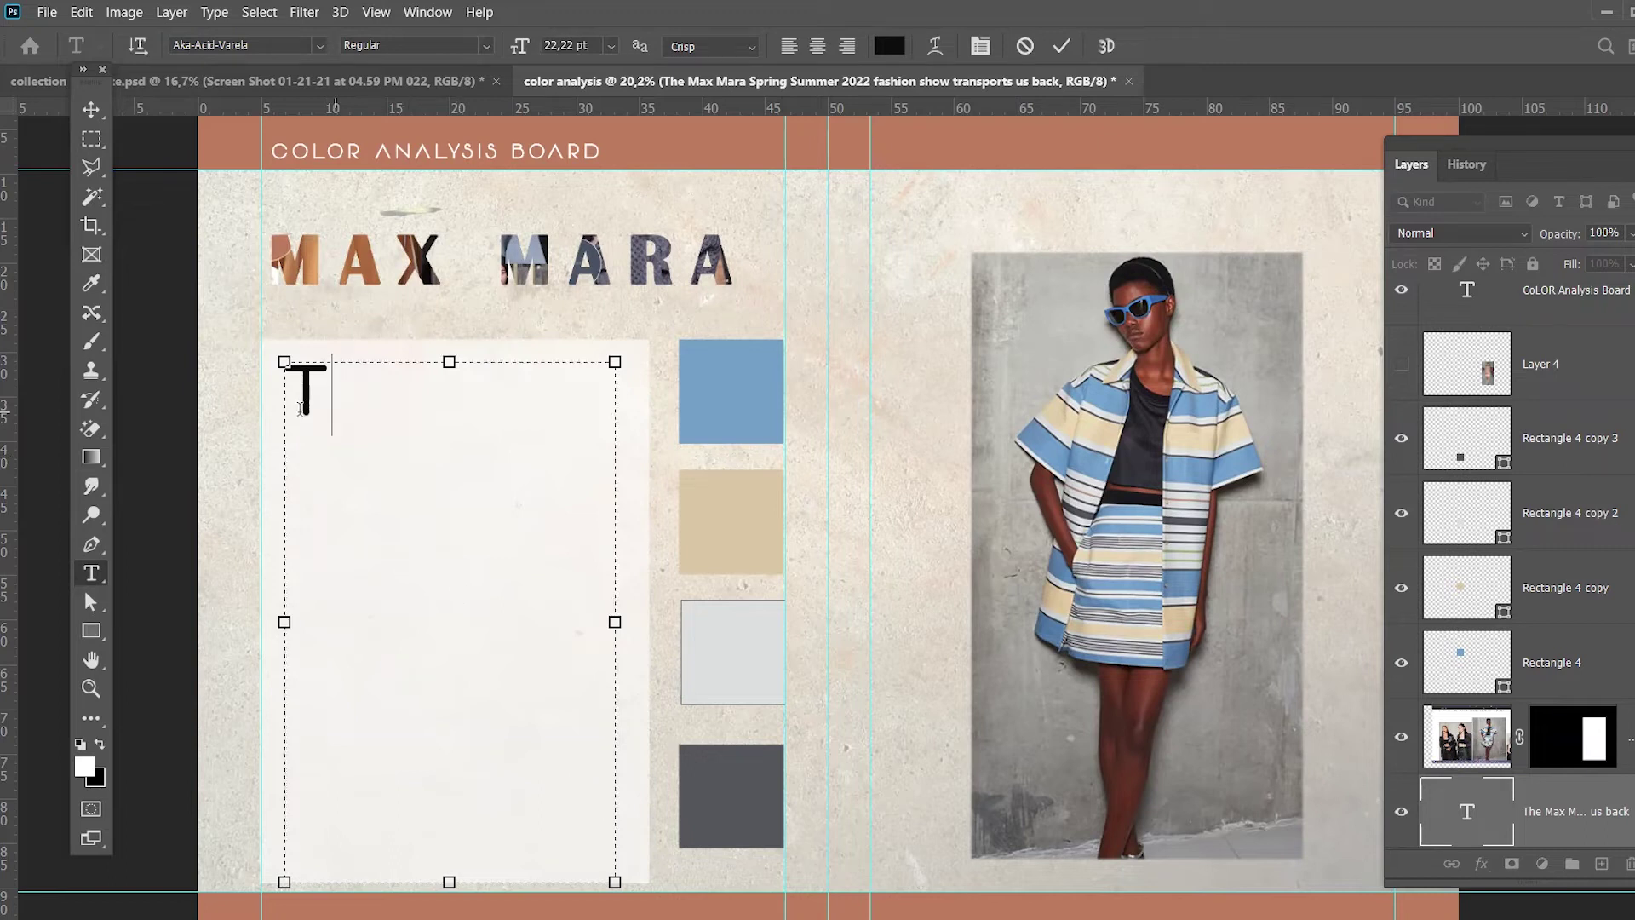
pyautogui.moveTo(334, 410); pyautogui.dragTo(298, 409)
pyautogui.write('Hazy')
pyautogui.write(' blue')
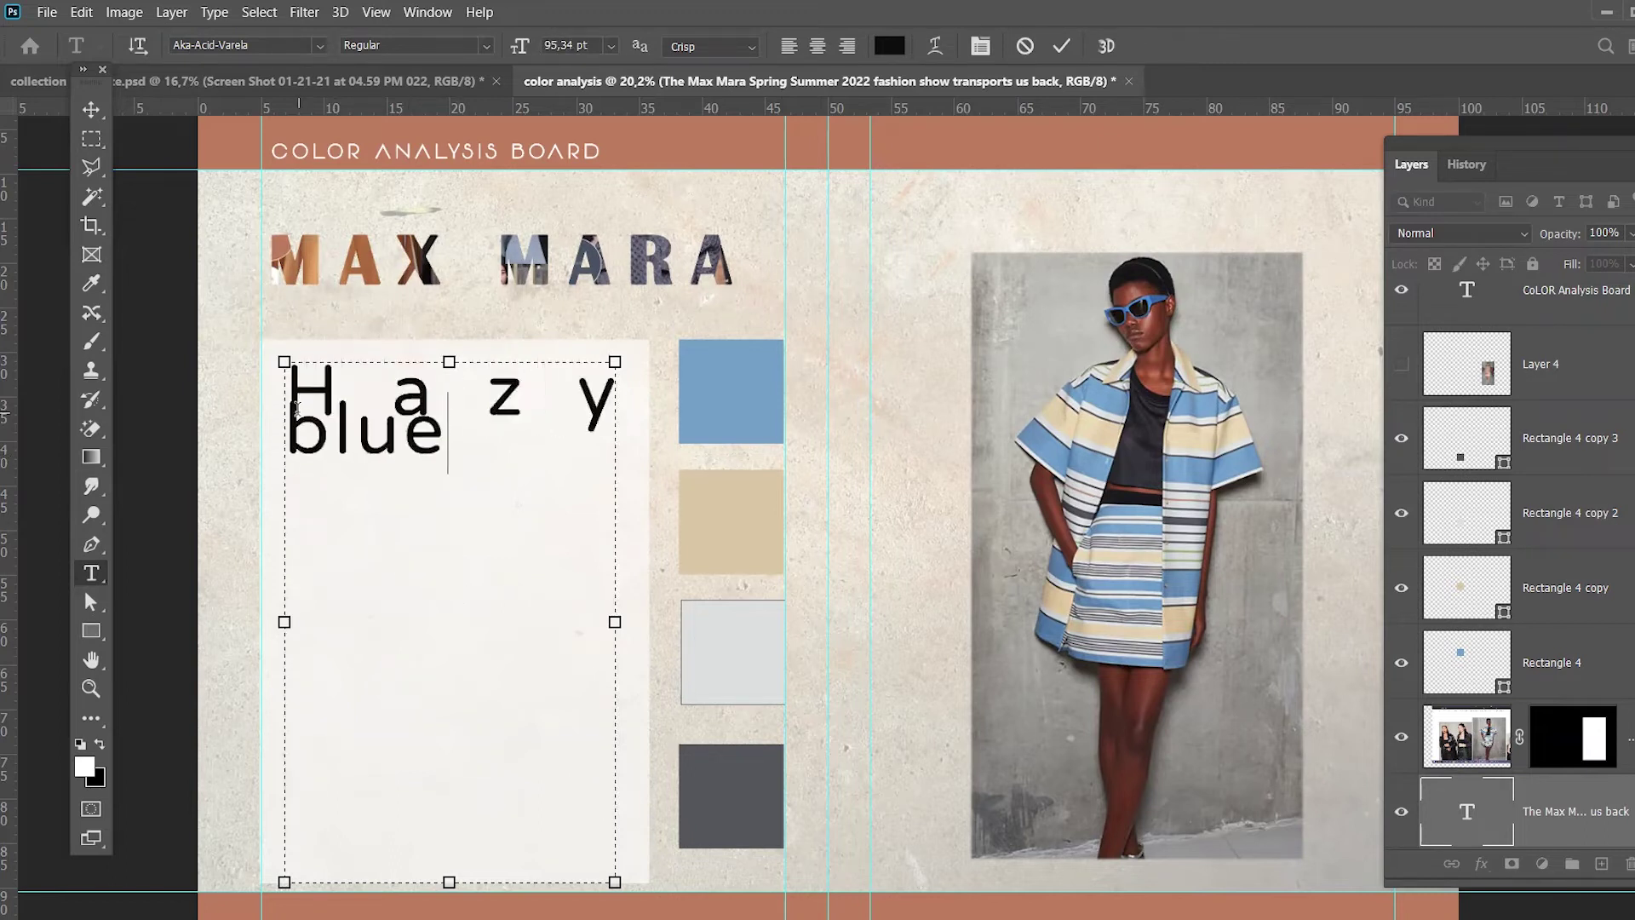
pyautogui.hotkey('ctrl', 'a')
pyautogui.moveTo(512, 53)
pyautogui.mouseDown()
pyautogui.moveTo(479, 63)
pyautogui.moveTo(400, 208)
pyautogui.moveTo(431, 394)
pyautogui.mouseUp()
pyautogui.click(432, 396)
# Step: Add 'fgdfgfg' to the label, commit the text, move the Layers panel aside, and zoom out
pyautogui.write('fgdfgfg')
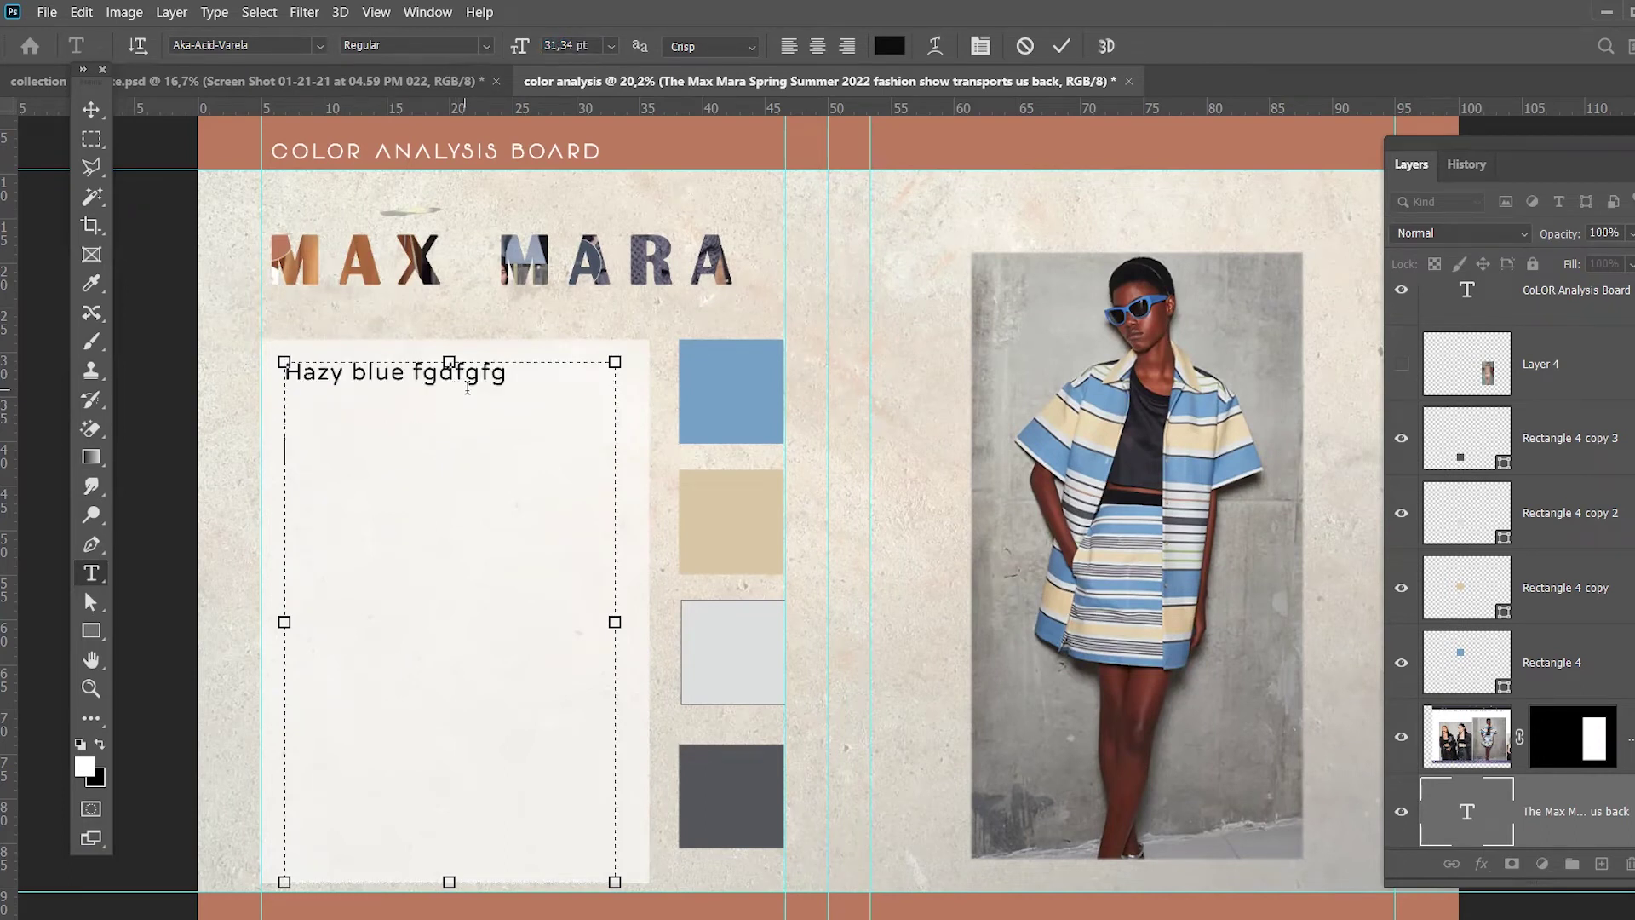
pyautogui.press('Return')
pyautogui.click(91, 109)
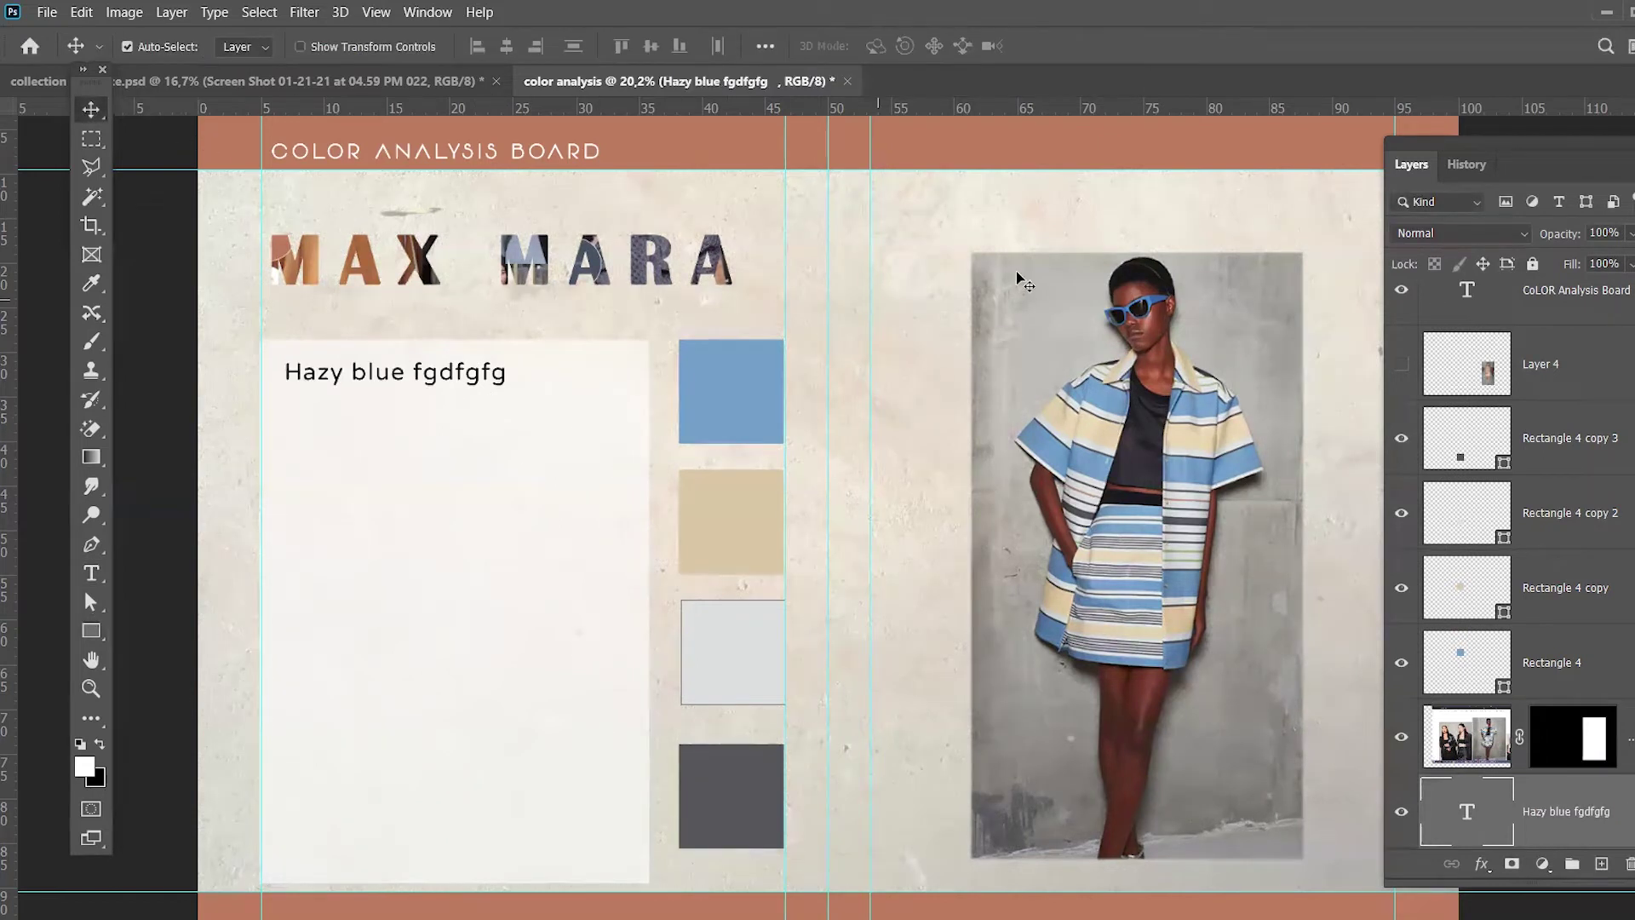
pyautogui.moveTo(1573, 156); pyautogui.dragTo(1634, 167)
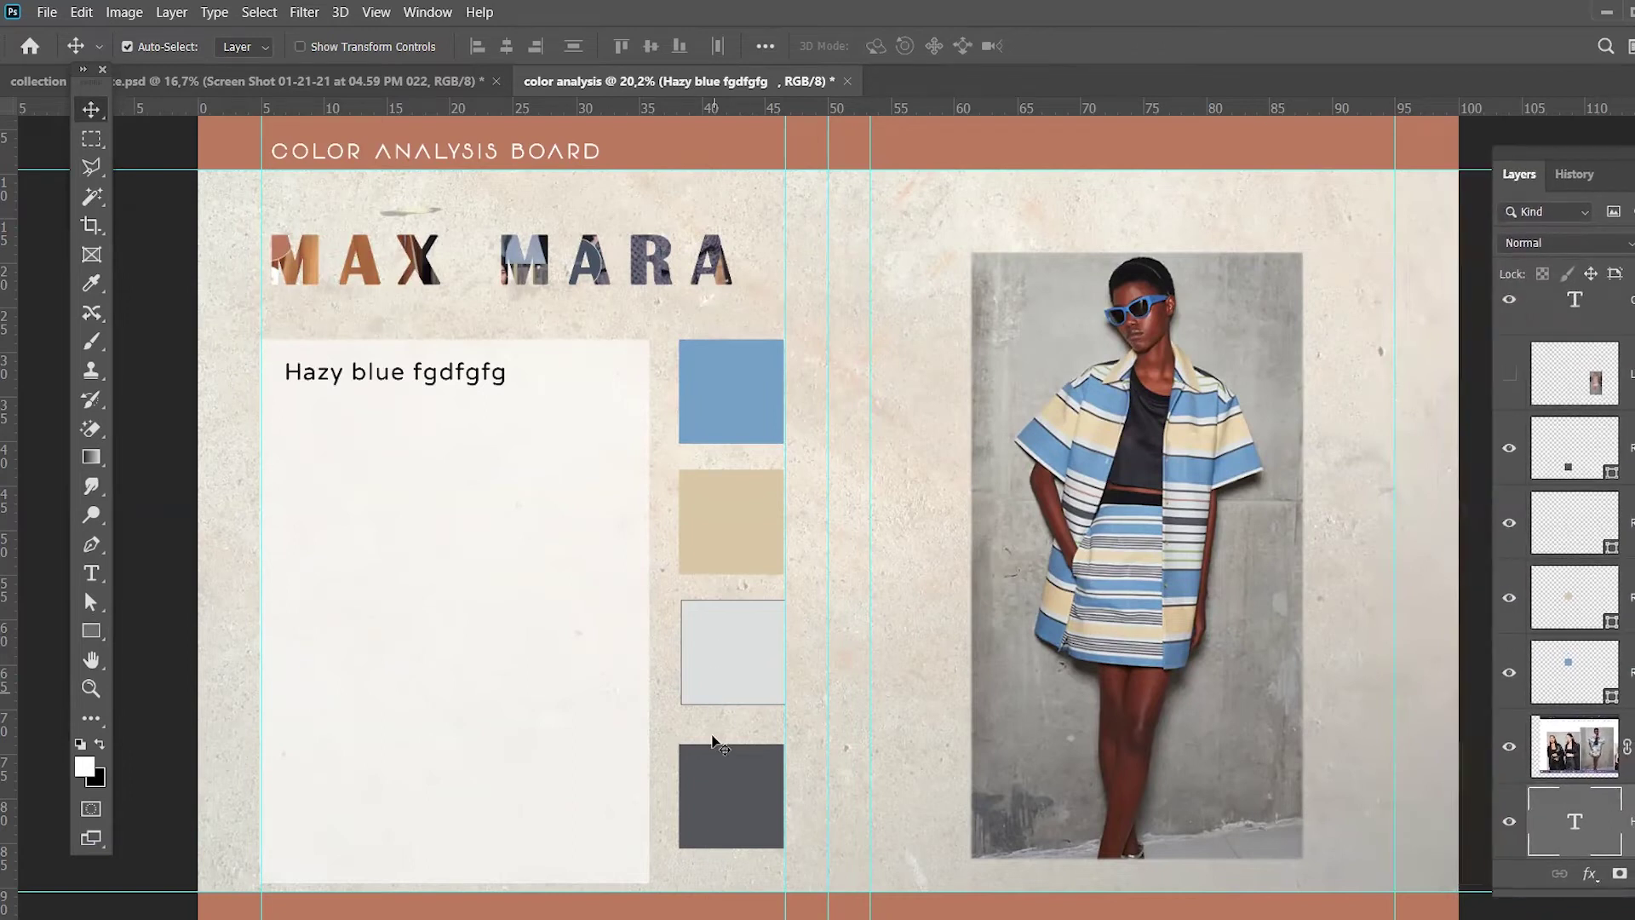
pyautogui.hotkey('ctrl', '-')
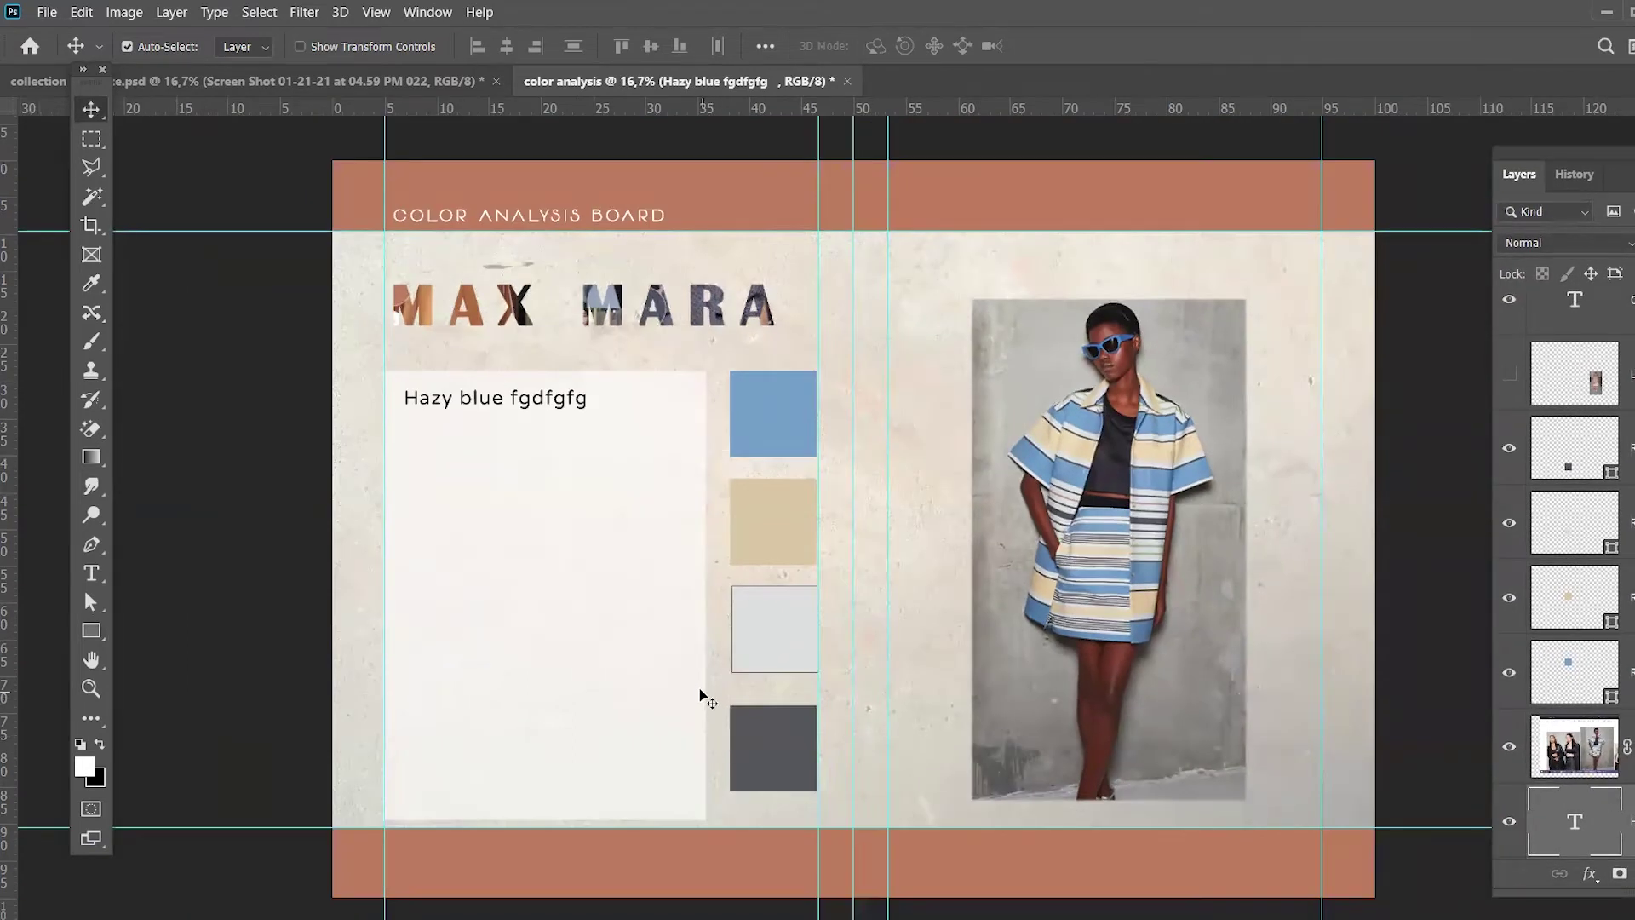
# Step: Begin saving the board and create a new folder named 'Photos' in the save location
pyautogui.hotkey('ctrl', 's')
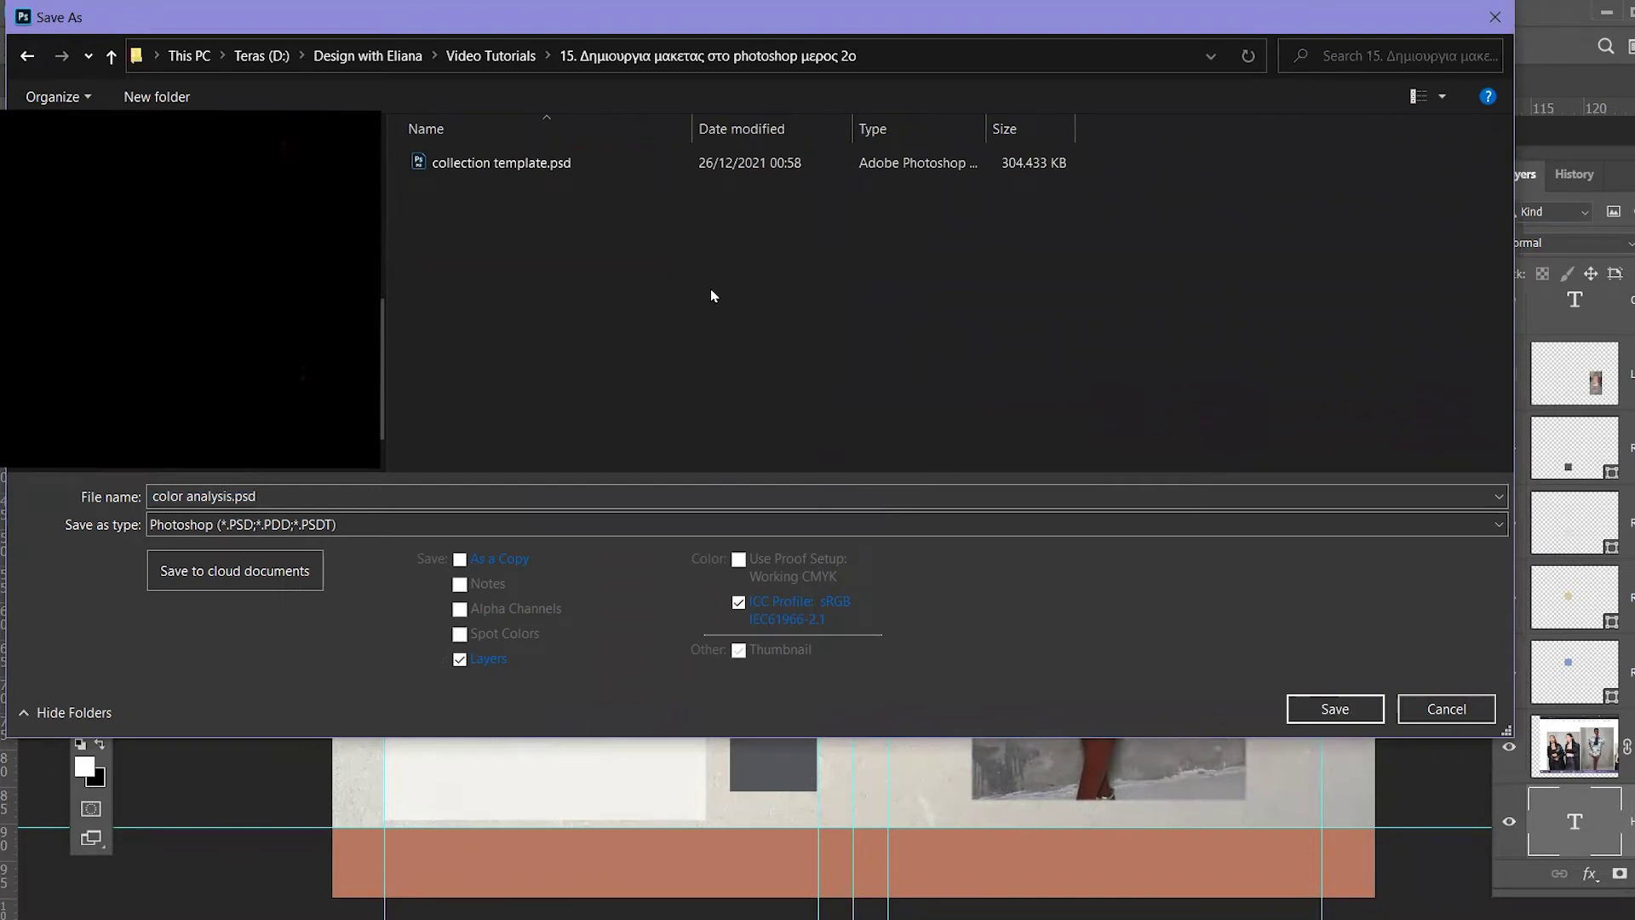
pyautogui.click(149, 97)
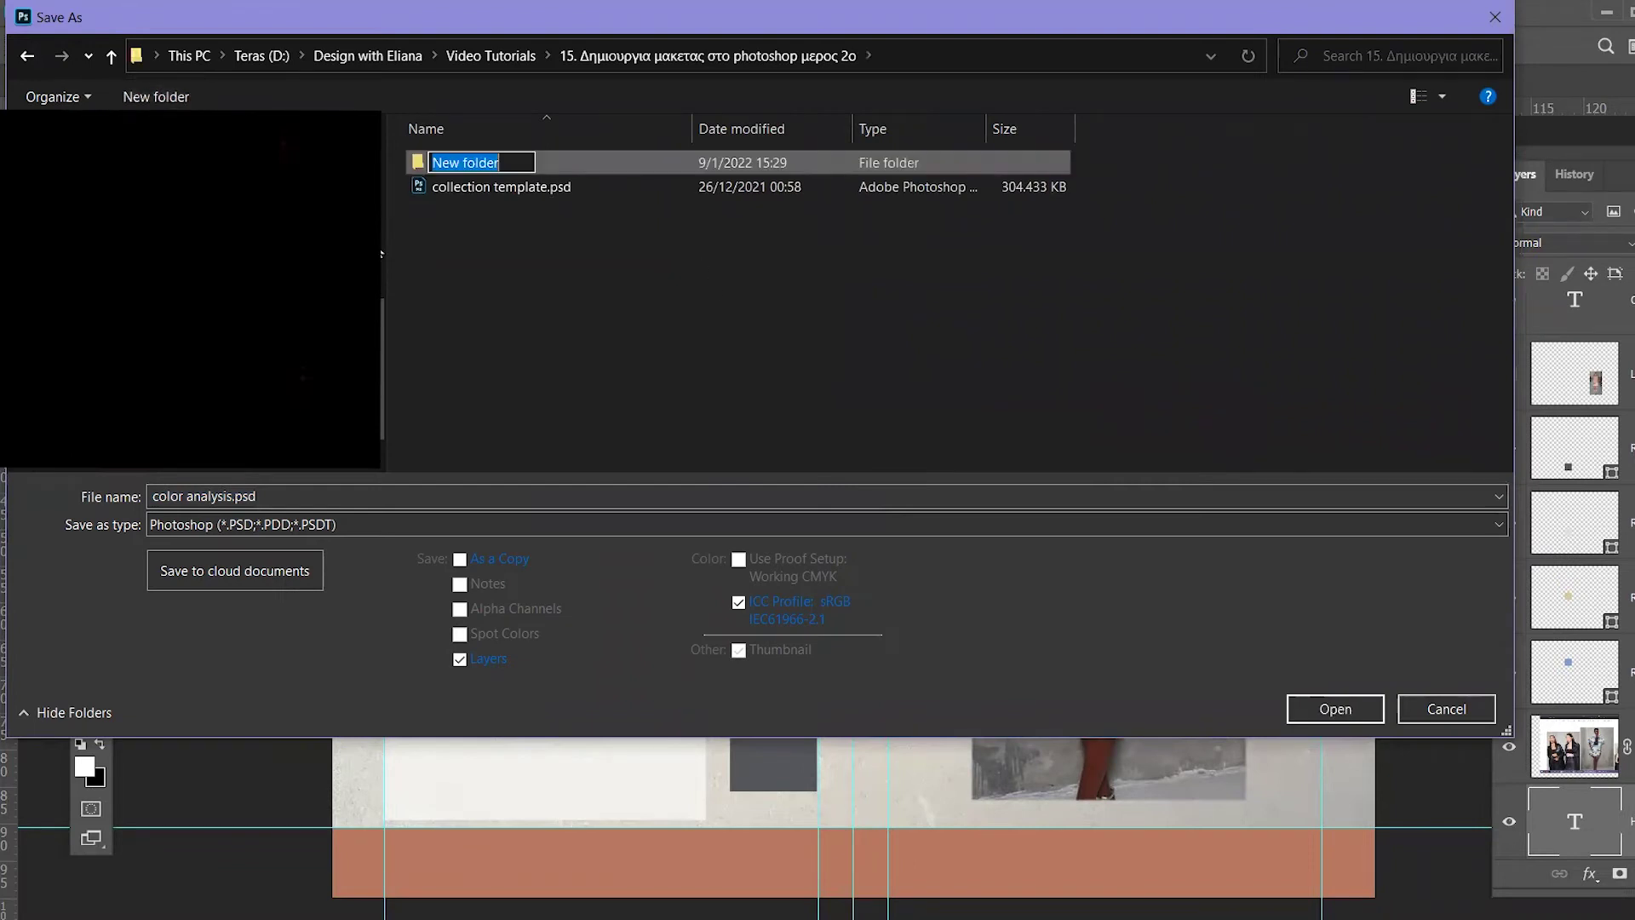
pyautogui.write('Photo')
pyautogui.write('s')
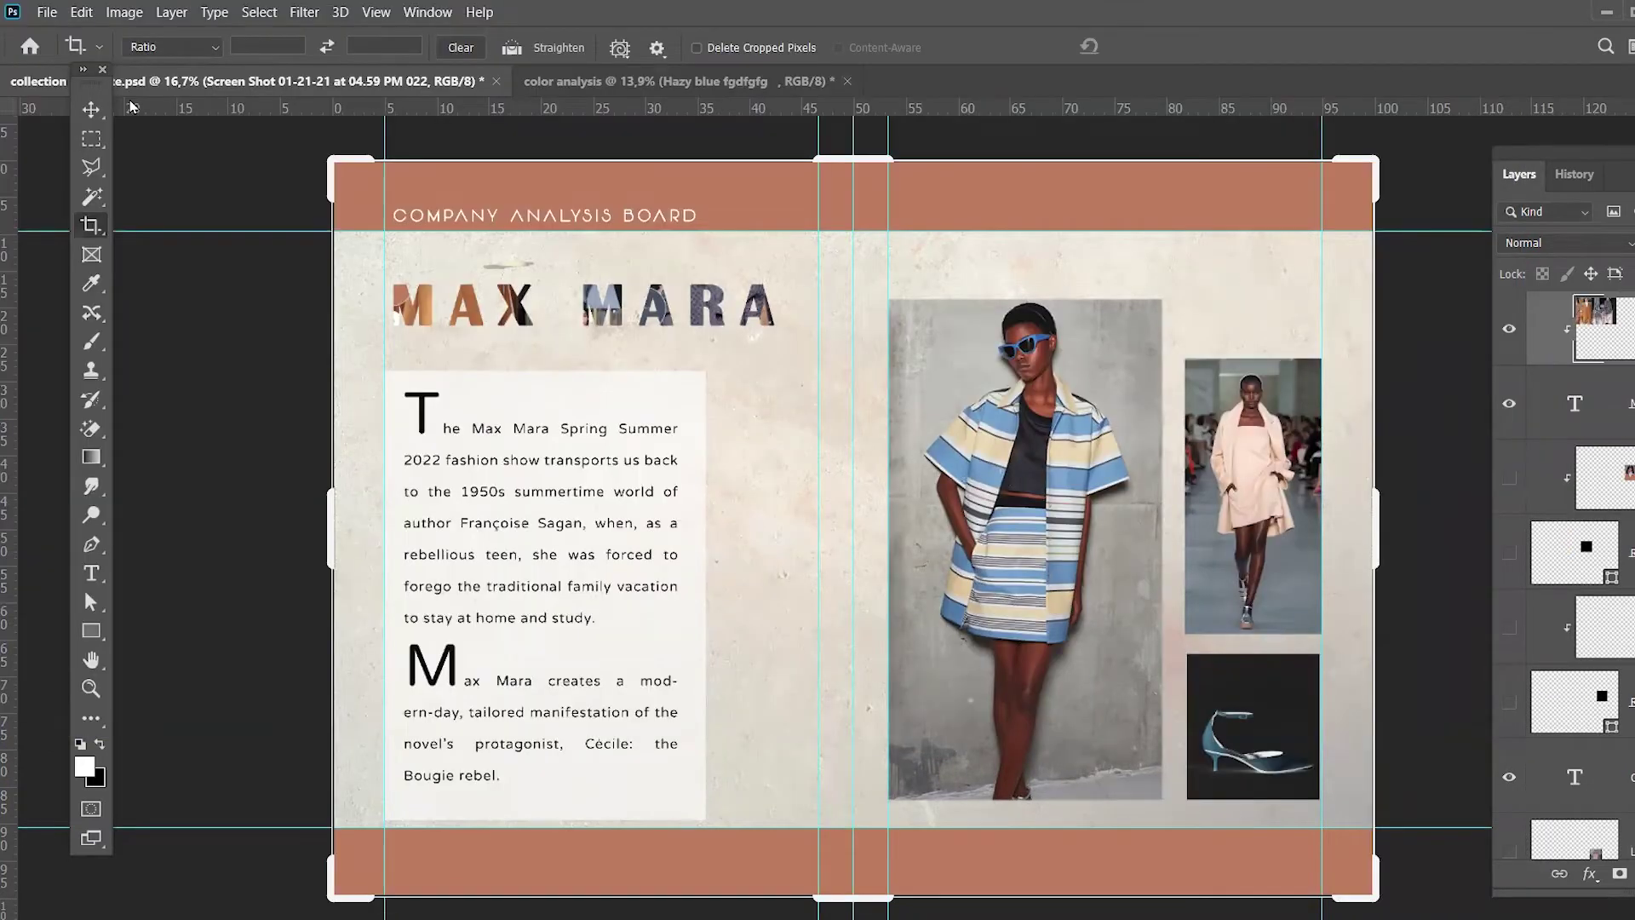
# Step: Crop the board to its left page with the standard rectangular Crop Tool
pyautogui.click(81, 108)
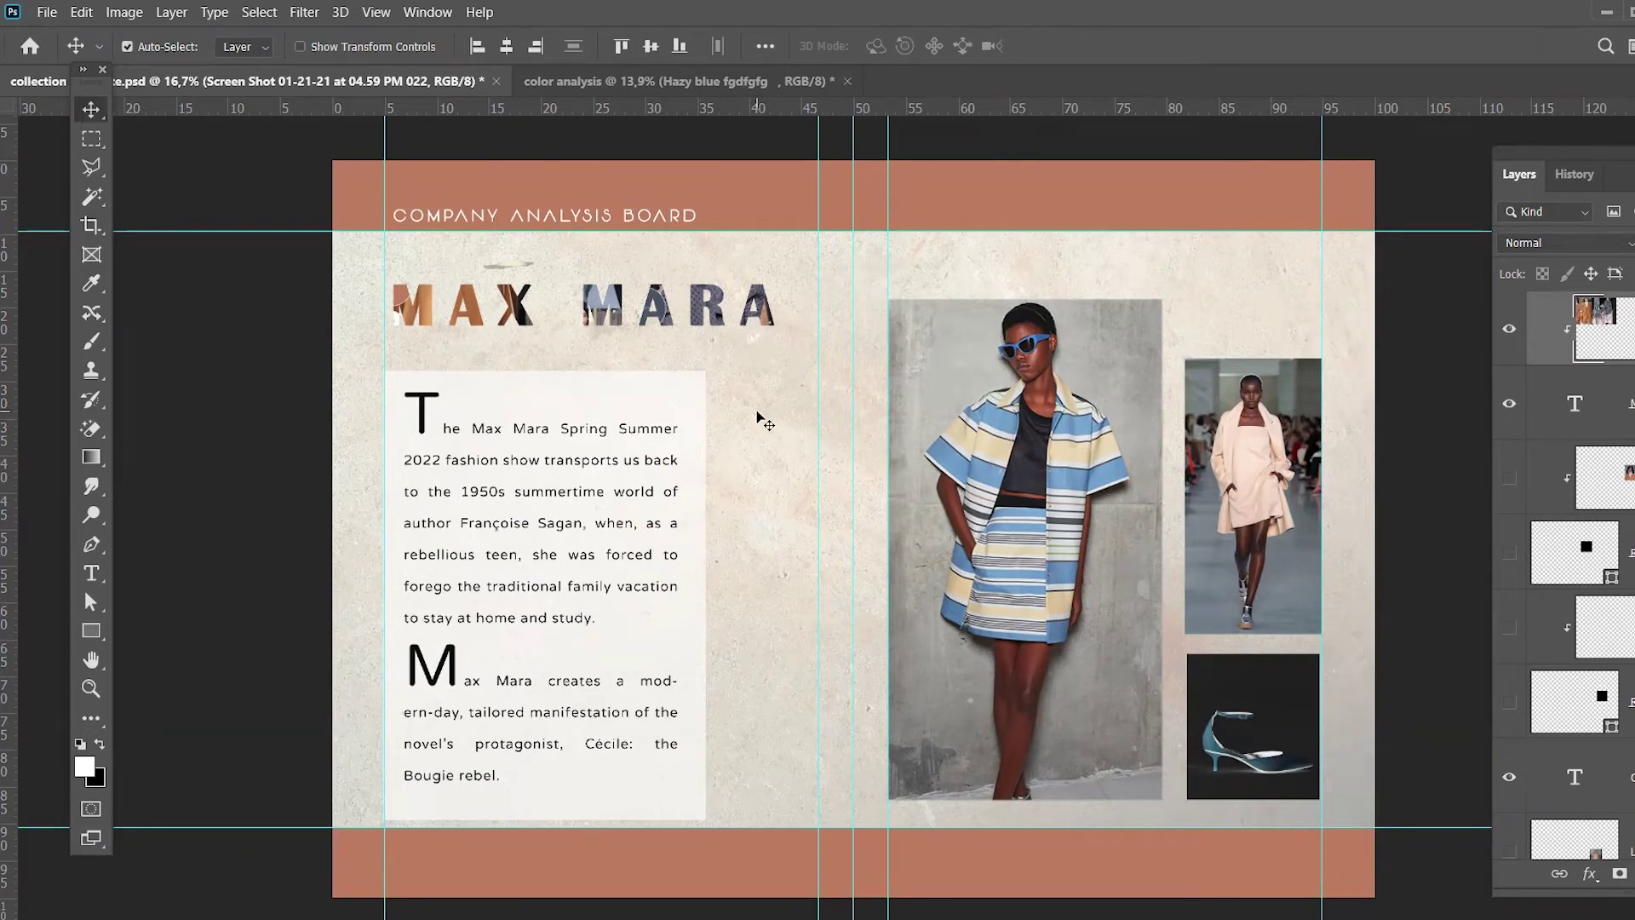
pyautogui.click(100, 230)
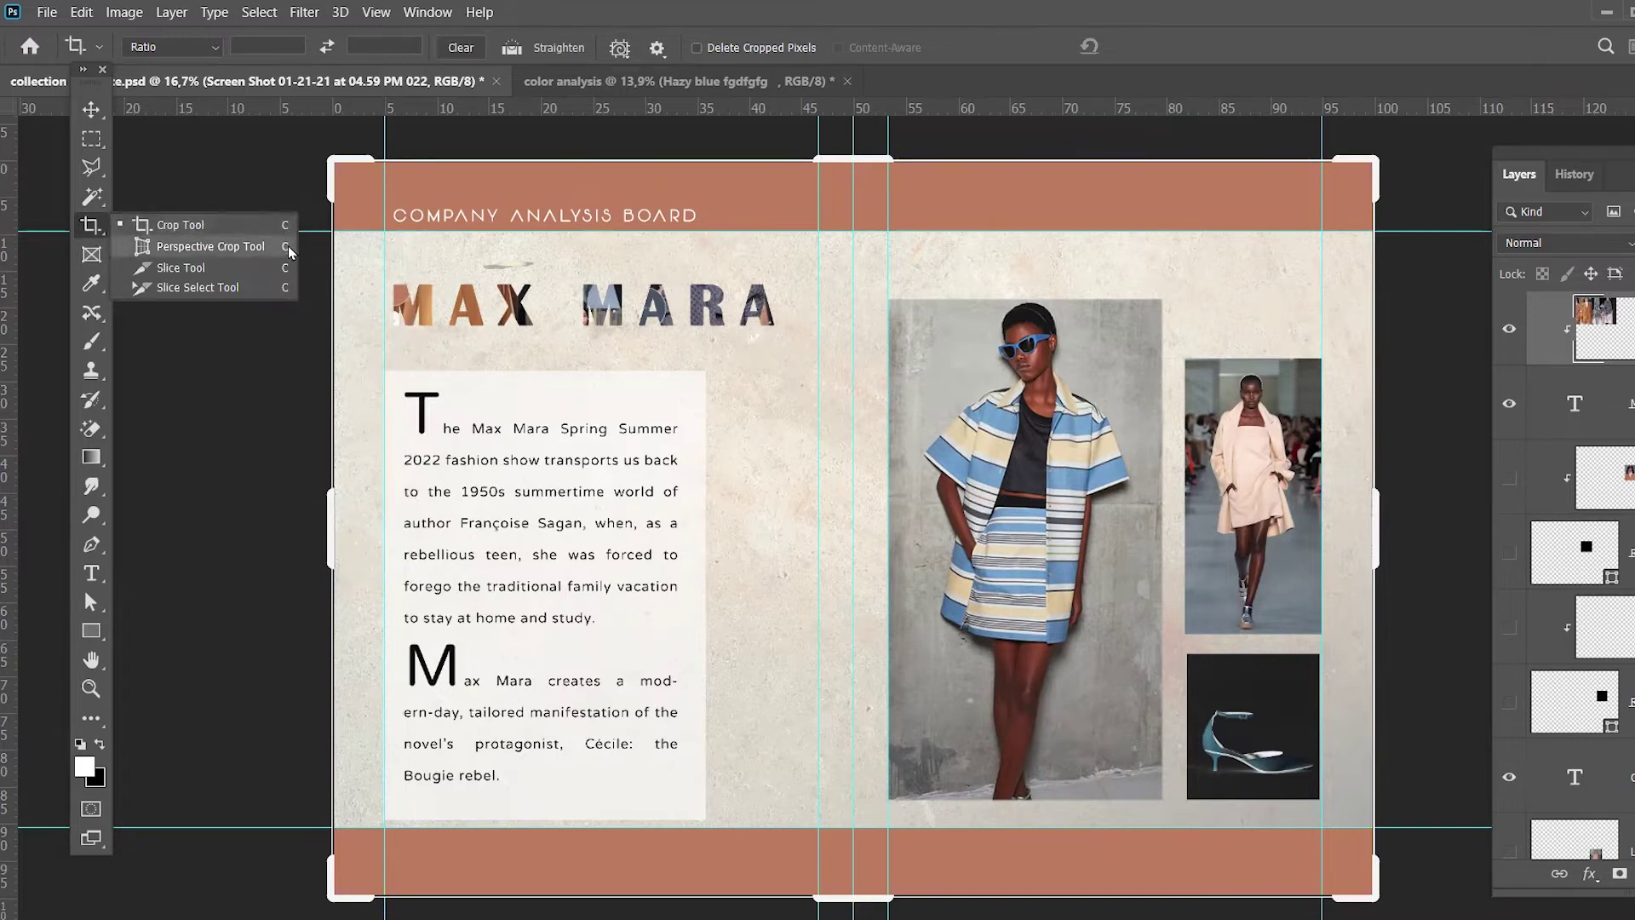
pyautogui.click(252, 238)
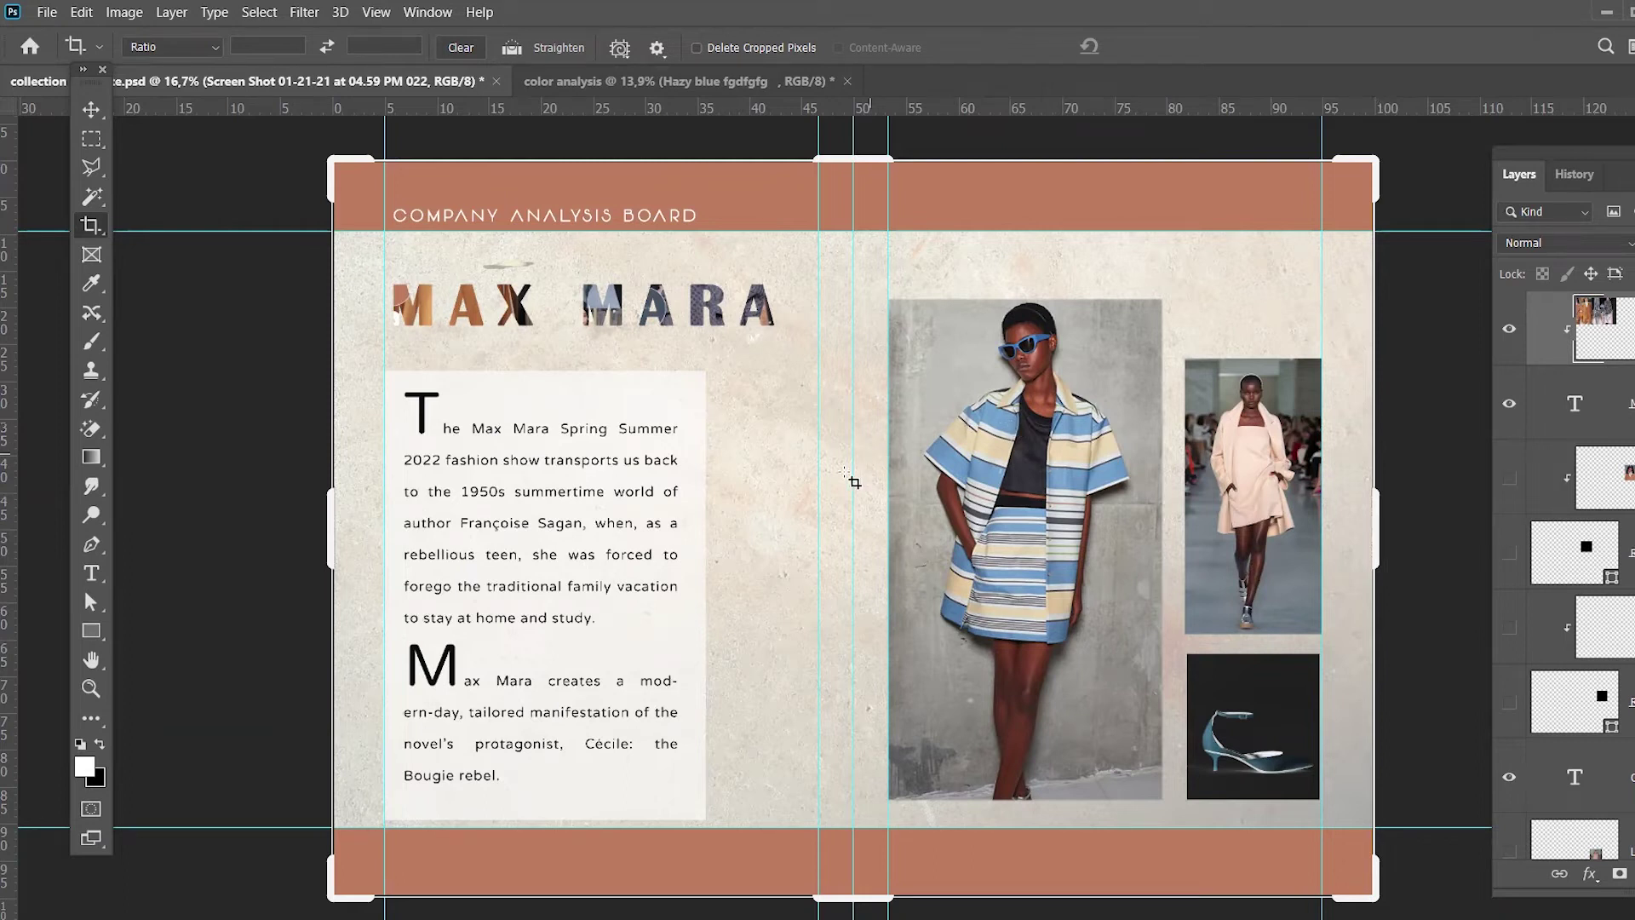
pyautogui.moveTo(1371, 537)
pyautogui.mouseDown()
pyautogui.moveTo(1097, 518)
pyautogui.moveTo(1113, 514)
pyautogui.mouseUp()
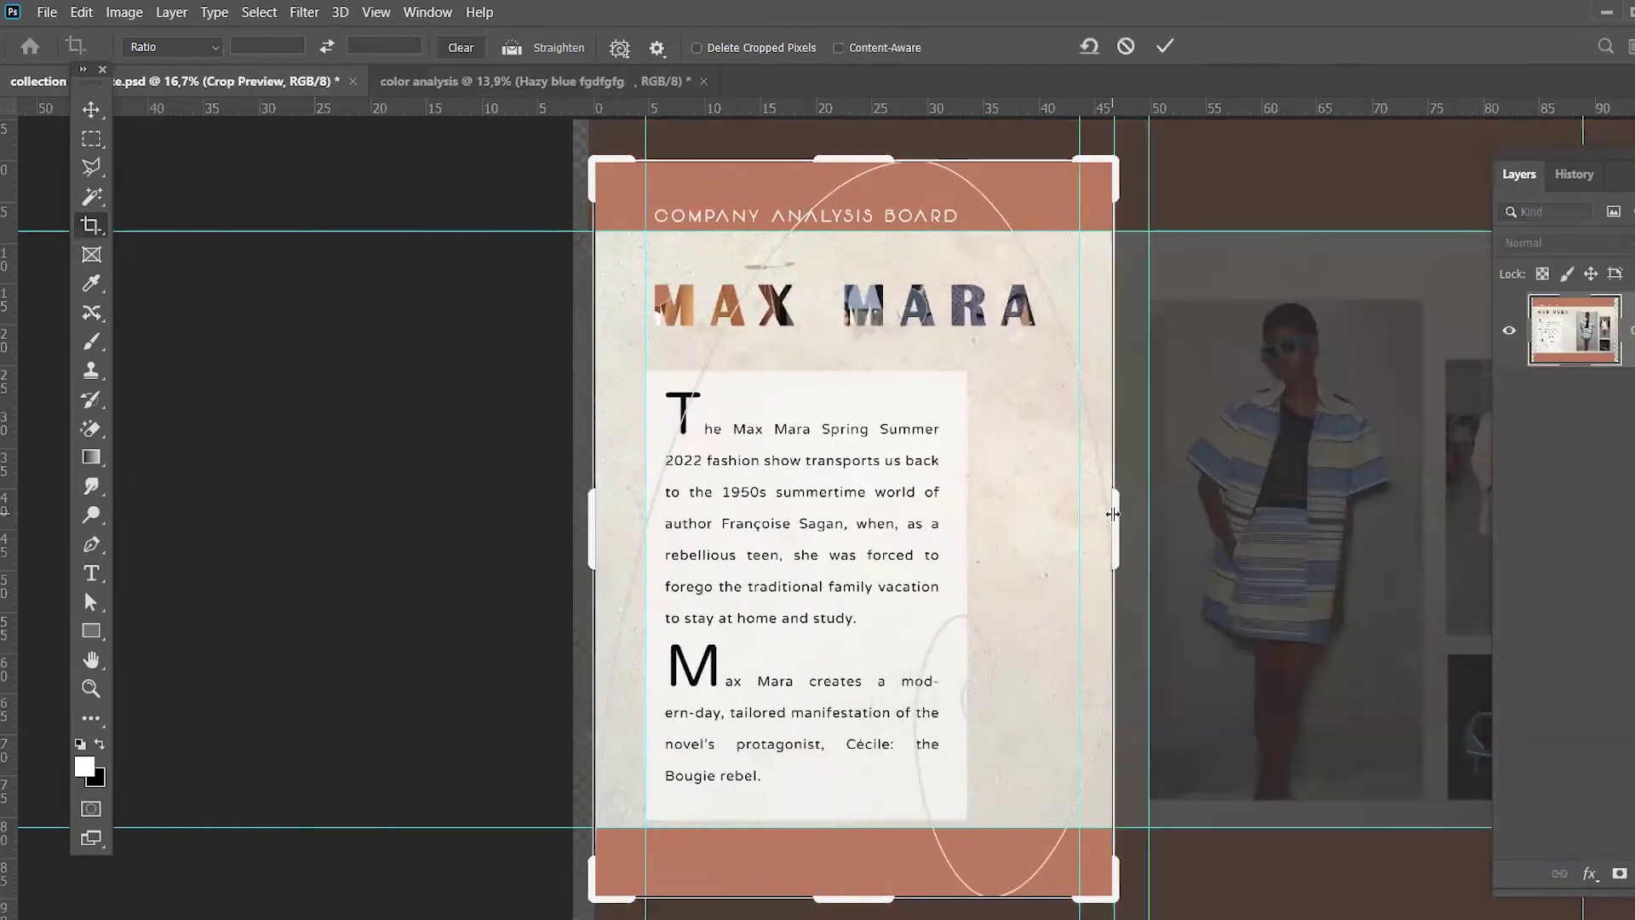
pyautogui.click(1166, 46)
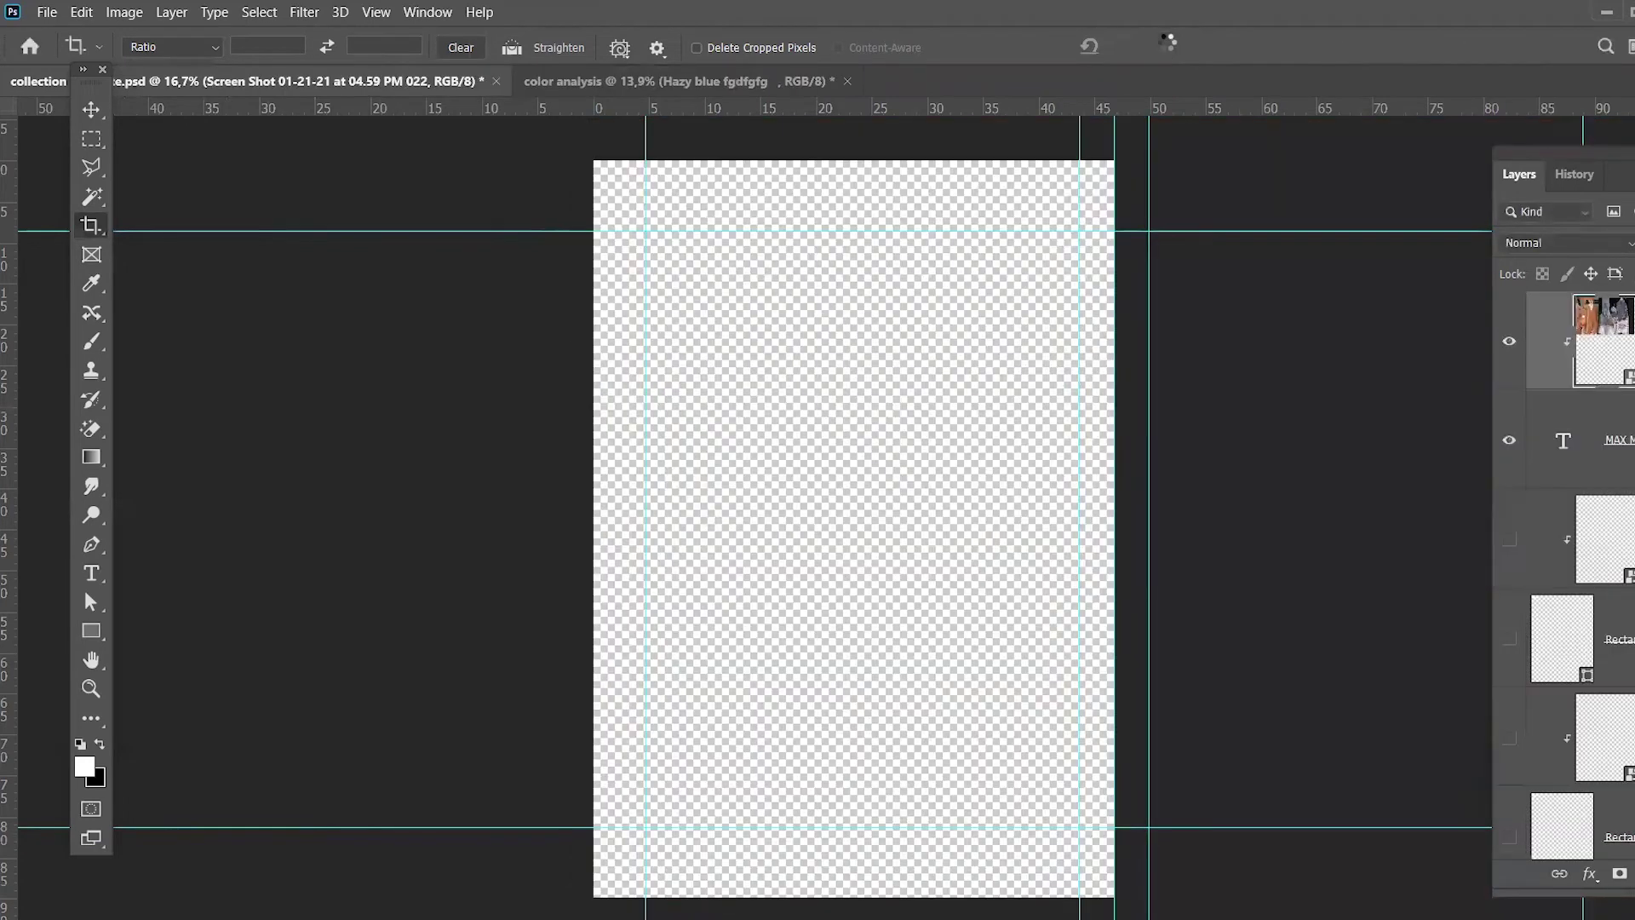
# Step: Save the cropped page as JPEG '1 aristero' in the Portfolio folder at maximum quality
pyautogui.click(36, 11)
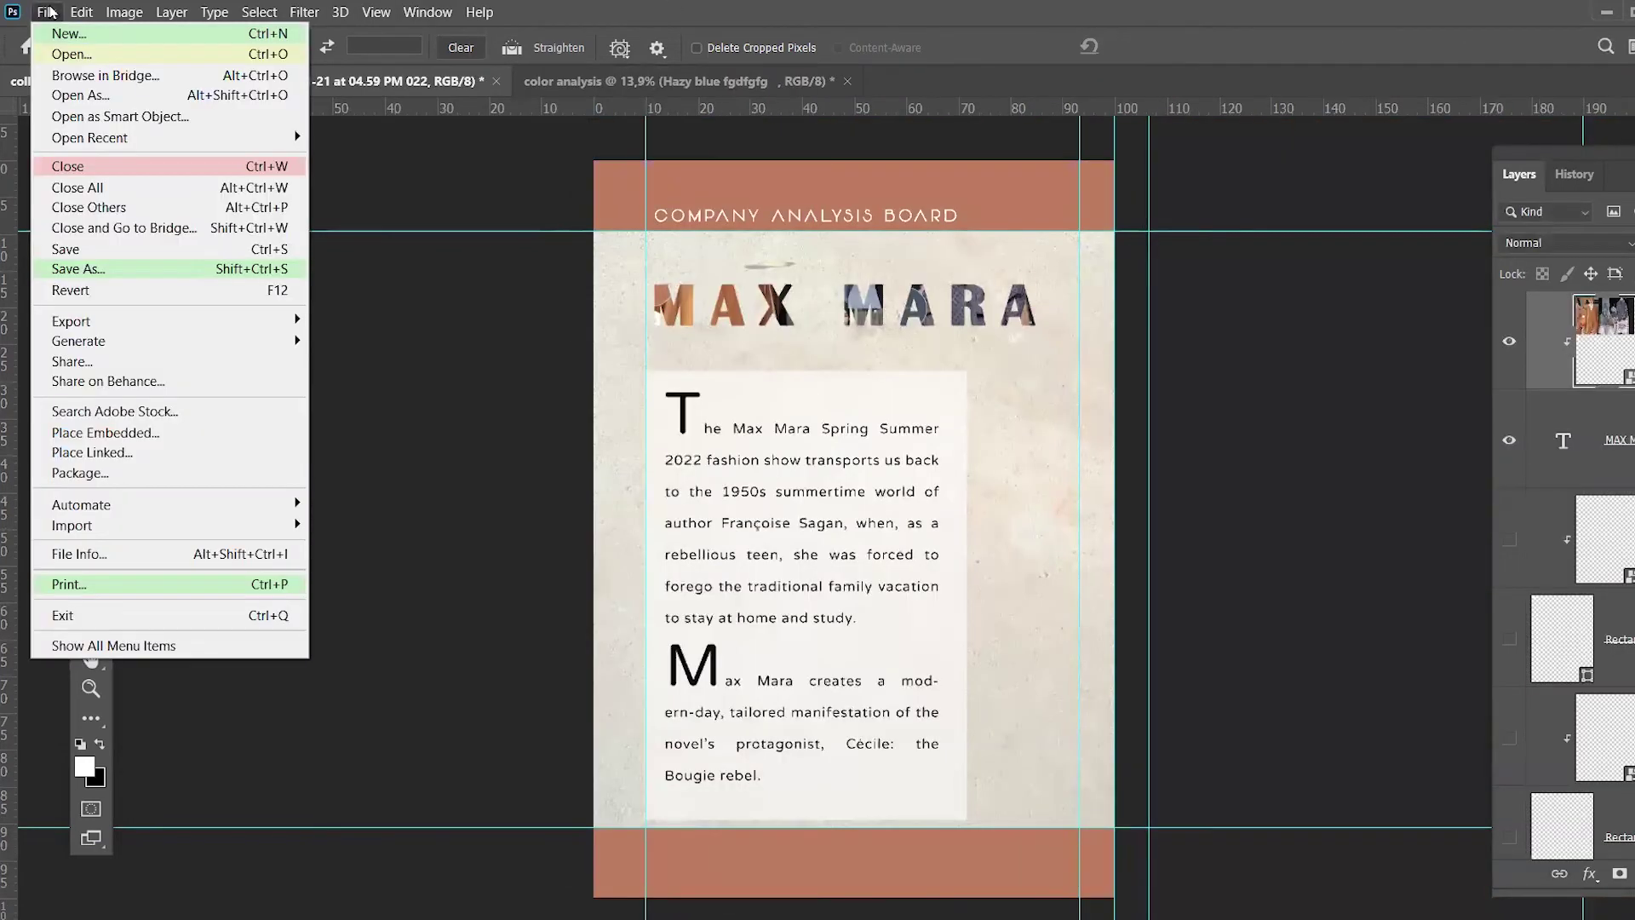
pyautogui.click(111, 264)
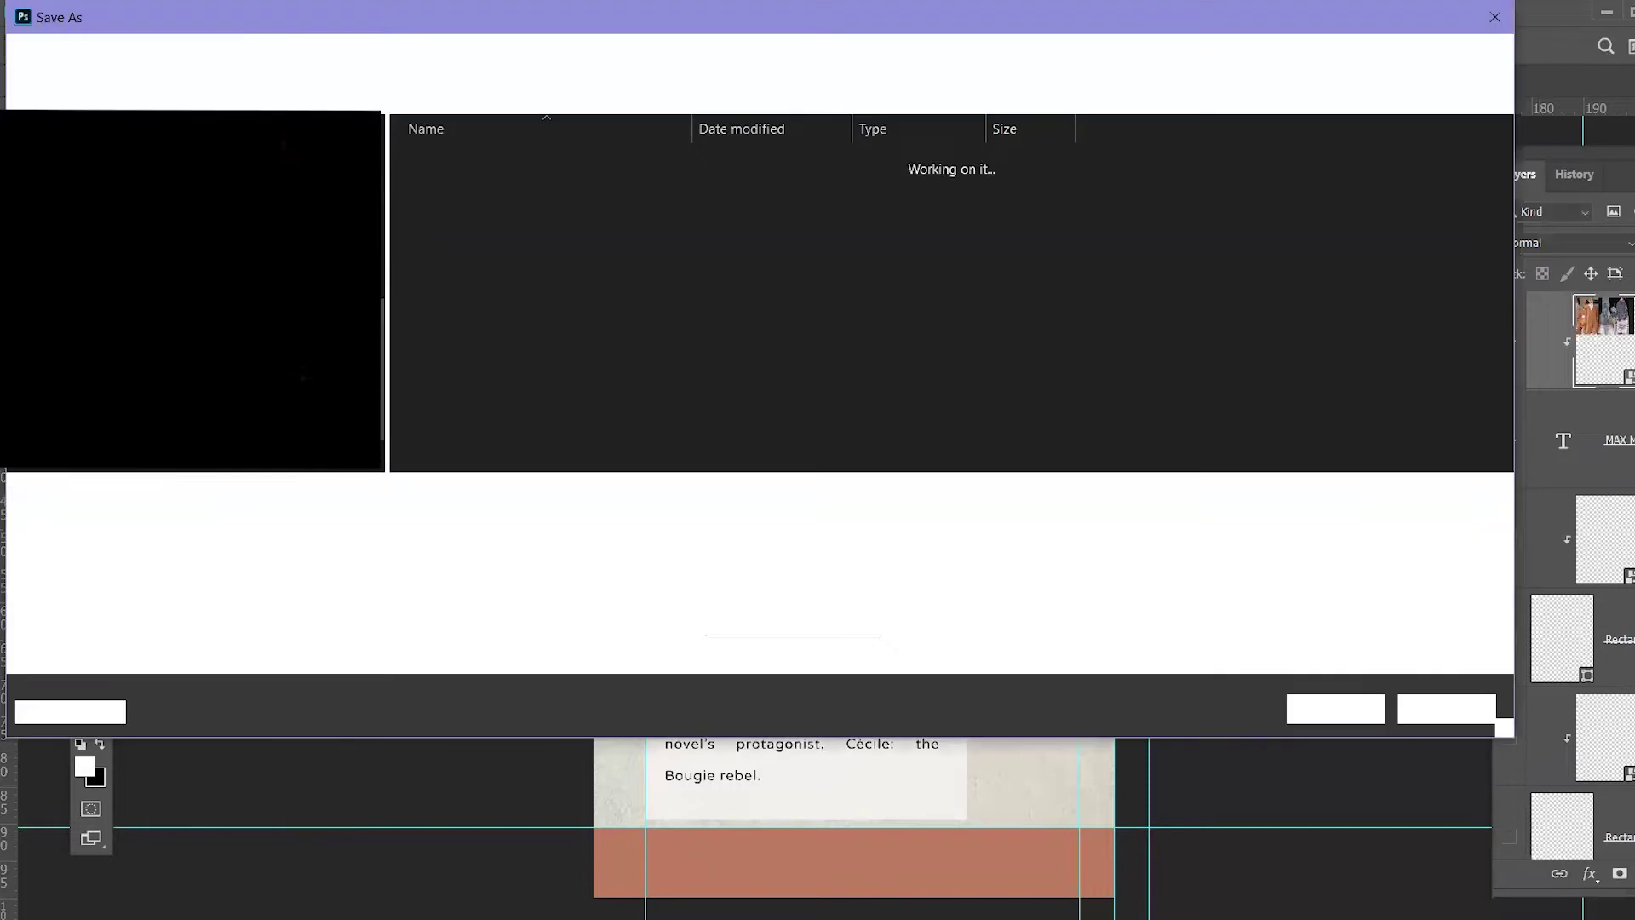
pyautogui.doubleClick(462, 162)
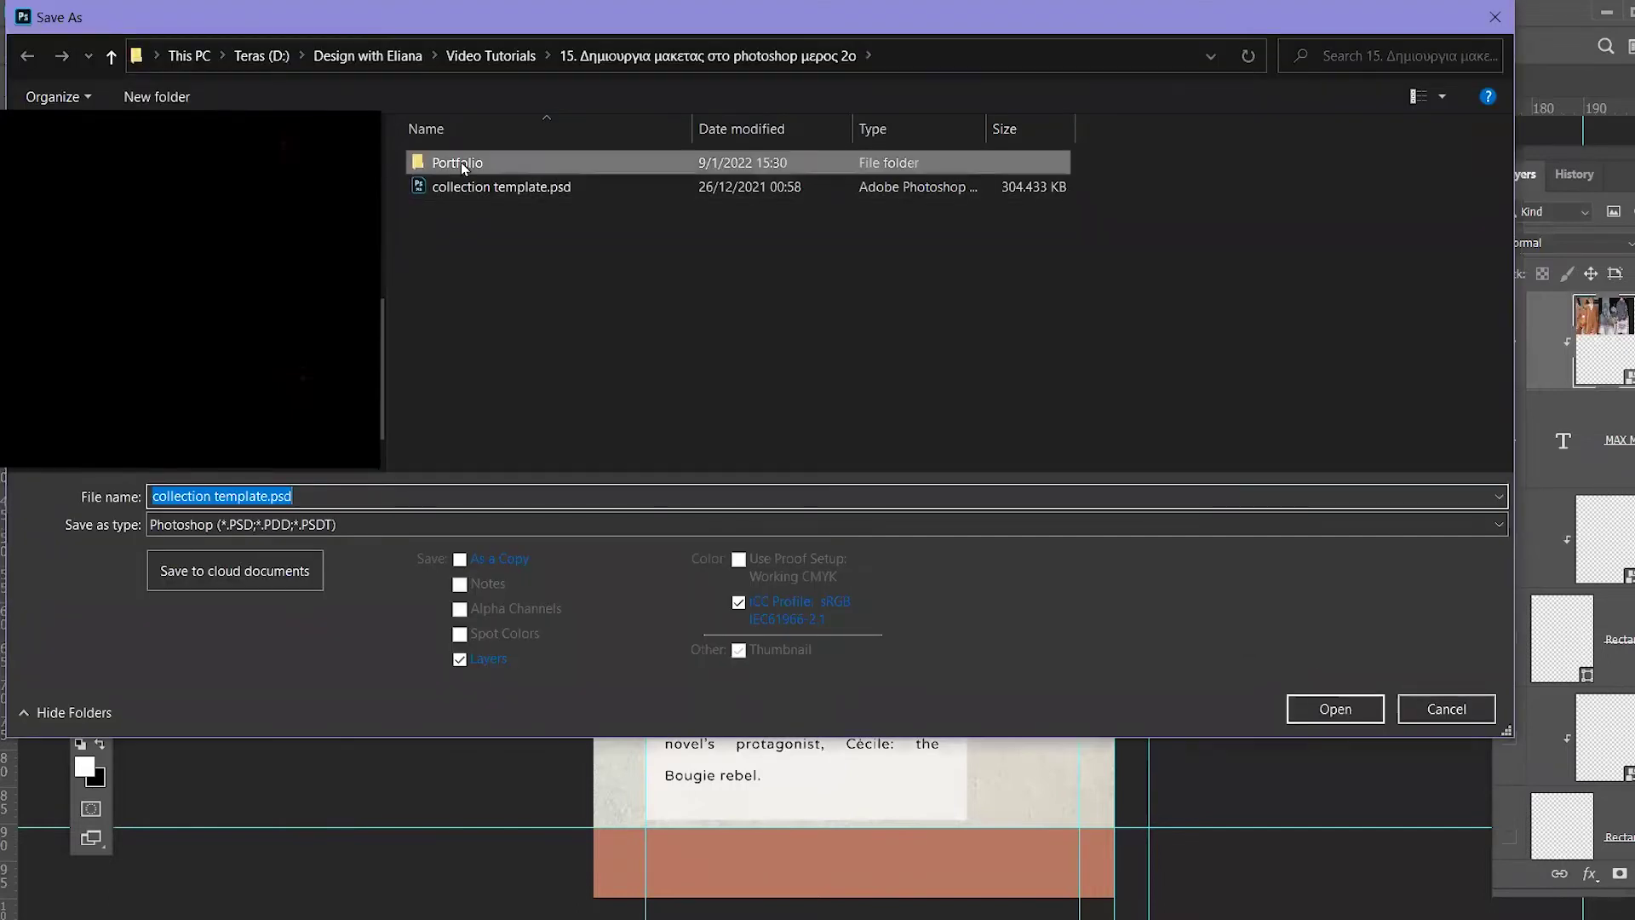
pyautogui.click(255, 524)
pyautogui.click(219, 707)
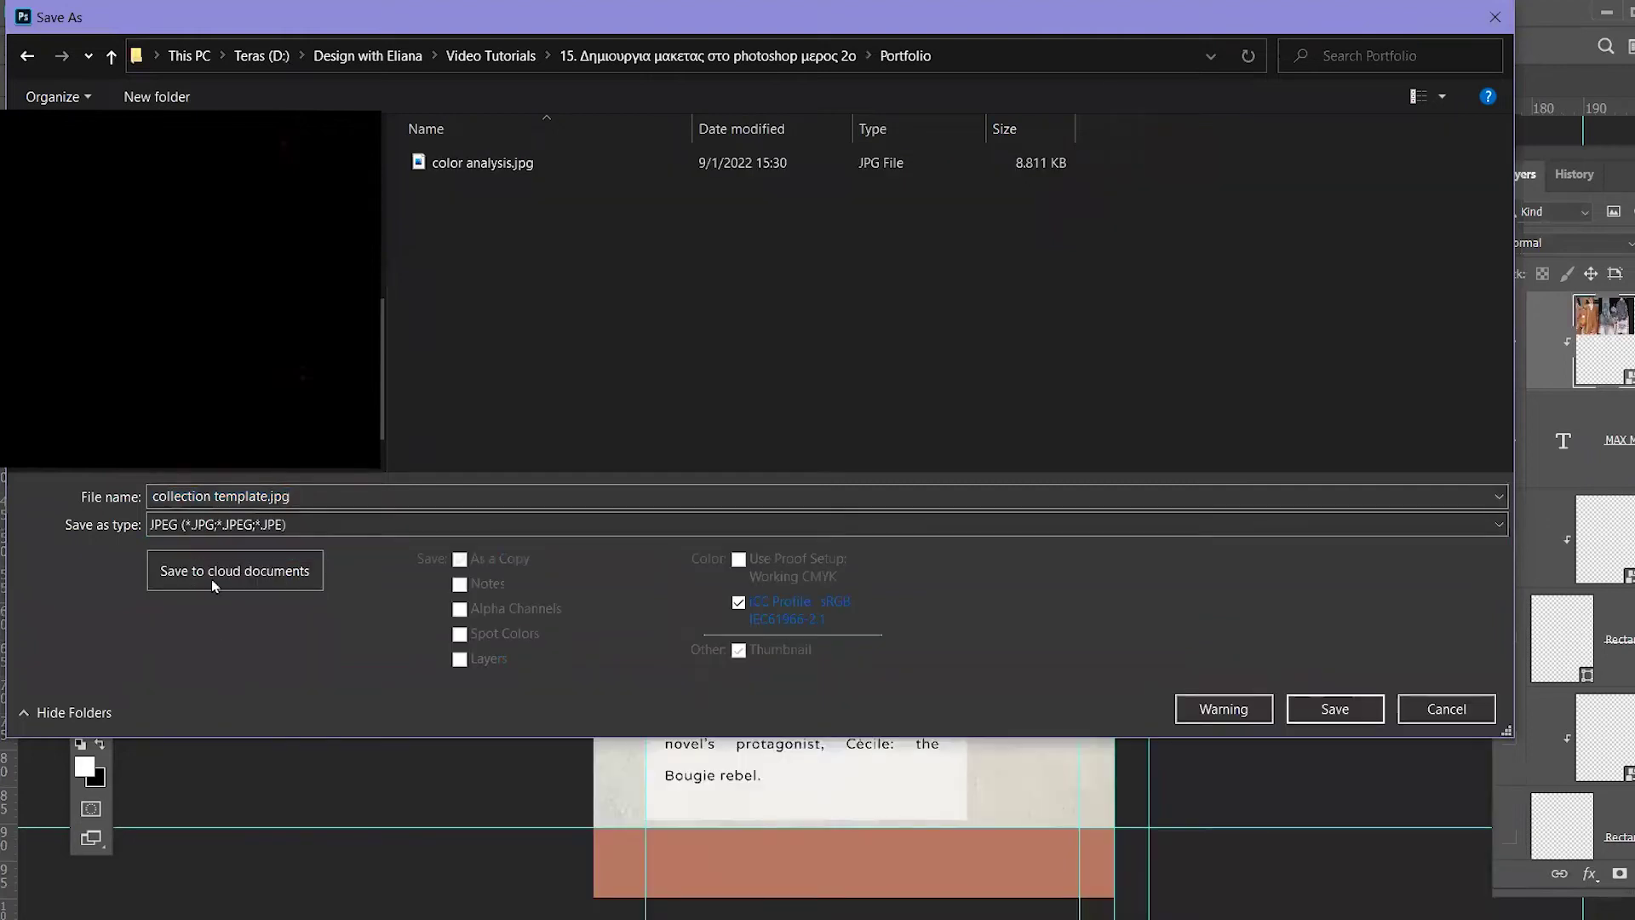
pyautogui.write('1 aristero')
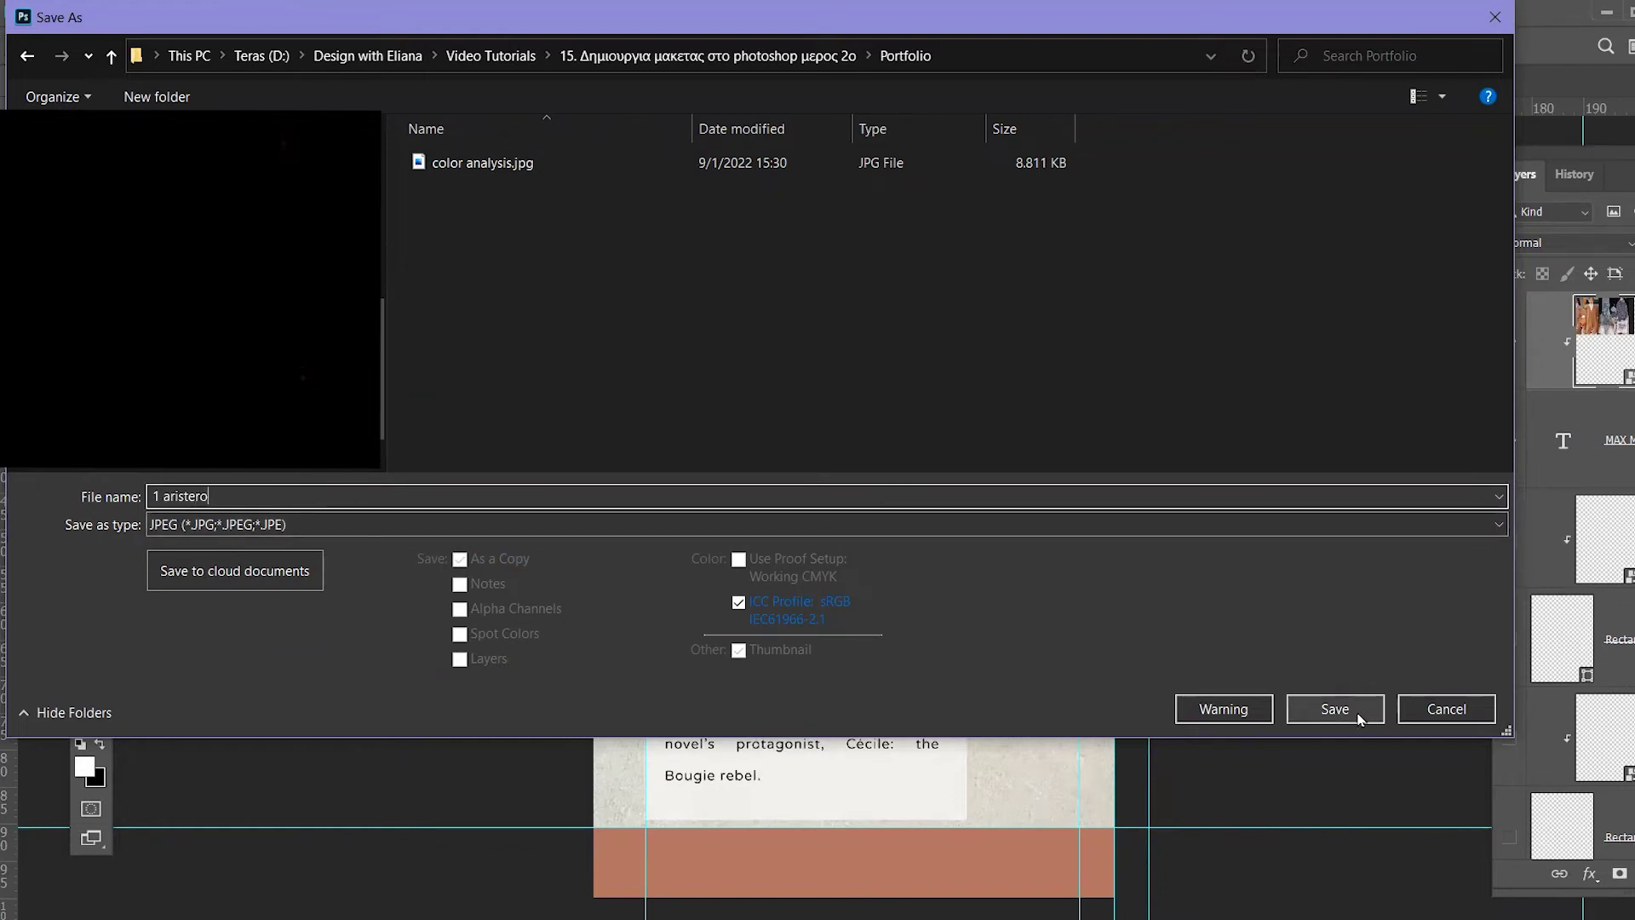
pyautogui.click(1358, 718)
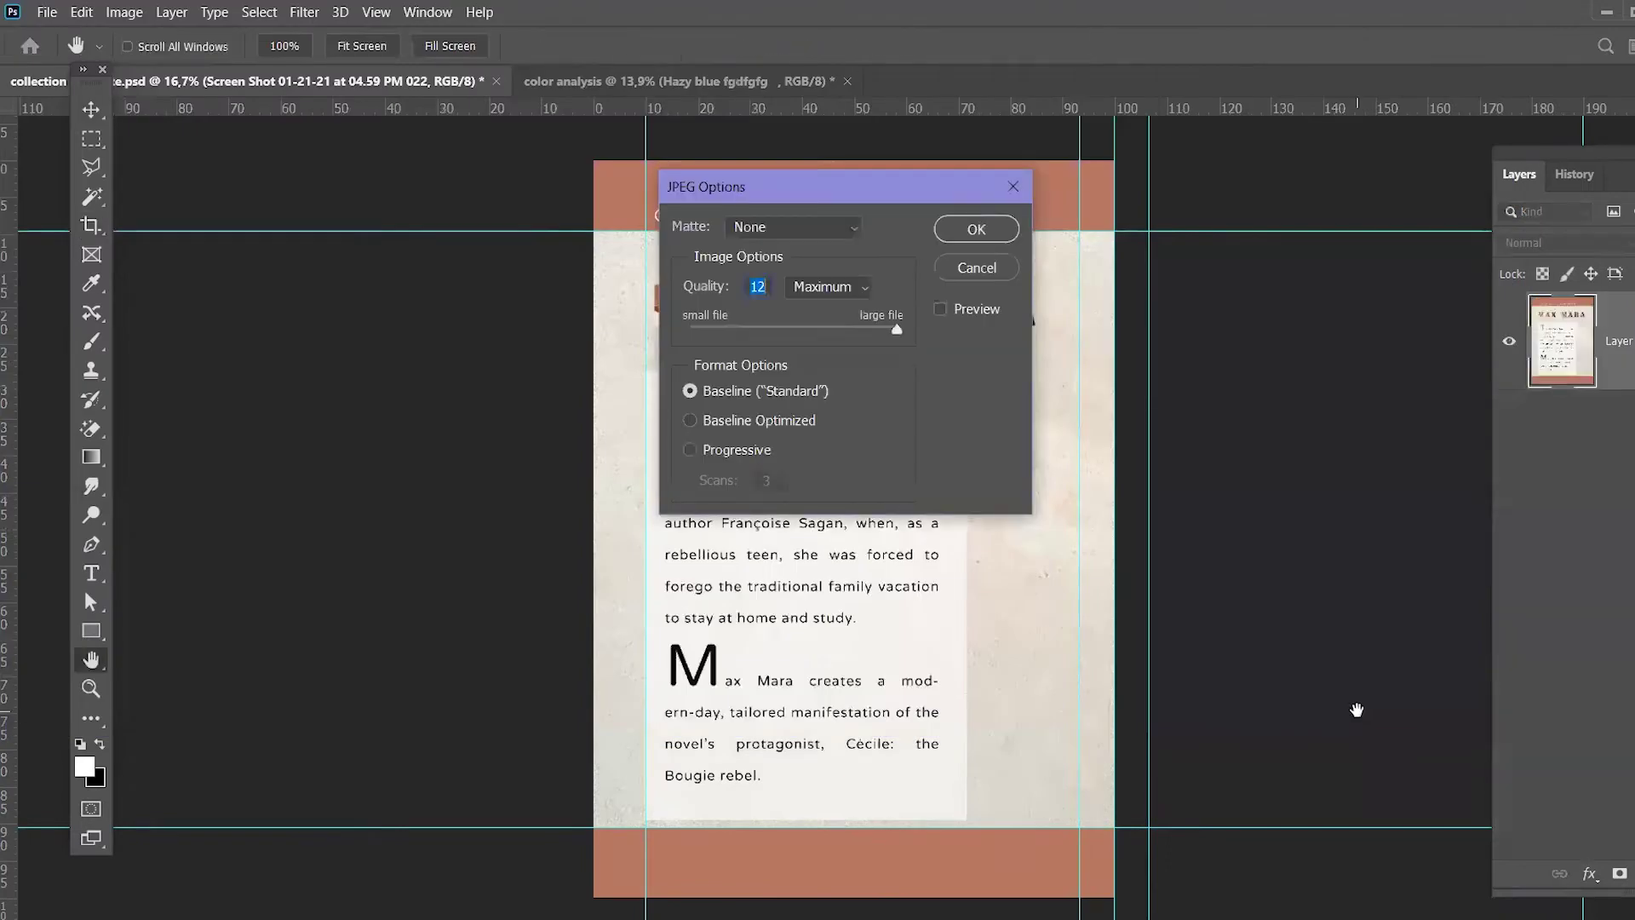
pyautogui.click(976, 229)
pyautogui.press('c')
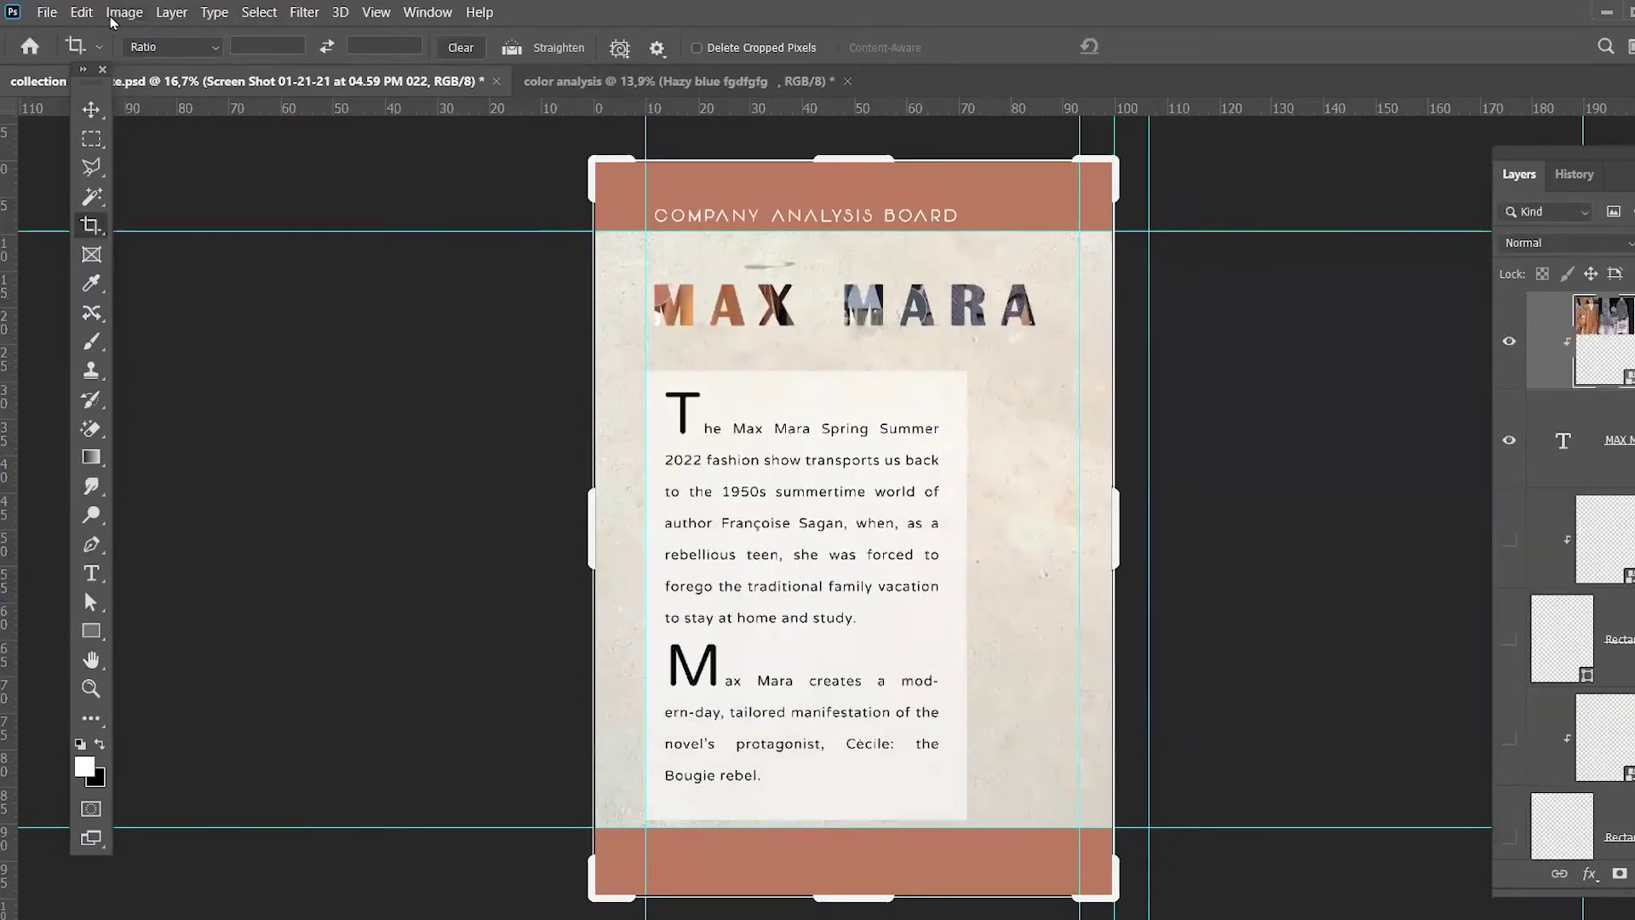
# Step: Undo the left-page crop and crop the board to its right-hand page instead
pyautogui.click(88, 12)
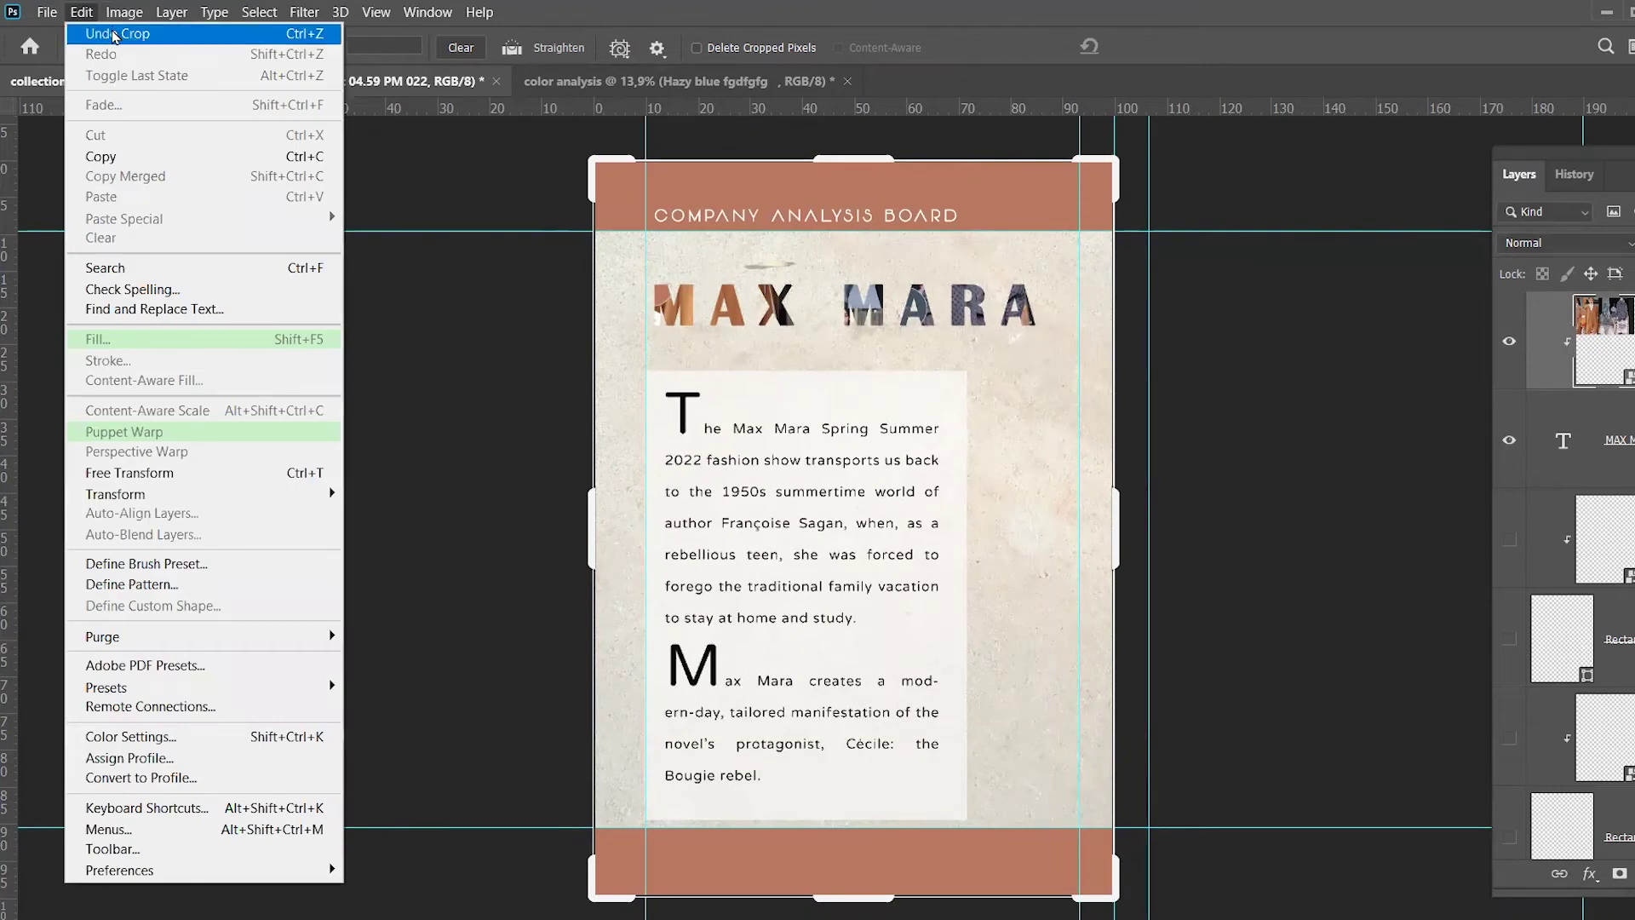
pyautogui.click(115, 34)
pyautogui.moveTo(338, 535); pyautogui.dragTo(589, 546)
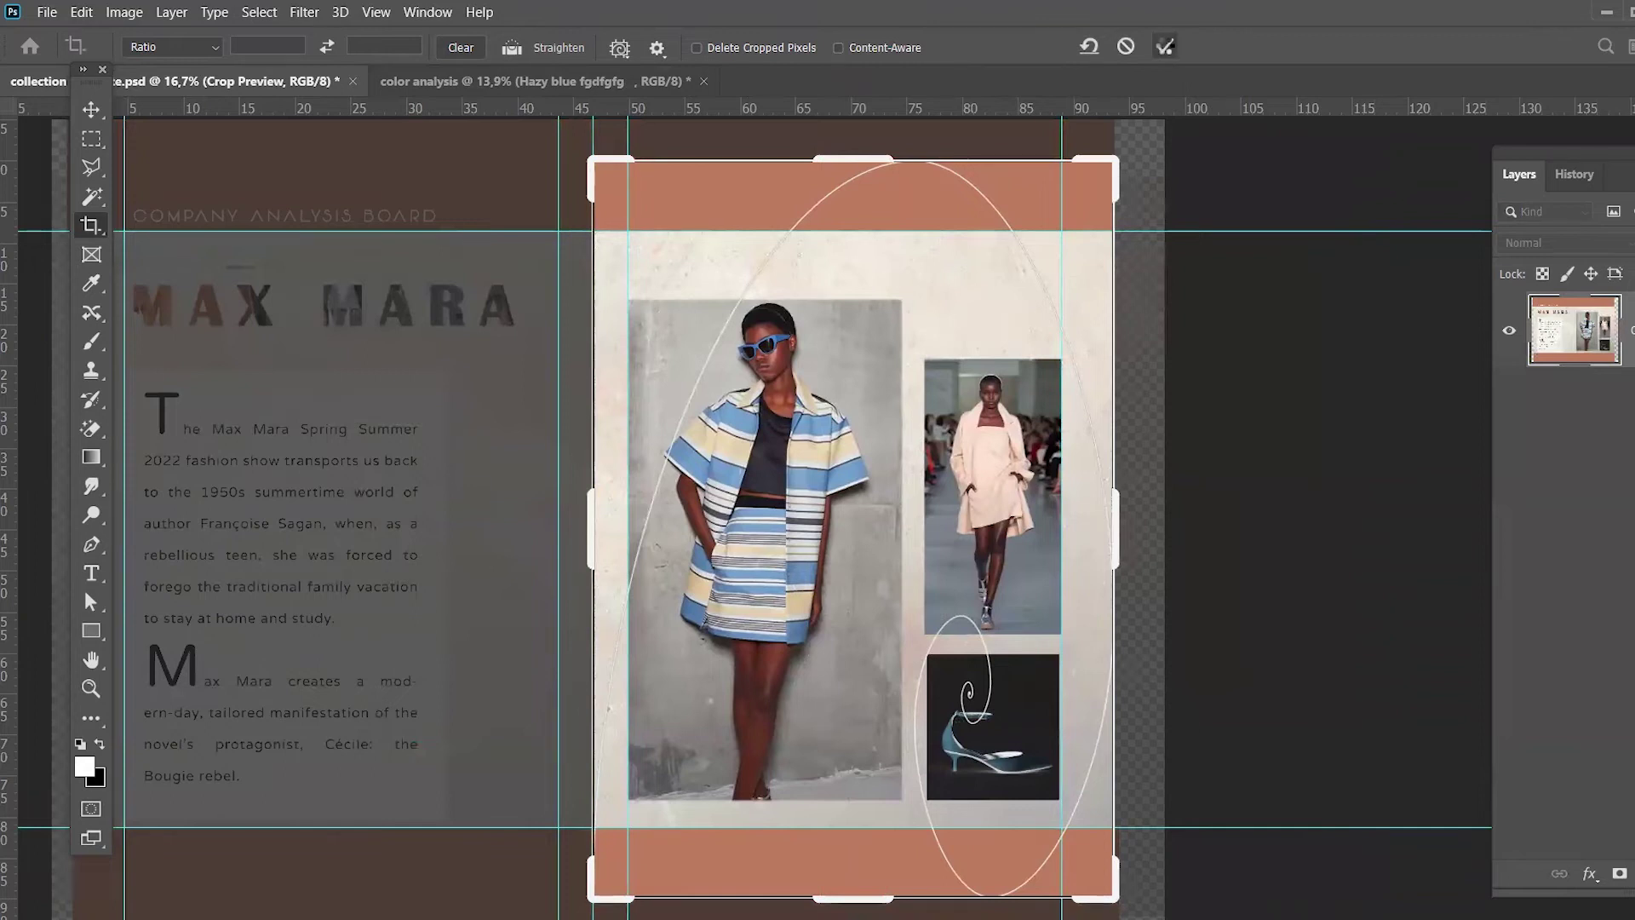
pyautogui.click(1164, 47)
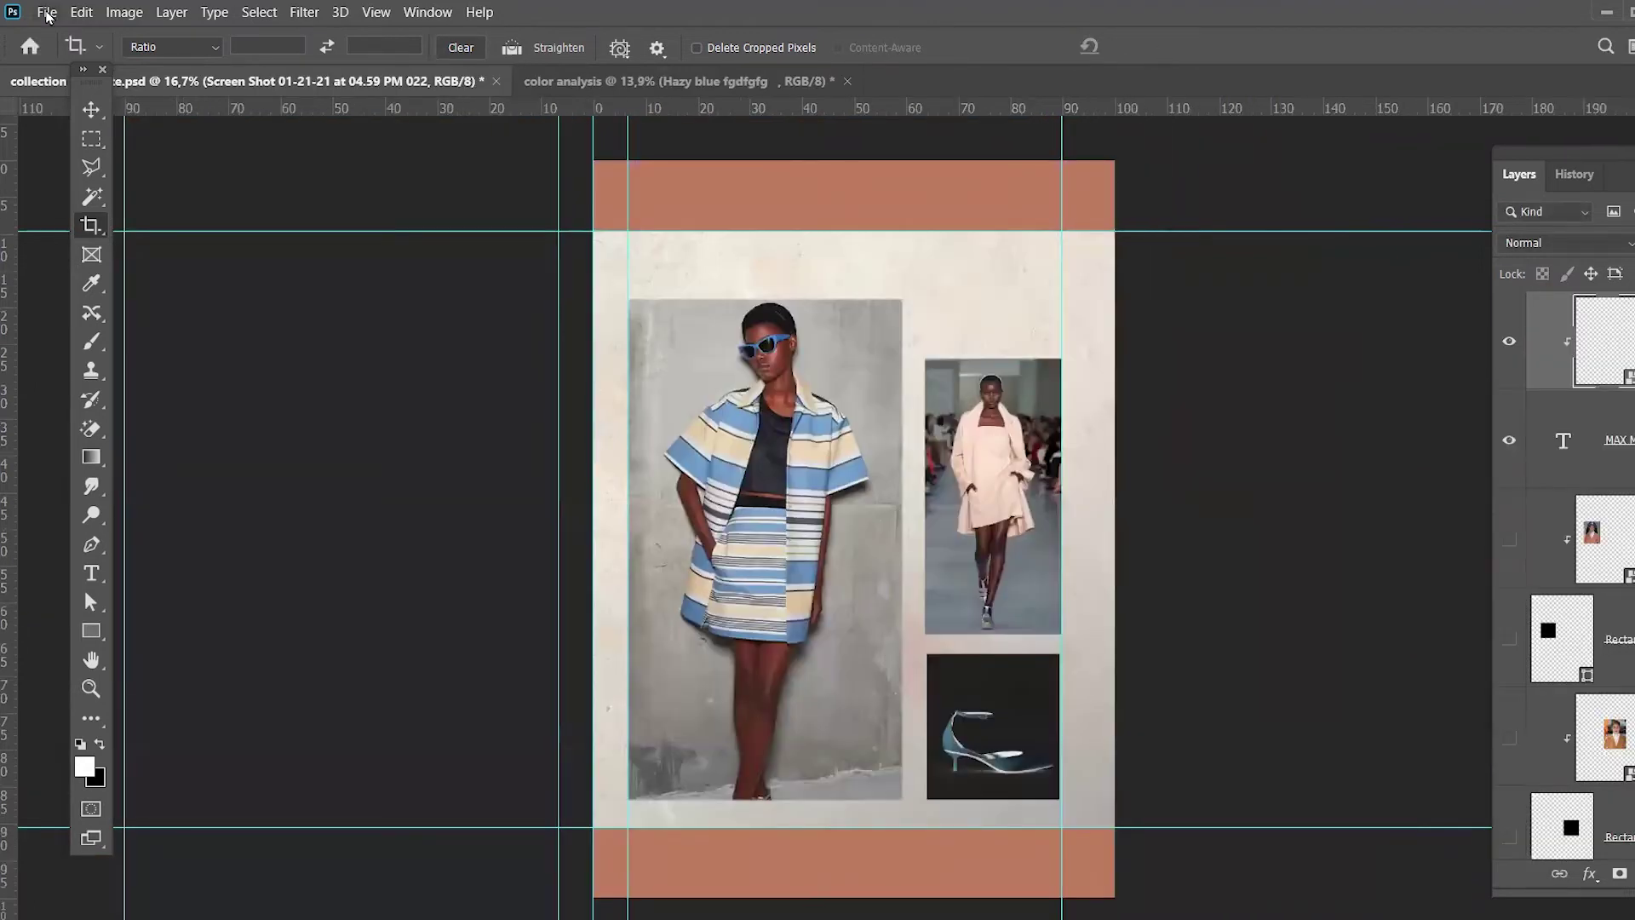
# Step: Save the right page as JPEG '1 deksi' in the Portfolio folder at maximum quality
pyautogui.click(47, 15)
pyautogui.click(107, 269)
pyautogui.click(345, 536)
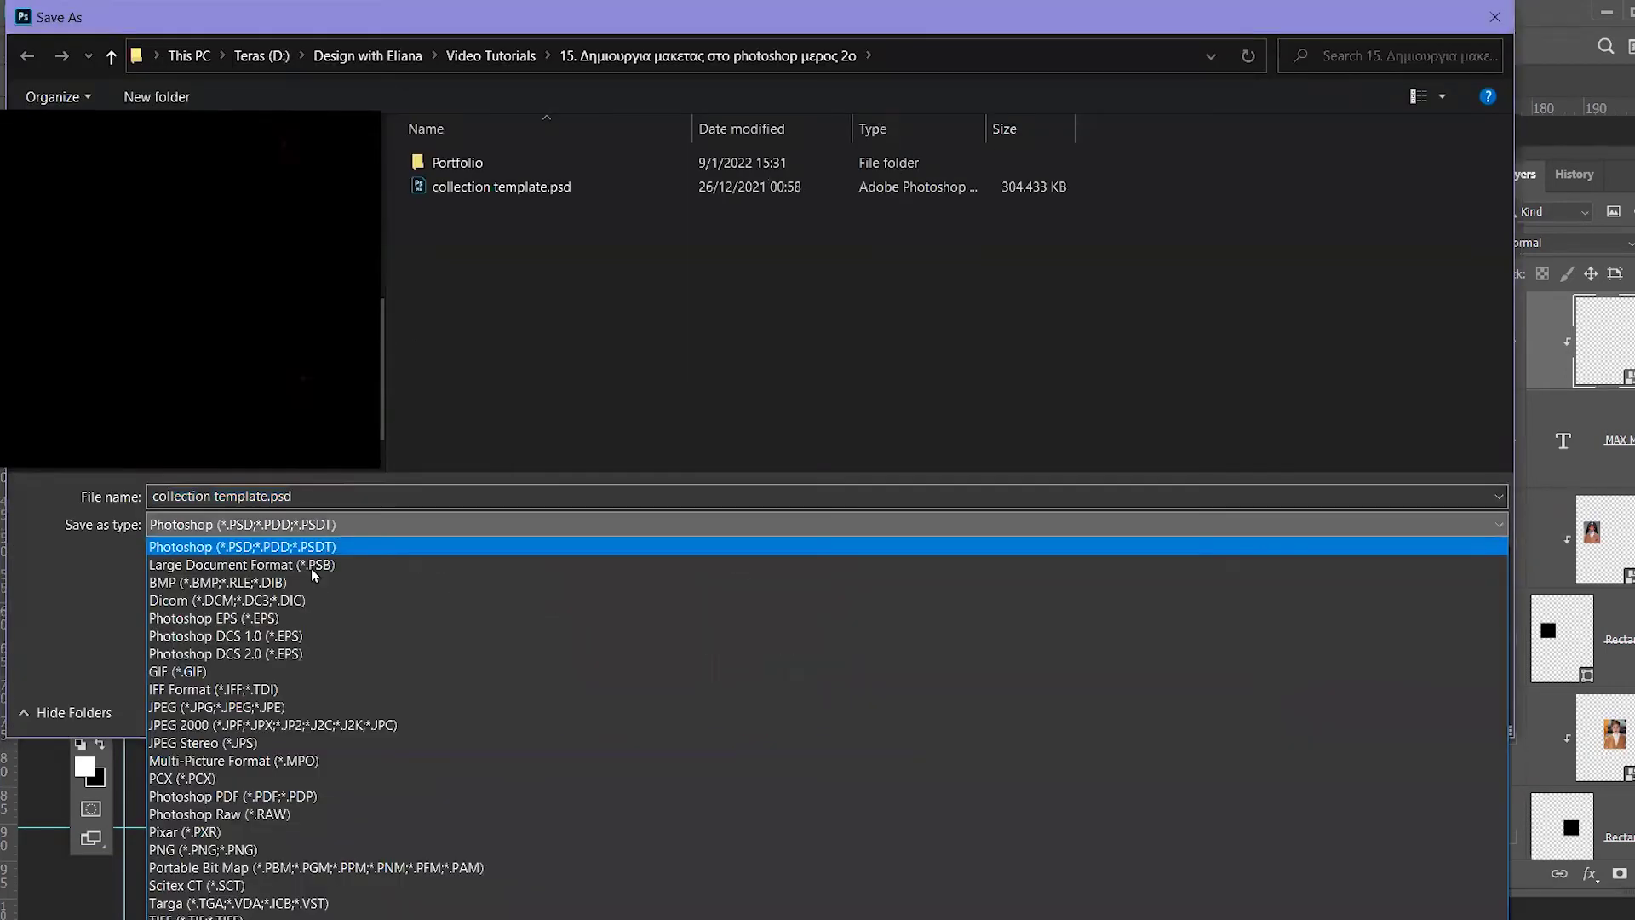
pyautogui.click(256, 708)
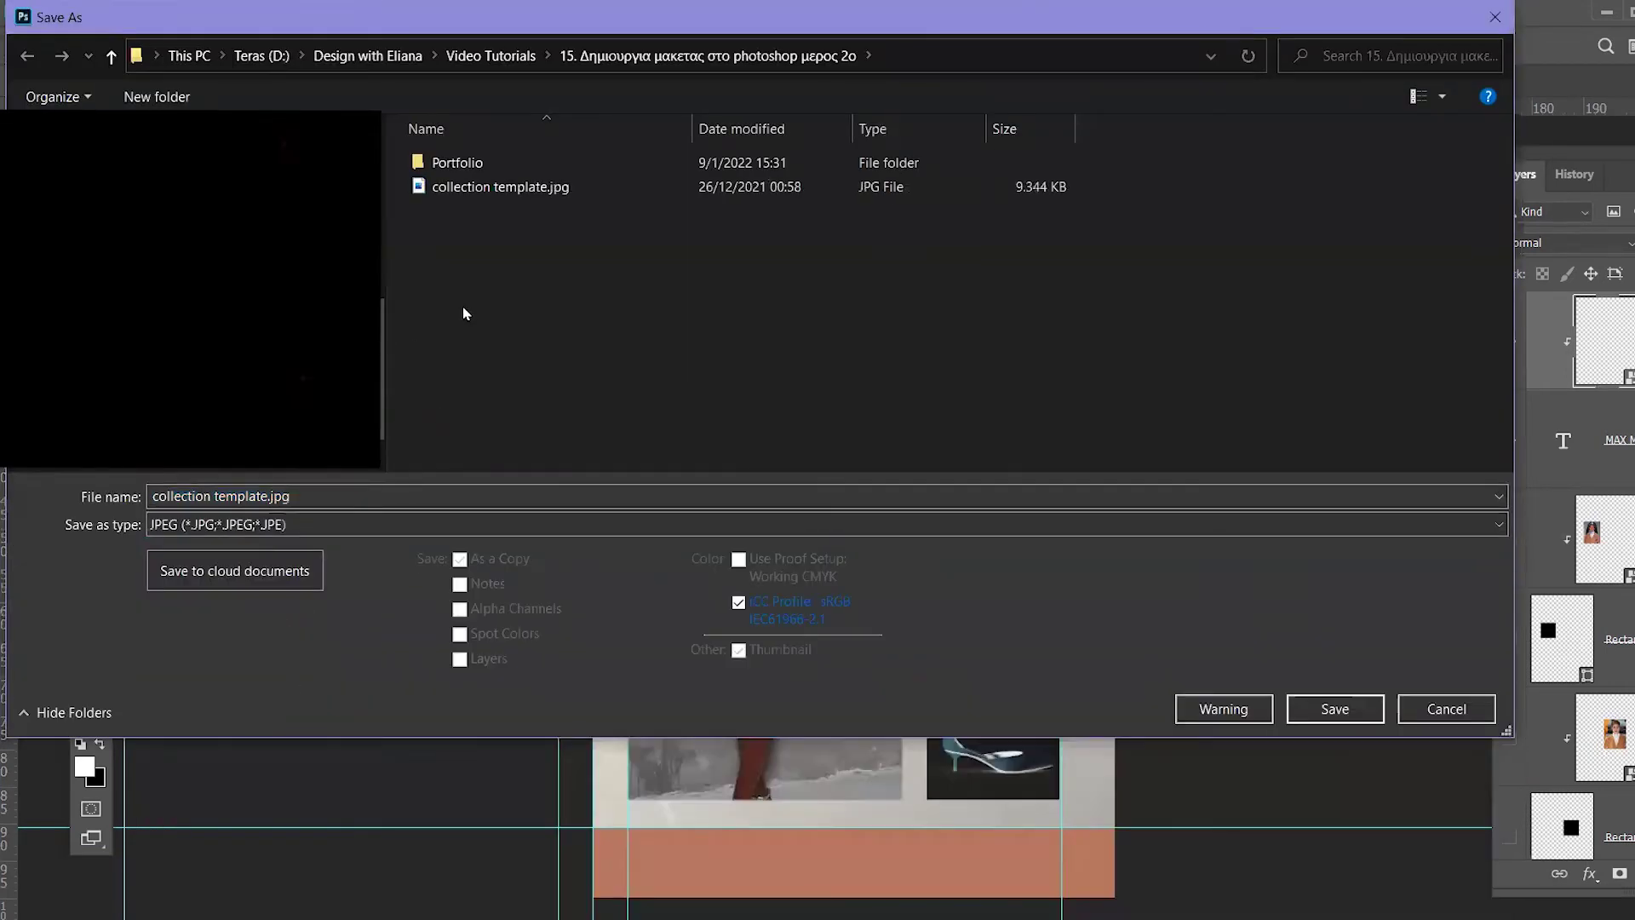
pyautogui.doubleClick(452, 161)
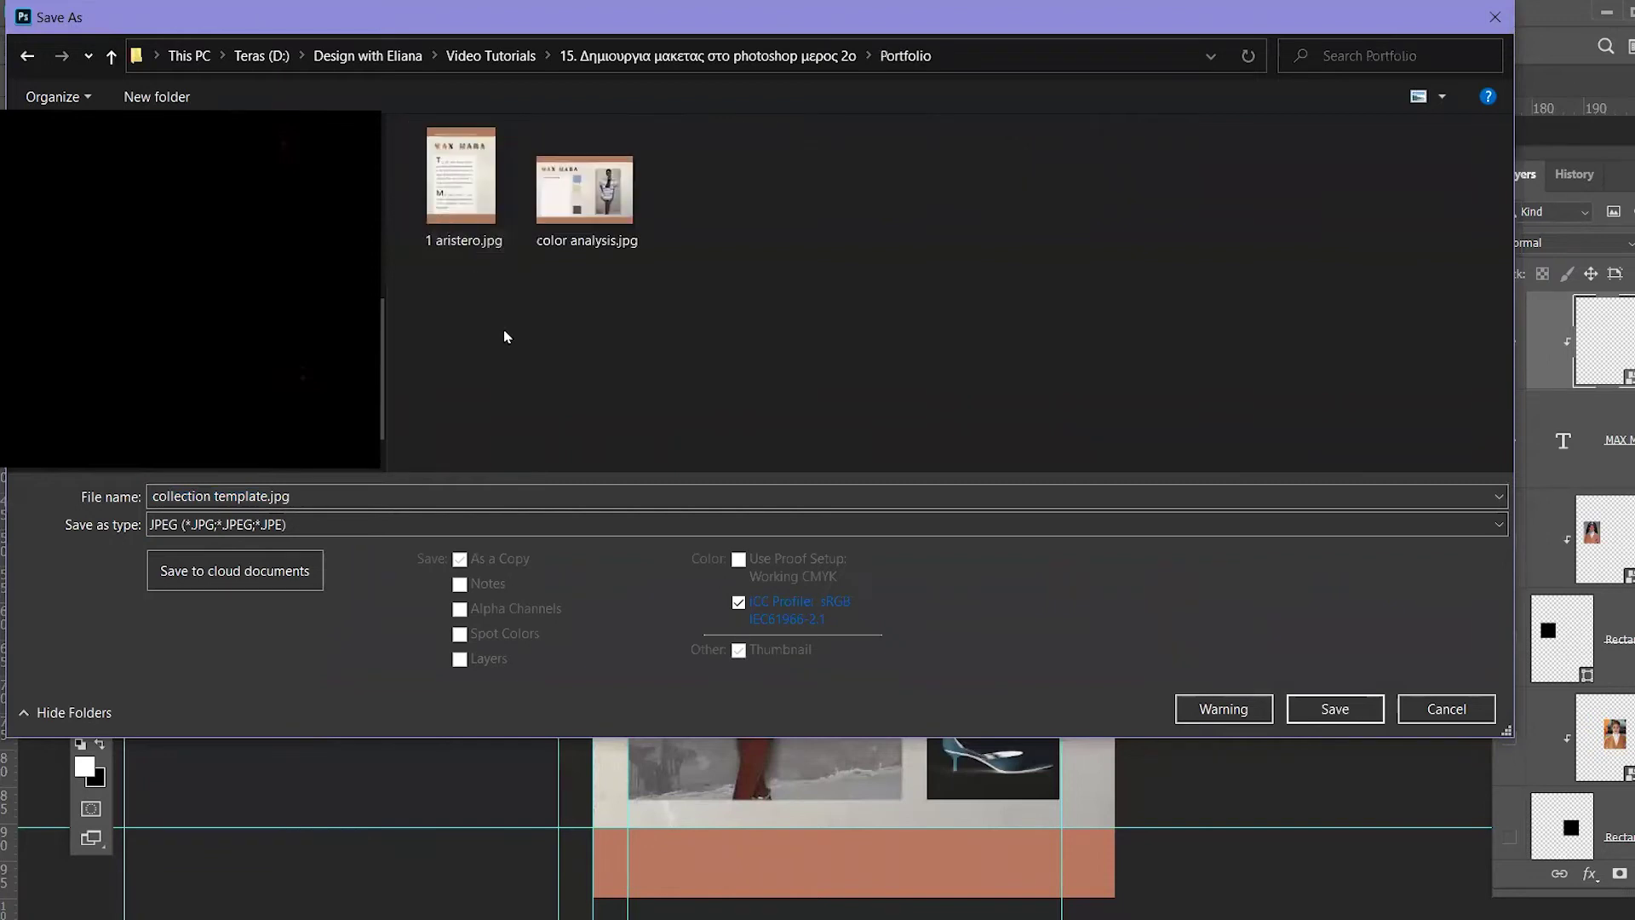
pyautogui.click(460, 191)
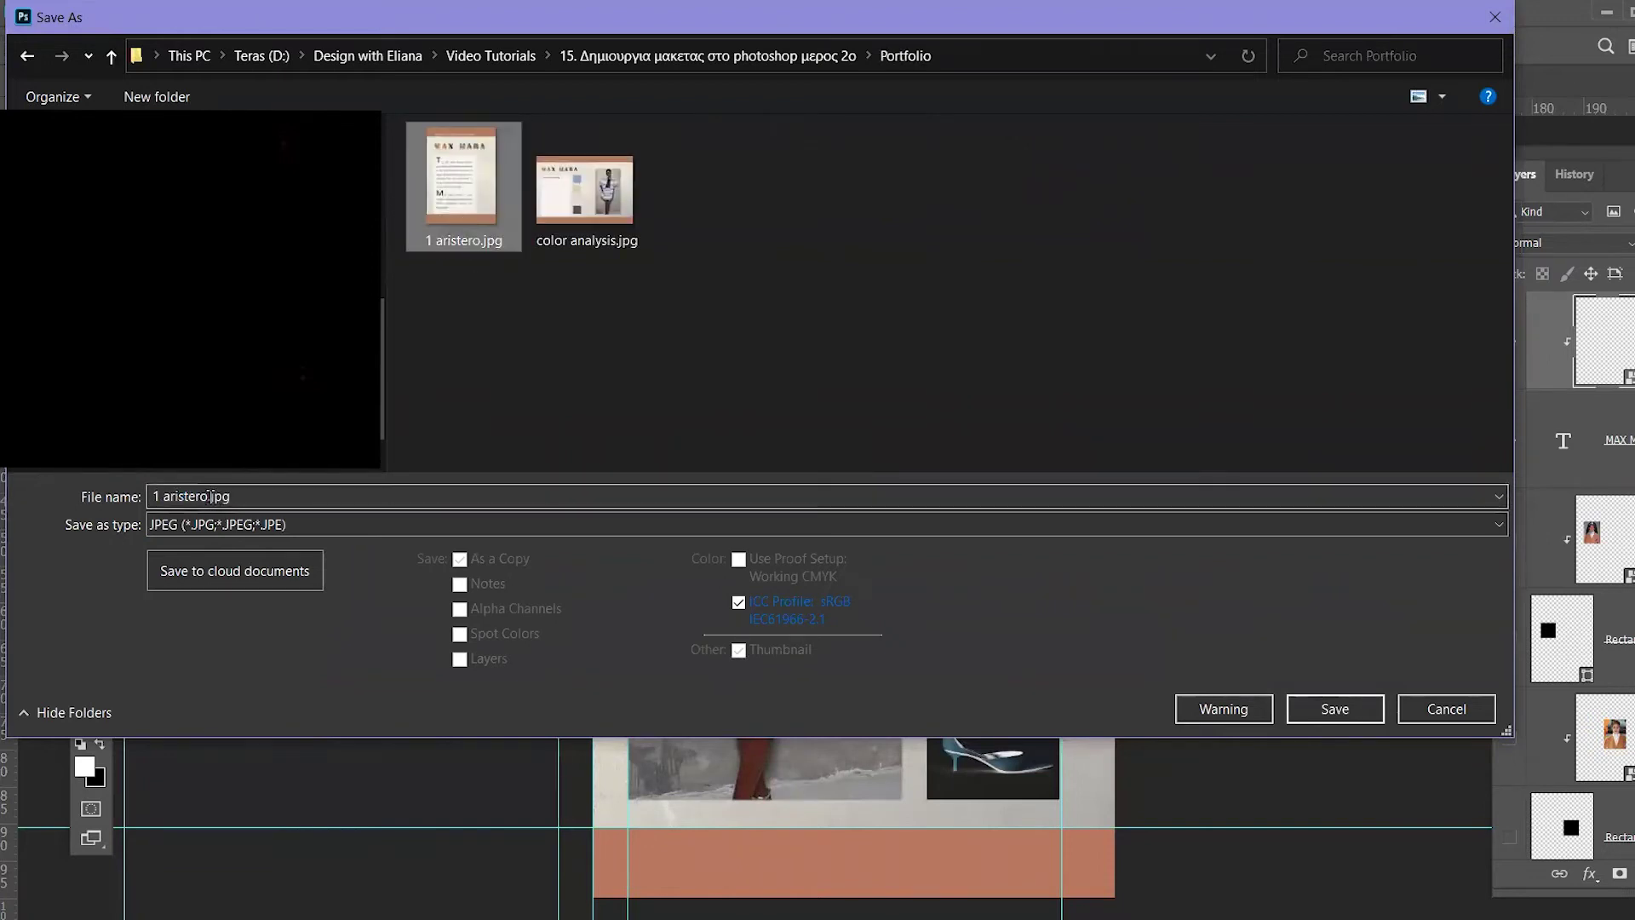
pyautogui.click(209, 495)
pyautogui.press('BackSpace')
pyautogui.press('BackSpace')
pyautogui.press('BackSpace')
pyautogui.press('BackSpace')
pyautogui.press('BackSpace')
pyautogui.press('BackSpace')
pyautogui.press('BackSpace')
pyautogui.press('BackSpace')
pyautogui.press('BackSpace')
pyautogui.write('deksi')
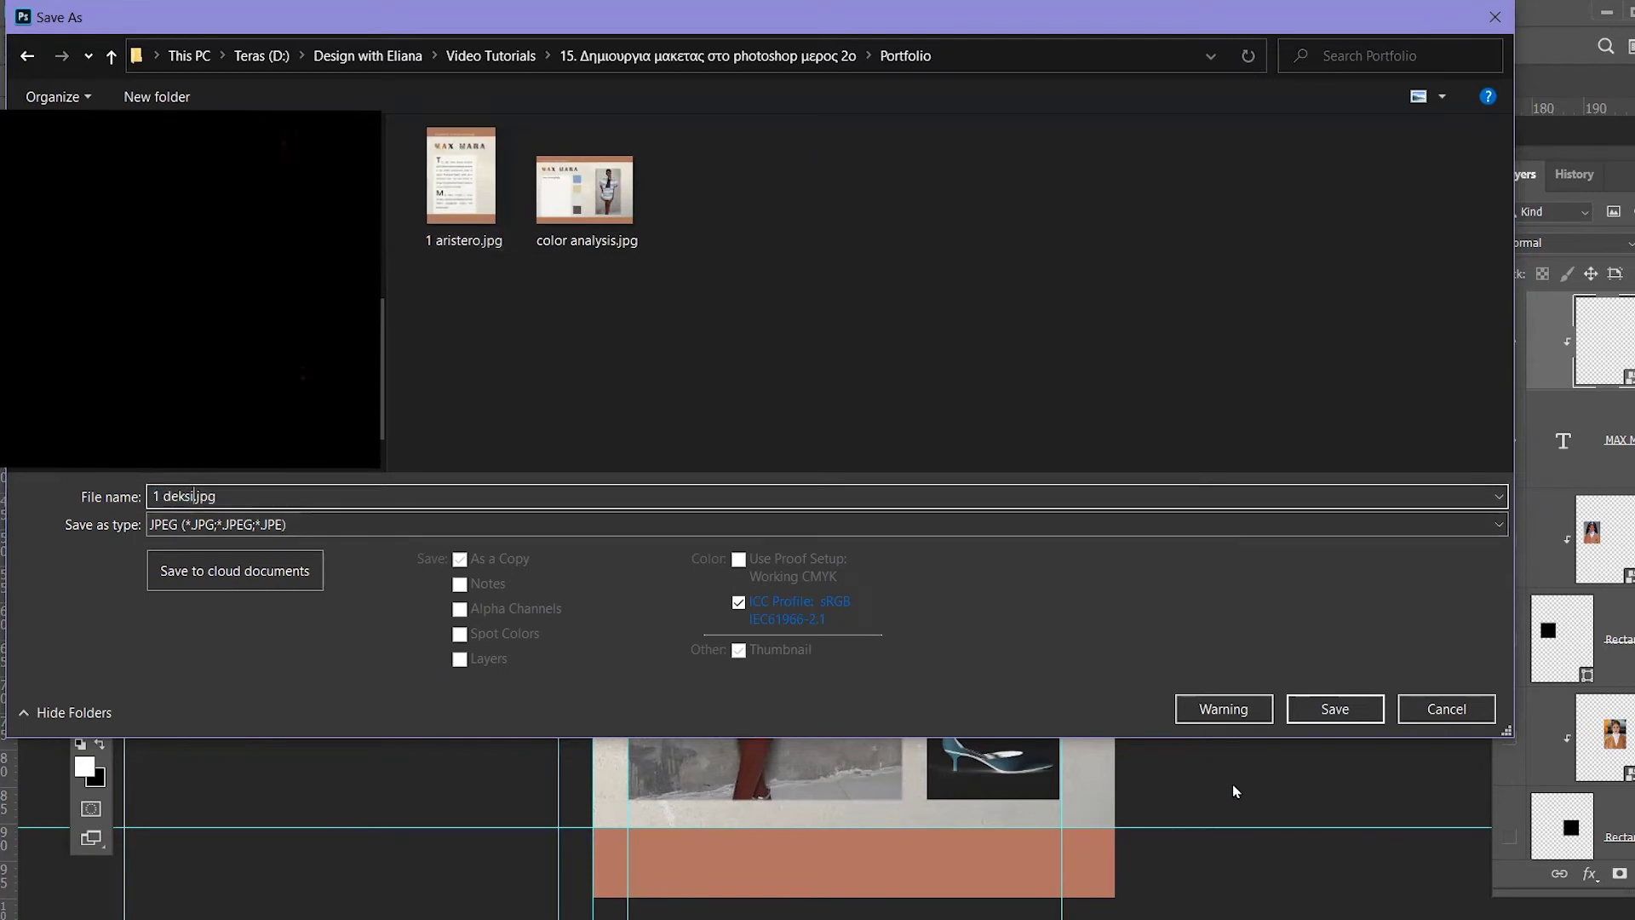
pyautogui.click(1331, 709)
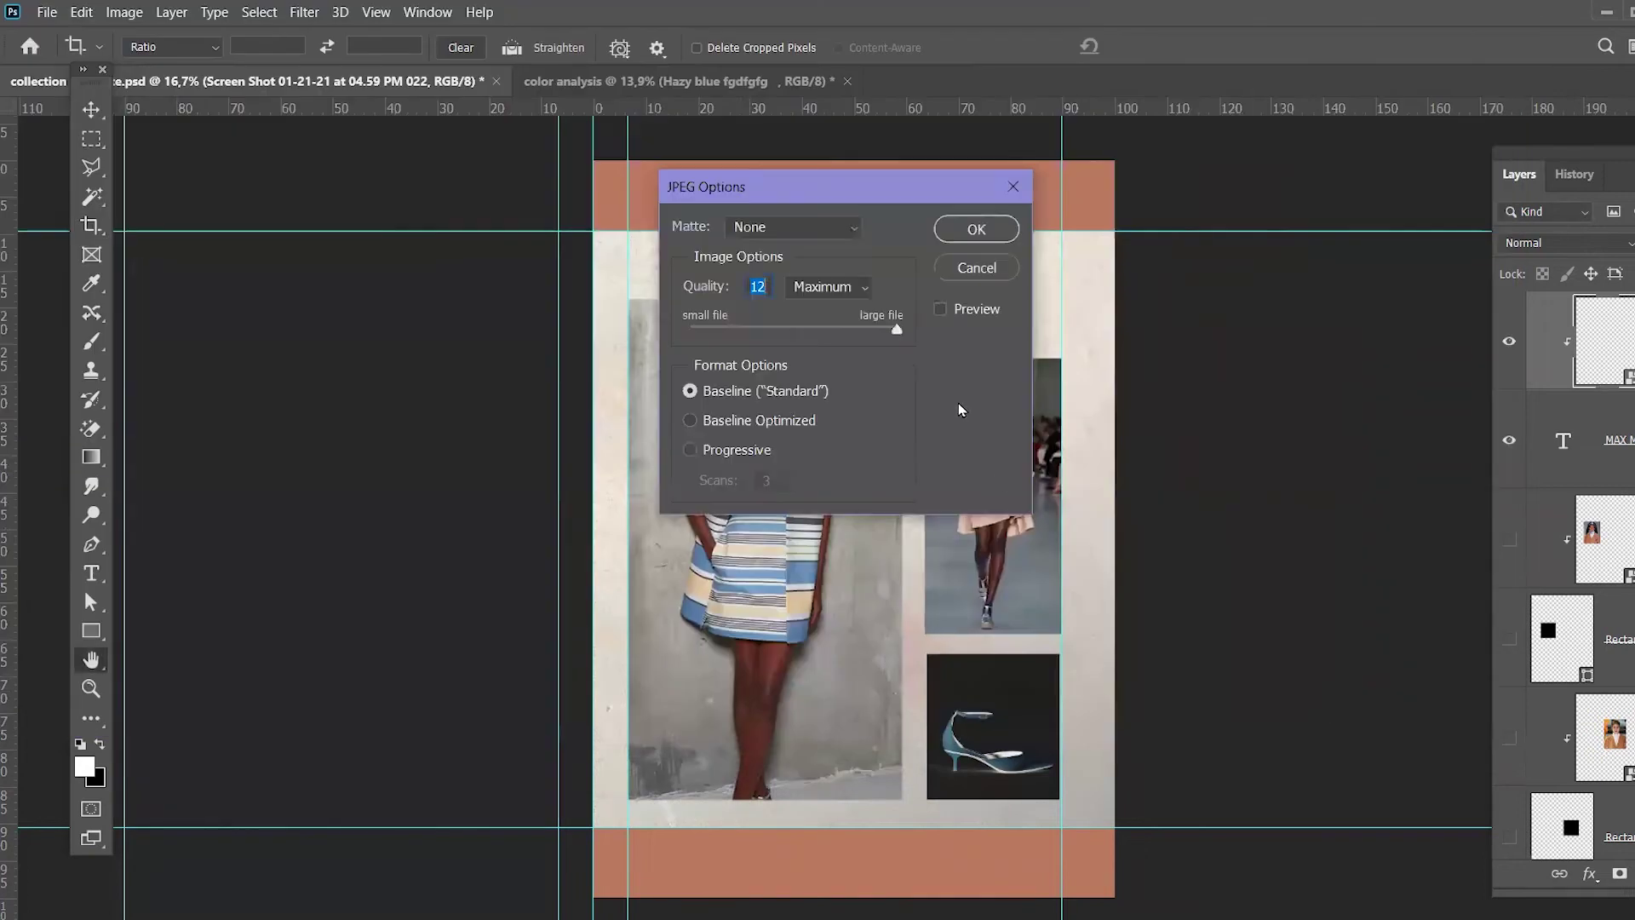
pyautogui.click(1020, 226)
pyautogui.moveTo(272, 162)
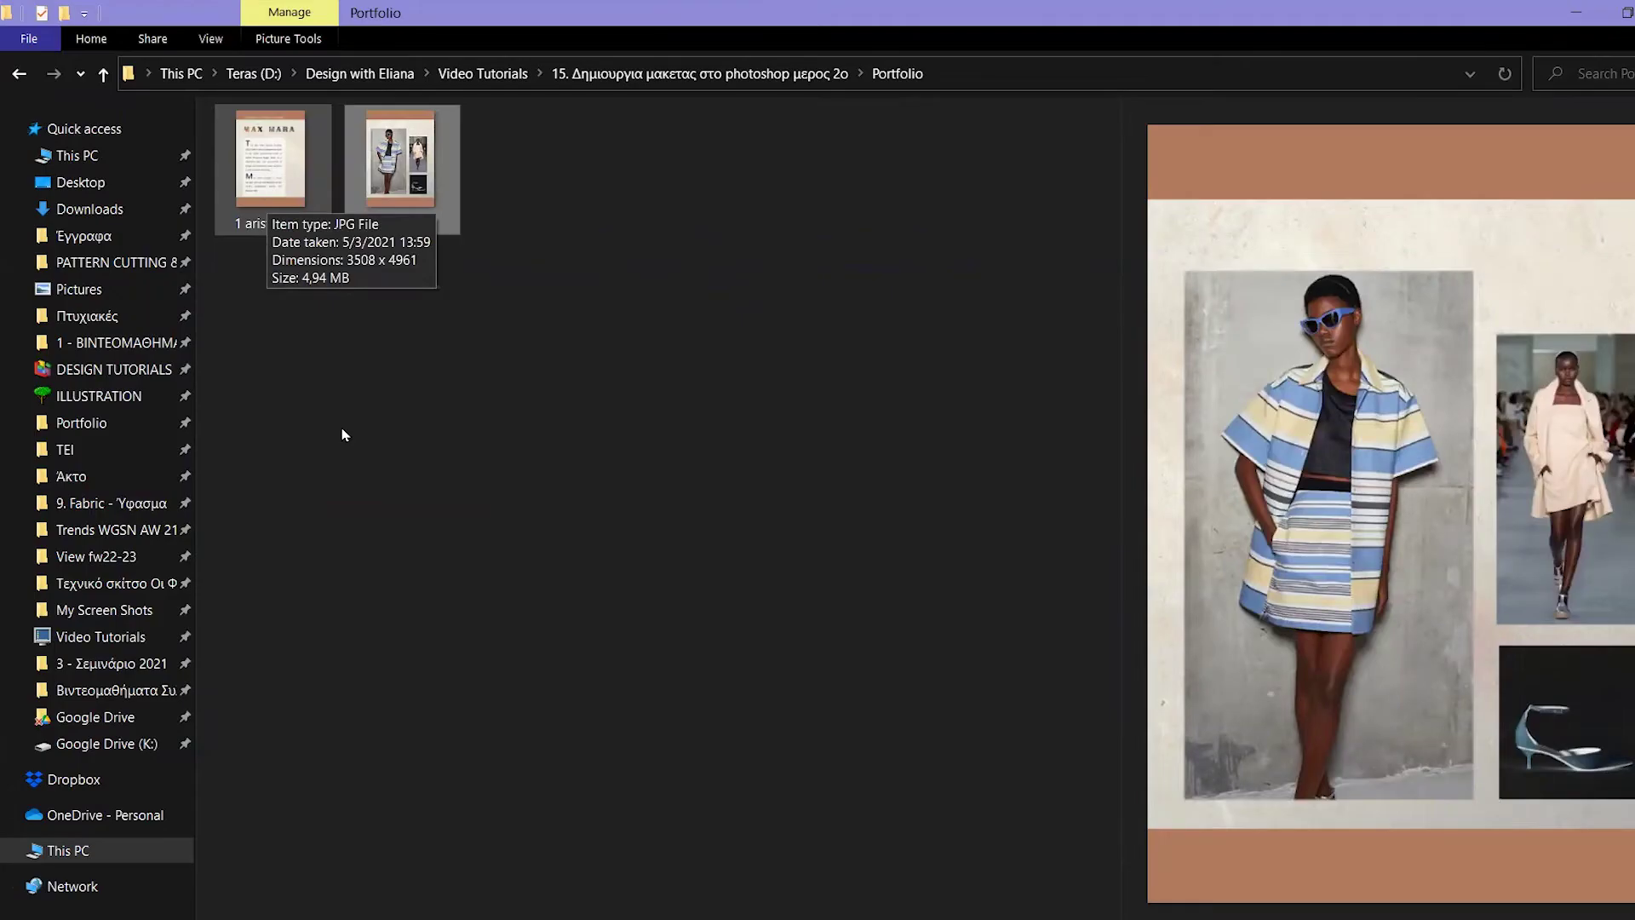
# Step: Preview the 1 aristero and 1 deksi JPEGs, then return to Photoshop's color analysis document
pyautogui.click(285, 181)
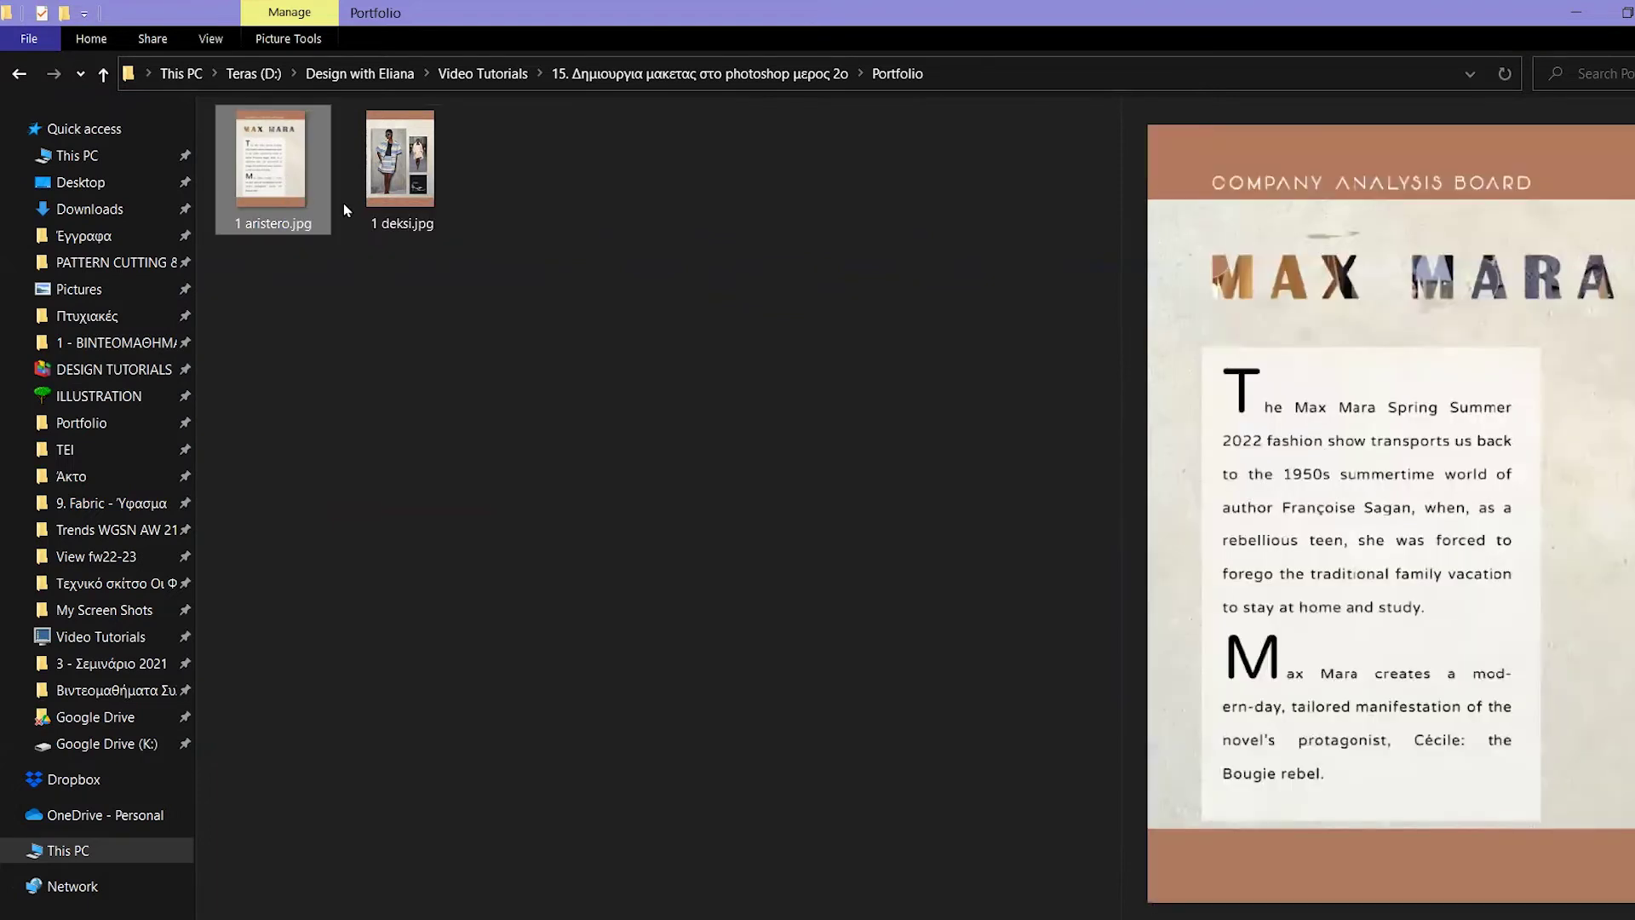
pyautogui.click(399, 185)
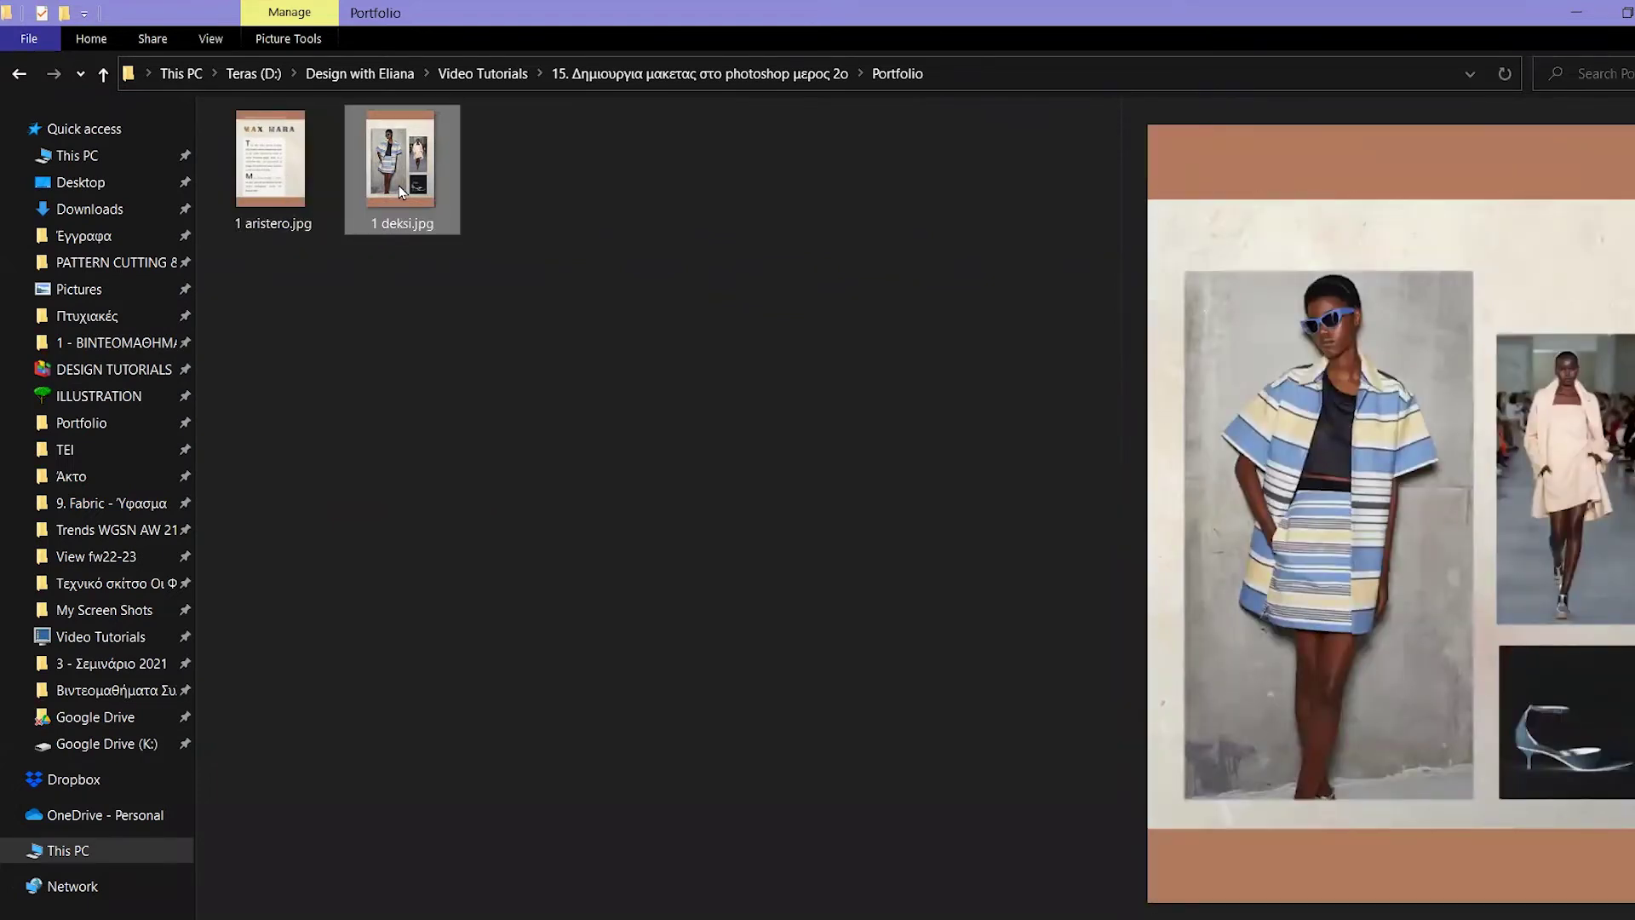
pyautogui.hotkey('alt', 'Tab')
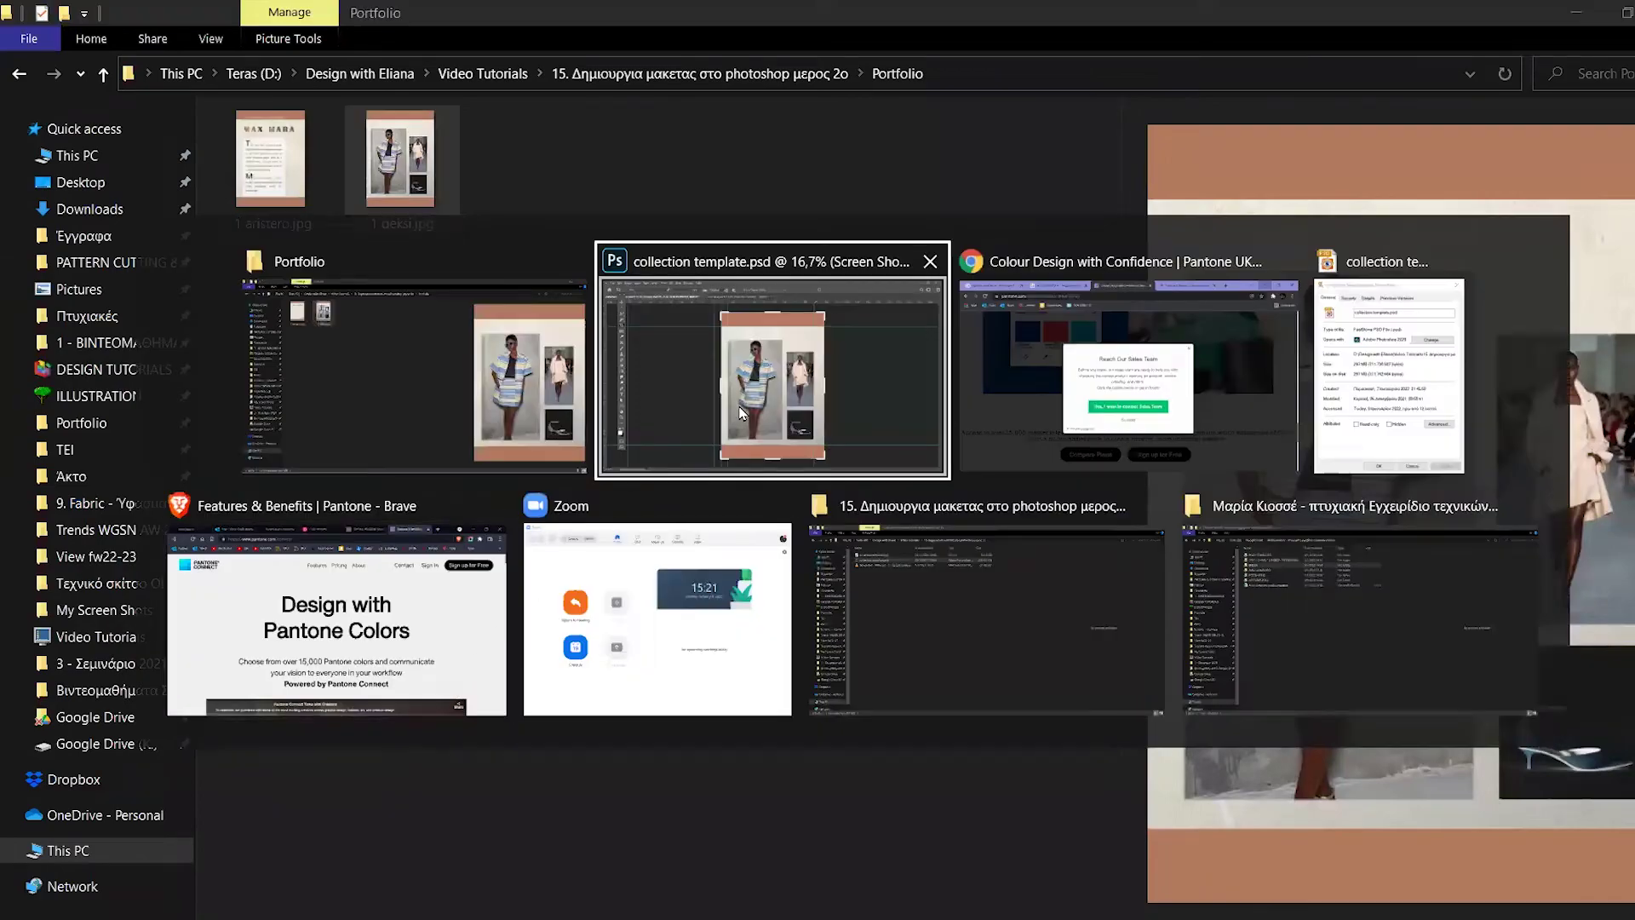
pyautogui.click(771, 366)
pyautogui.click(525, 81)
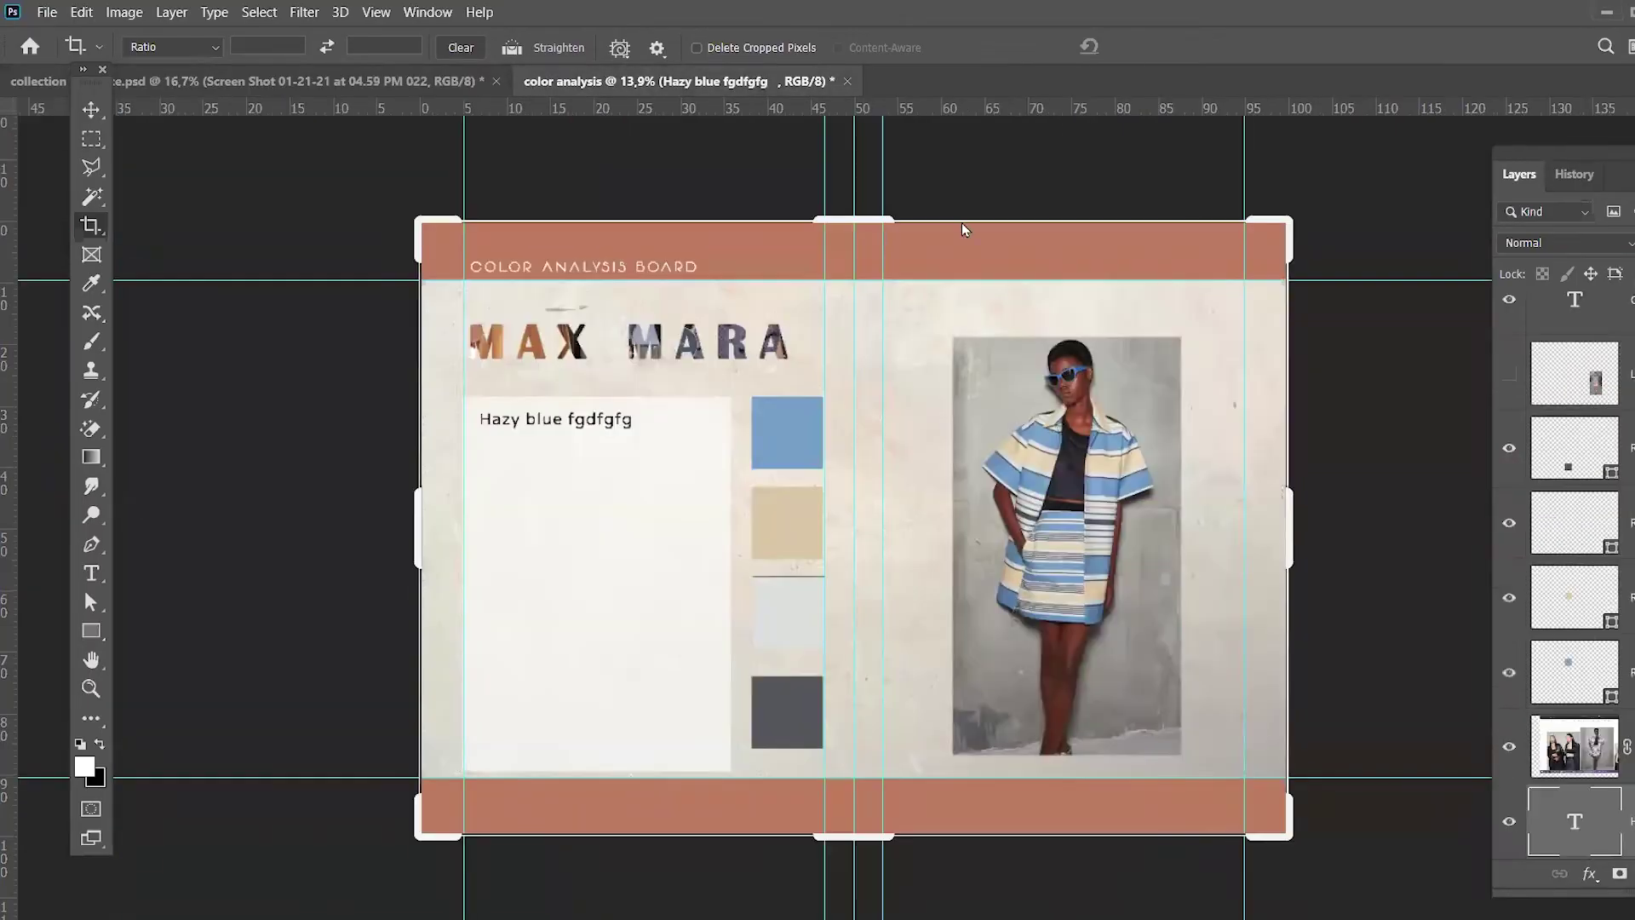
# Step: Crop the color analysis board to its left page and export it as JPEG '2 color analysis aristero'
pyautogui.moveTo(1290, 523); pyautogui.dragTo(1081, 543)
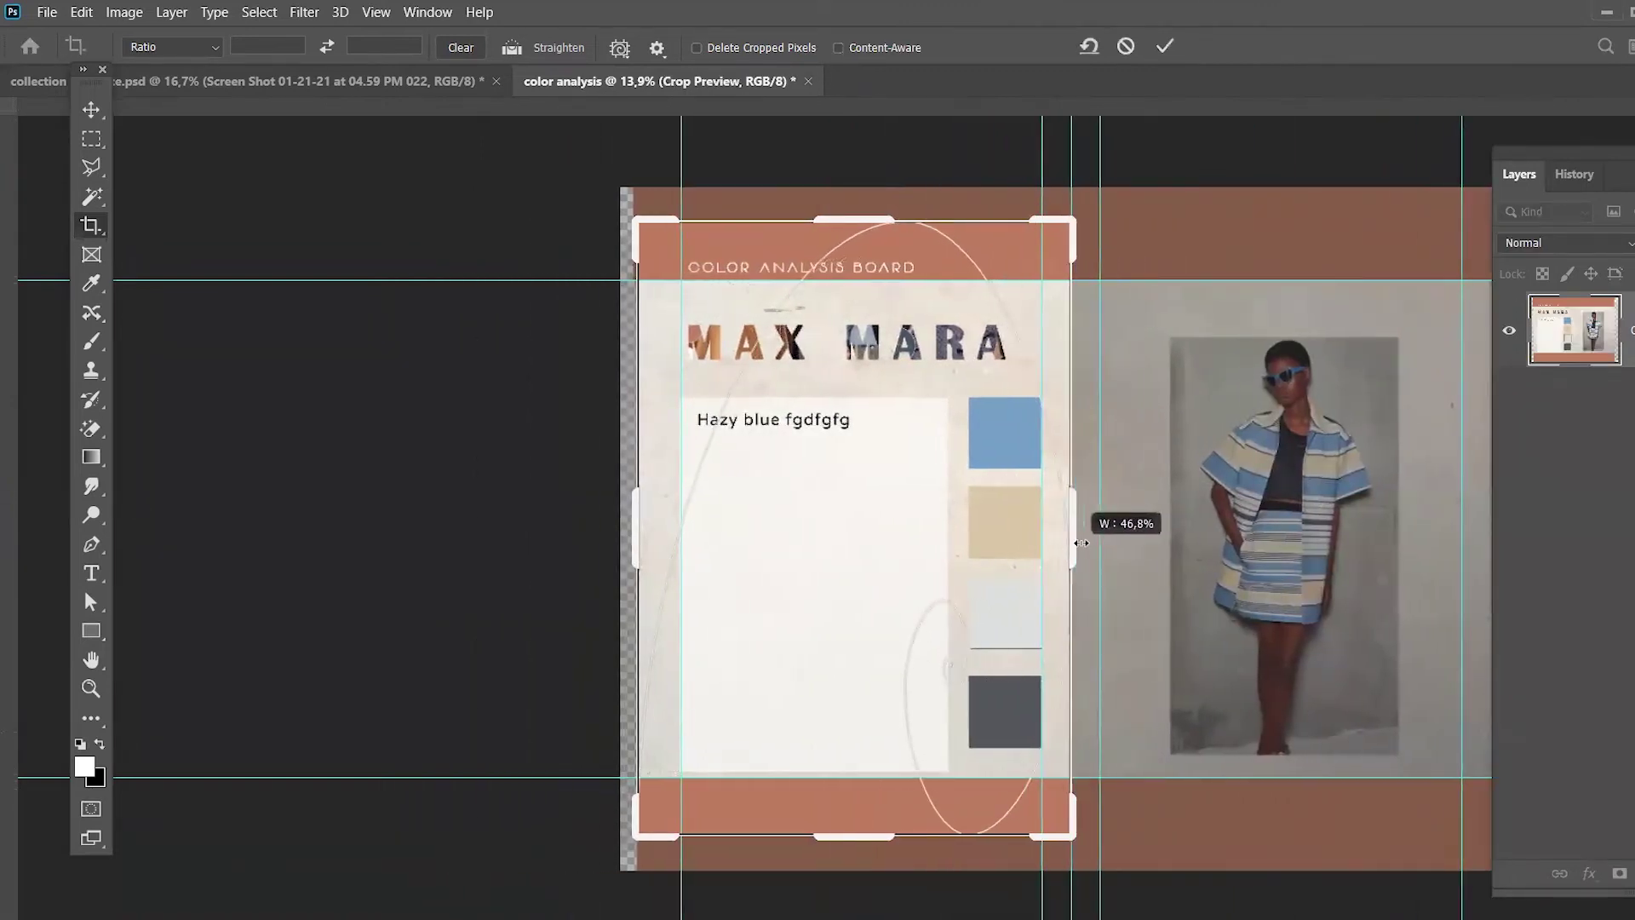
pyautogui.click(1165, 46)
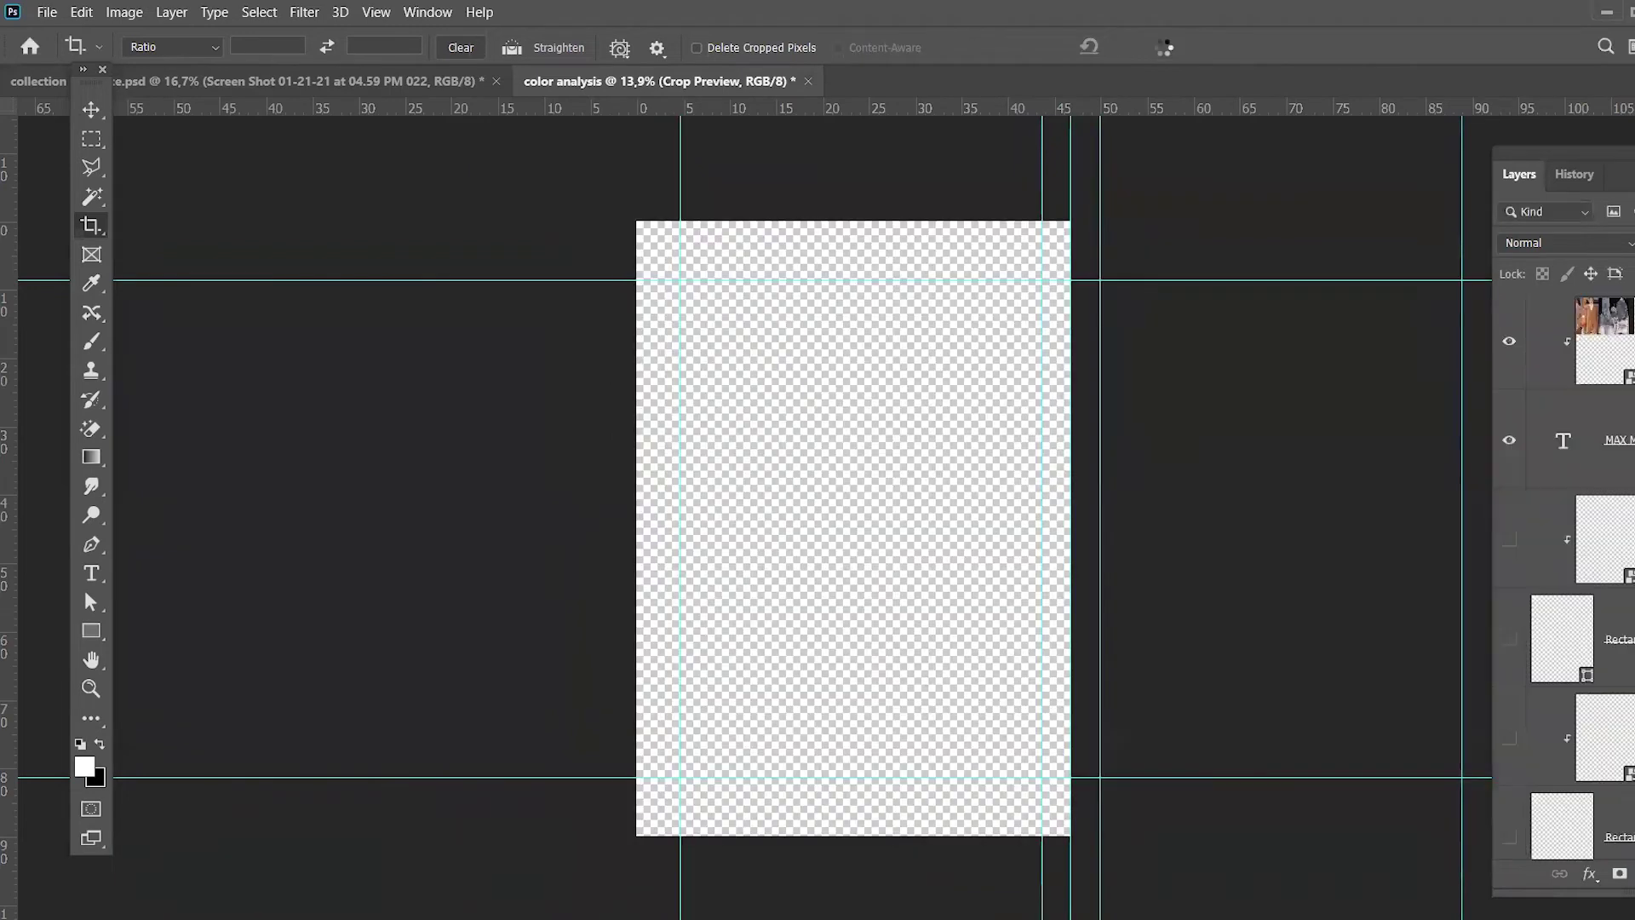
pyautogui.click(47, 12)
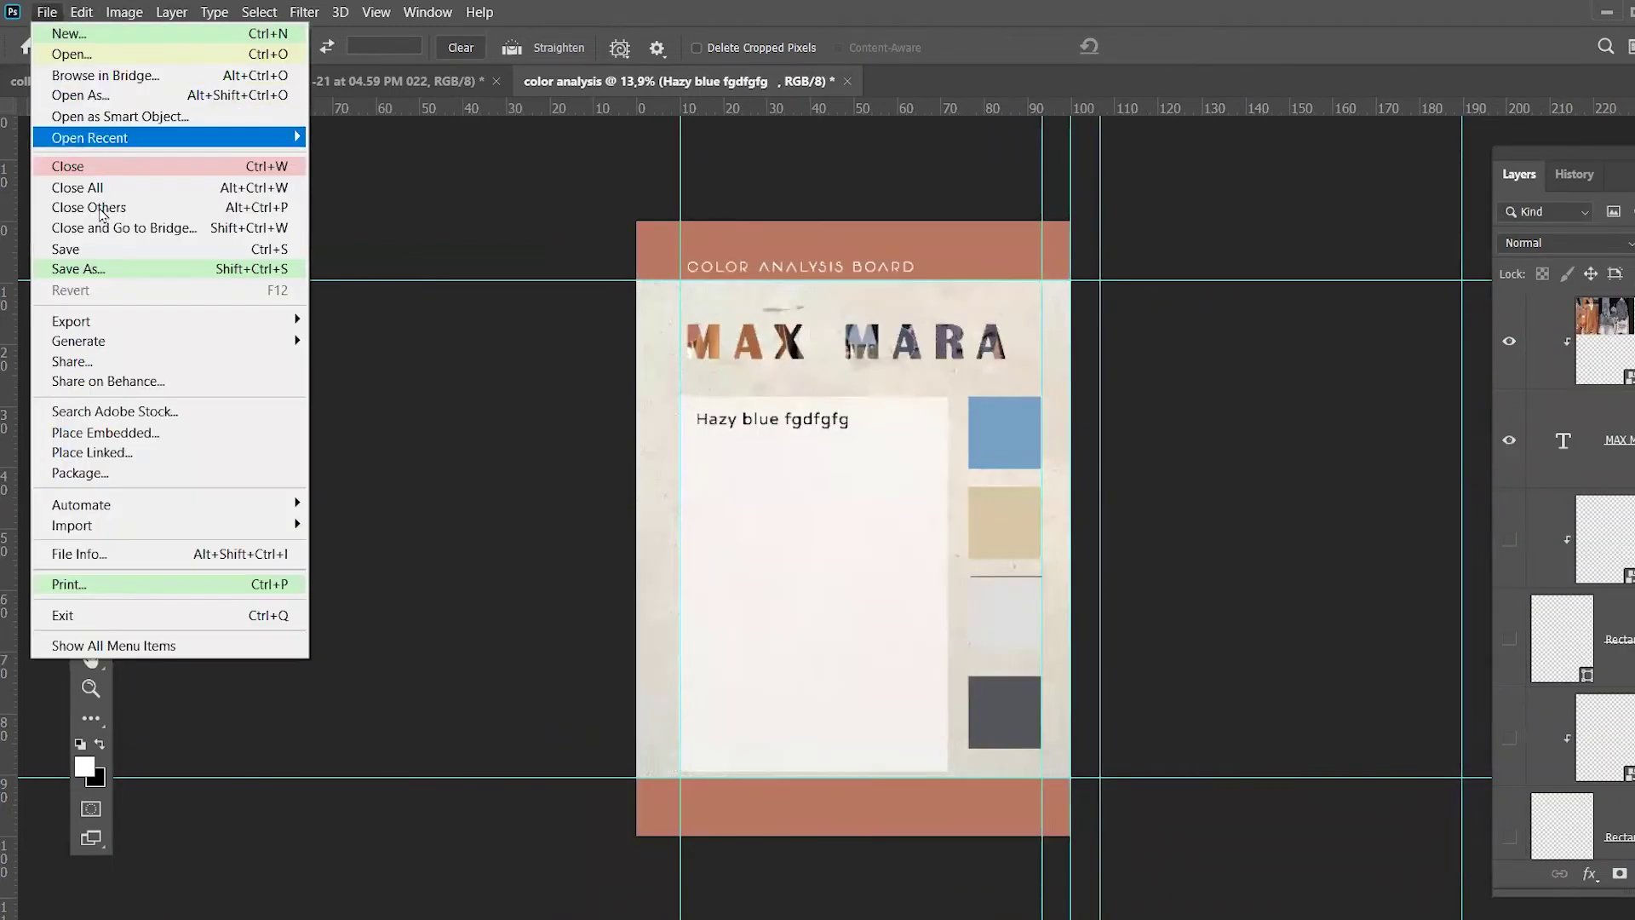
pyautogui.click(105, 267)
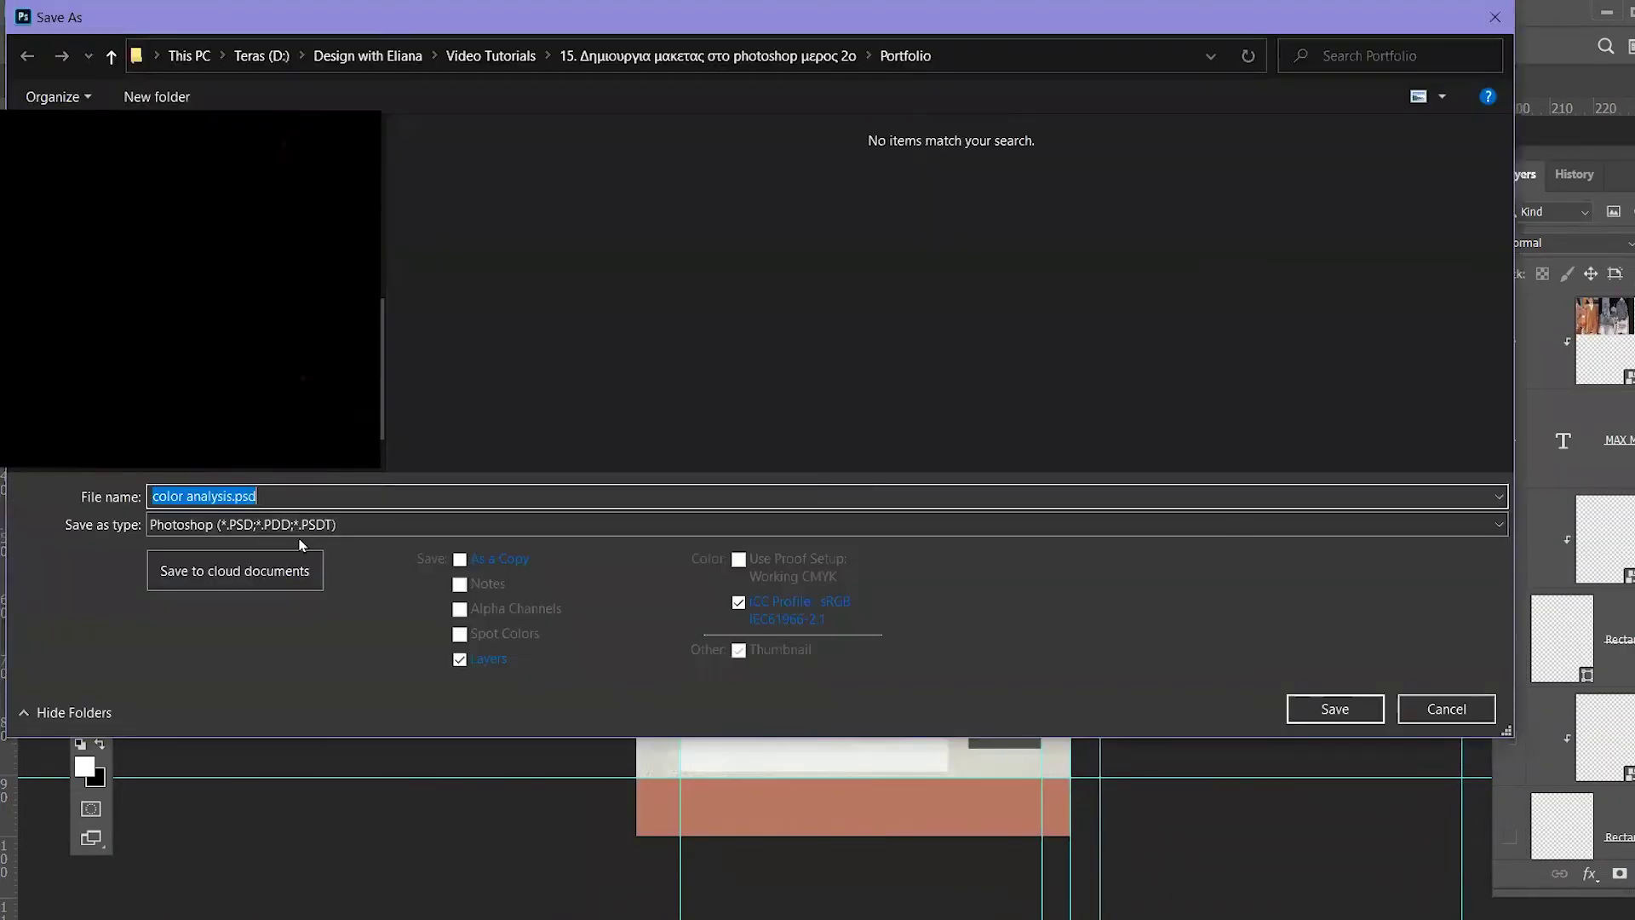
pyautogui.click(298, 526)
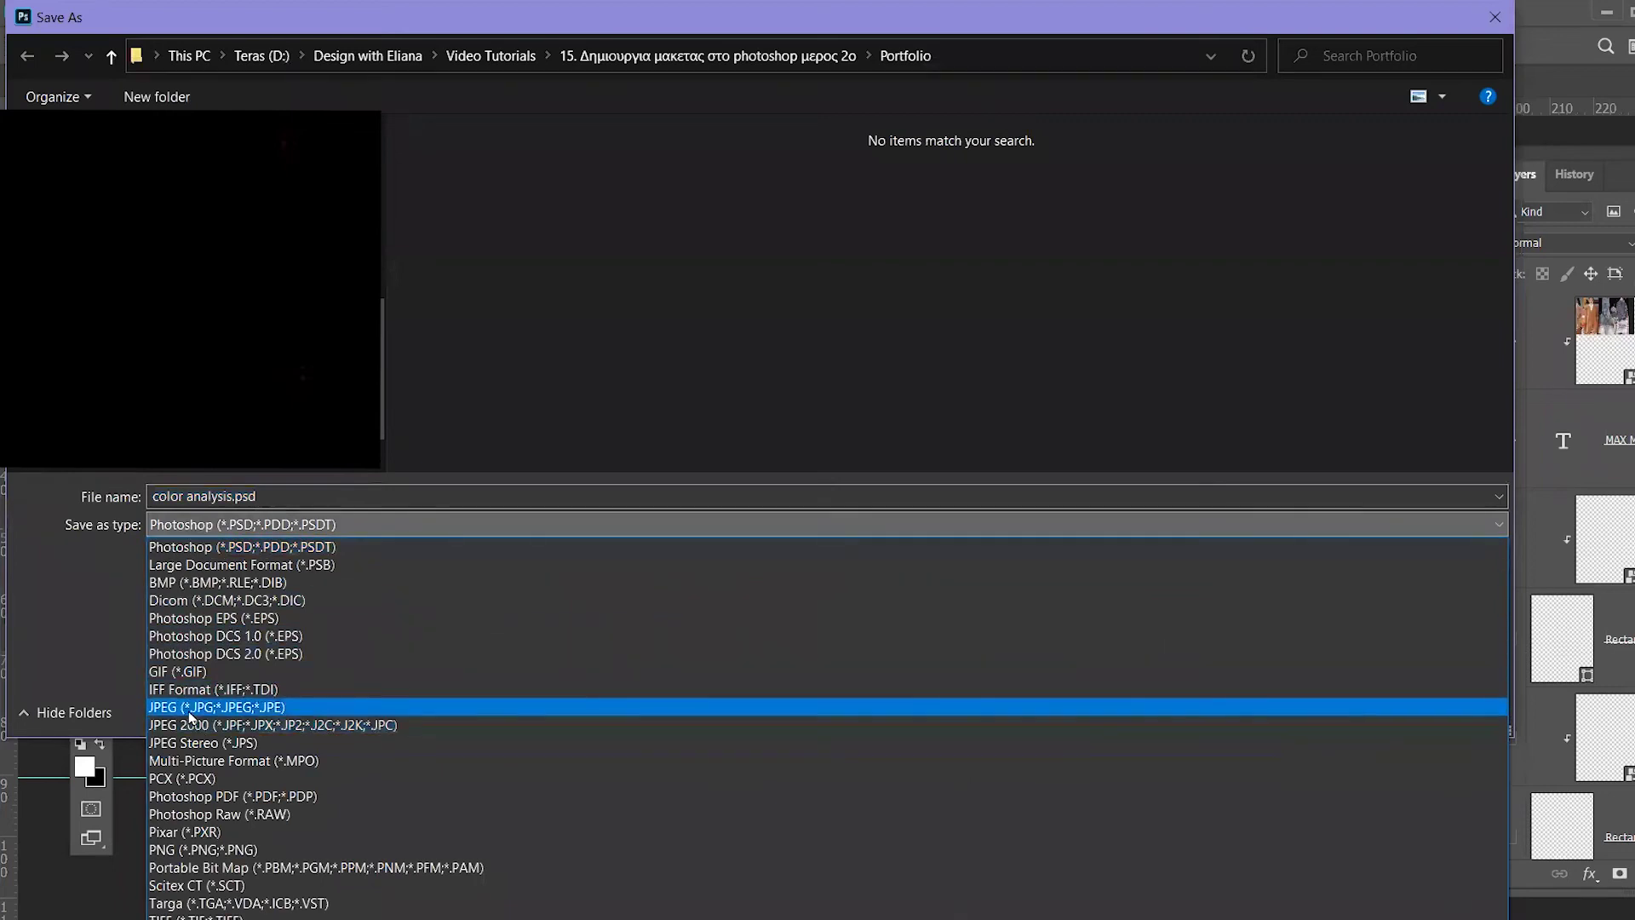
pyautogui.click(191, 715)
pyautogui.click(153, 495)
pyautogui.write('2 ')
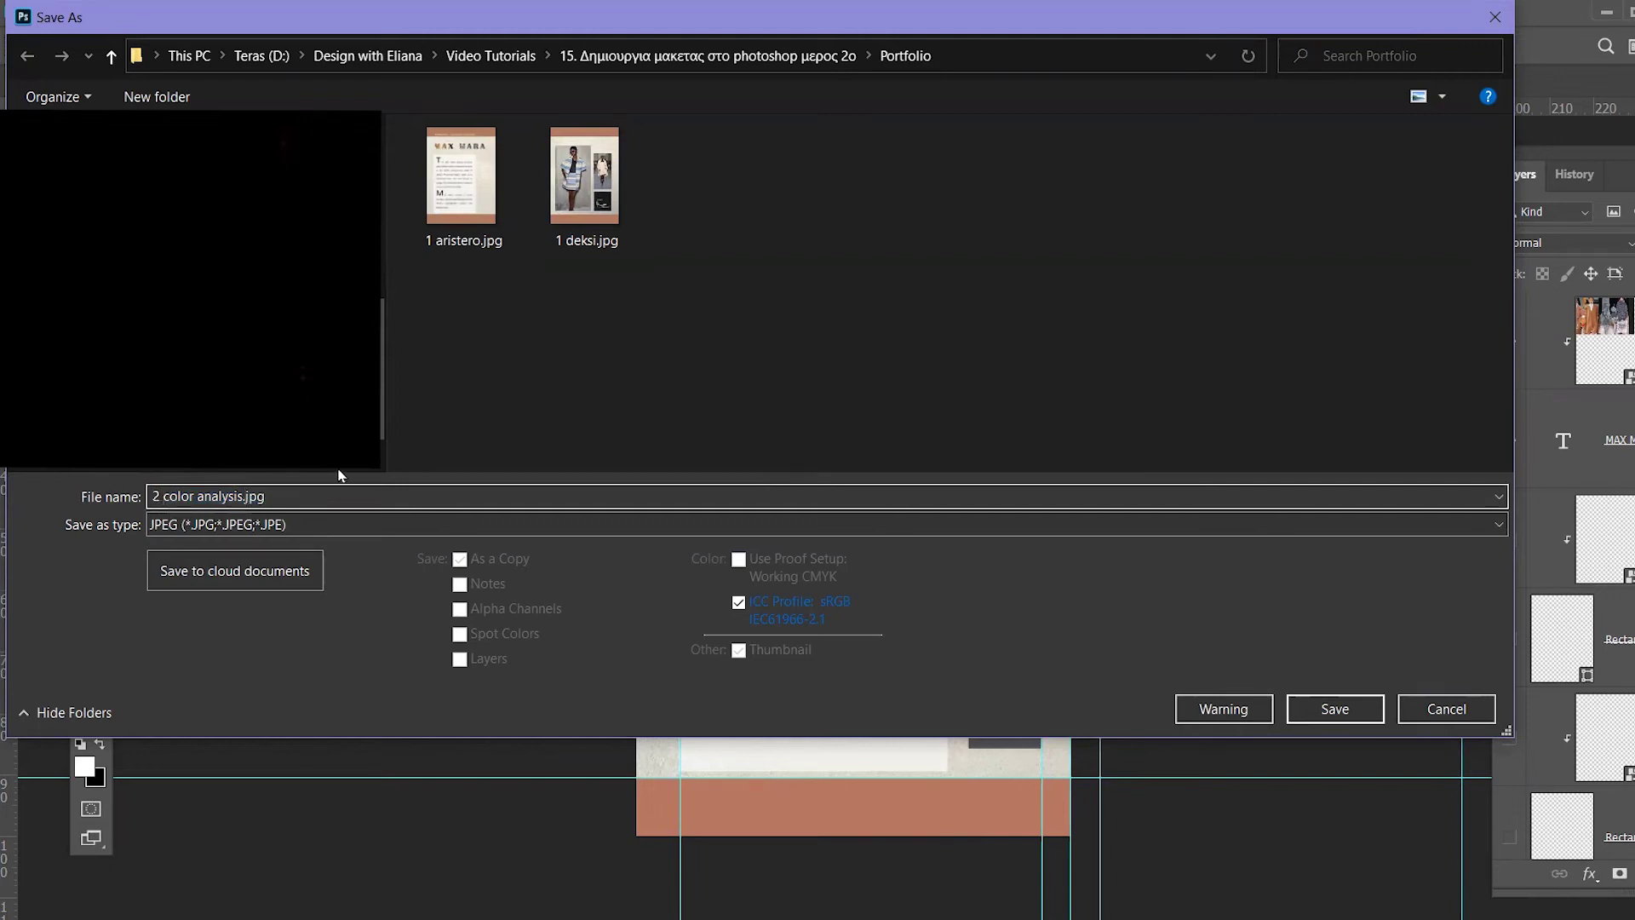
pyautogui.write(' aristero')
pyautogui.click(1334, 708)
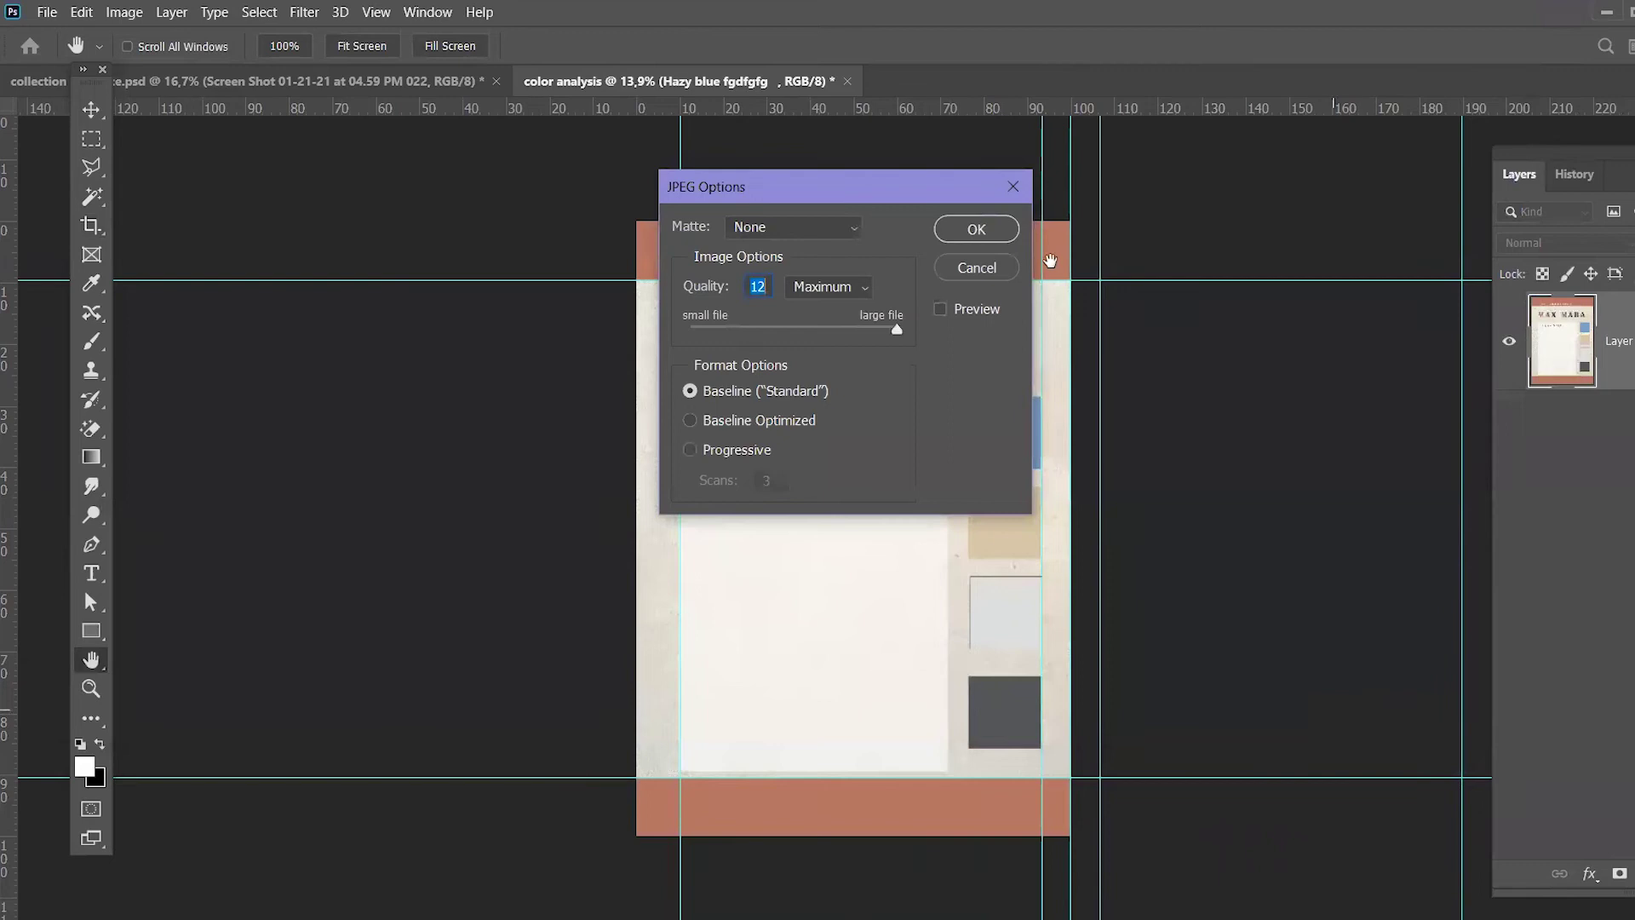
pyautogui.click(976, 229)
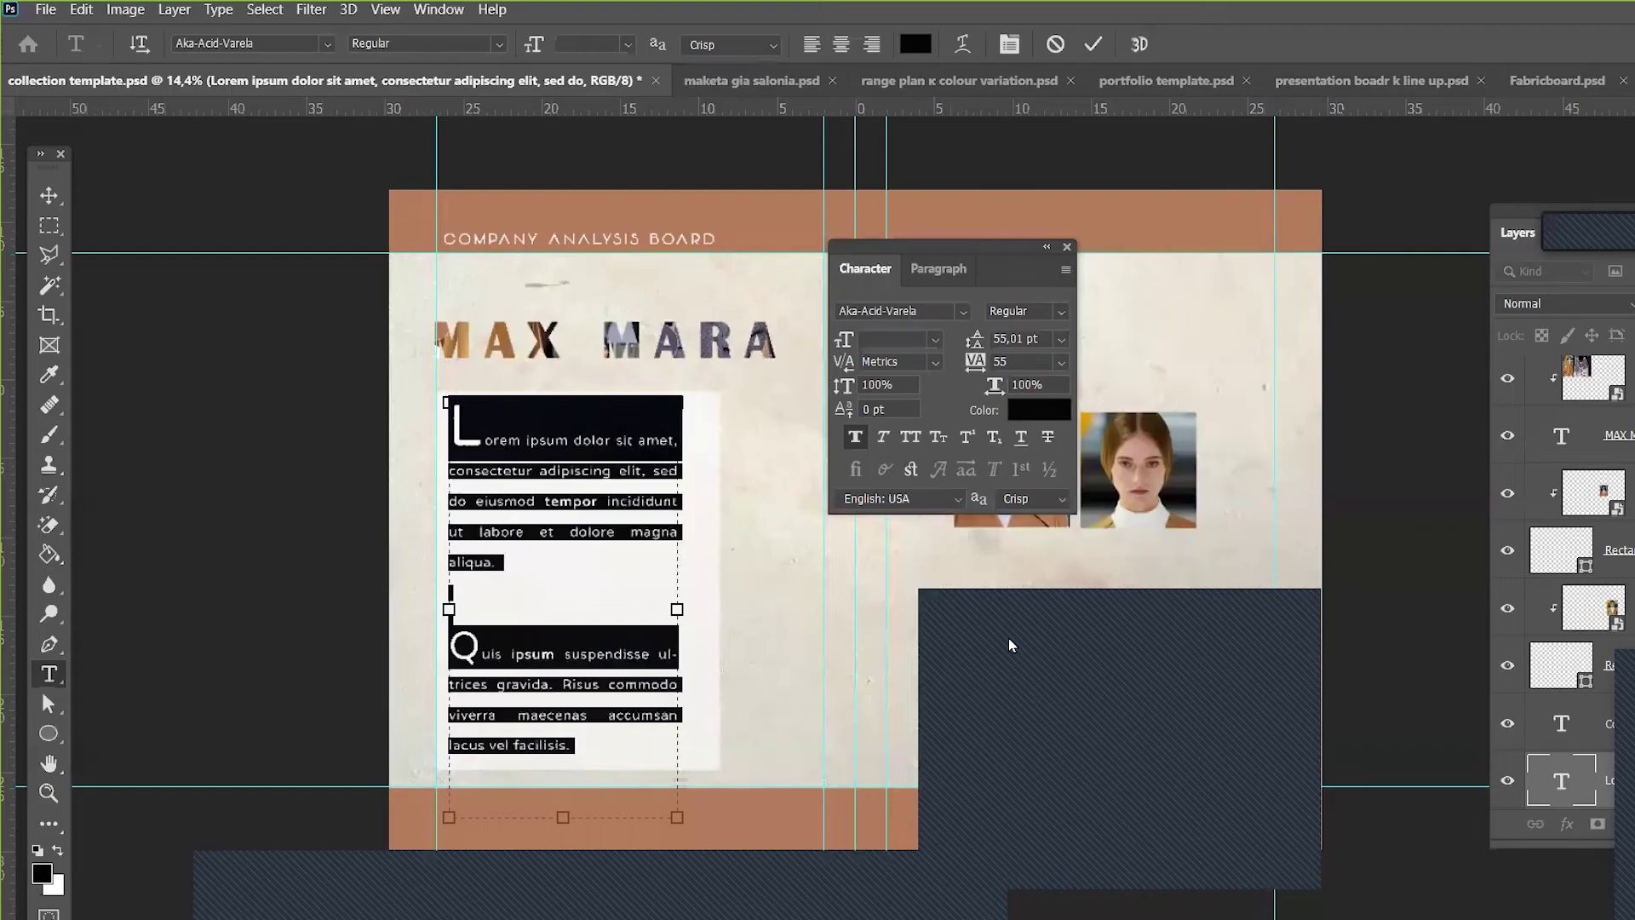
# Step: Preview left, center and right alignment, then set the first paragraph to Justify Last Left
pyautogui.click(939, 269)
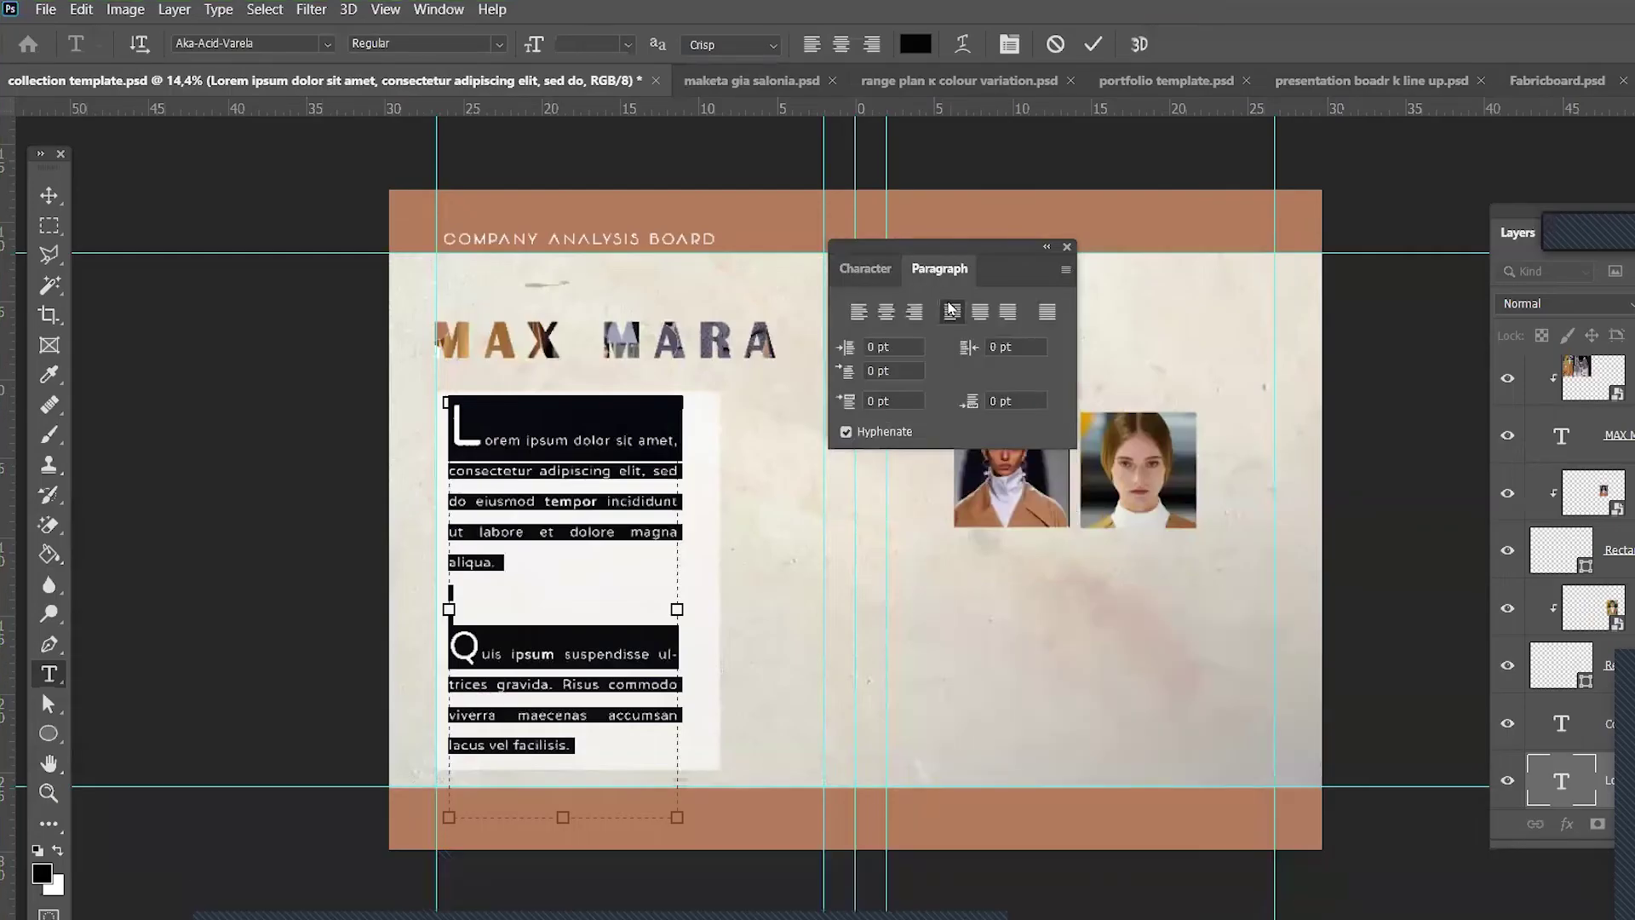
pyautogui.click(858, 311)
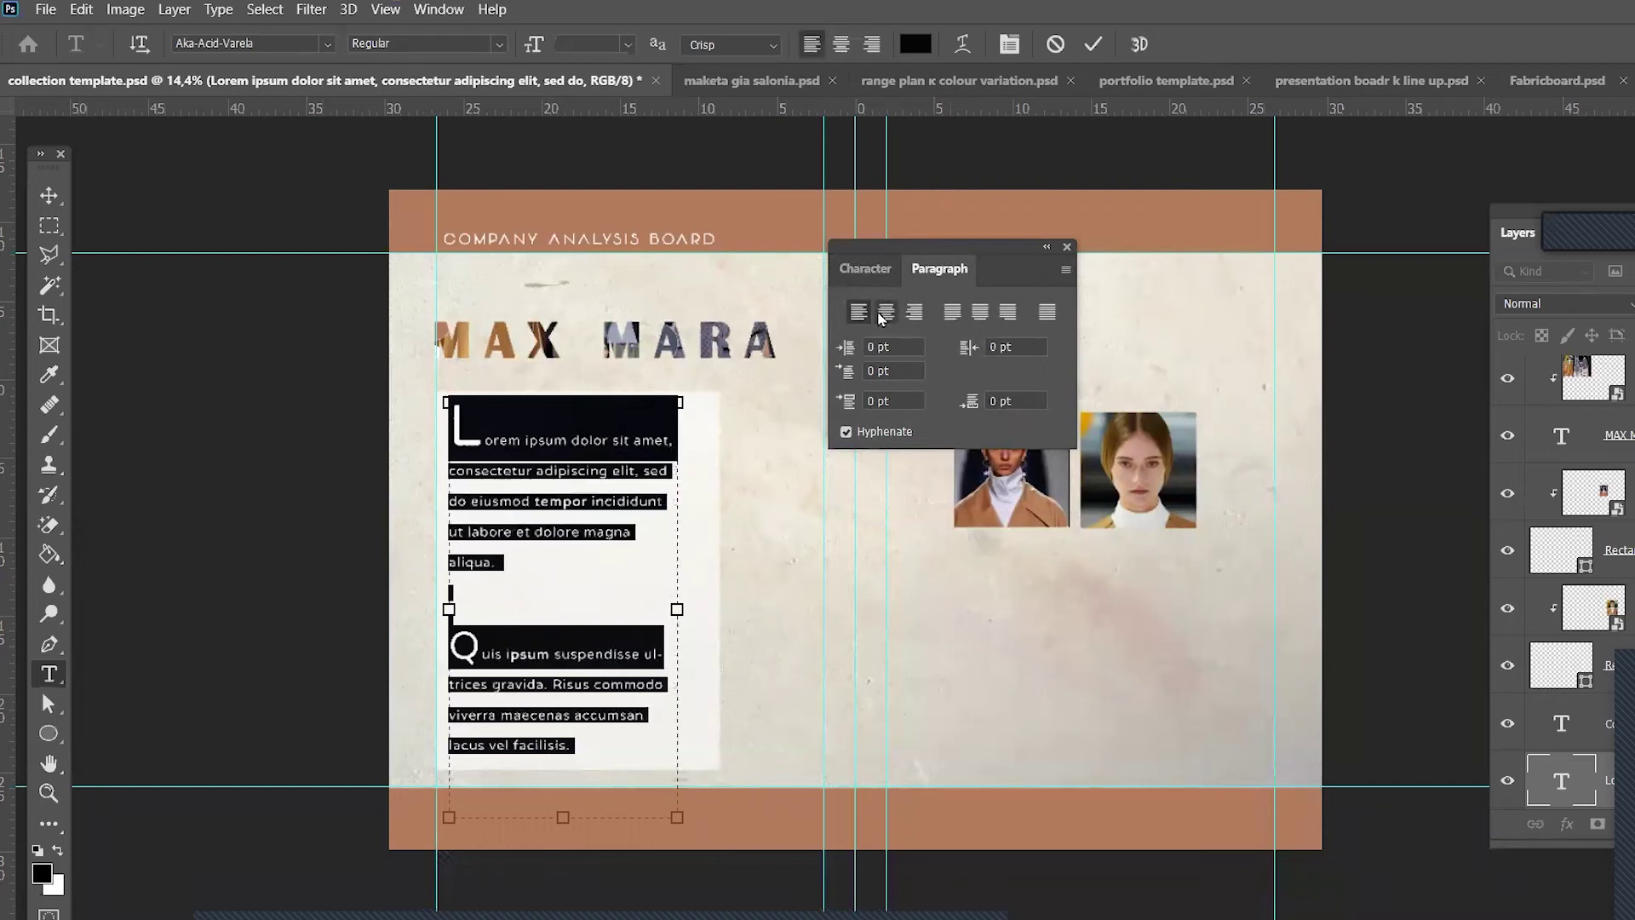
pyautogui.click(884, 313)
pyautogui.click(914, 312)
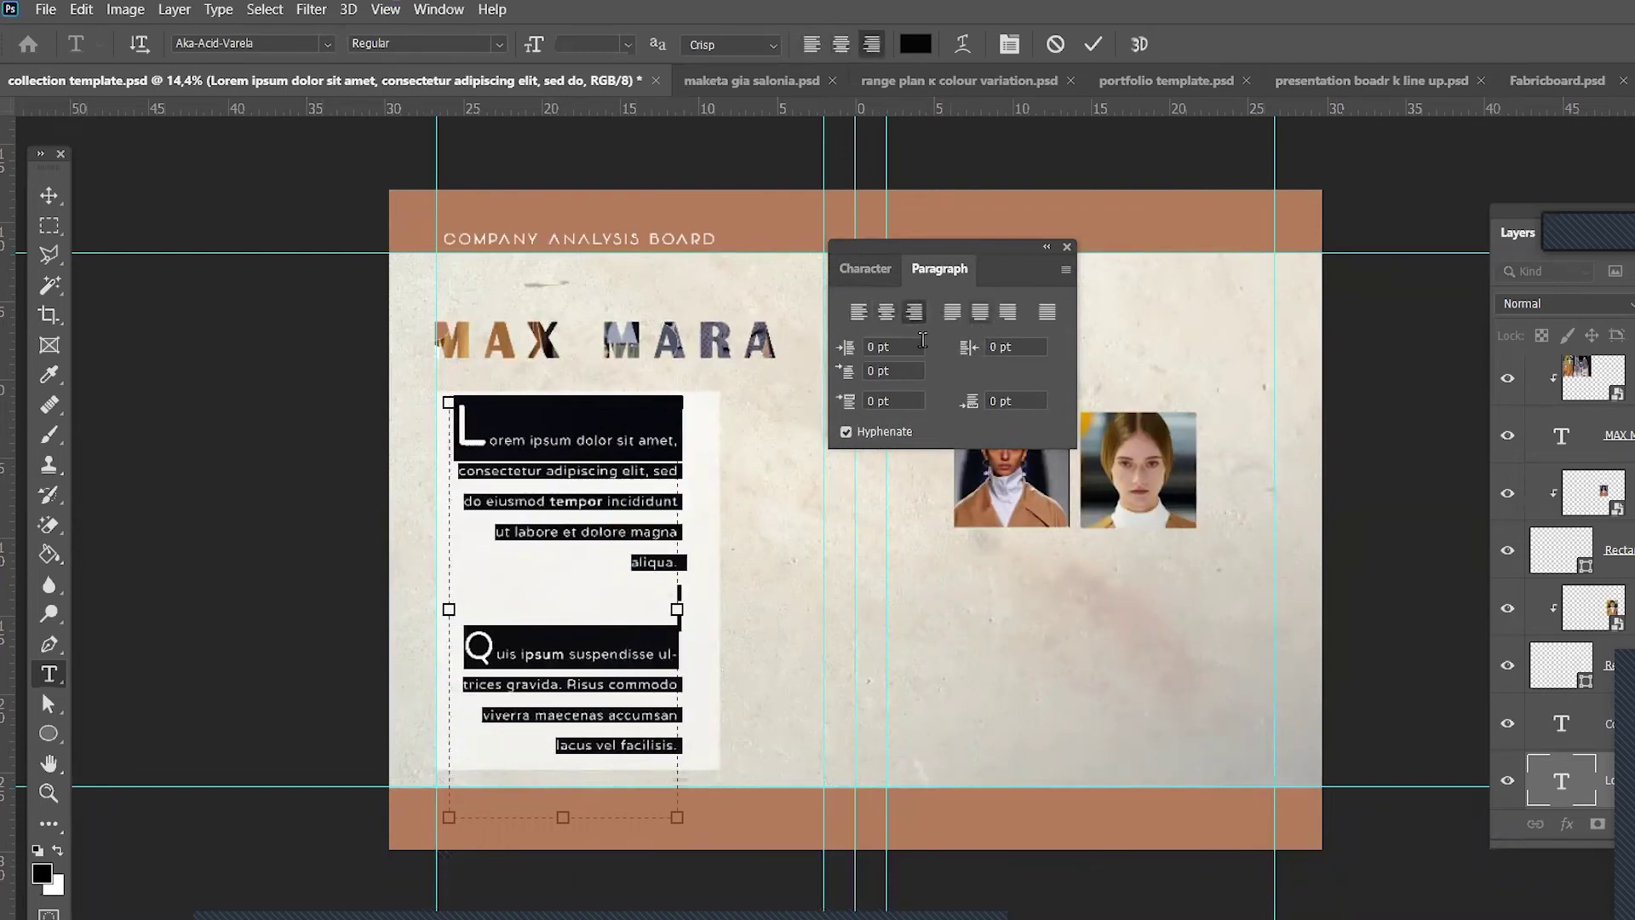
pyautogui.click(647, 478)
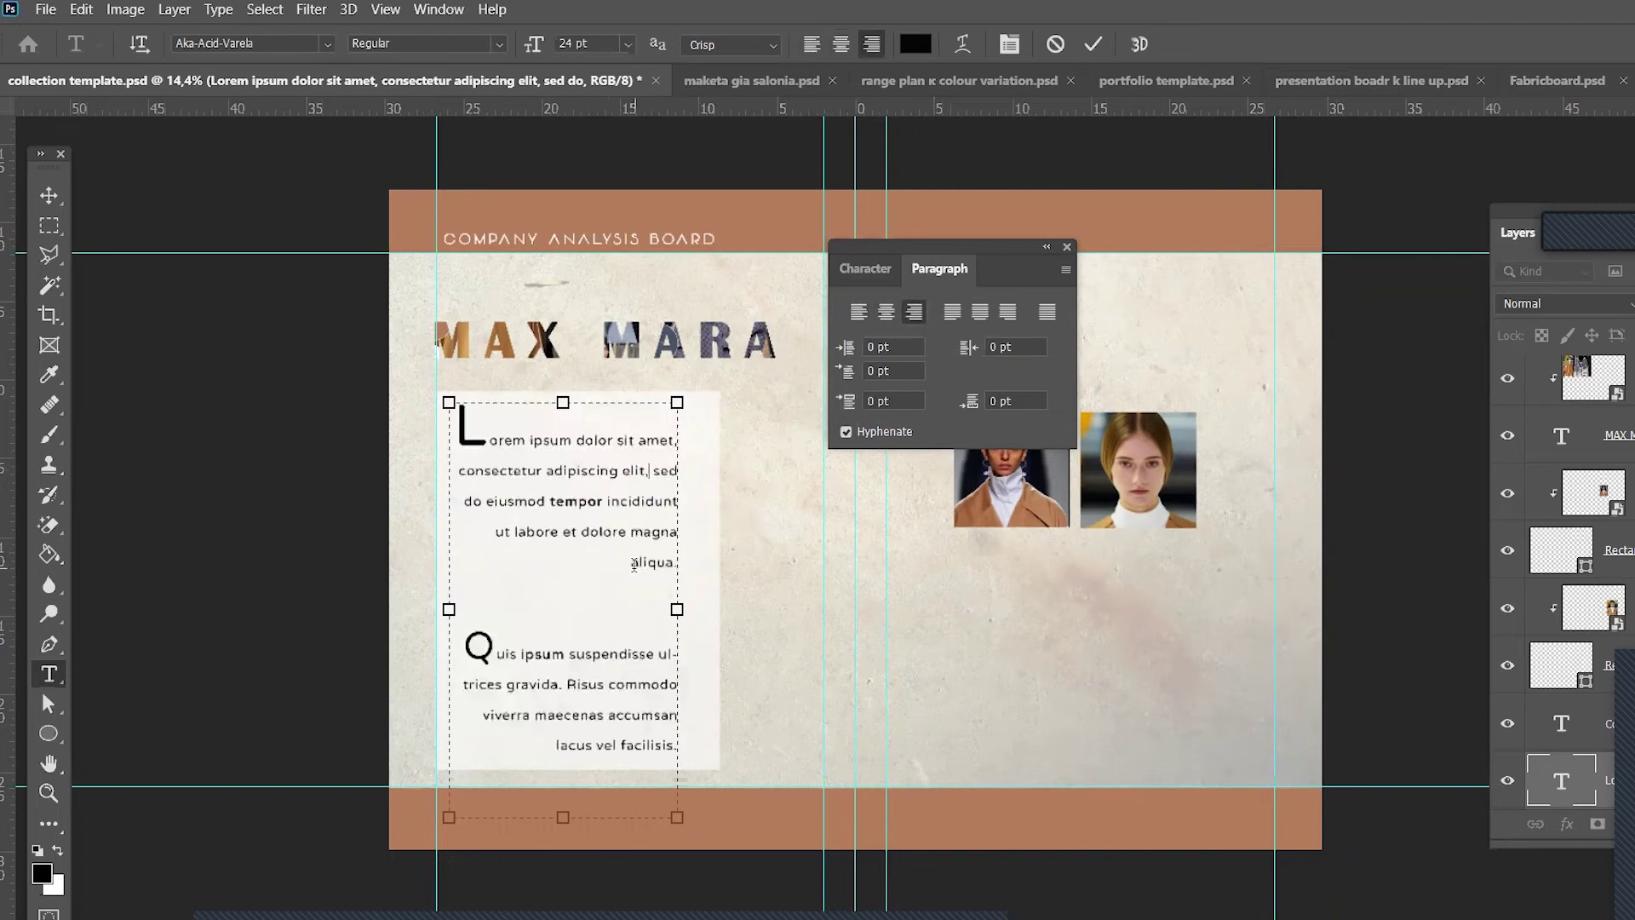
pyautogui.click(956, 318)
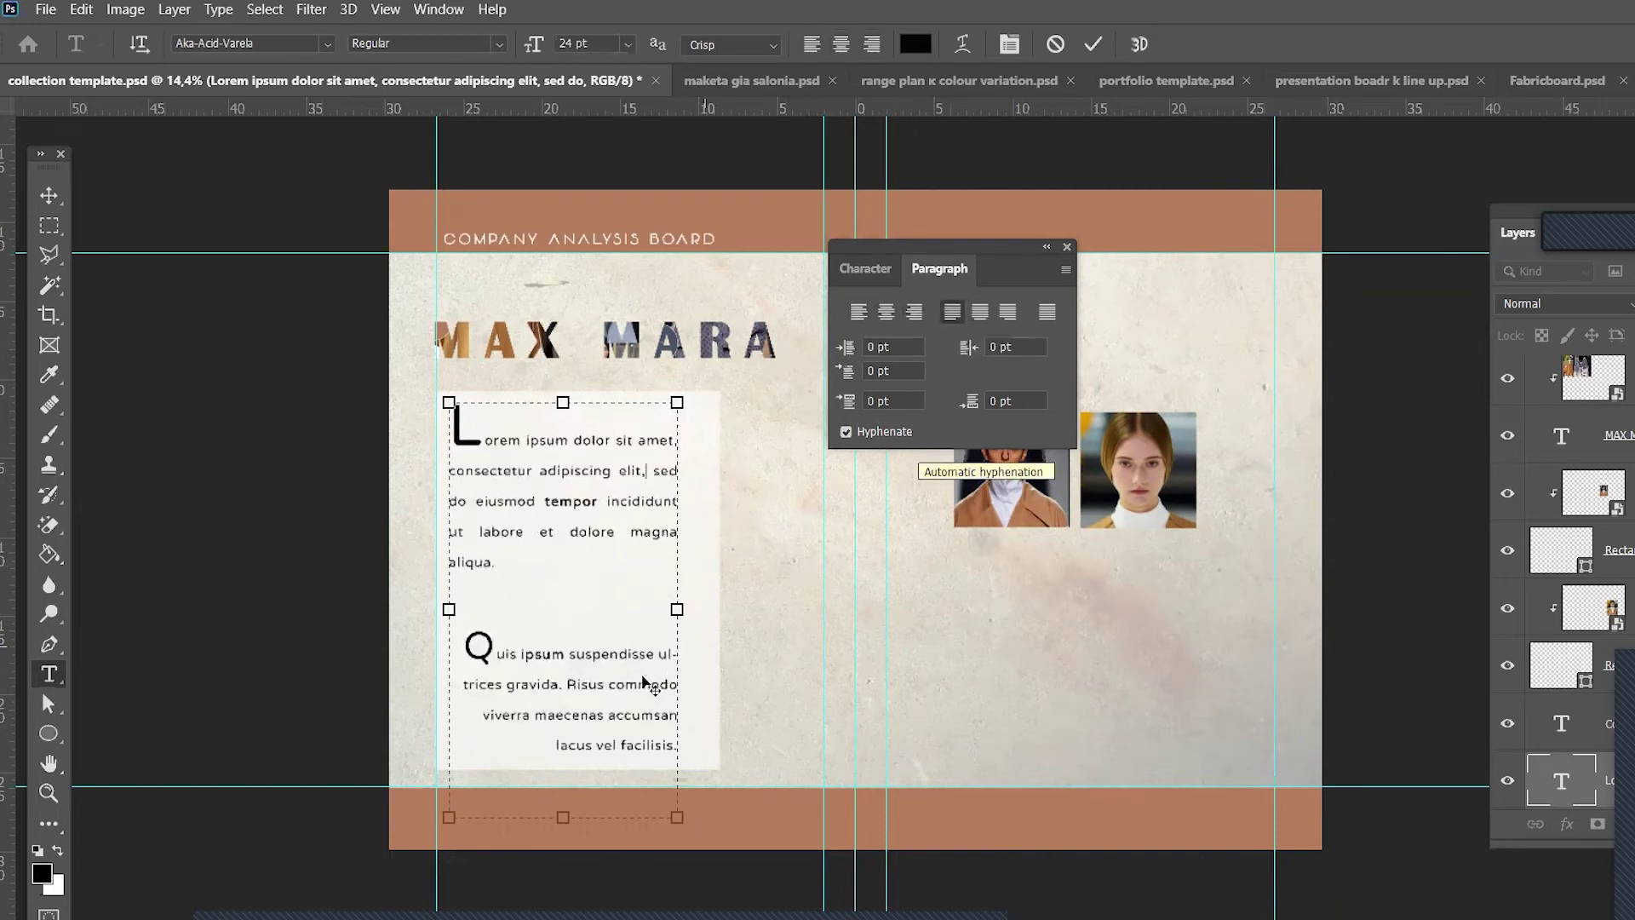
# Step: Commit the text edit with the Move tool, then select and deselect the DSC_3527 texture layer
pyautogui.click(1067, 249)
pyautogui.click(49, 195)
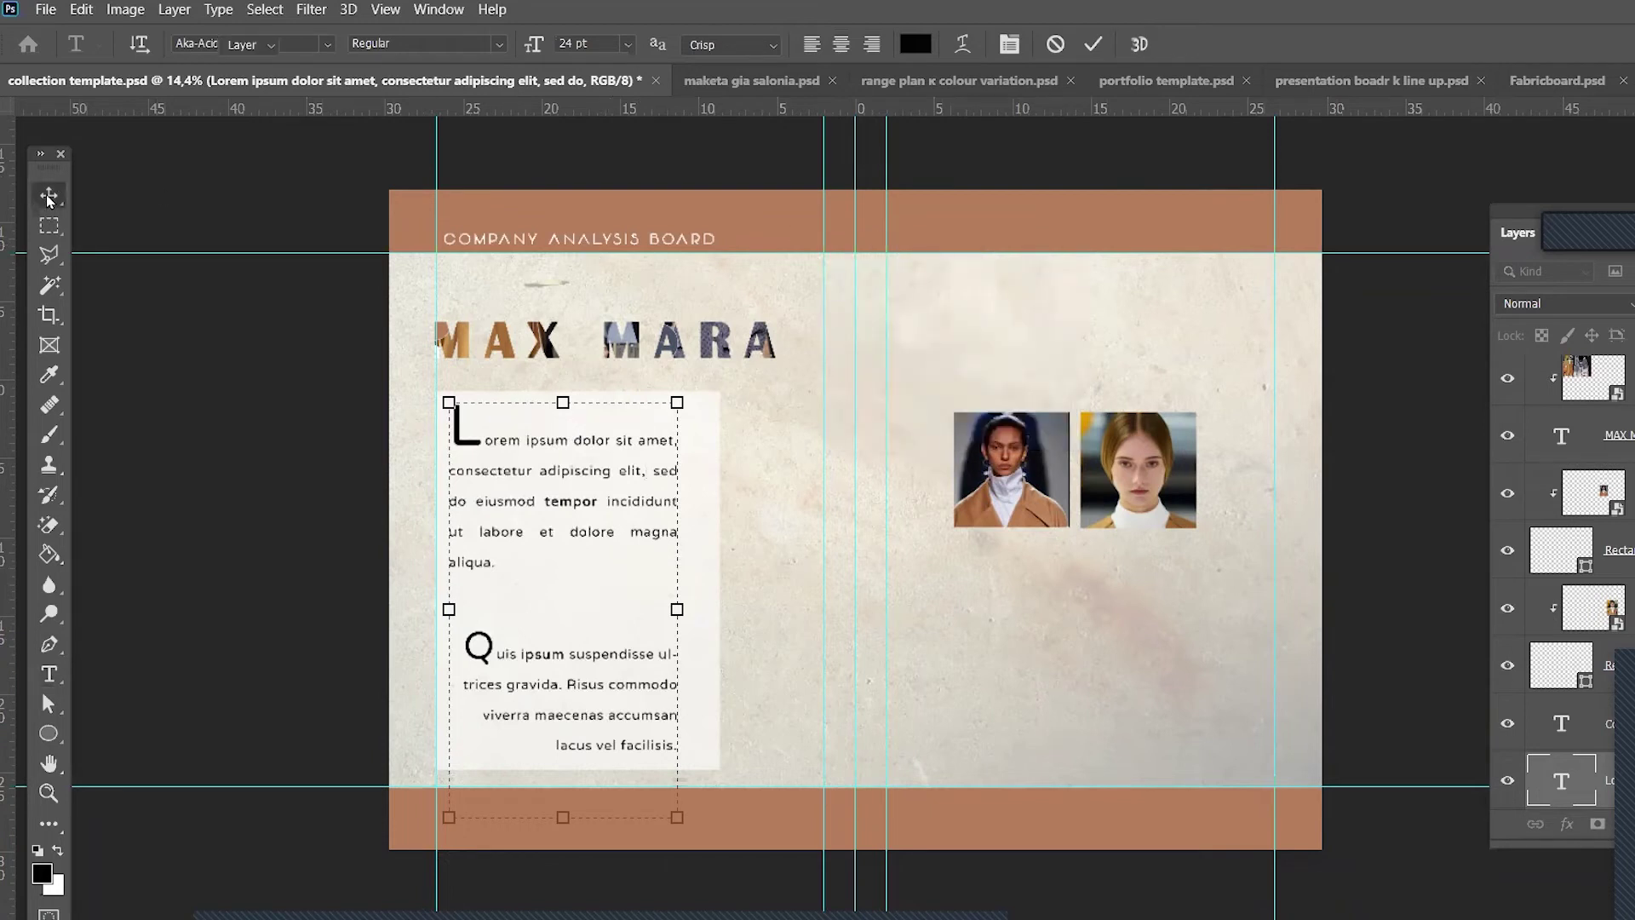
pyautogui.click(756, 572)
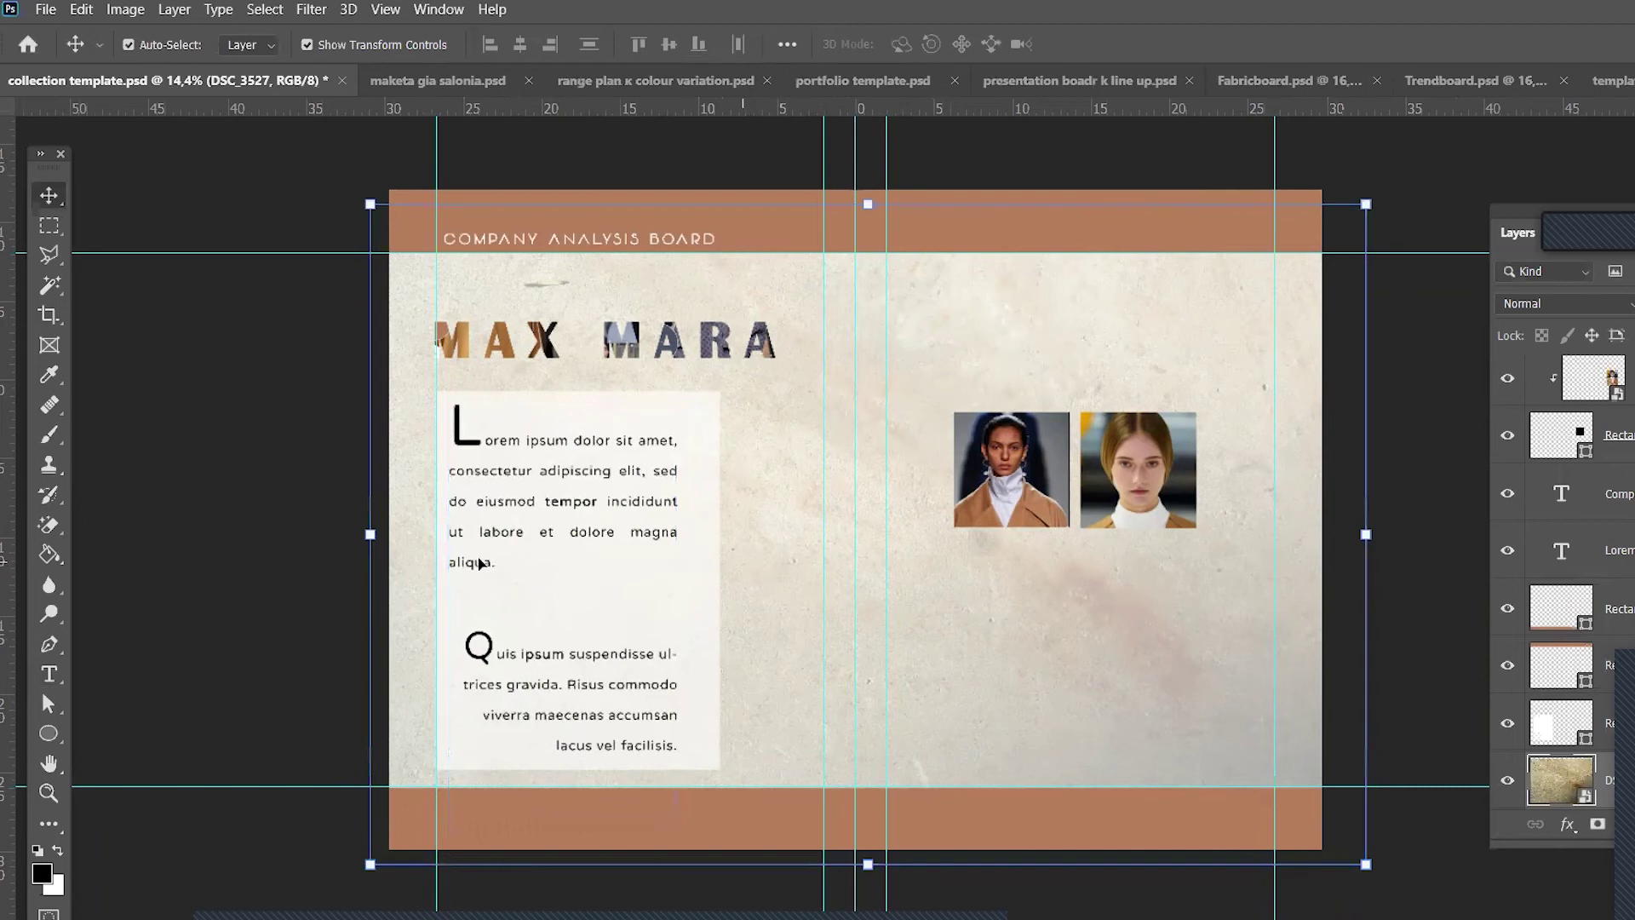
pyautogui.click(111, 635)
# Step: Switch to the Custom Shape tool and expand the Flowers shape set
pyautogui.click(48, 733)
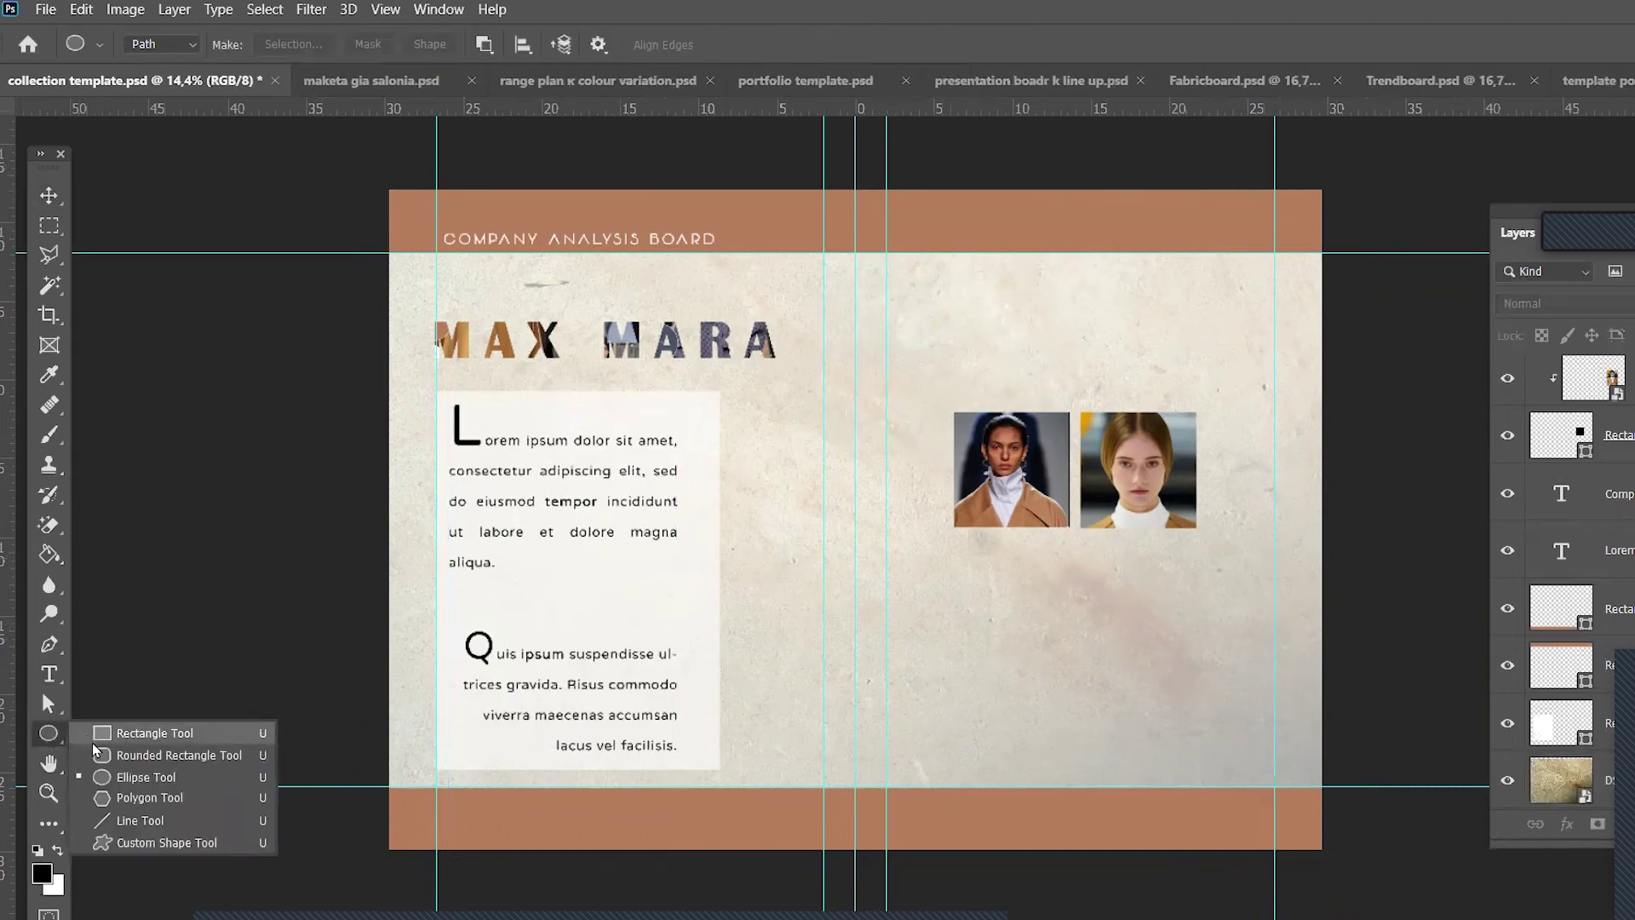
pyautogui.click(157, 843)
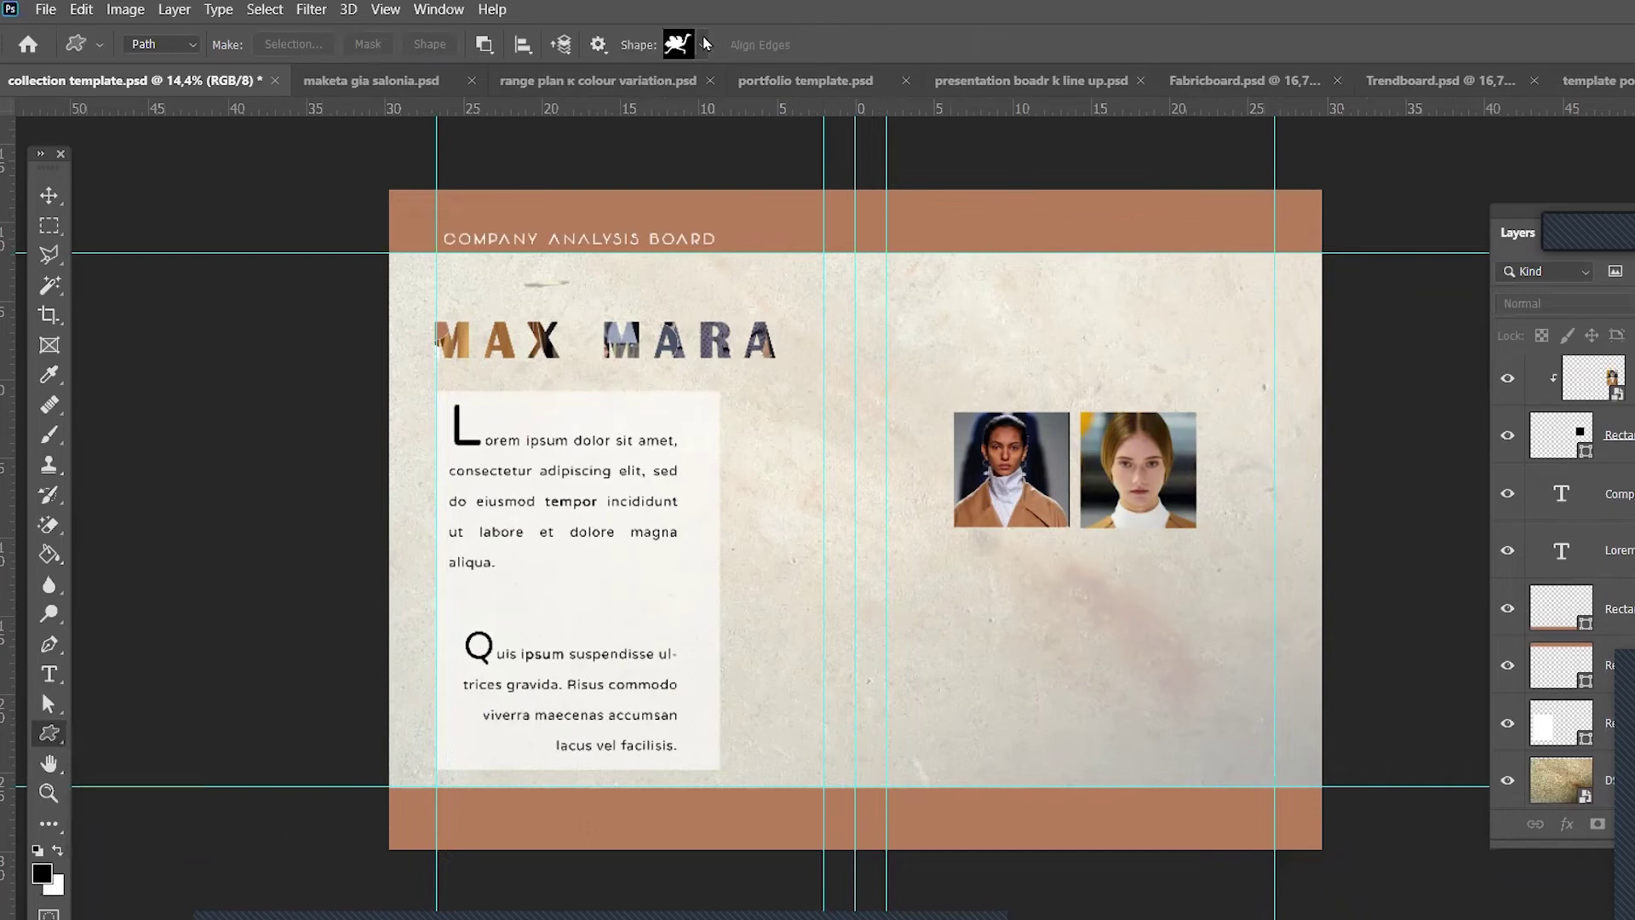
pyautogui.click(703, 43)
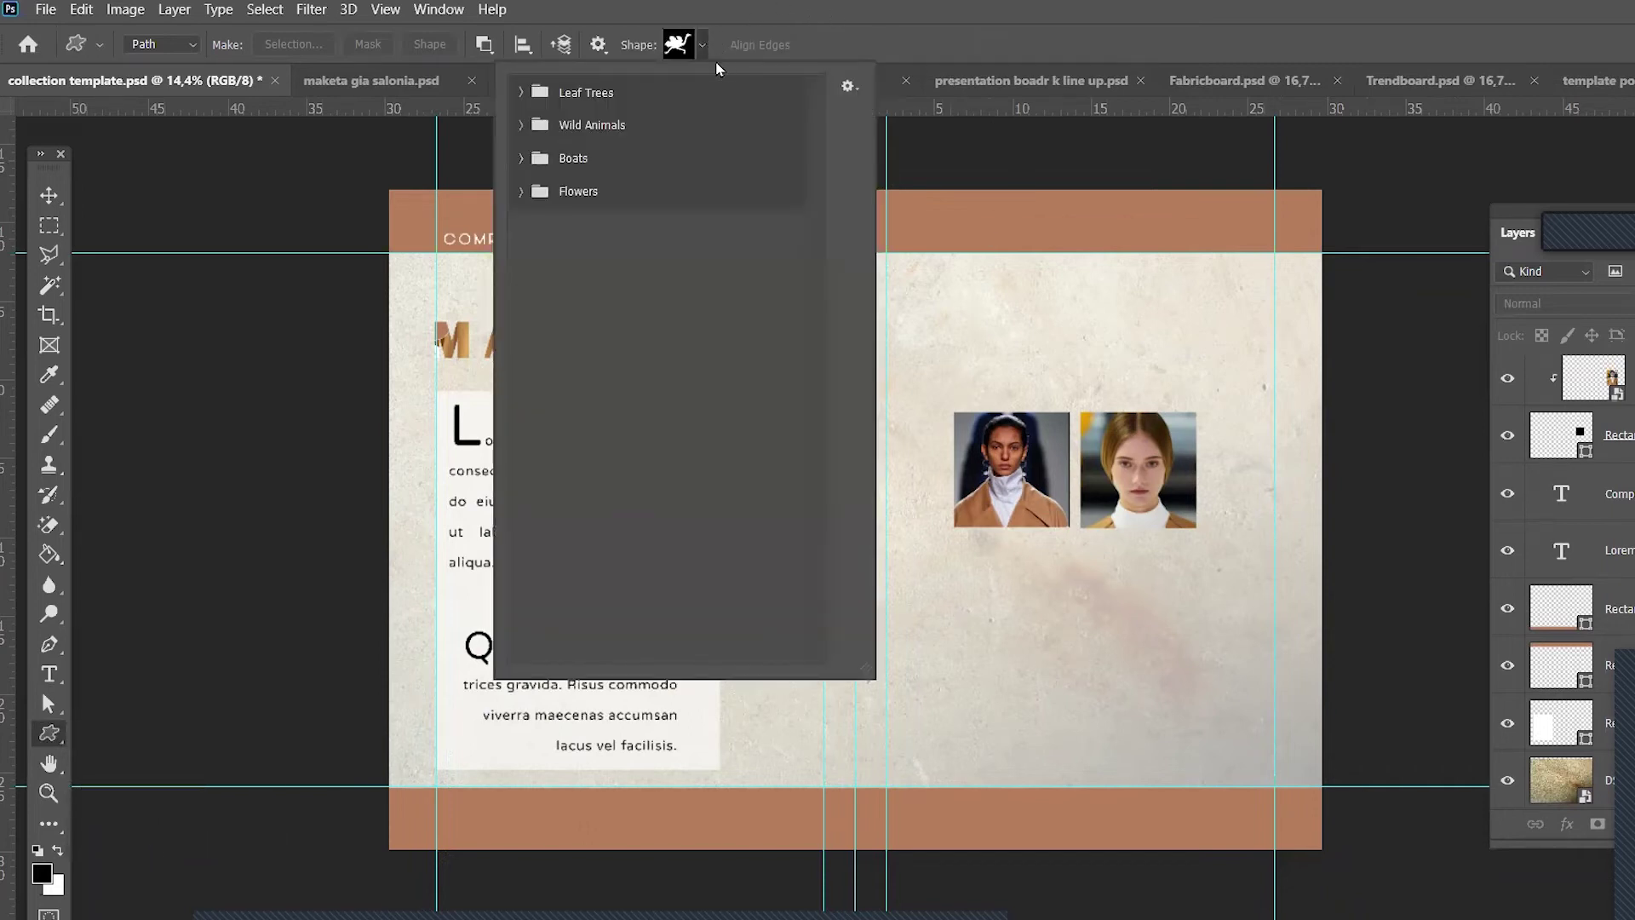
pyautogui.click(521, 190)
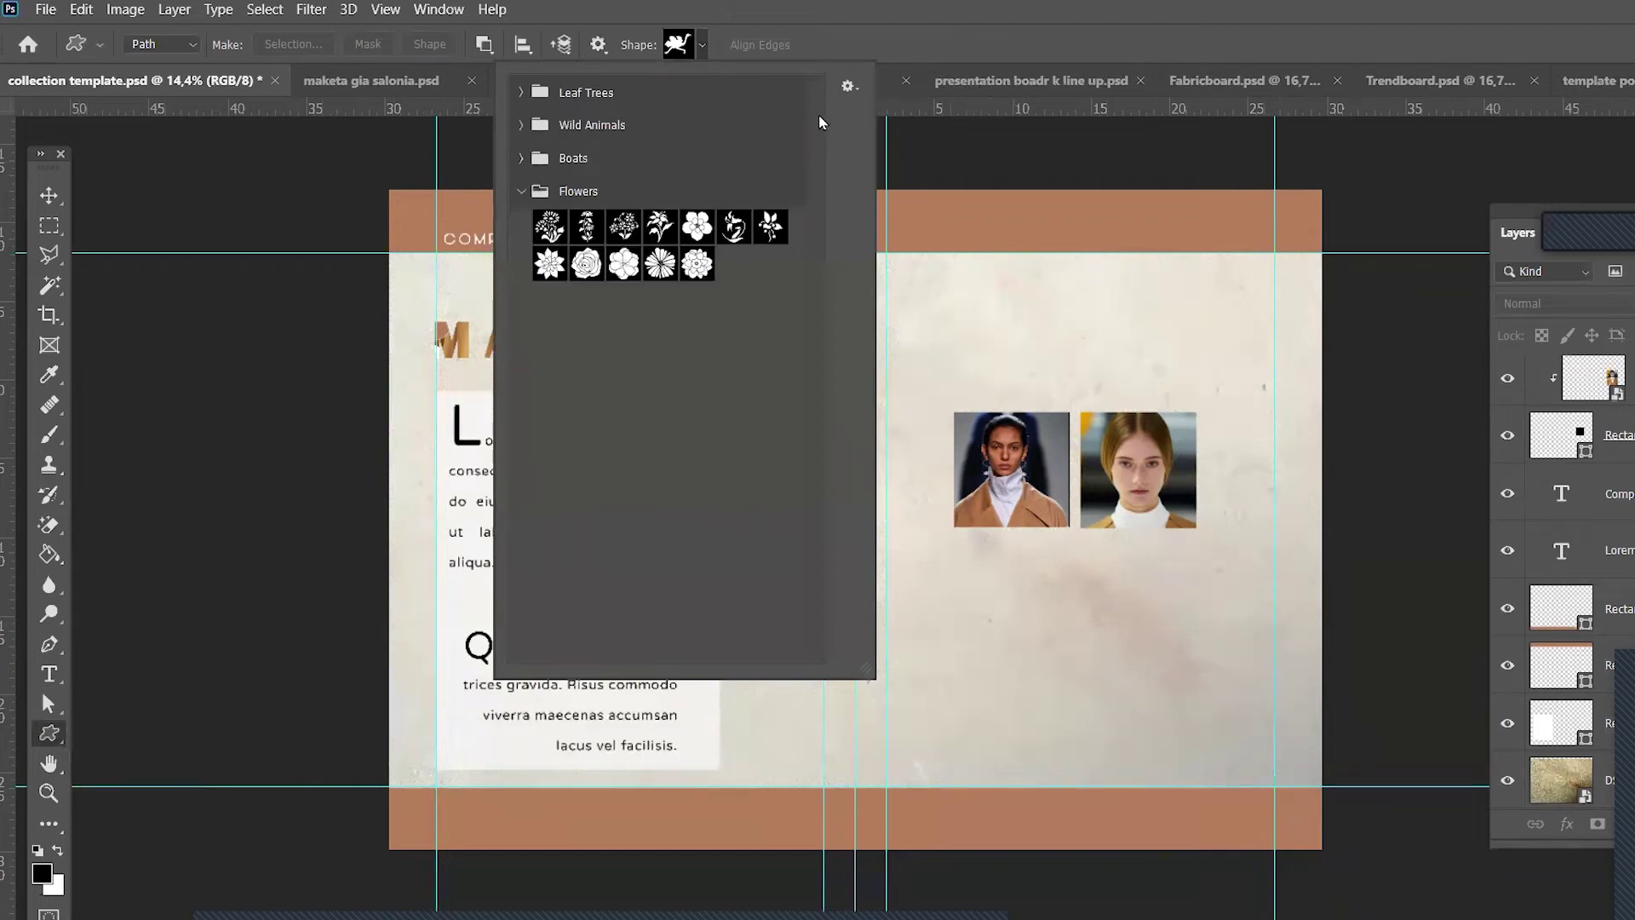
# Step: Expand the Boats, Wild Animals and Leaf Trees sets, then choose Import Shapes
pyautogui.click(849, 85)
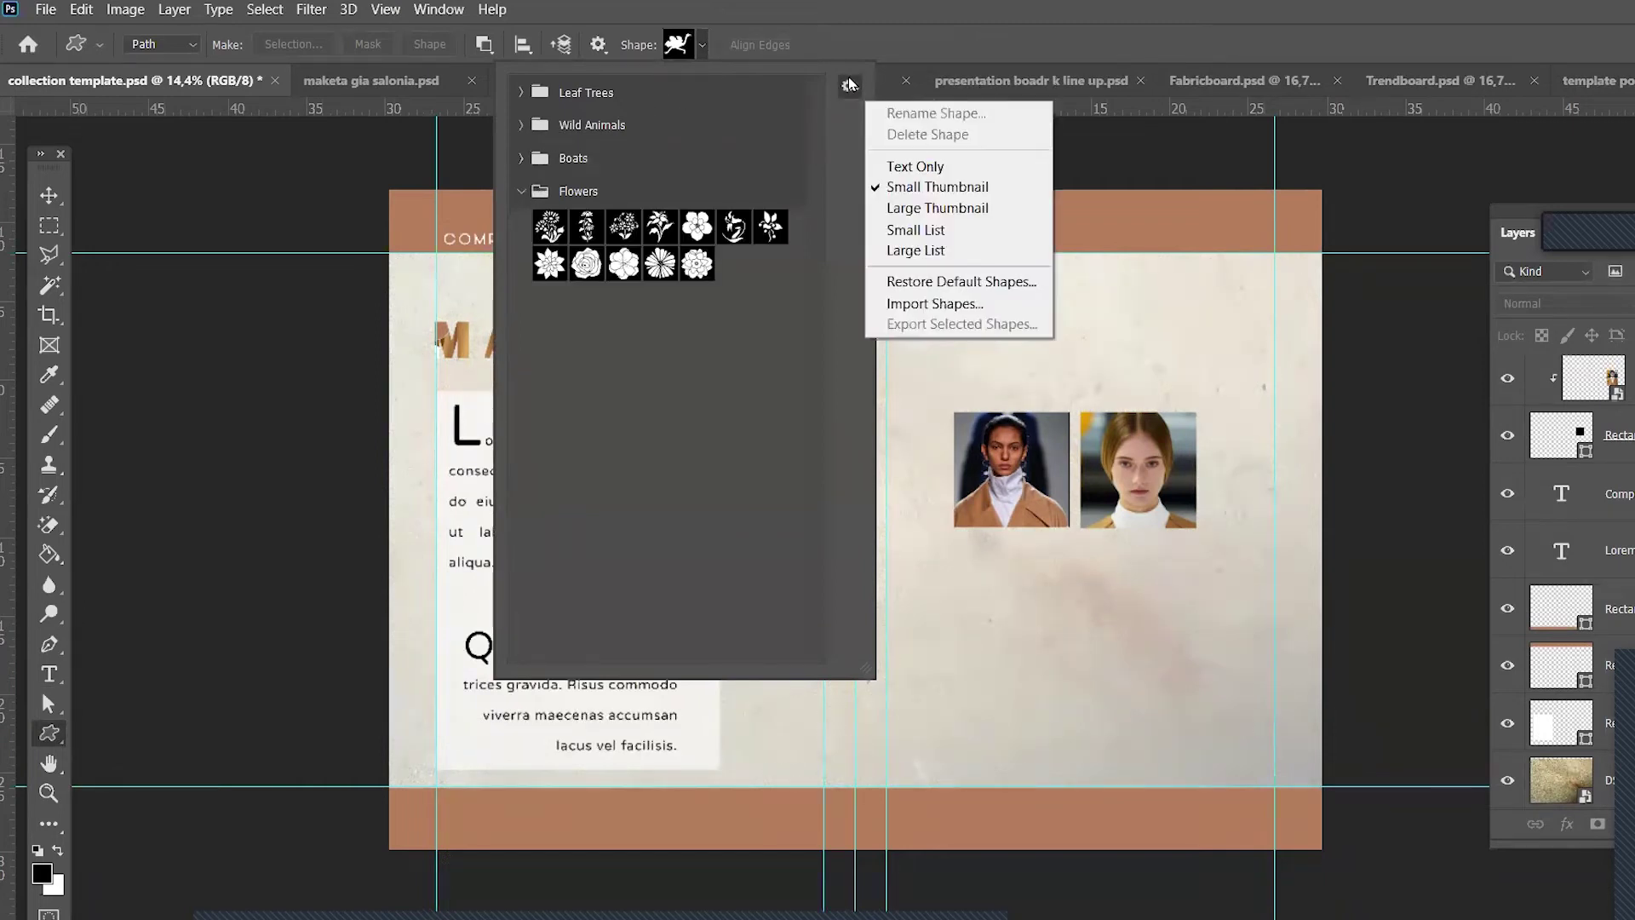
pyautogui.click(849, 85)
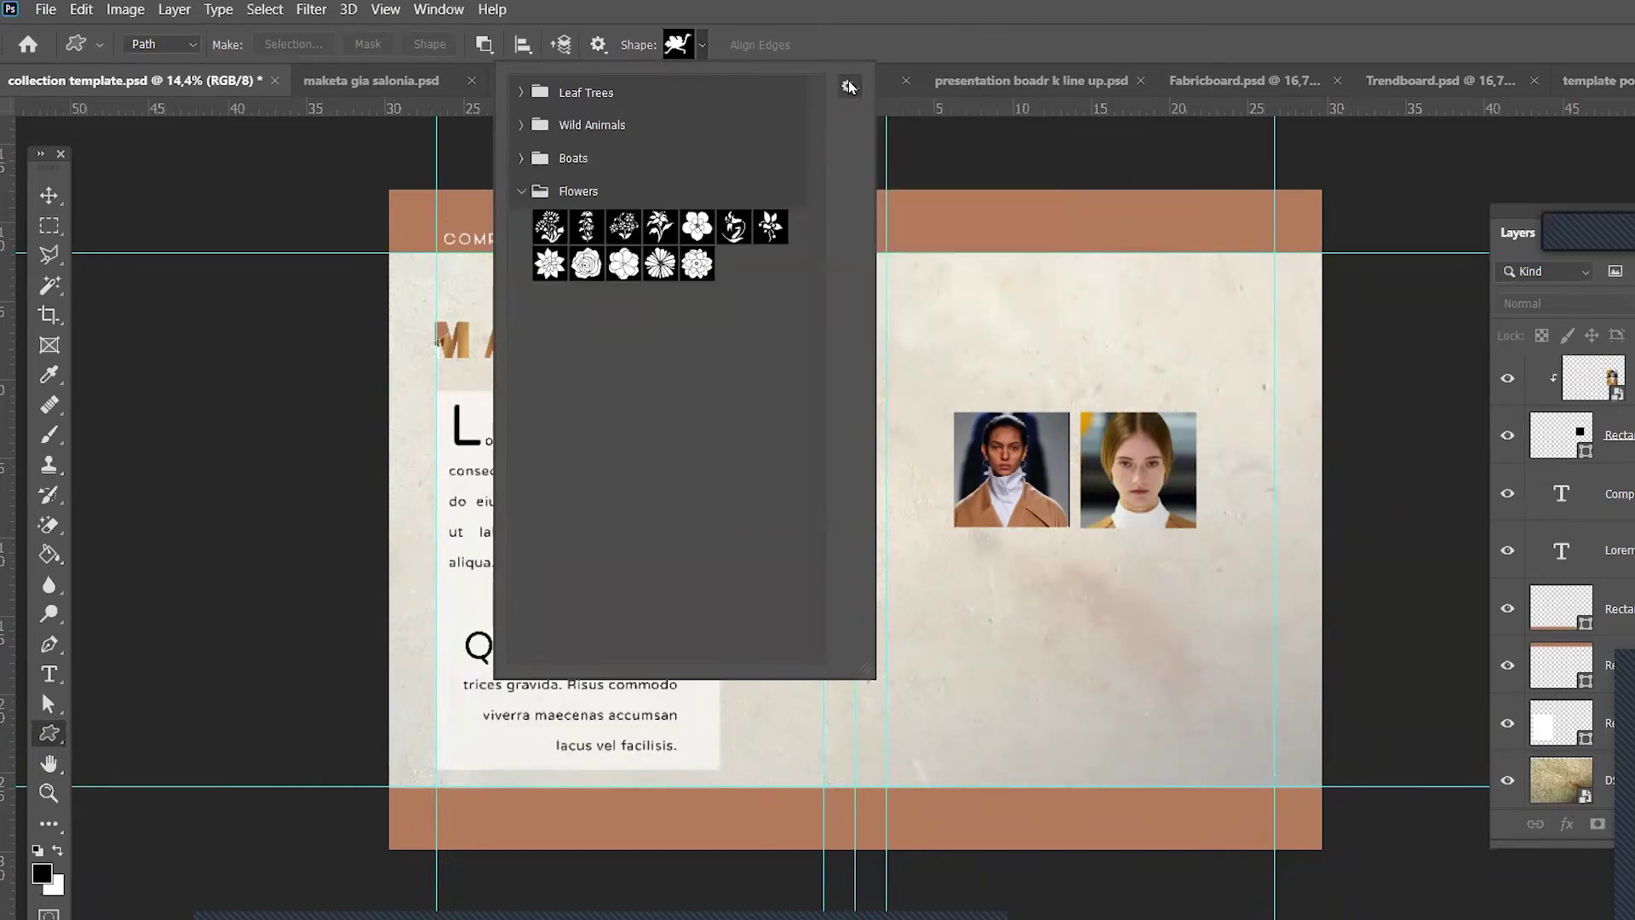
pyautogui.click(523, 158)
pyautogui.click(522, 125)
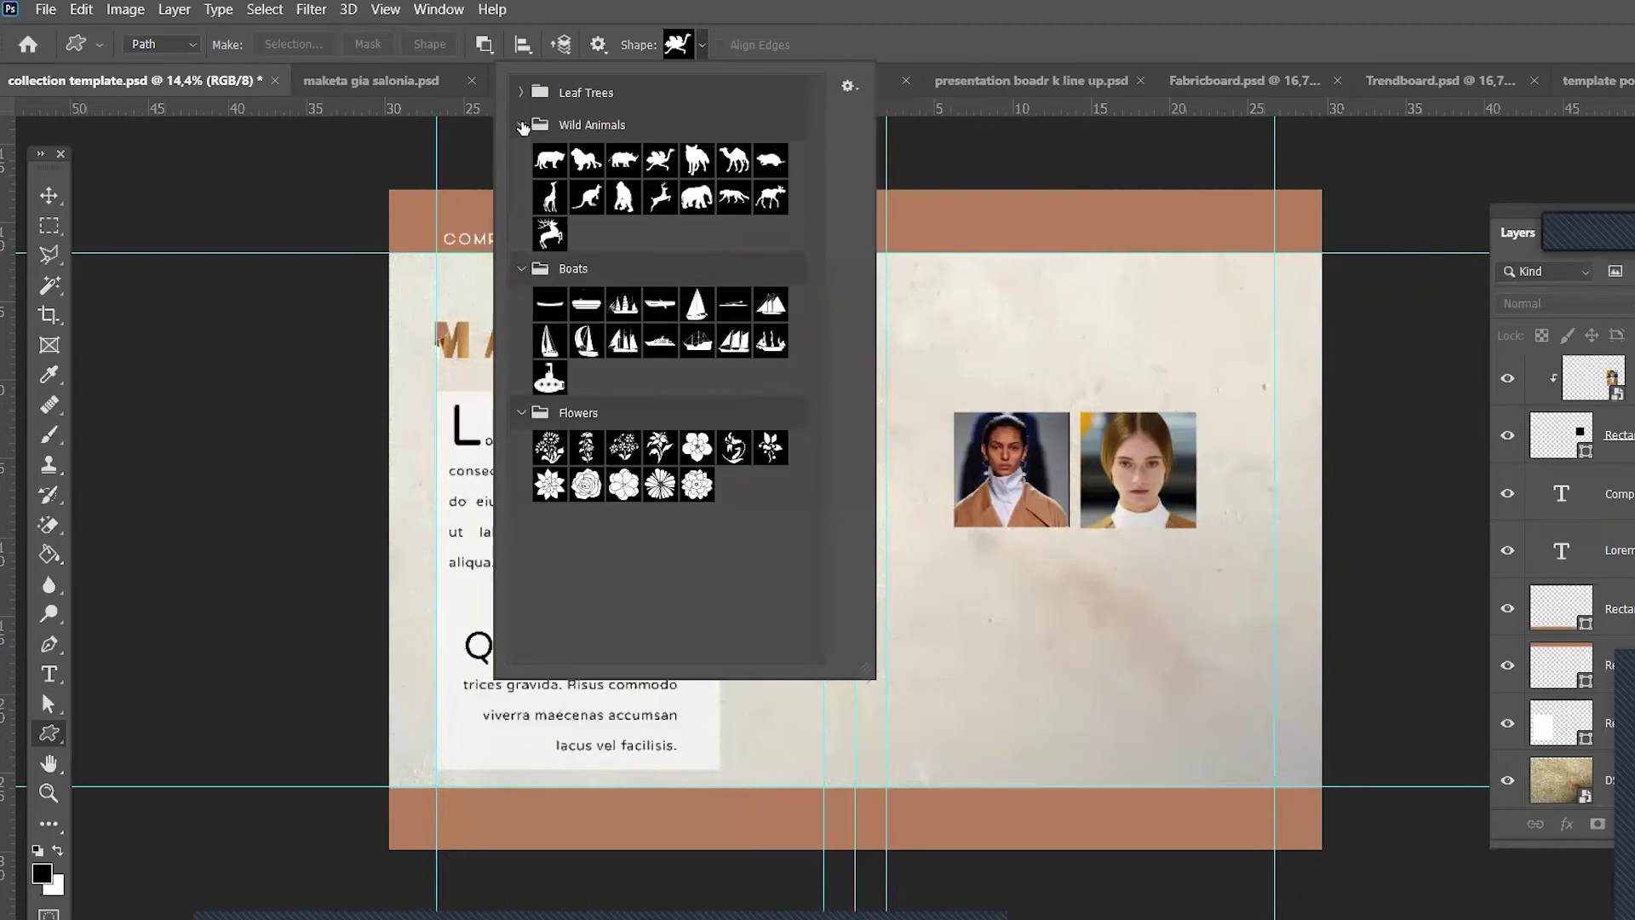
pyautogui.click(521, 92)
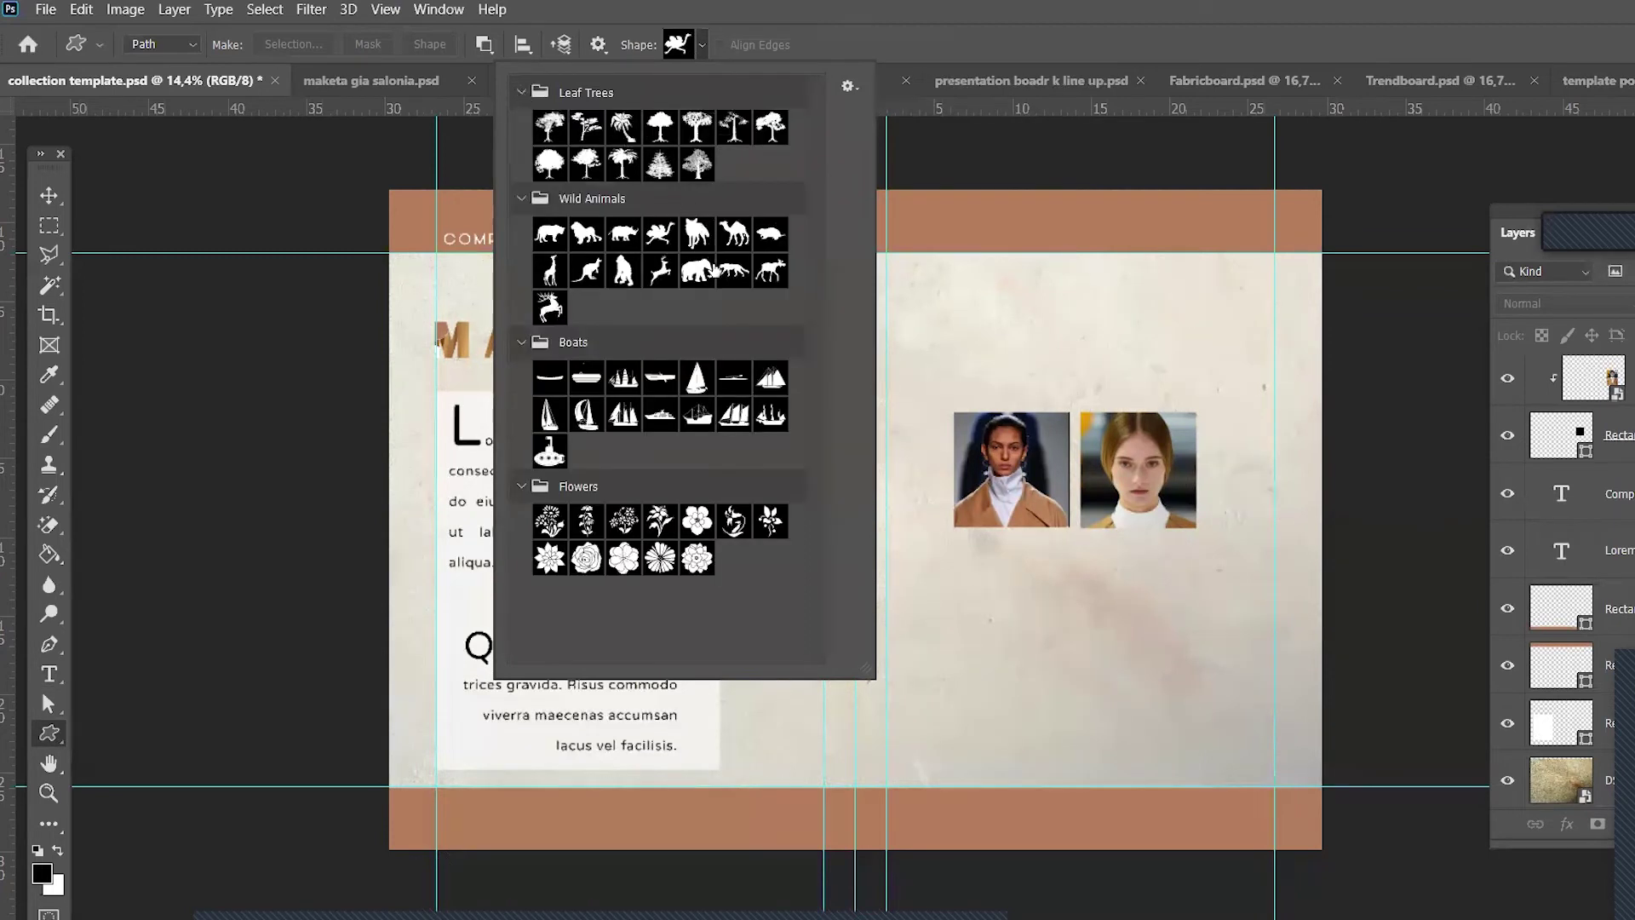
pyautogui.click(849, 85)
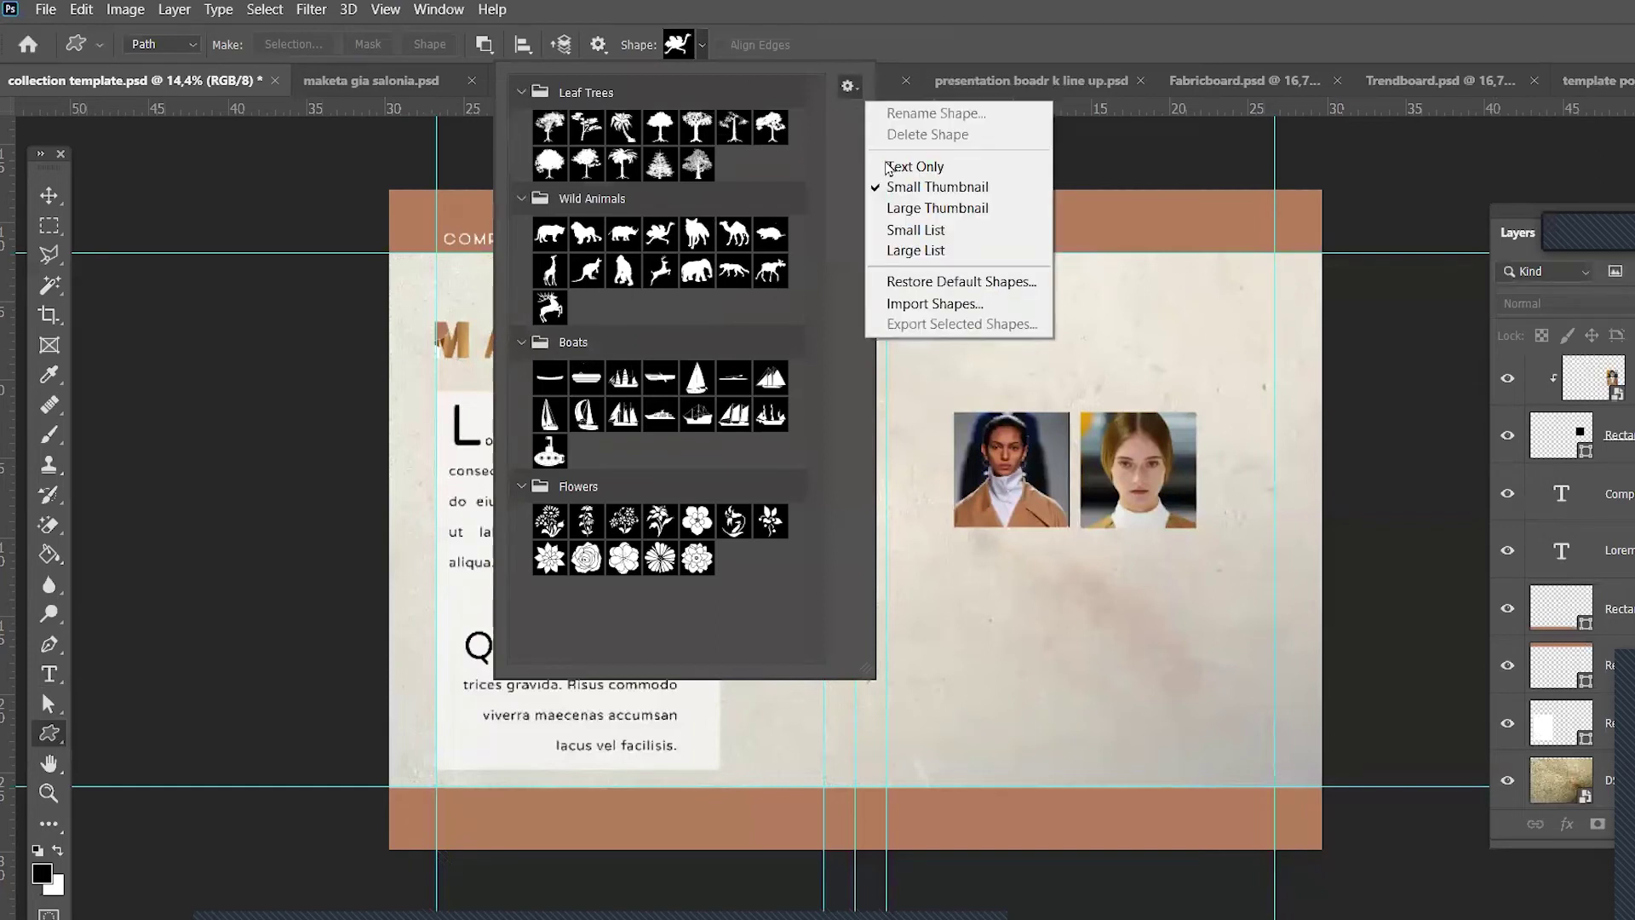
pyautogui.click(955, 305)
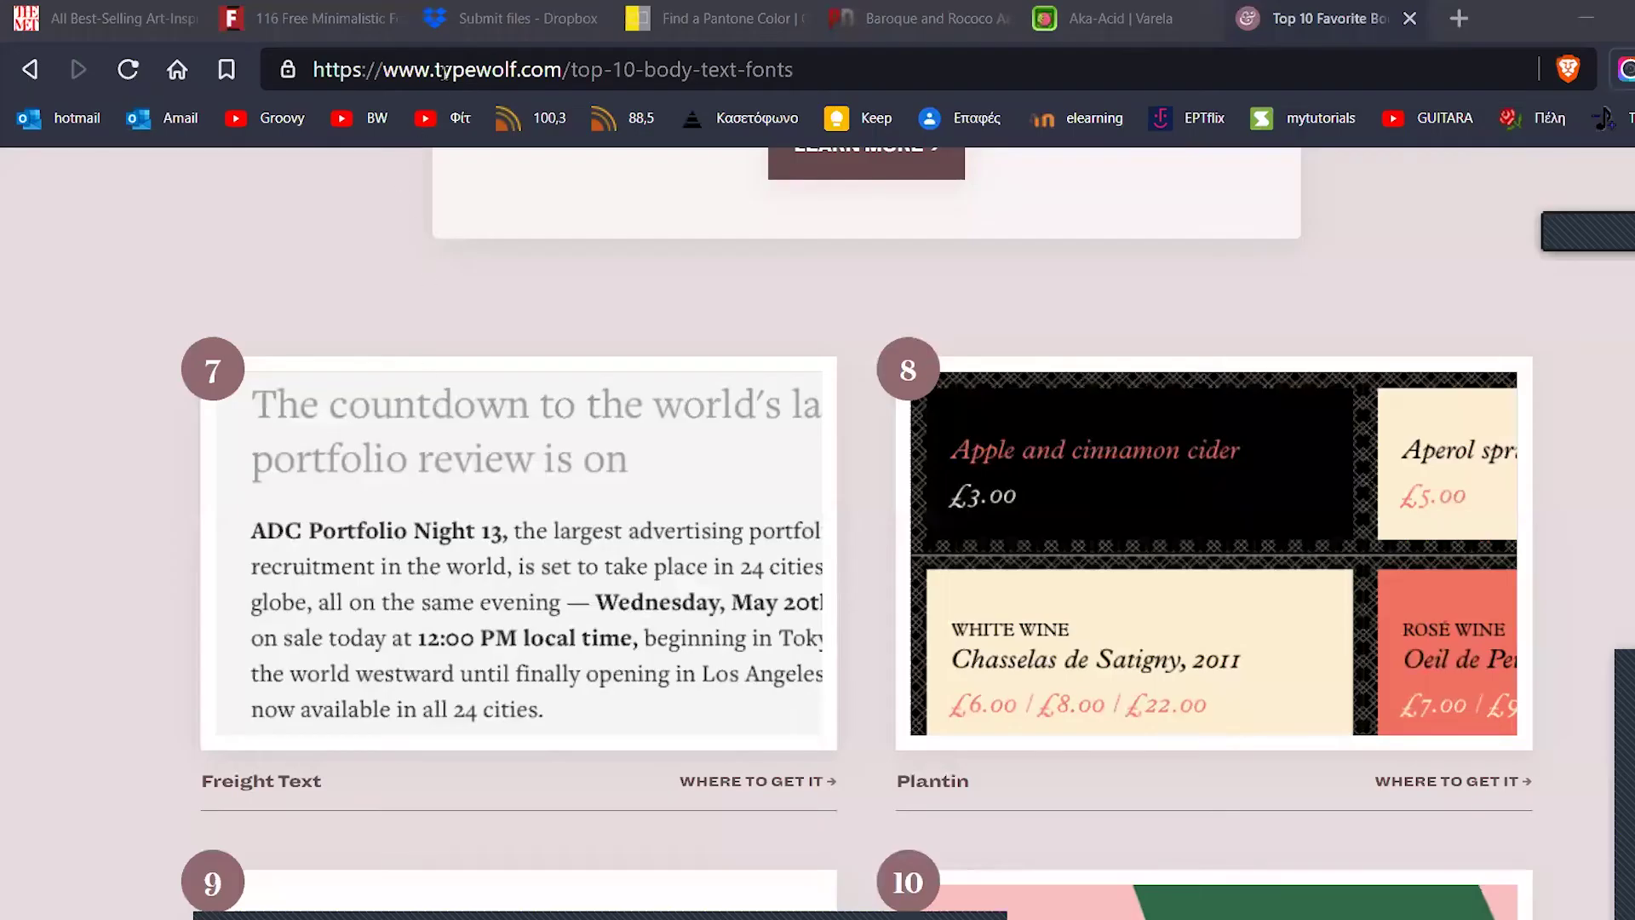
# Step: Search Google for 'custom shapes photshop download' and open the Shapes4FREE result
pyautogui.click(444, 72)
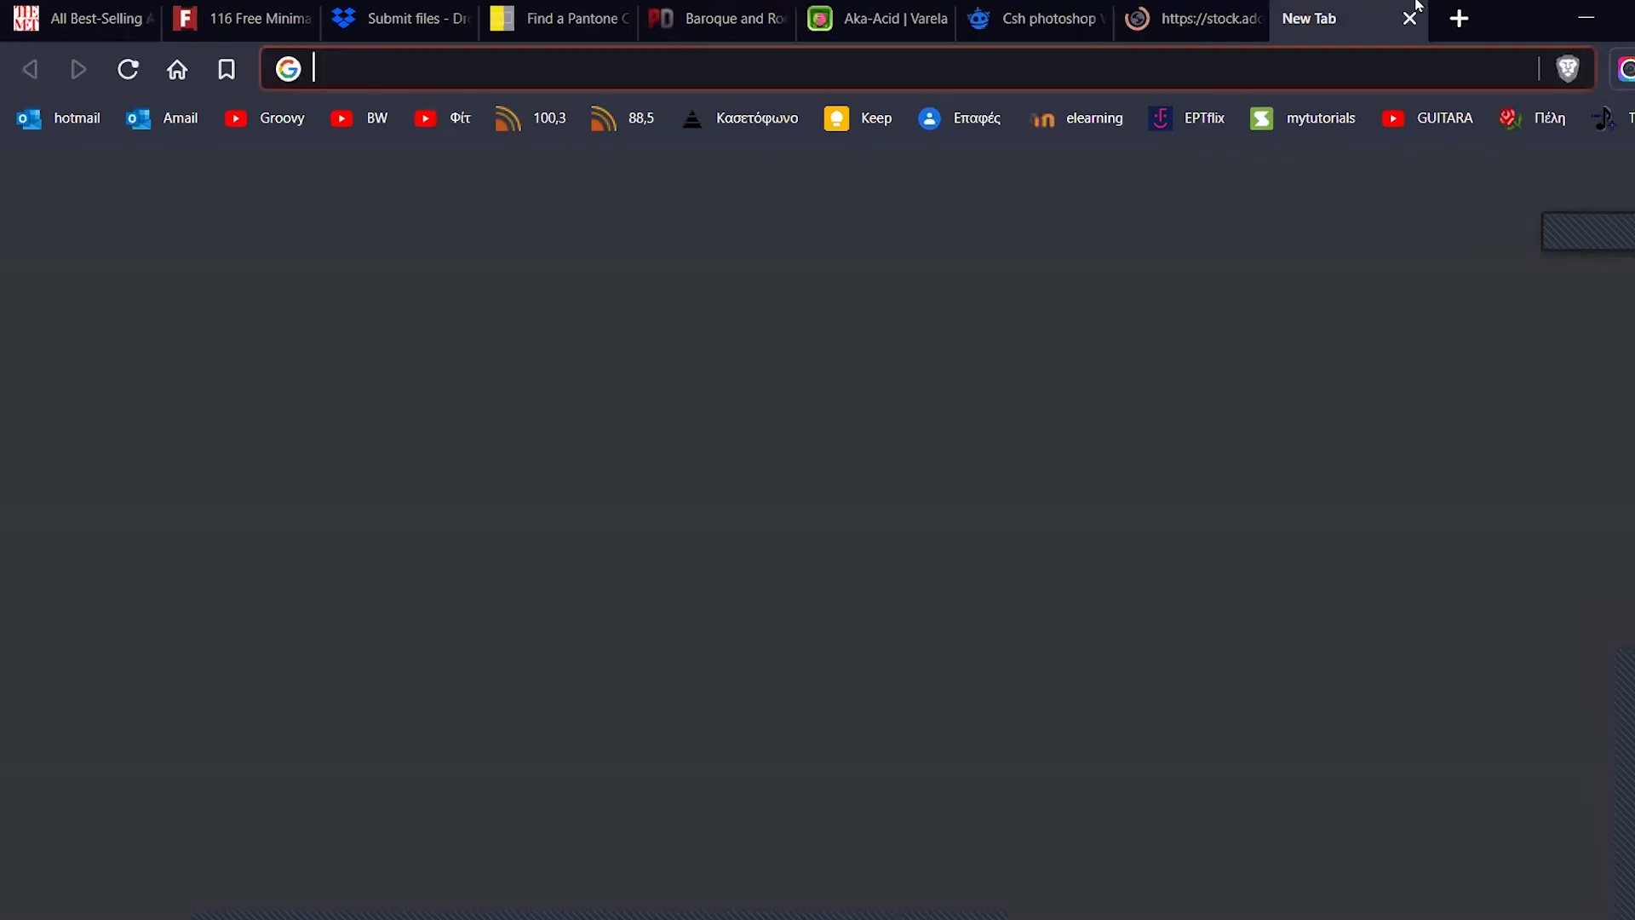
pyautogui.write('cus')
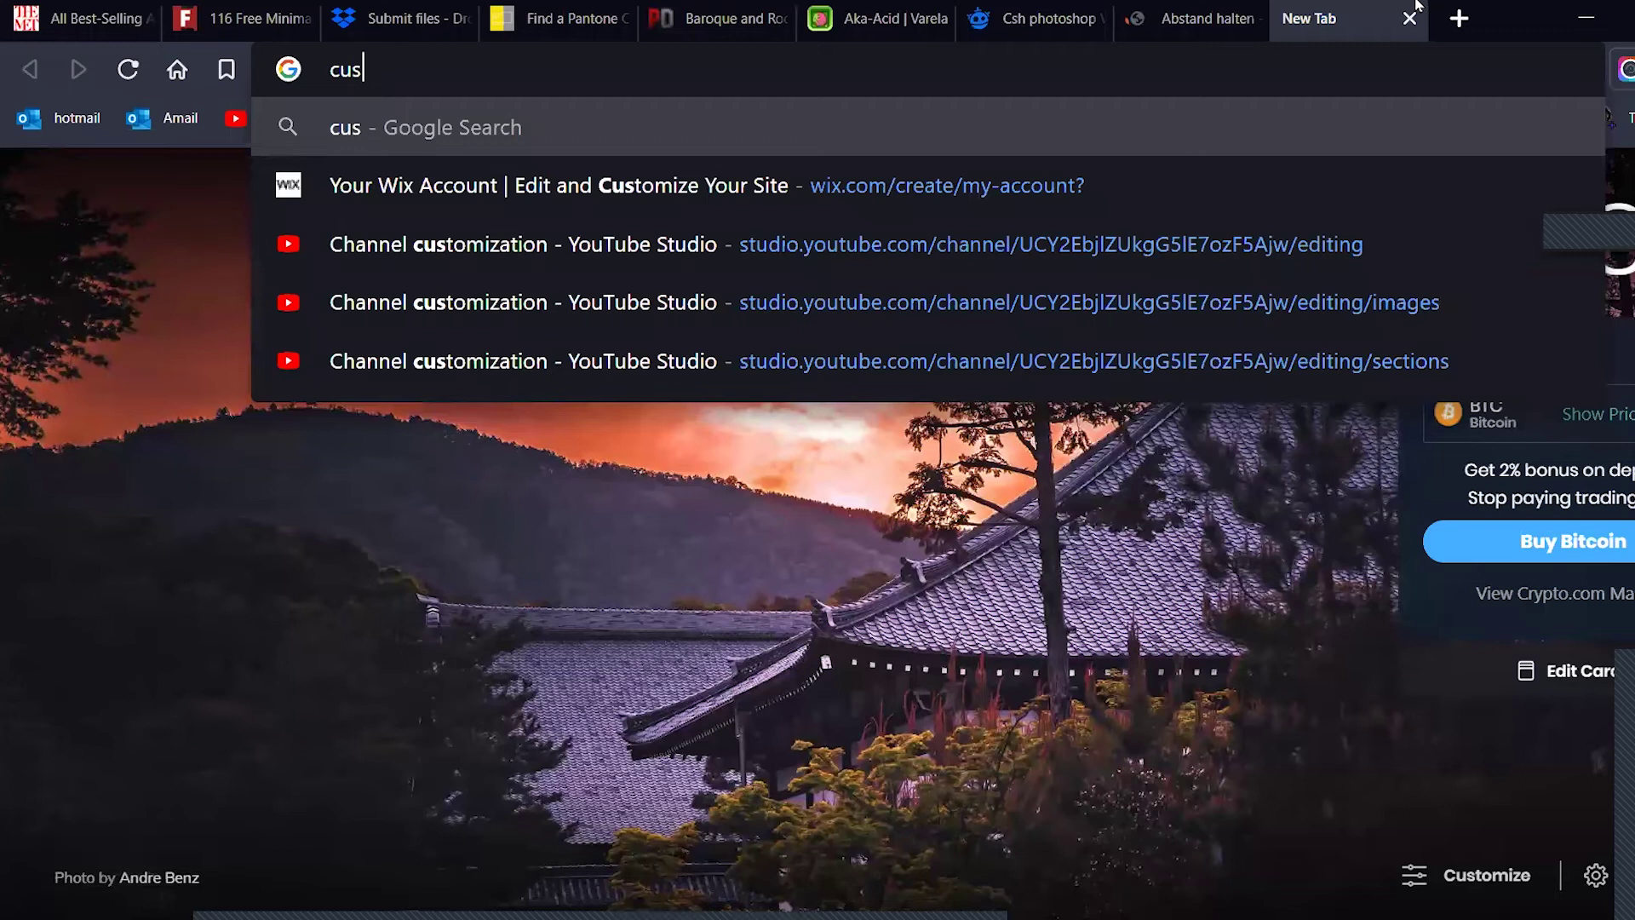
pyautogui.write('tom shapes photshop down')
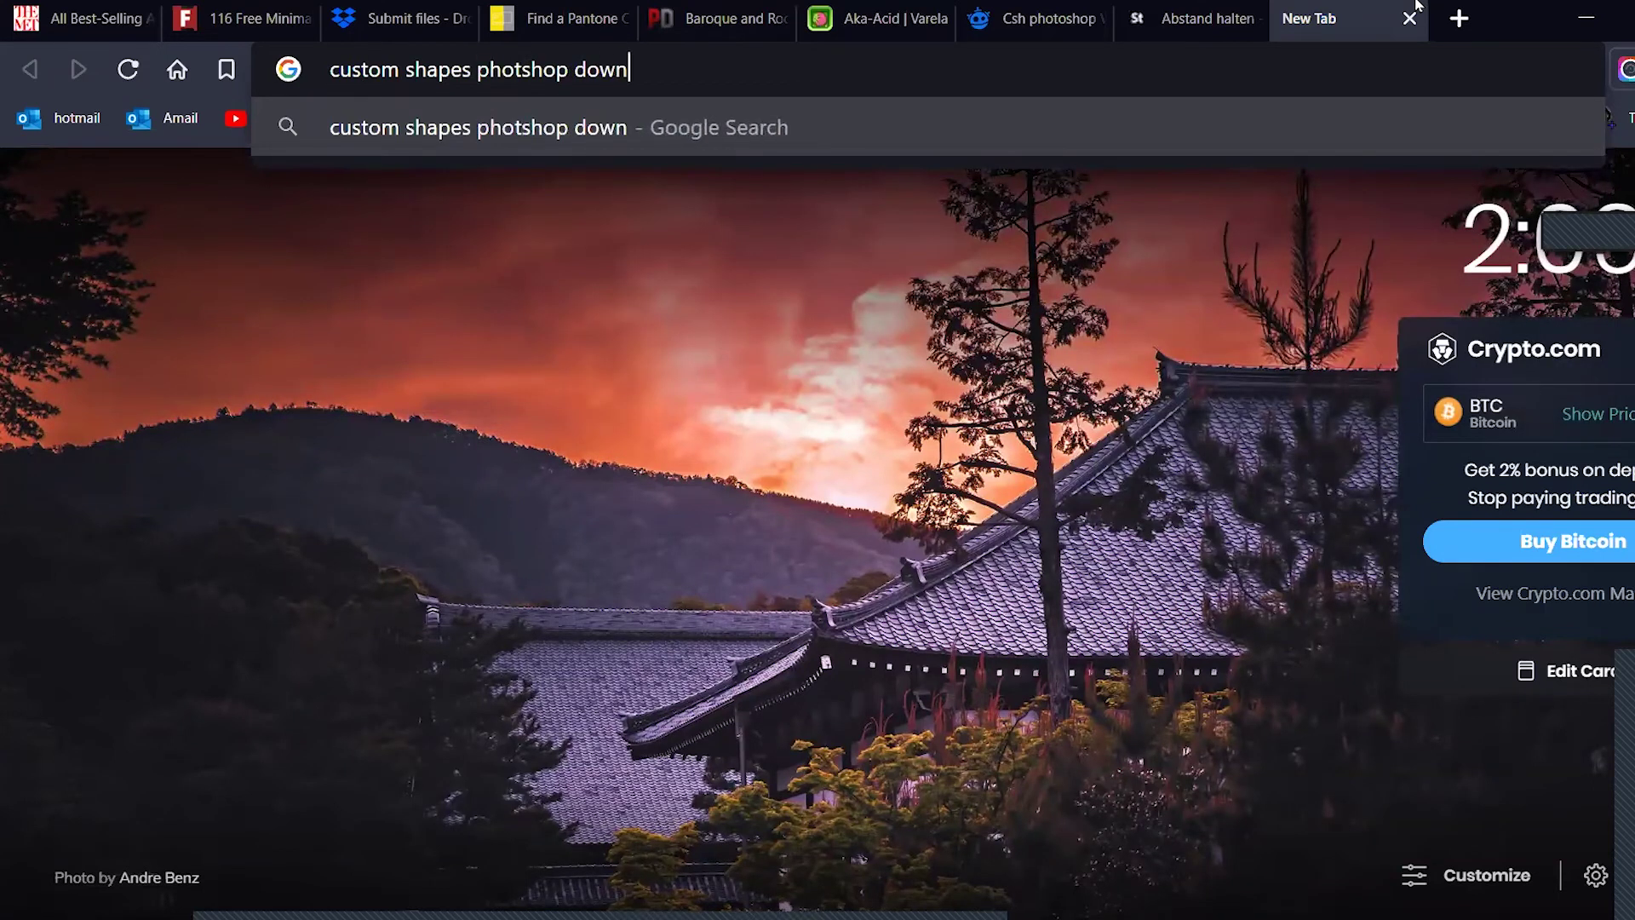
pyautogui.write('load')
pyautogui.press('Return')
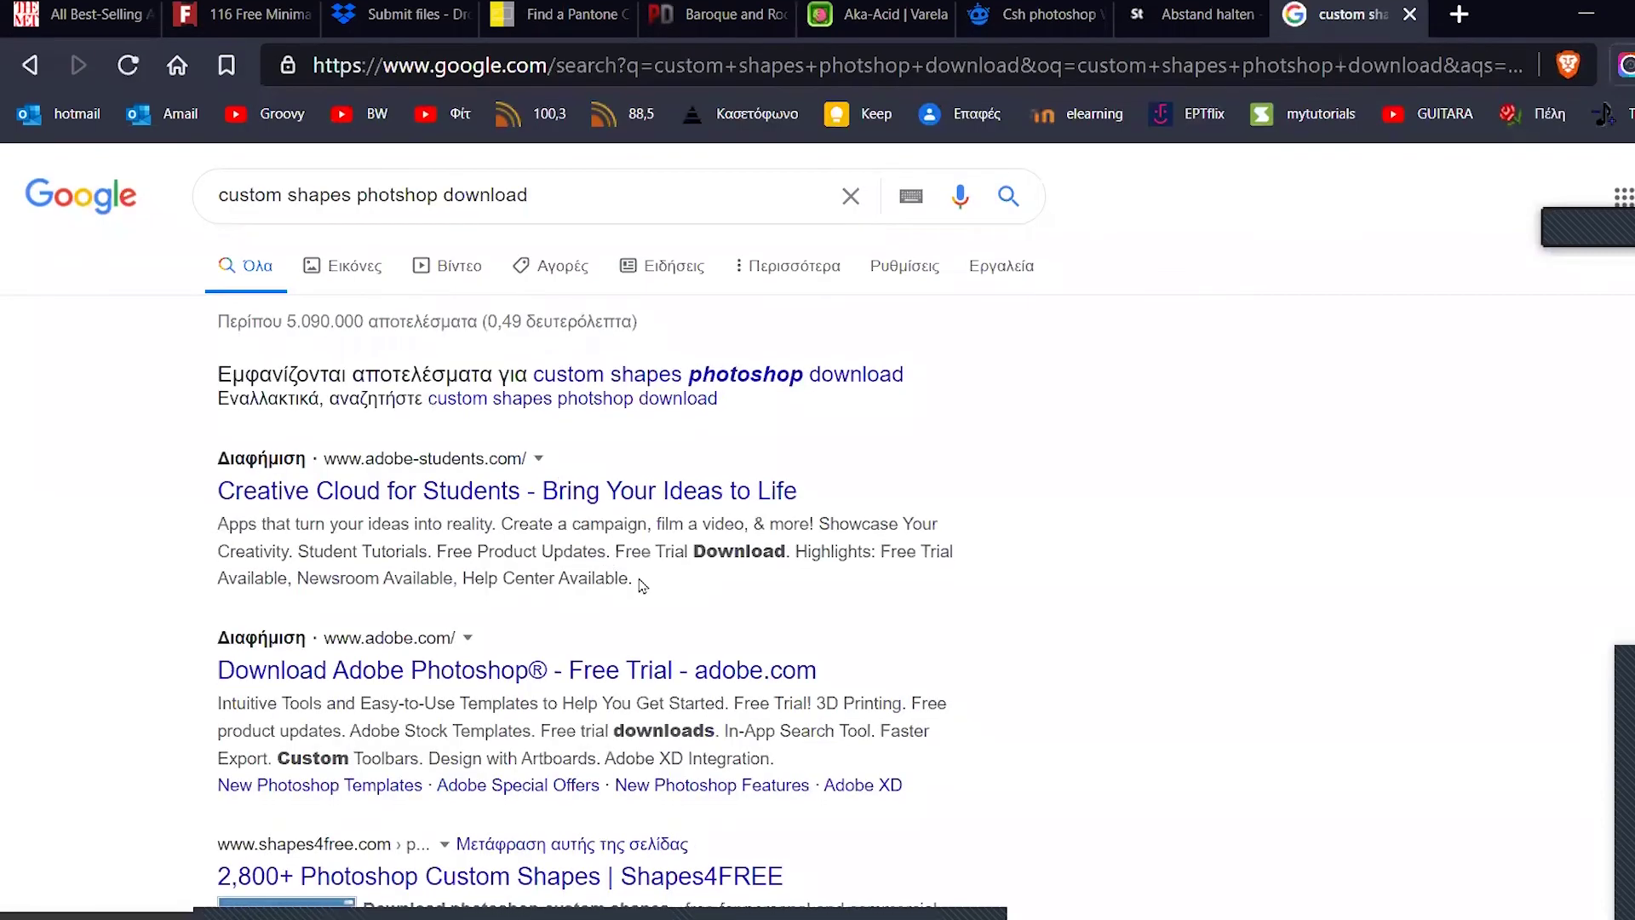
pyautogui.scroll(-2, 642, 584)
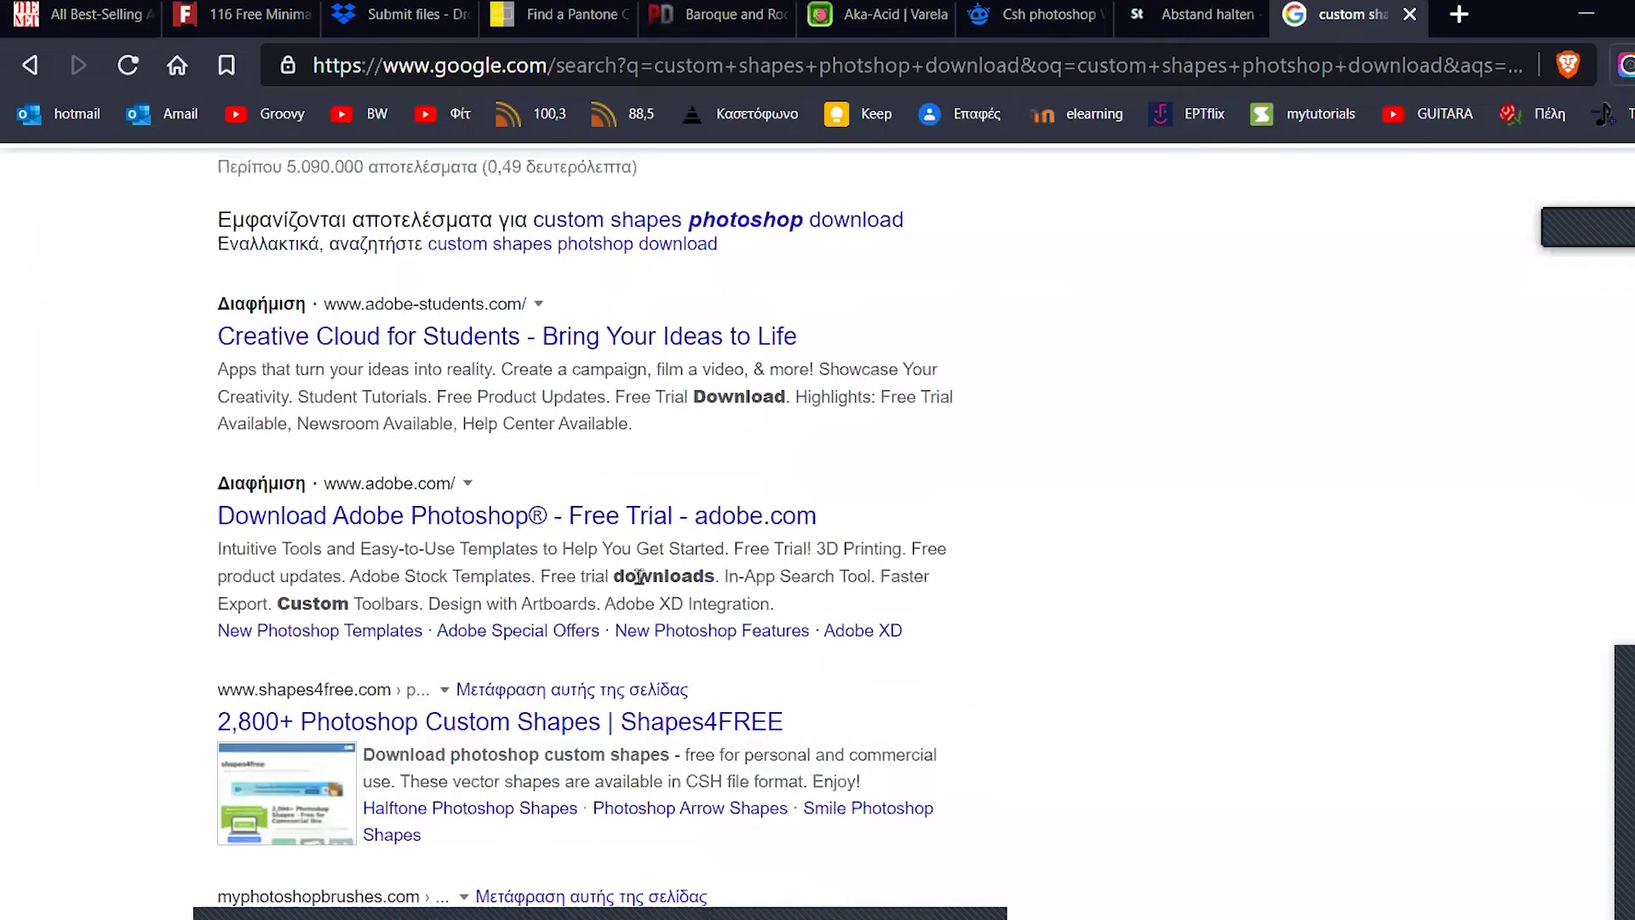
pyautogui.click(504, 734)
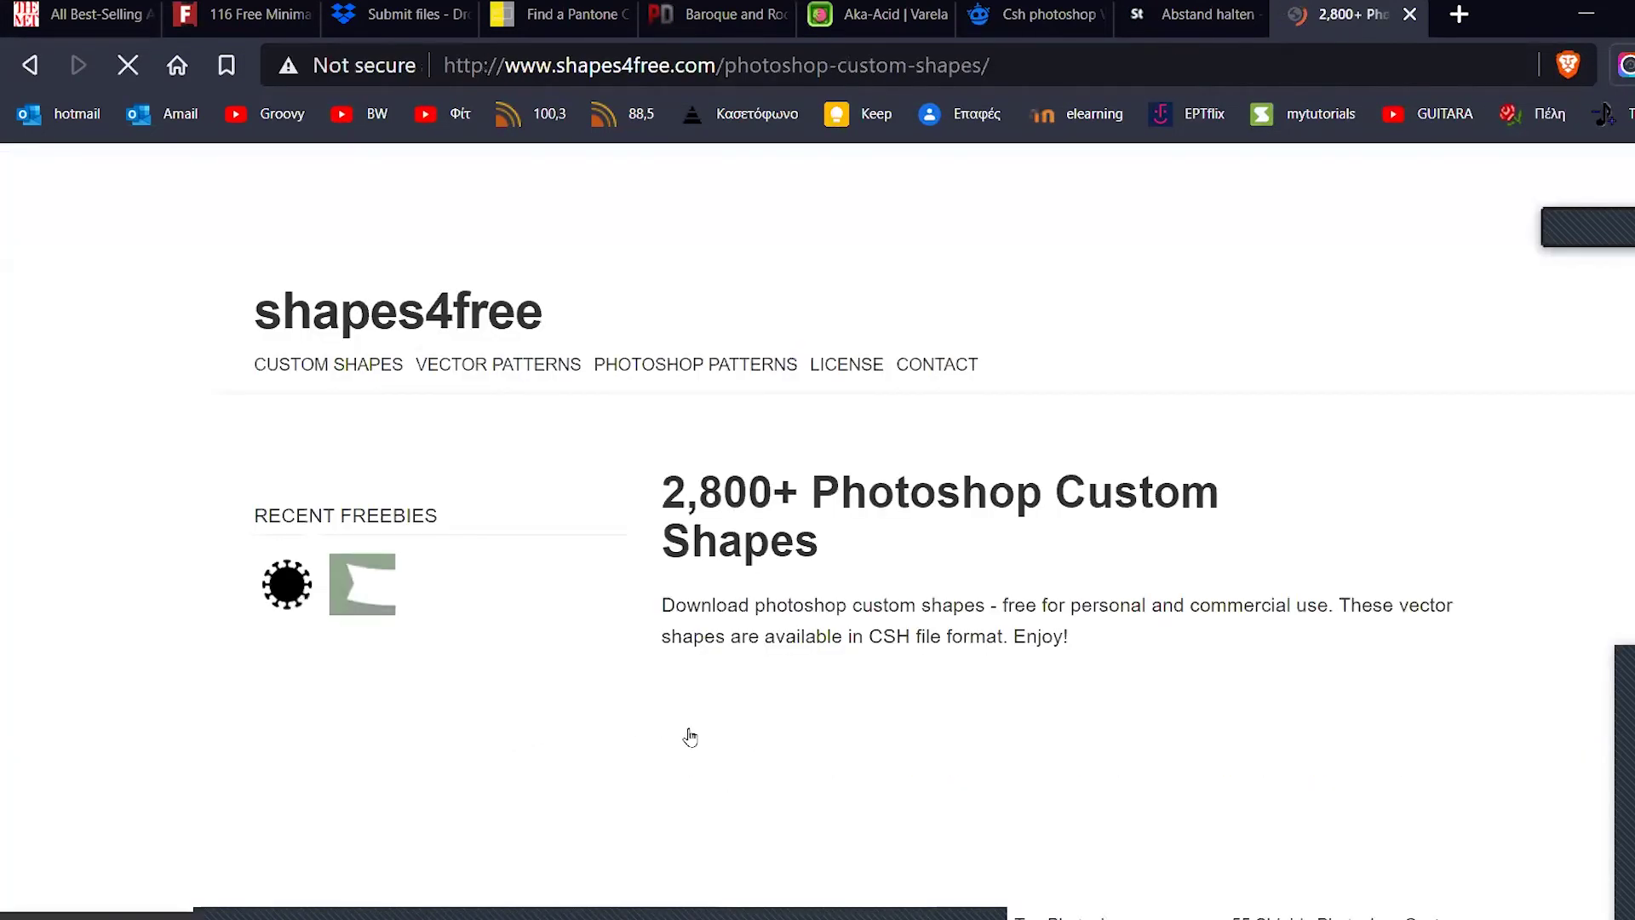
# Step: Browse the Shapes4FREE listing and open the Speech Bubbles Photoshop Shapes page
pyautogui.scroll(-3, 887, 657)
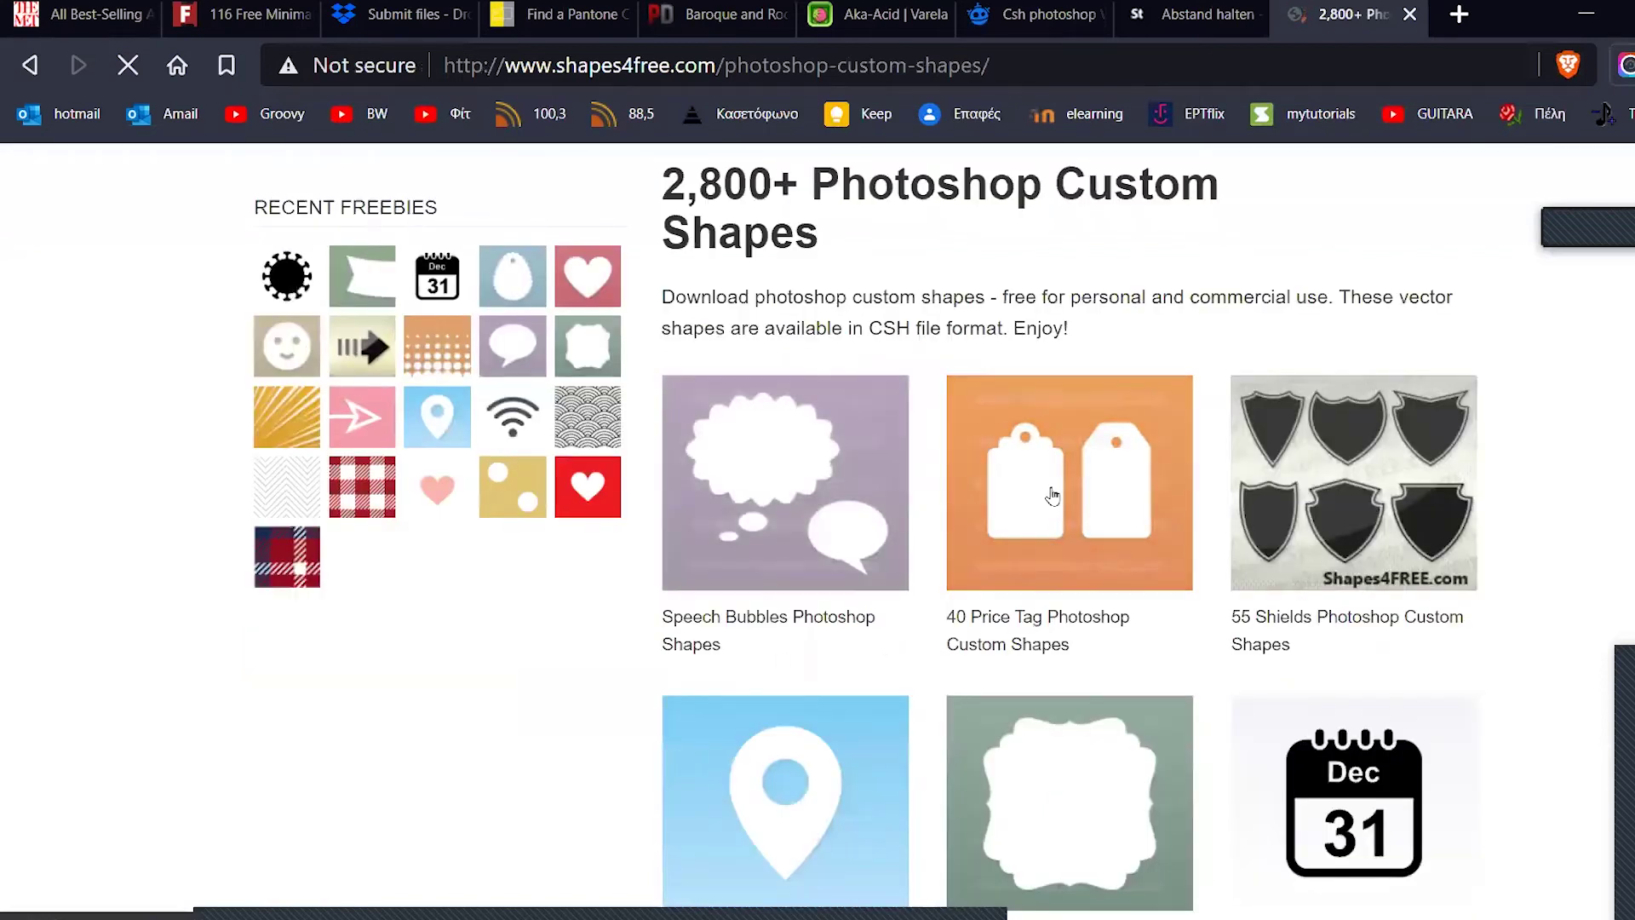
pyautogui.scroll(-3, 1054, 500)
pyautogui.scroll(-7, 1054, 500)
pyautogui.scroll(7, 890, 392)
pyautogui.scroll(4, 779, 639)
pyautogui.scroll(-9, 948, 731)
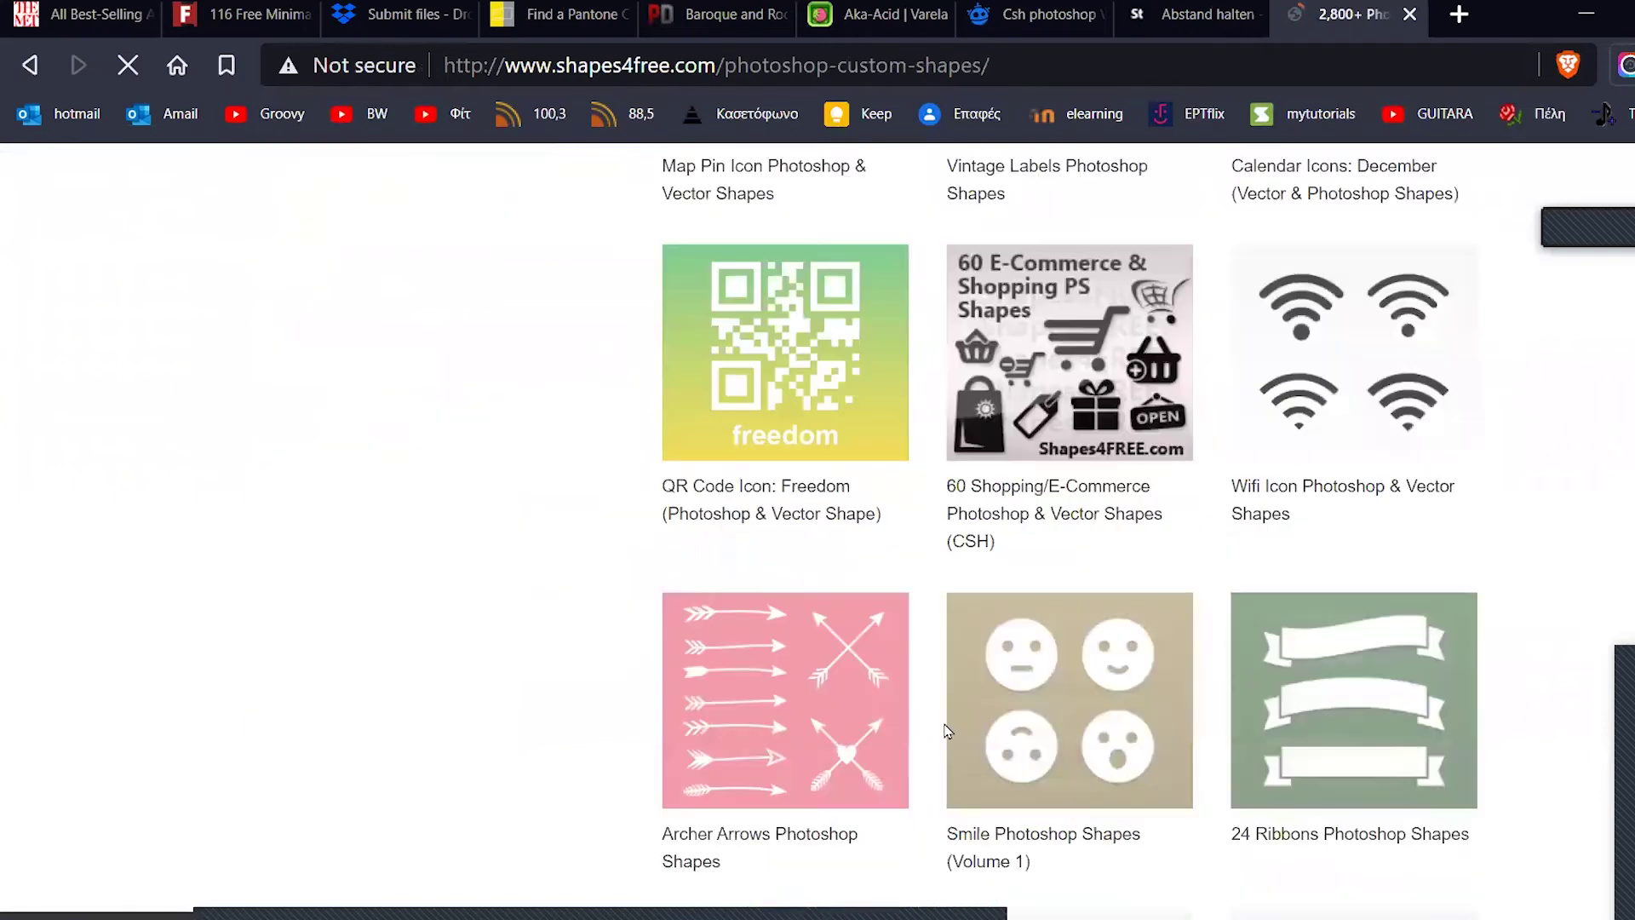
pyautogui.scroll(-5, 1077, 743)
pyautogui.scroll(-8, 1078, 739)
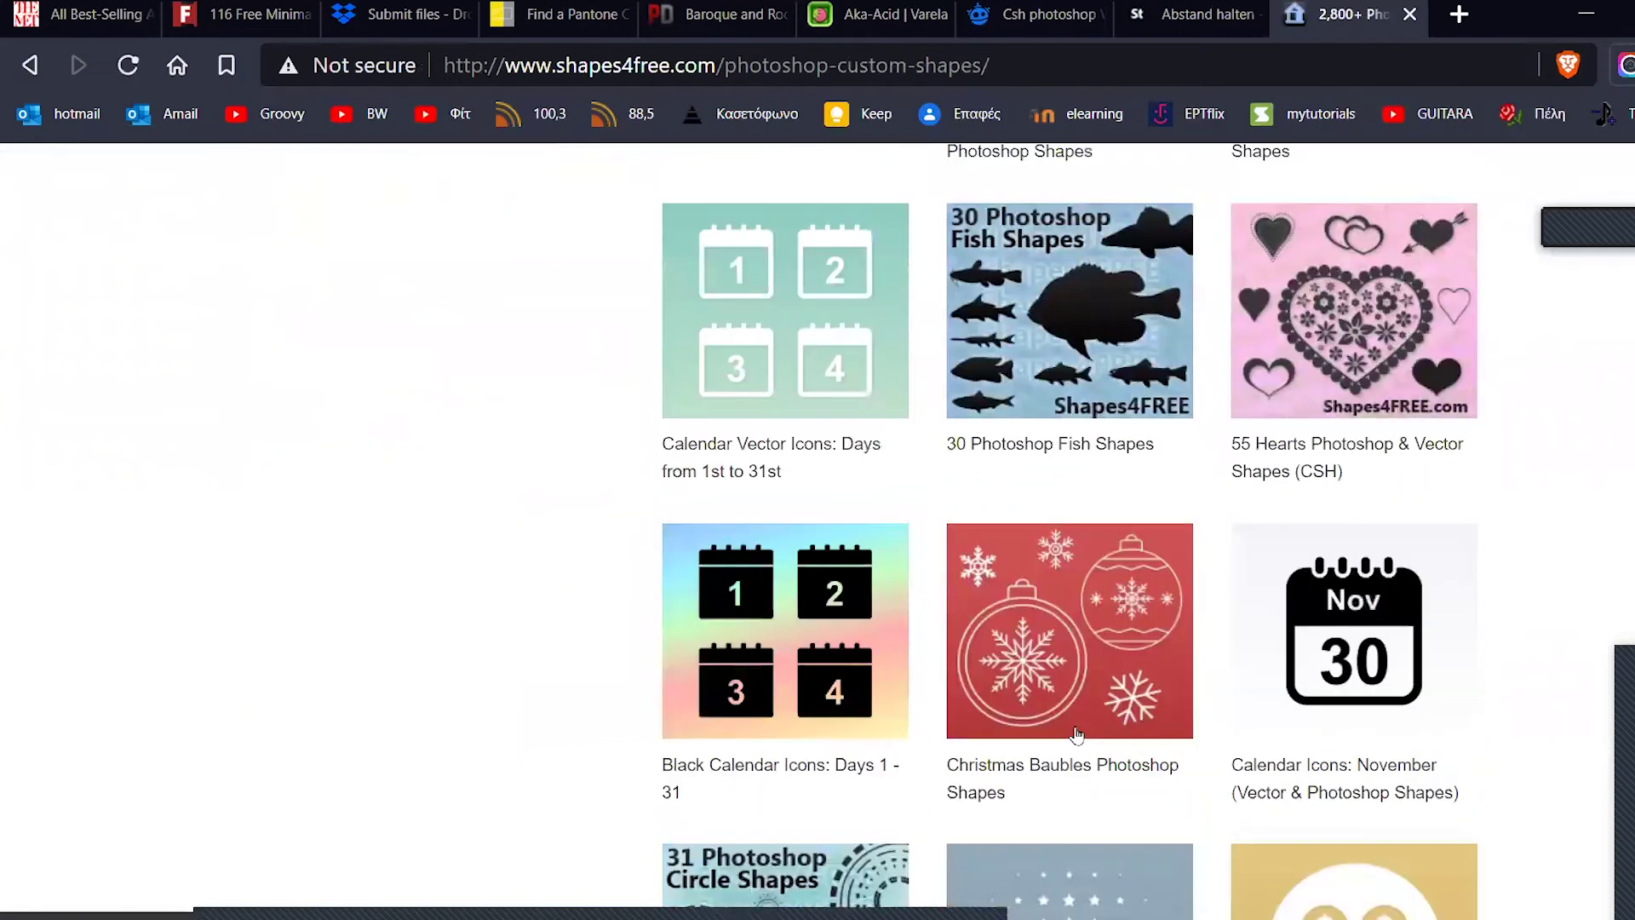
pyautogui.scroll(-8, 1077, 734)
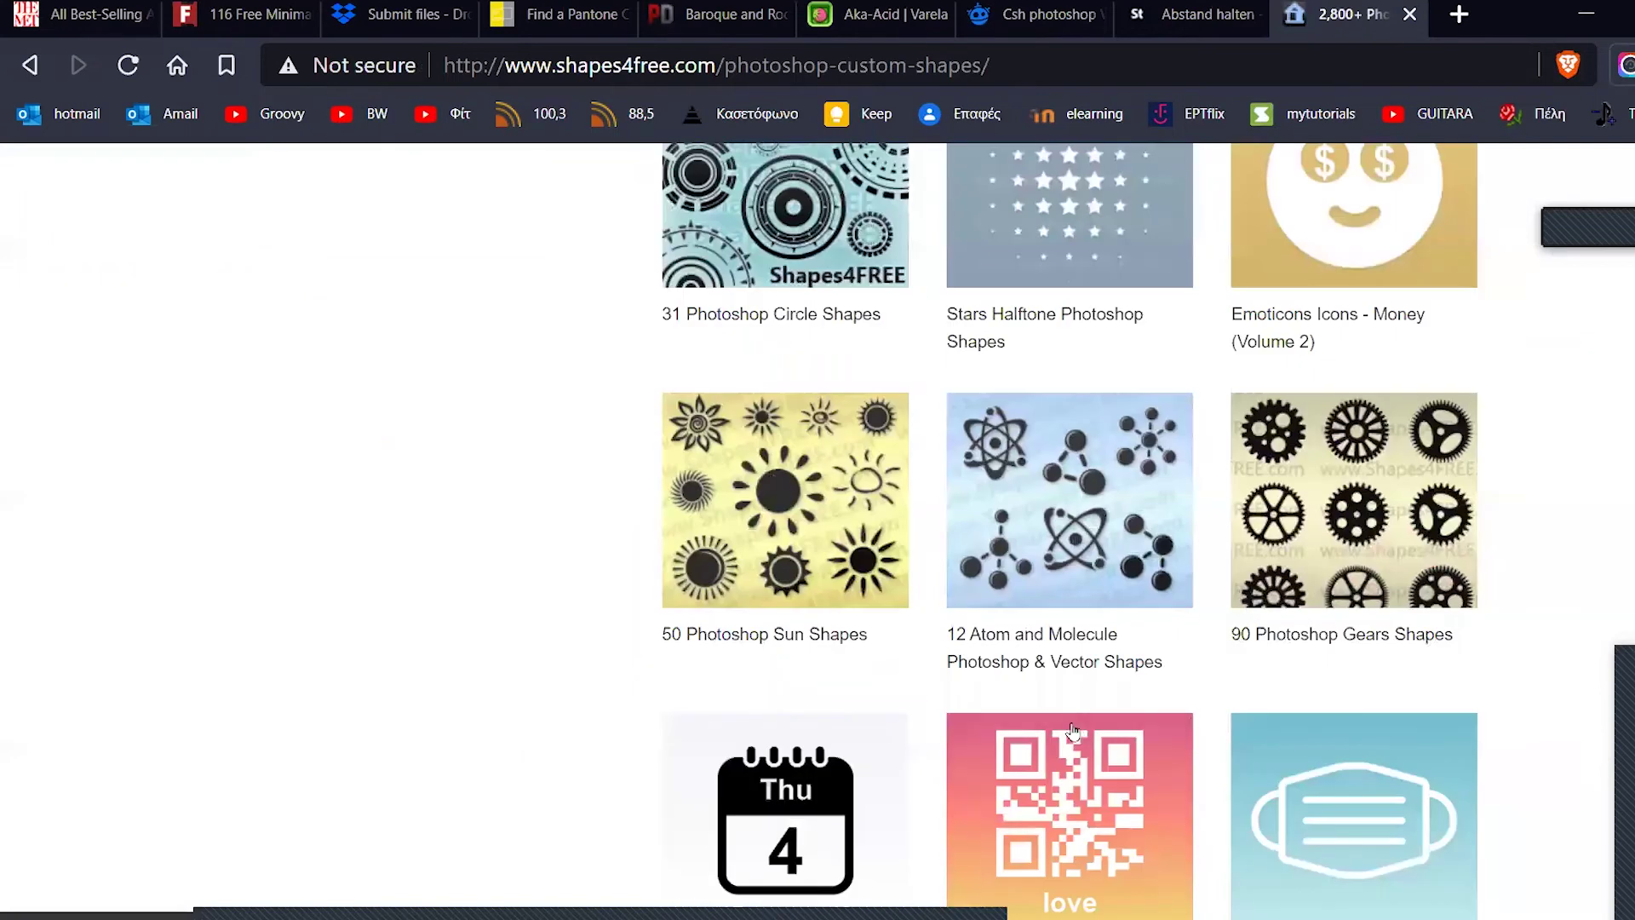
pyautogui.scroll(-5, 1076, 734)
pyautogui.scroll(-6, 1075, 734)
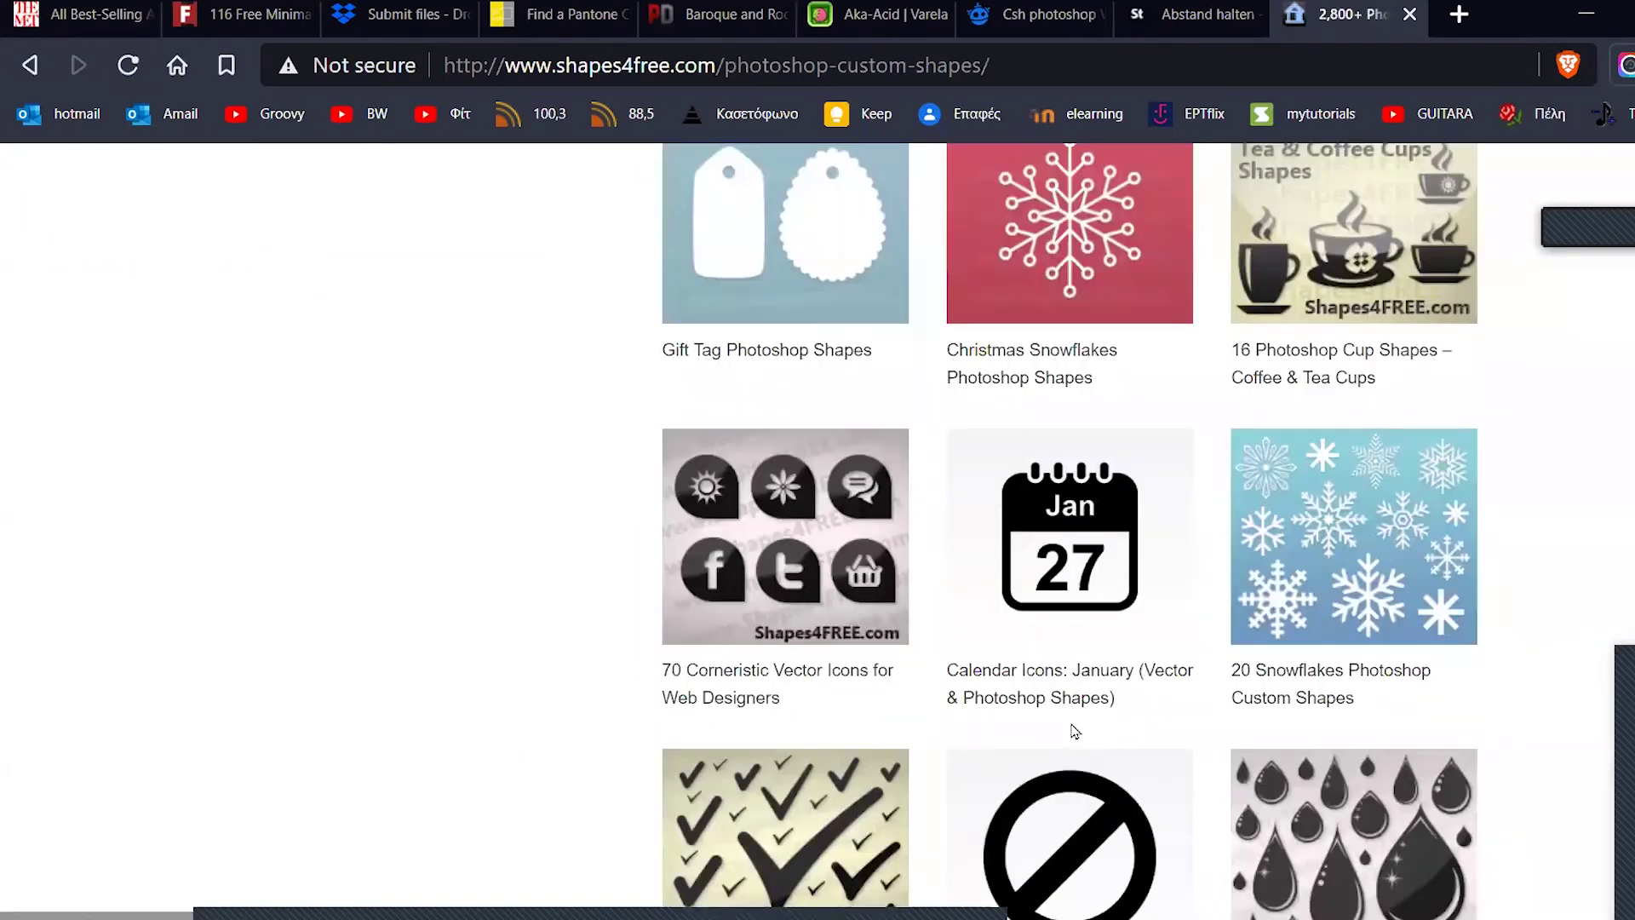
pyautogui.scroll(-6, 1075, 732)
pyautogui.scroll(-5, 1075, 734)
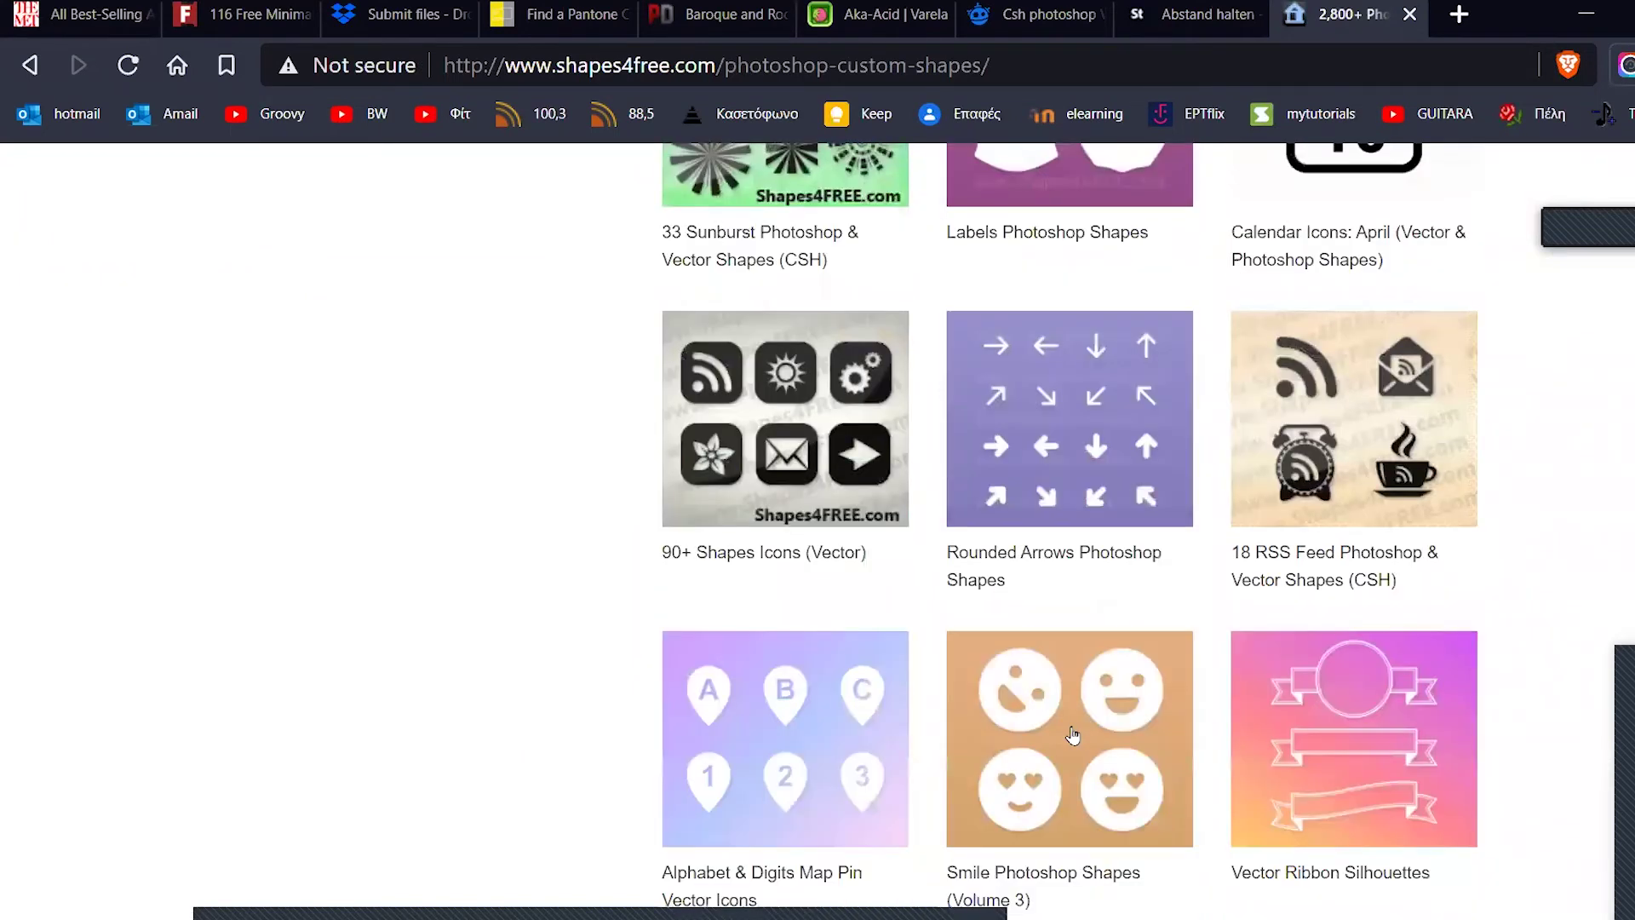
pyautogui.scroll(-7, 1077, 735)
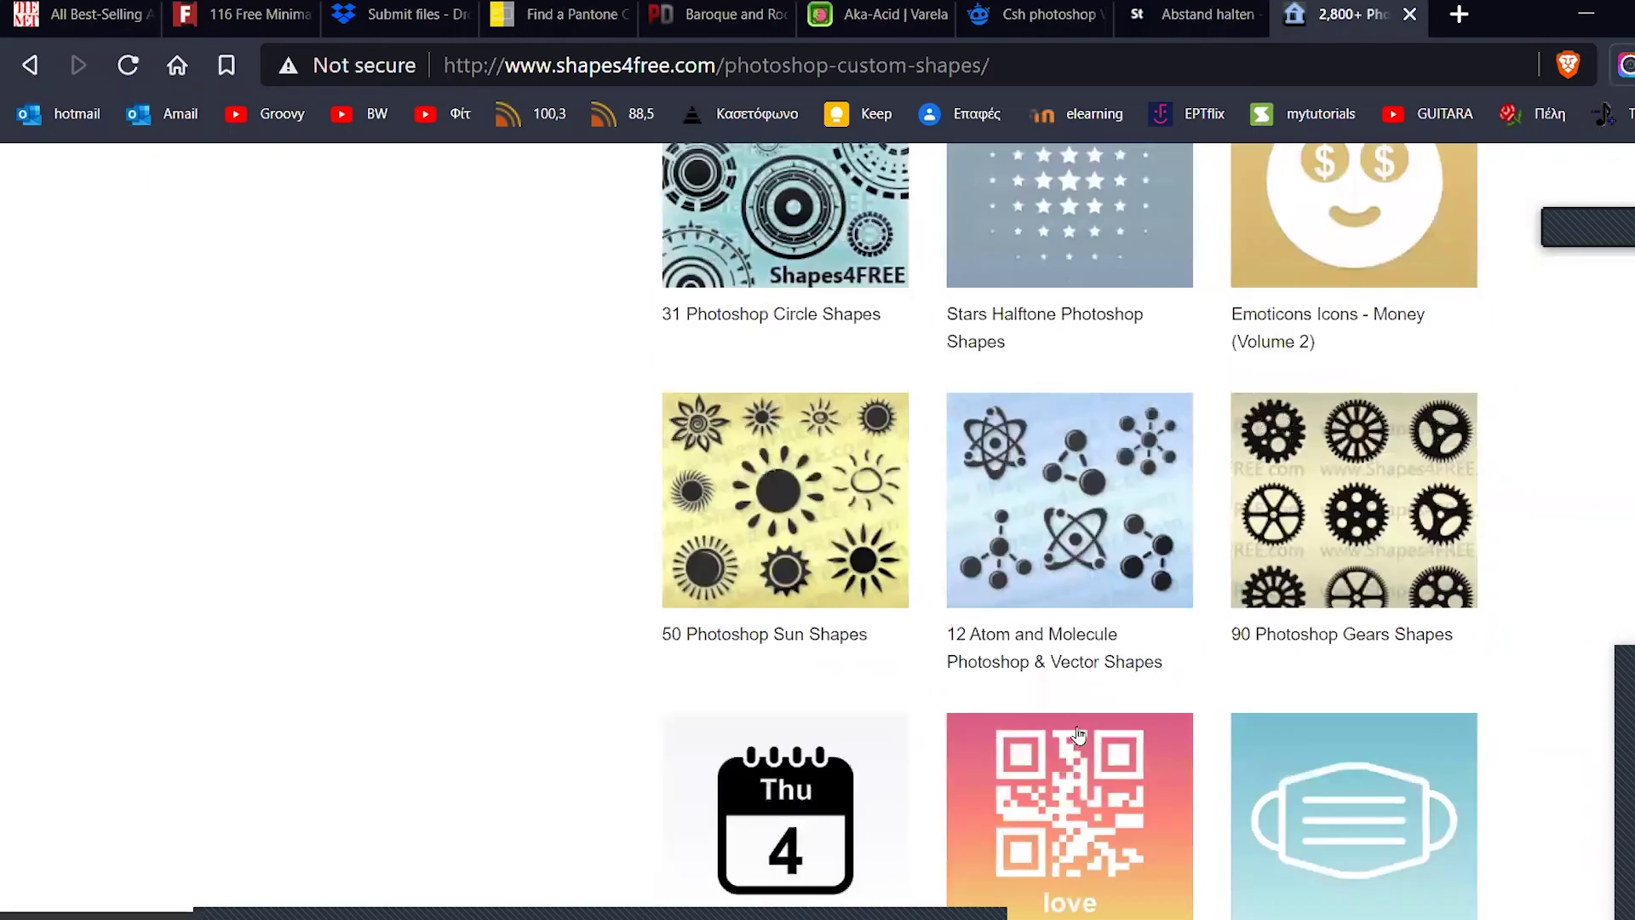
pyautogui.scroll(20, 1077, 734)
pyautogui.click(845, 624)
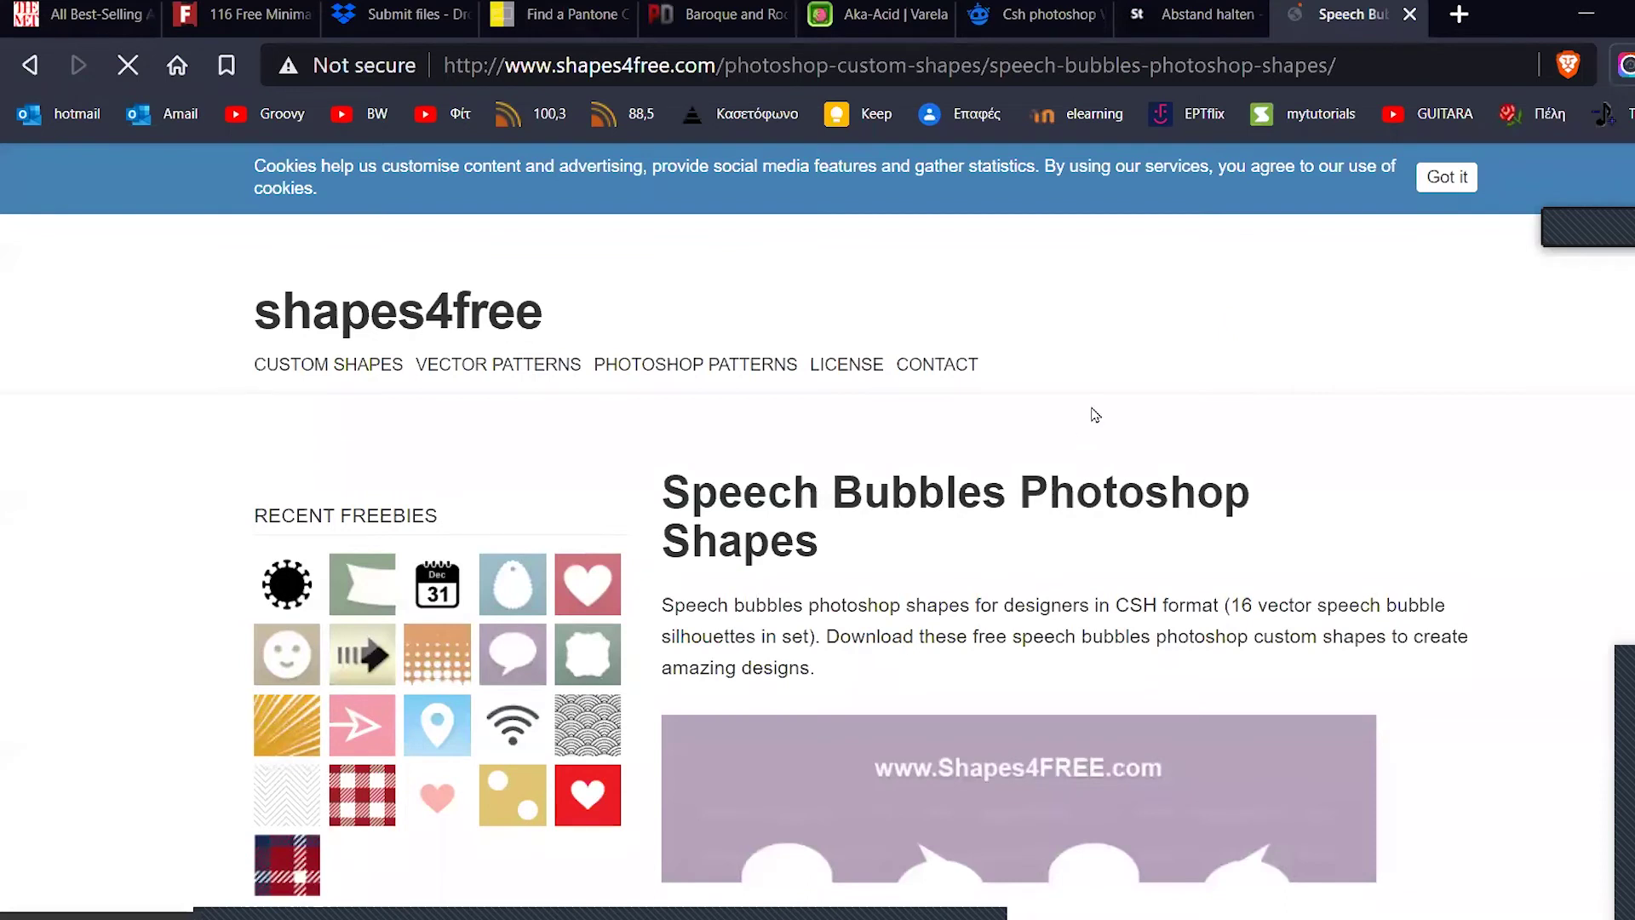
# Step: Download the Speech Bubbles shapes zip and open it from the download bar
pyautogui.scroll(-7, 1094, 502)
pyautogui.scroll(-3, 1097, 507)
pyautogui.scroll(7, 1097, 509)
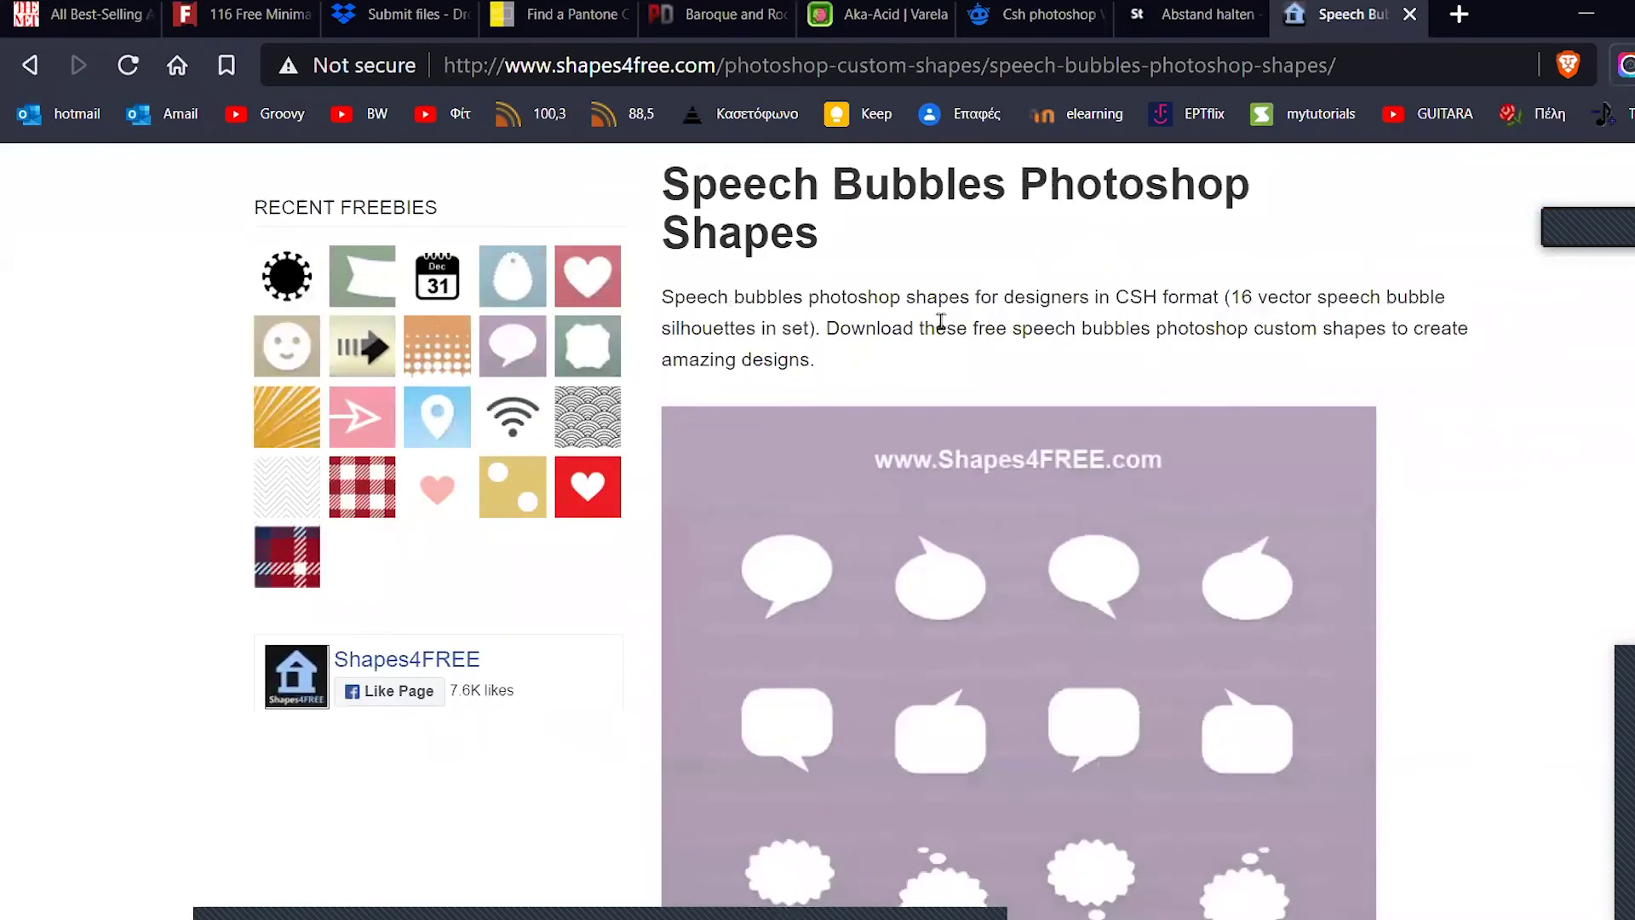
pyautogui.scroll(-5, 1033, 515)
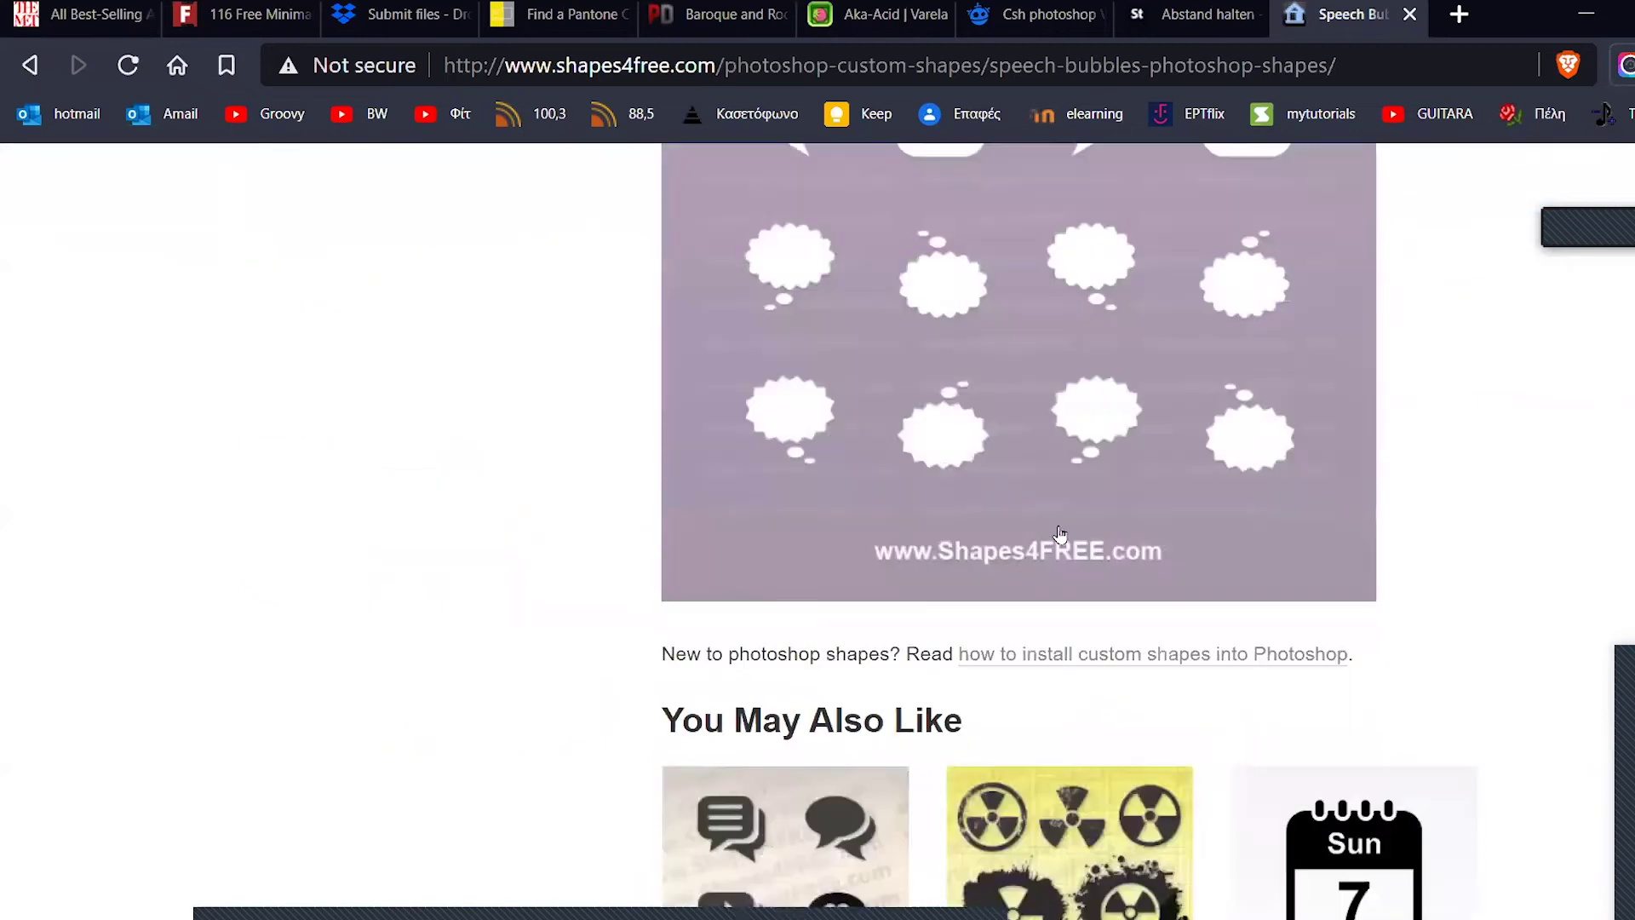
pyautogui.scroll(-3, 1047, 528)
pyautogui.scroll(-3, 1067, 545)
pyautogui.scroll(3, 1067, 545)
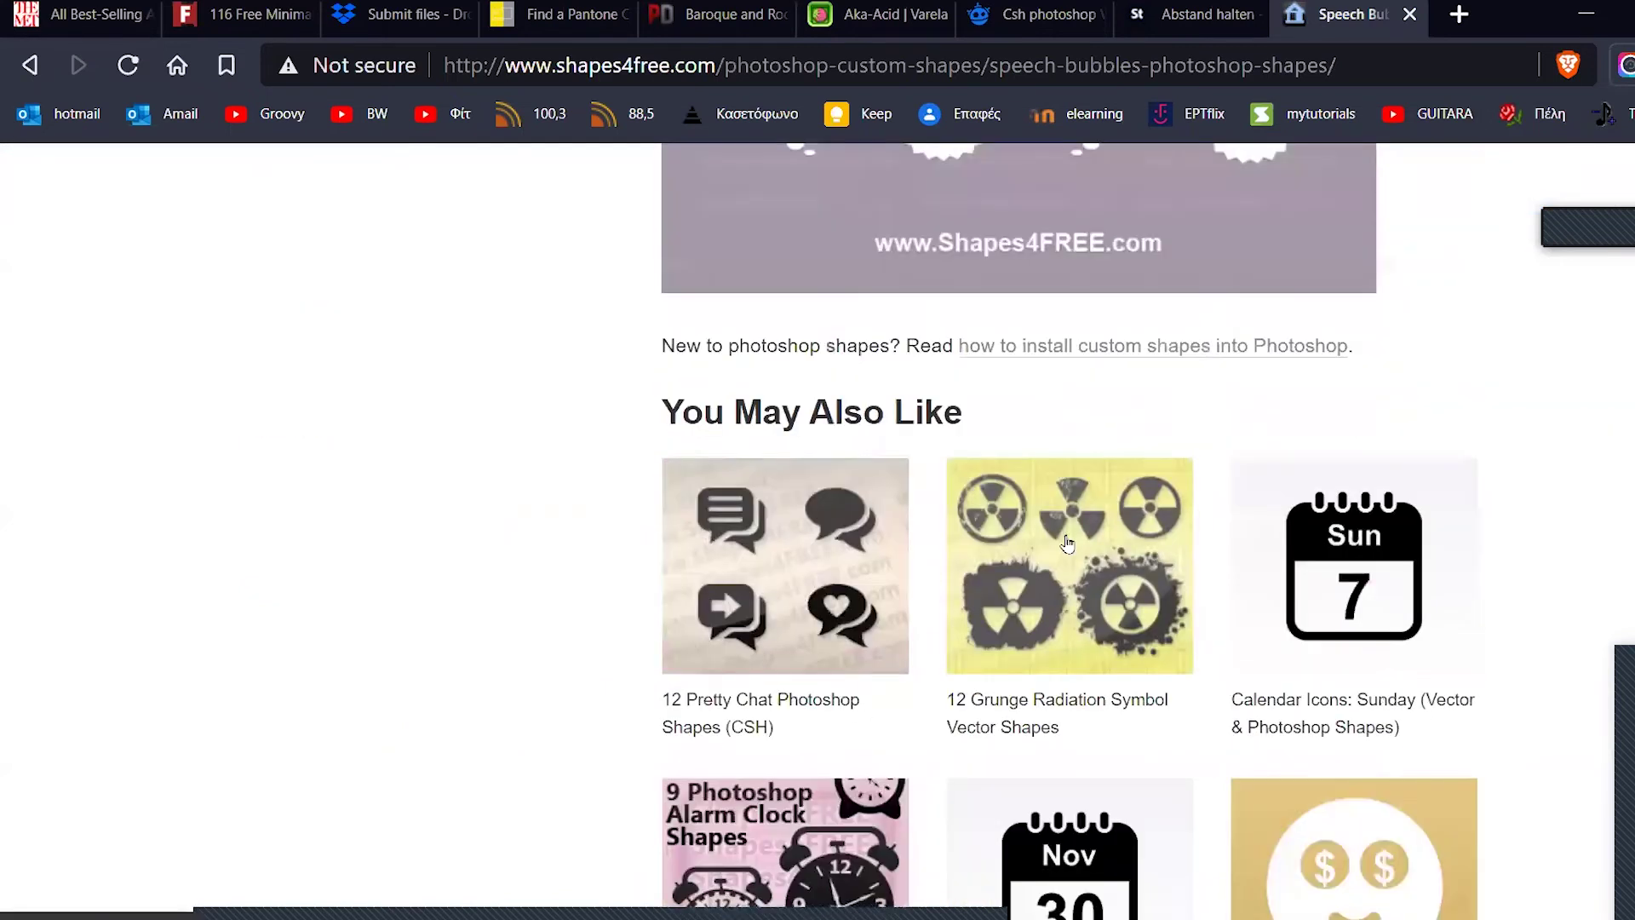
pyautogui.scroll(-2, 1068, 545)
pyautogui.scroll(-7, 1028, 522)
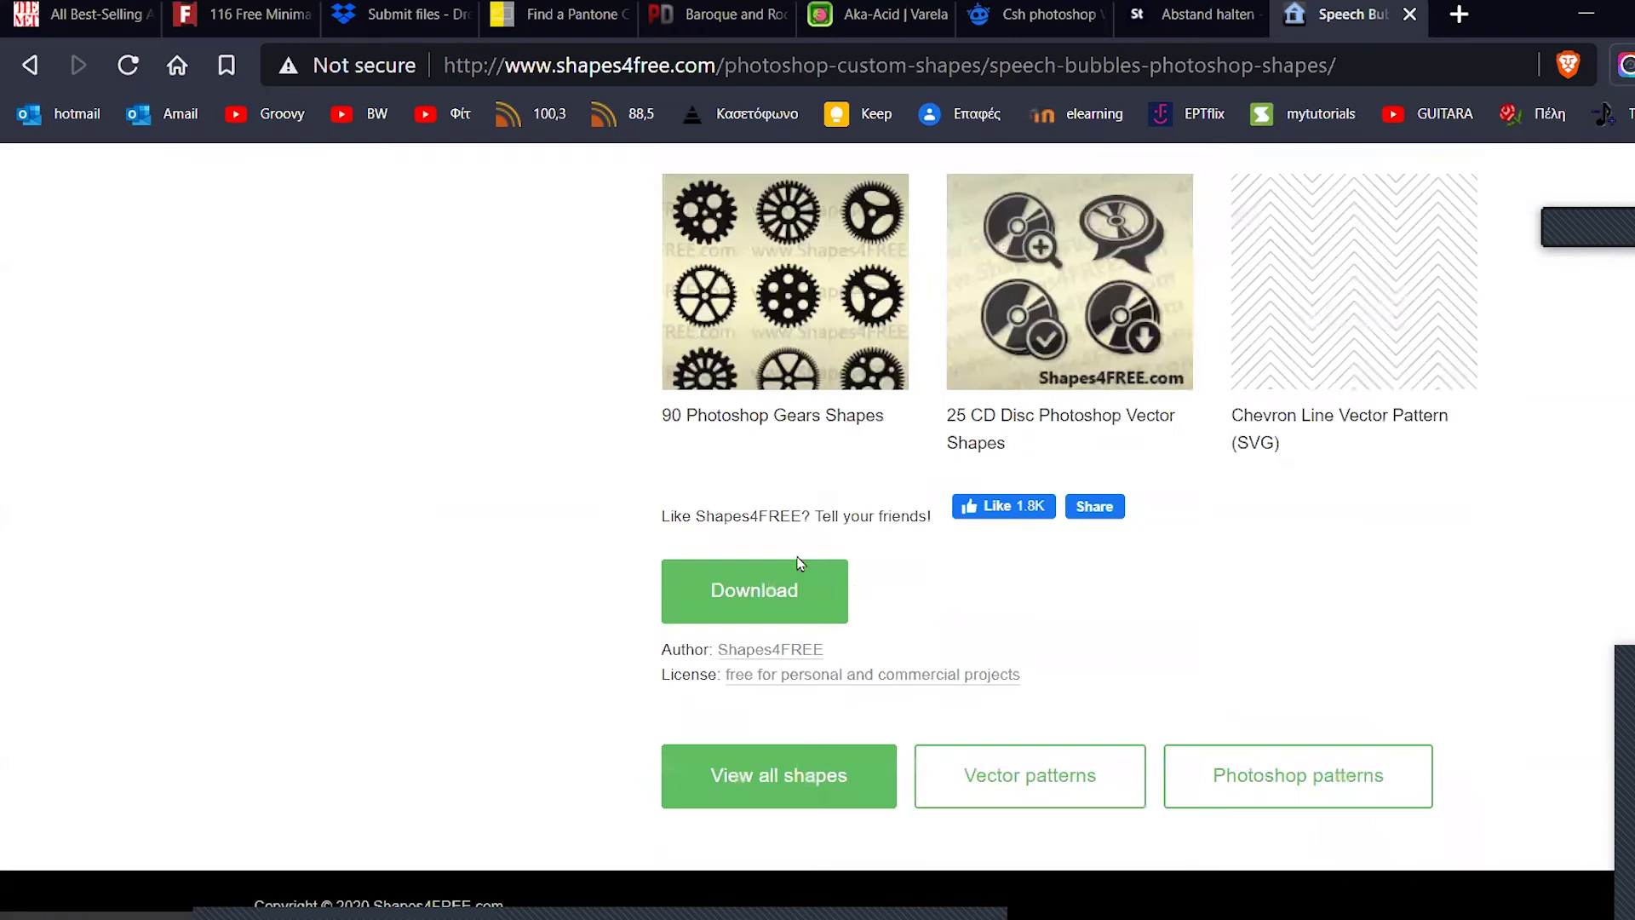
pyautogui.click(774, 592)
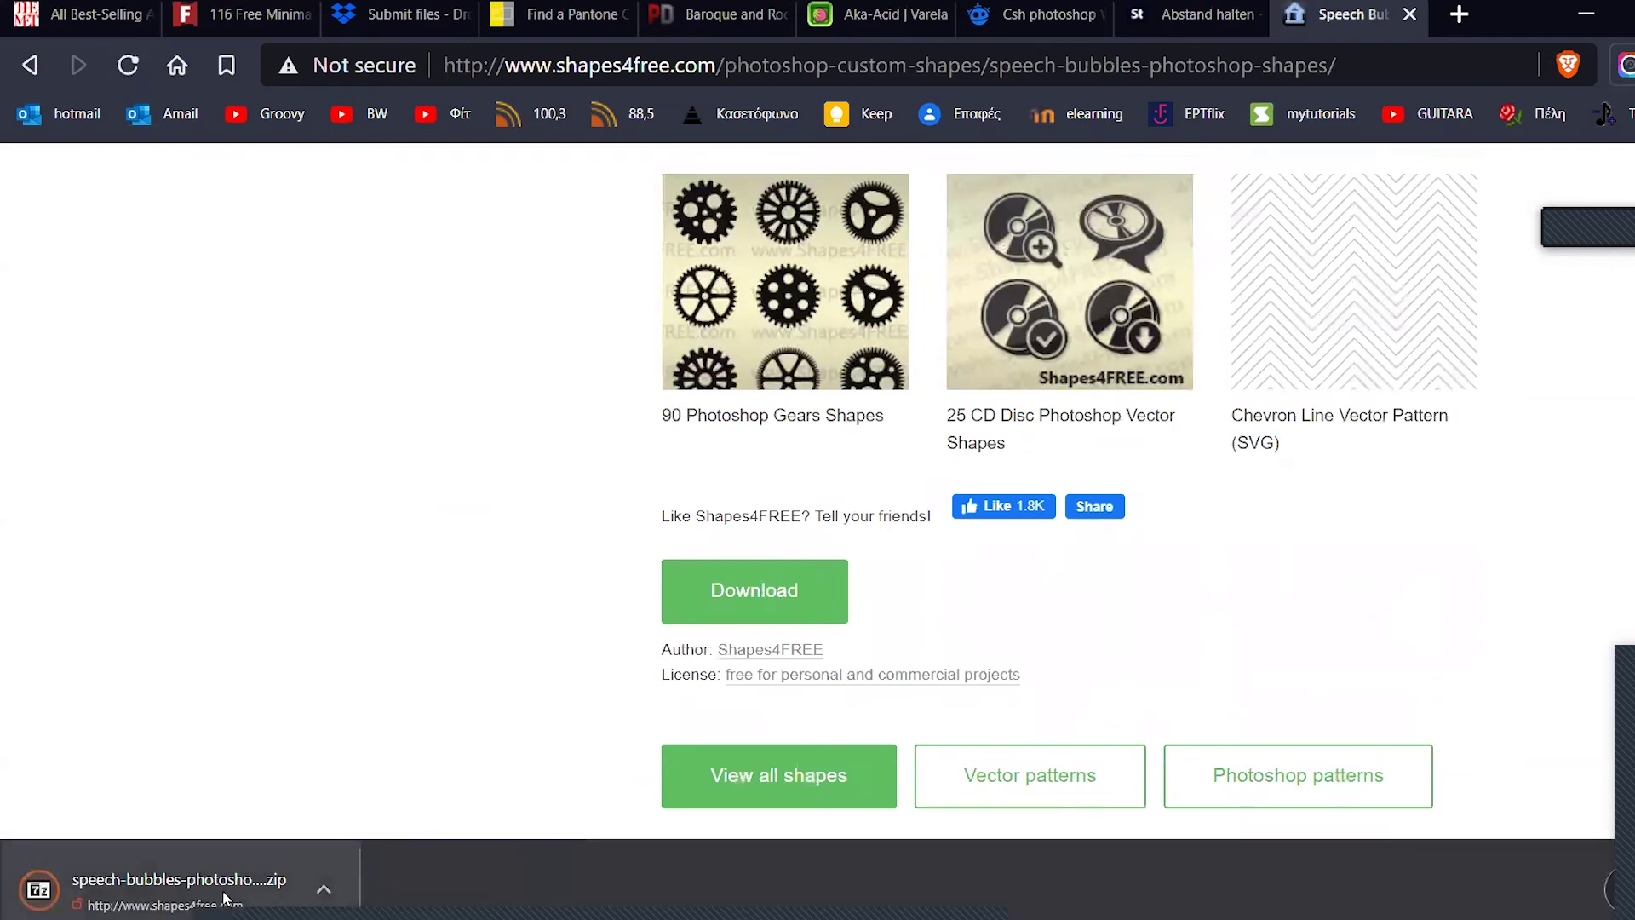
pyautogui.click(241, 894)
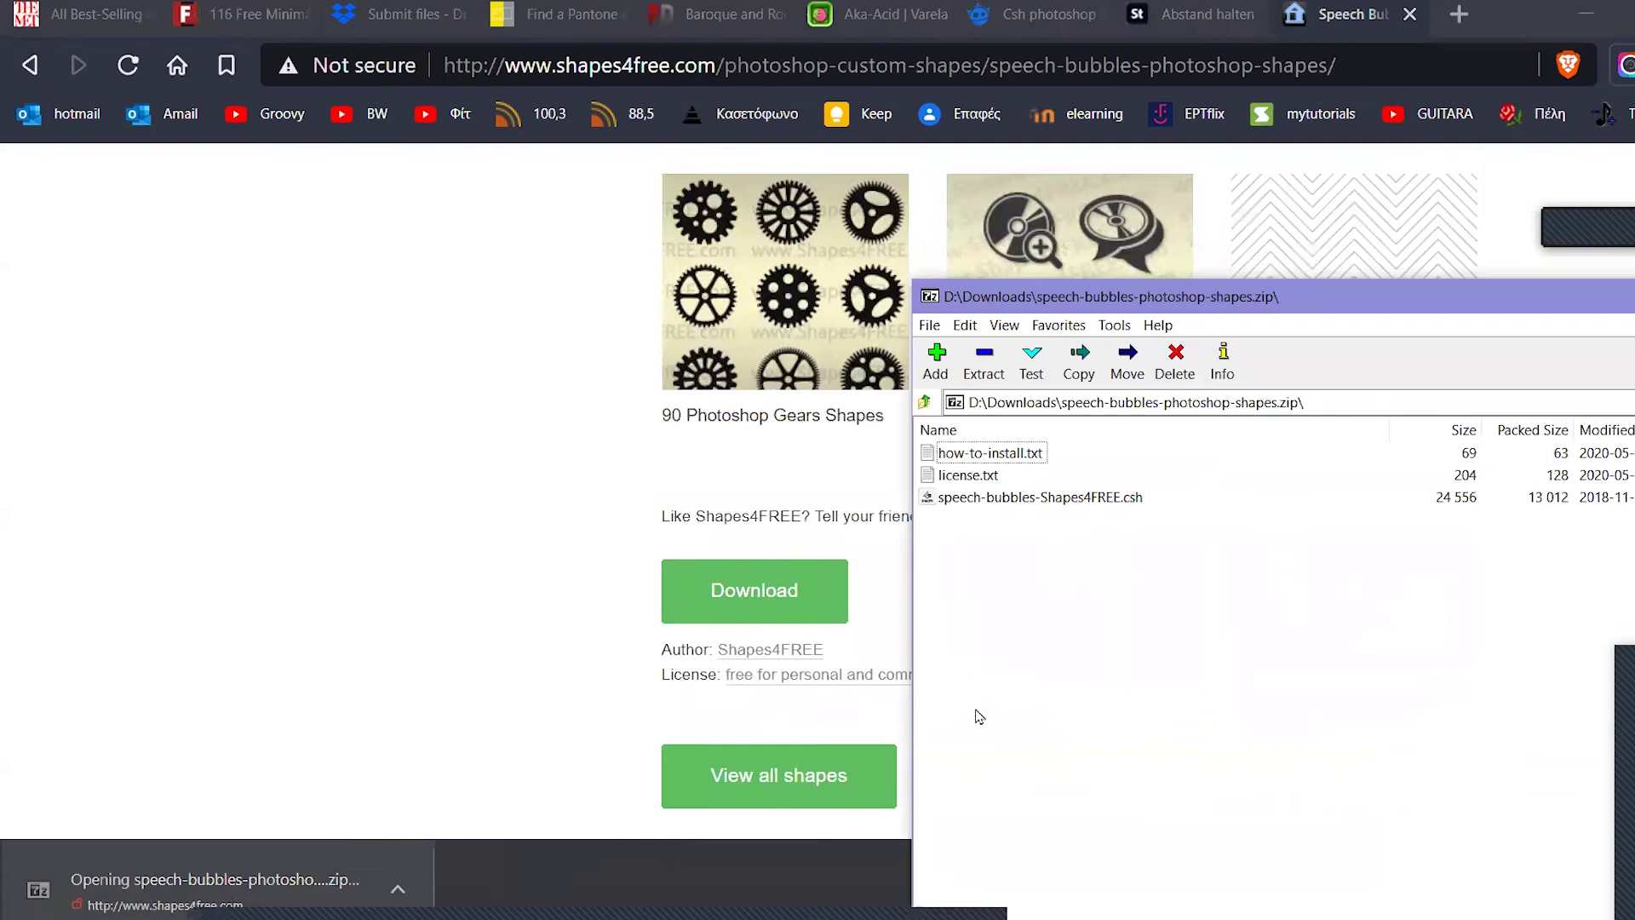
# Step: Select speech-bubbles-Shapes4FREE.csh inside the zip in 7-Zip
pyautogui.click(1092, 498)
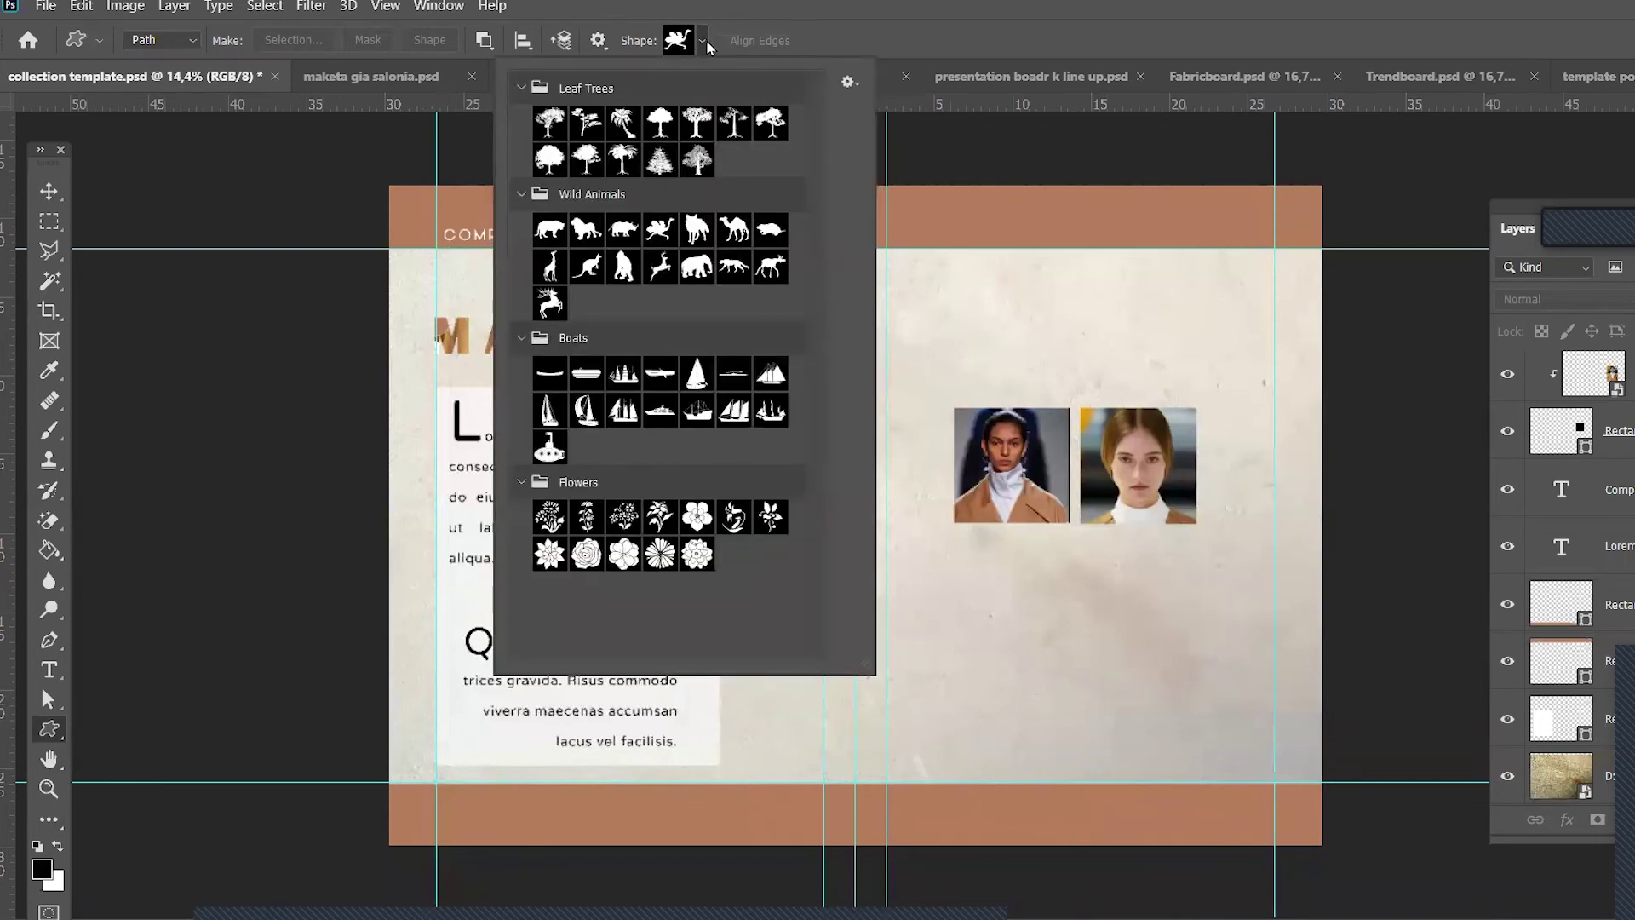
# Step: Import speech-bubbles-Shapes4FREE.csh from the Desktop and pick its second bubble shape
pyautogui.click(848, 82)
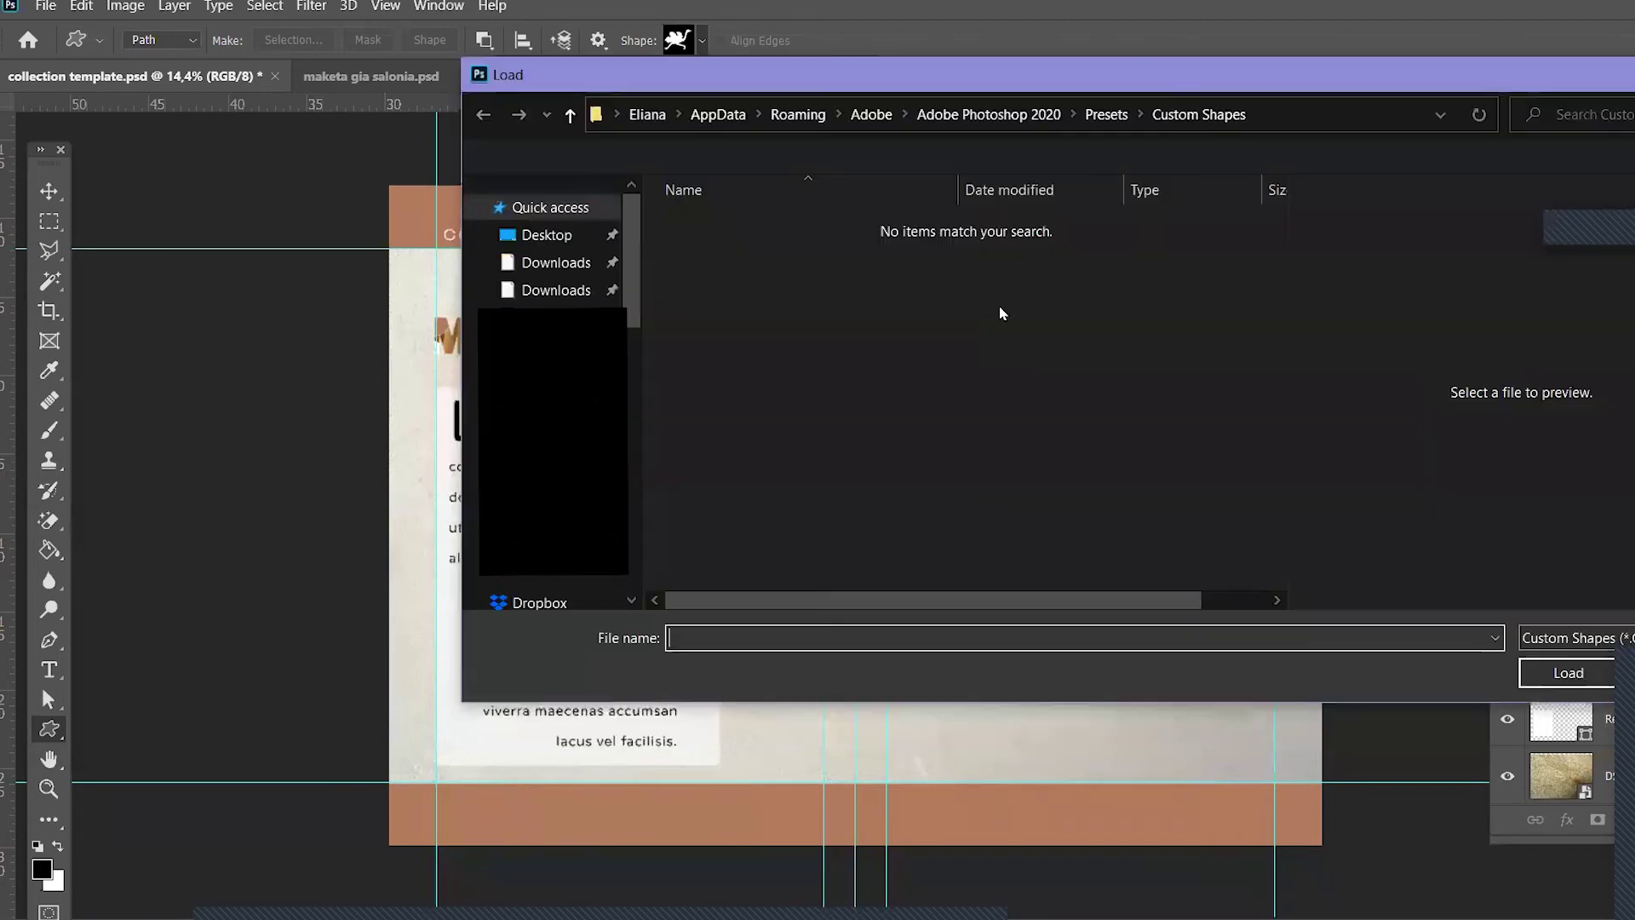
pyautogui.click(555, 235)
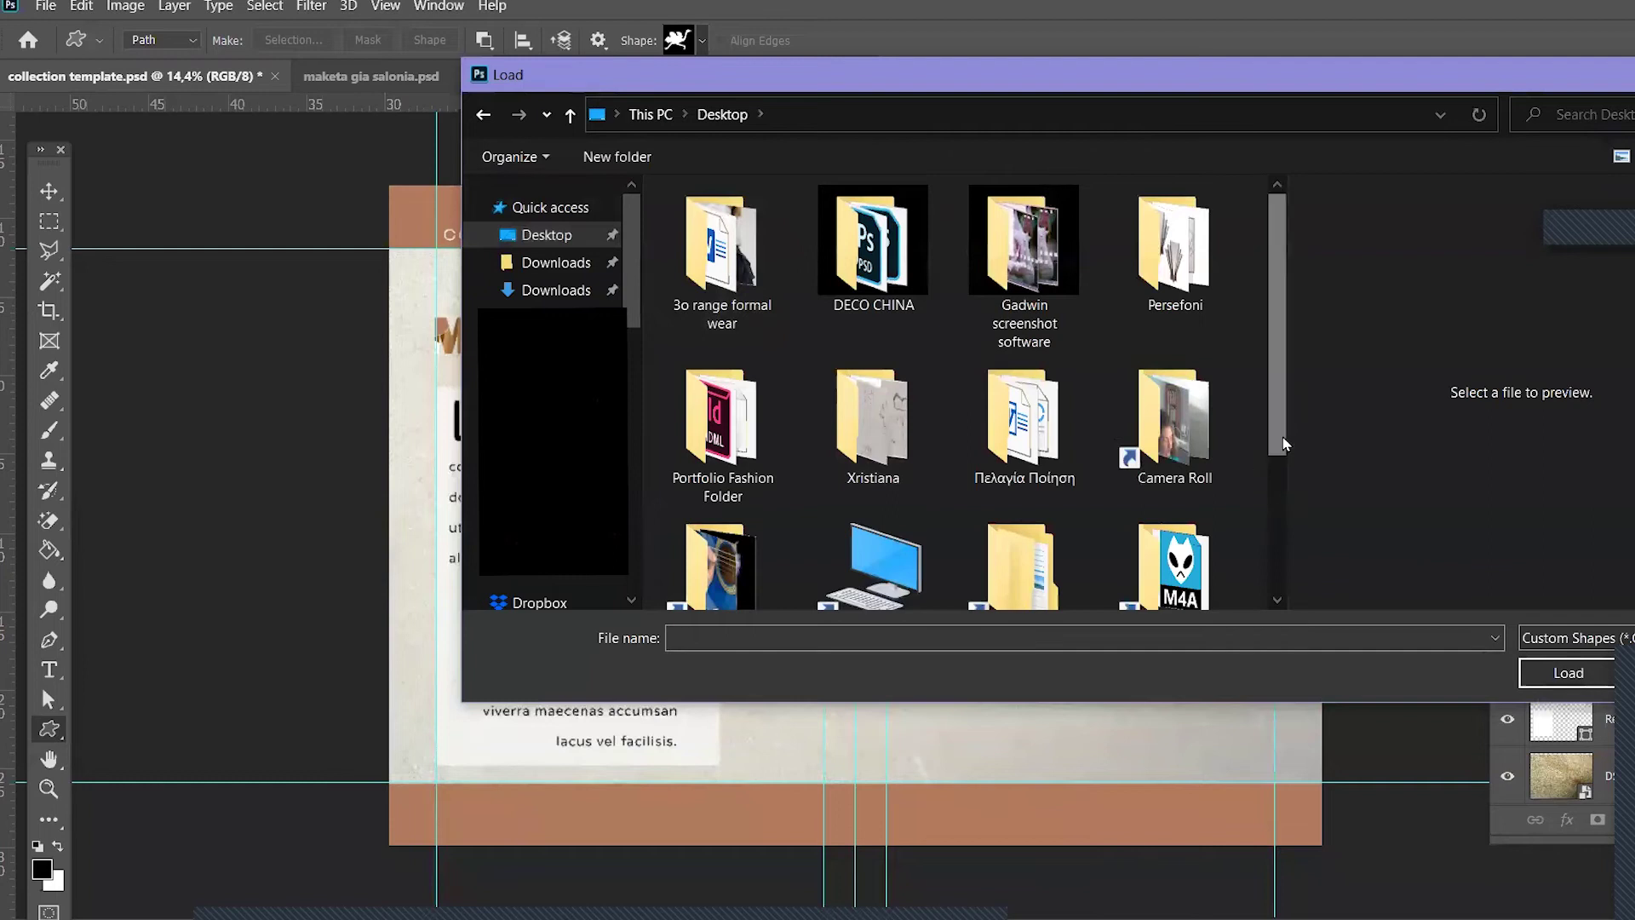
pyautogui.scroll(-3, 1268, 482)
pyautogui.doubleClick(722, 516)
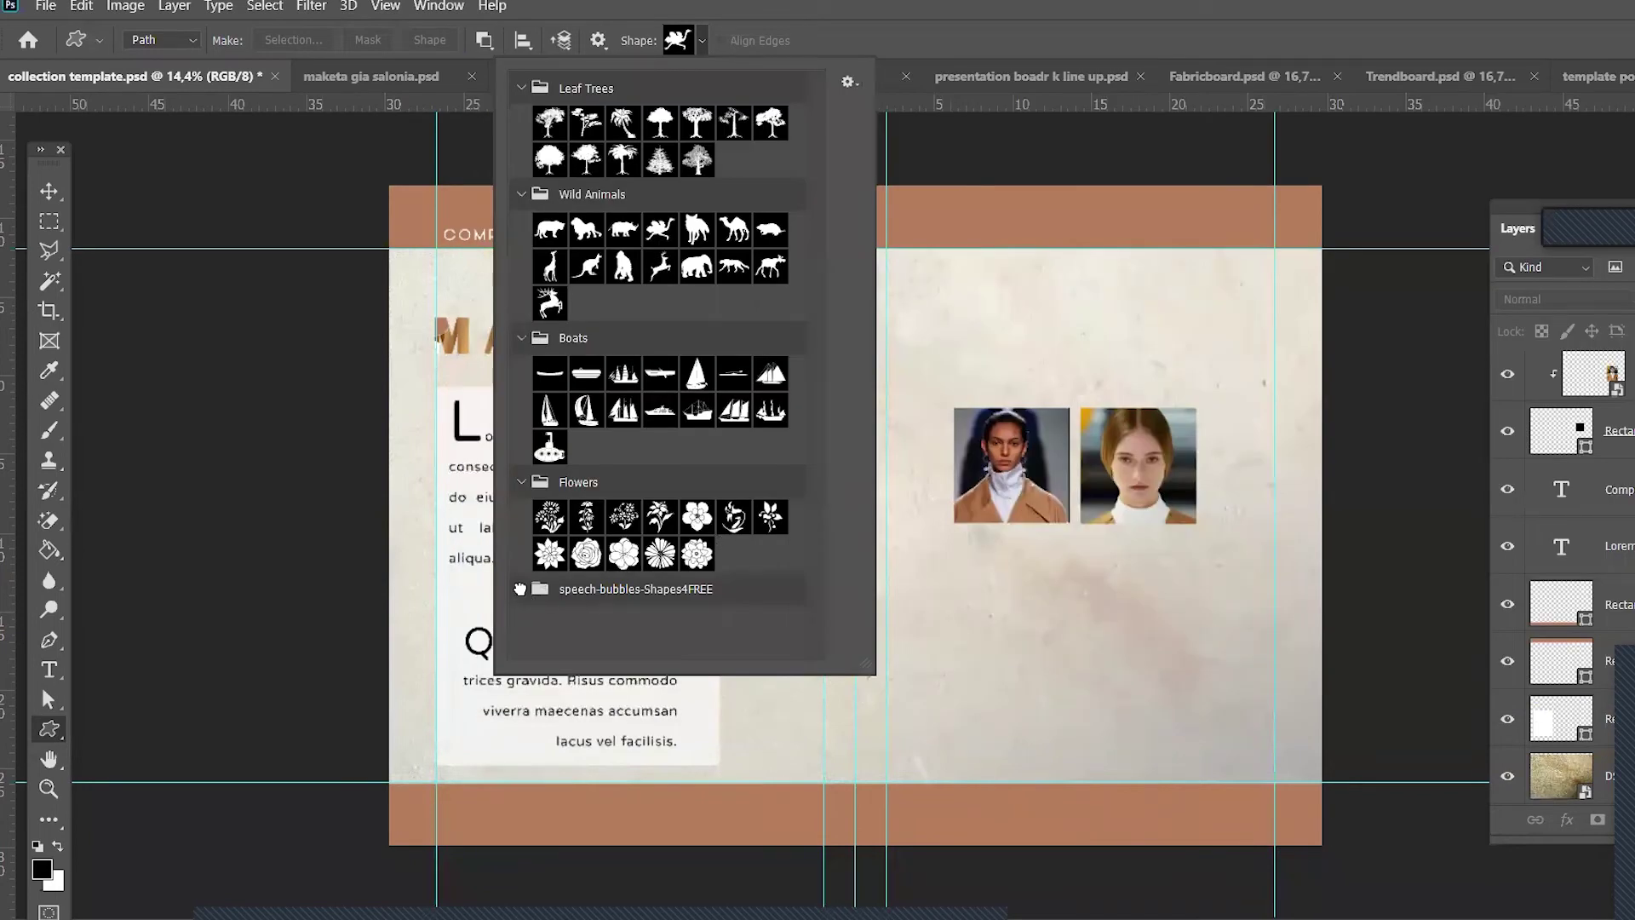
pyautogui.click(520, 588)
pyautogui.scroll(-1, 698, 606)
pyautogui.scroll(-1, 698, 606)
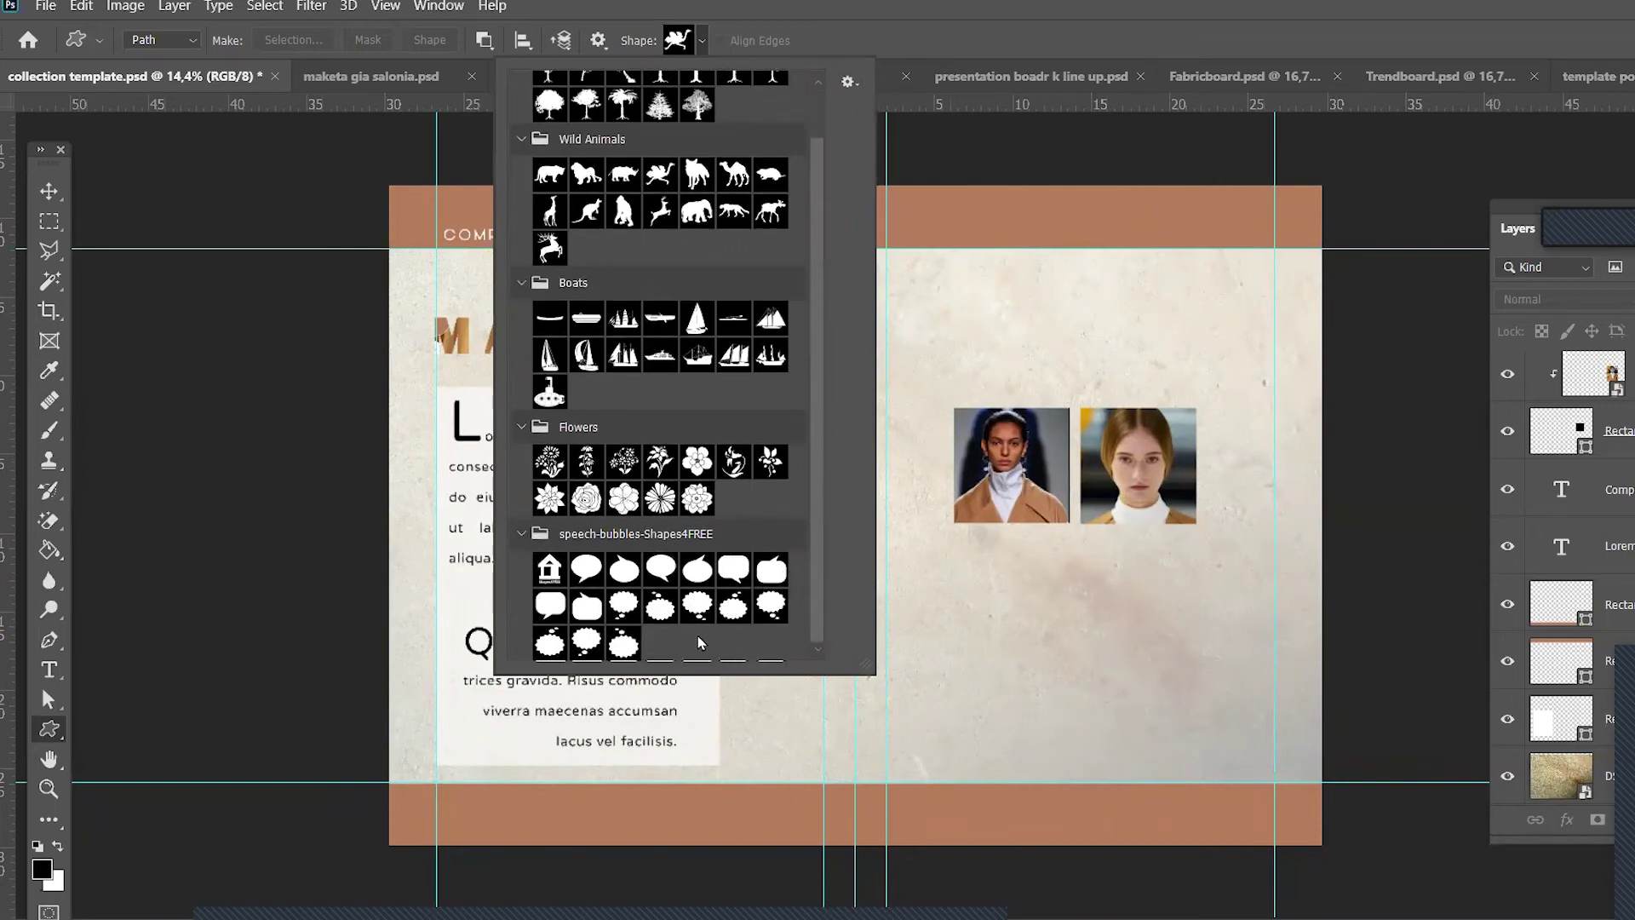
pyautogui.click(586, 569)
# Step: Draw the speech bubble in Shape mode beside the right-hand photo with a white fill
pyautogui.click(1079, 338)
pyautogui.moveTo(1079, 298)
pyautogui.mouseDown()
pyautogui.moveTo(1324, 455)
pyautogui.moveTo(1309, 457)
pyautogui.mouseUp()
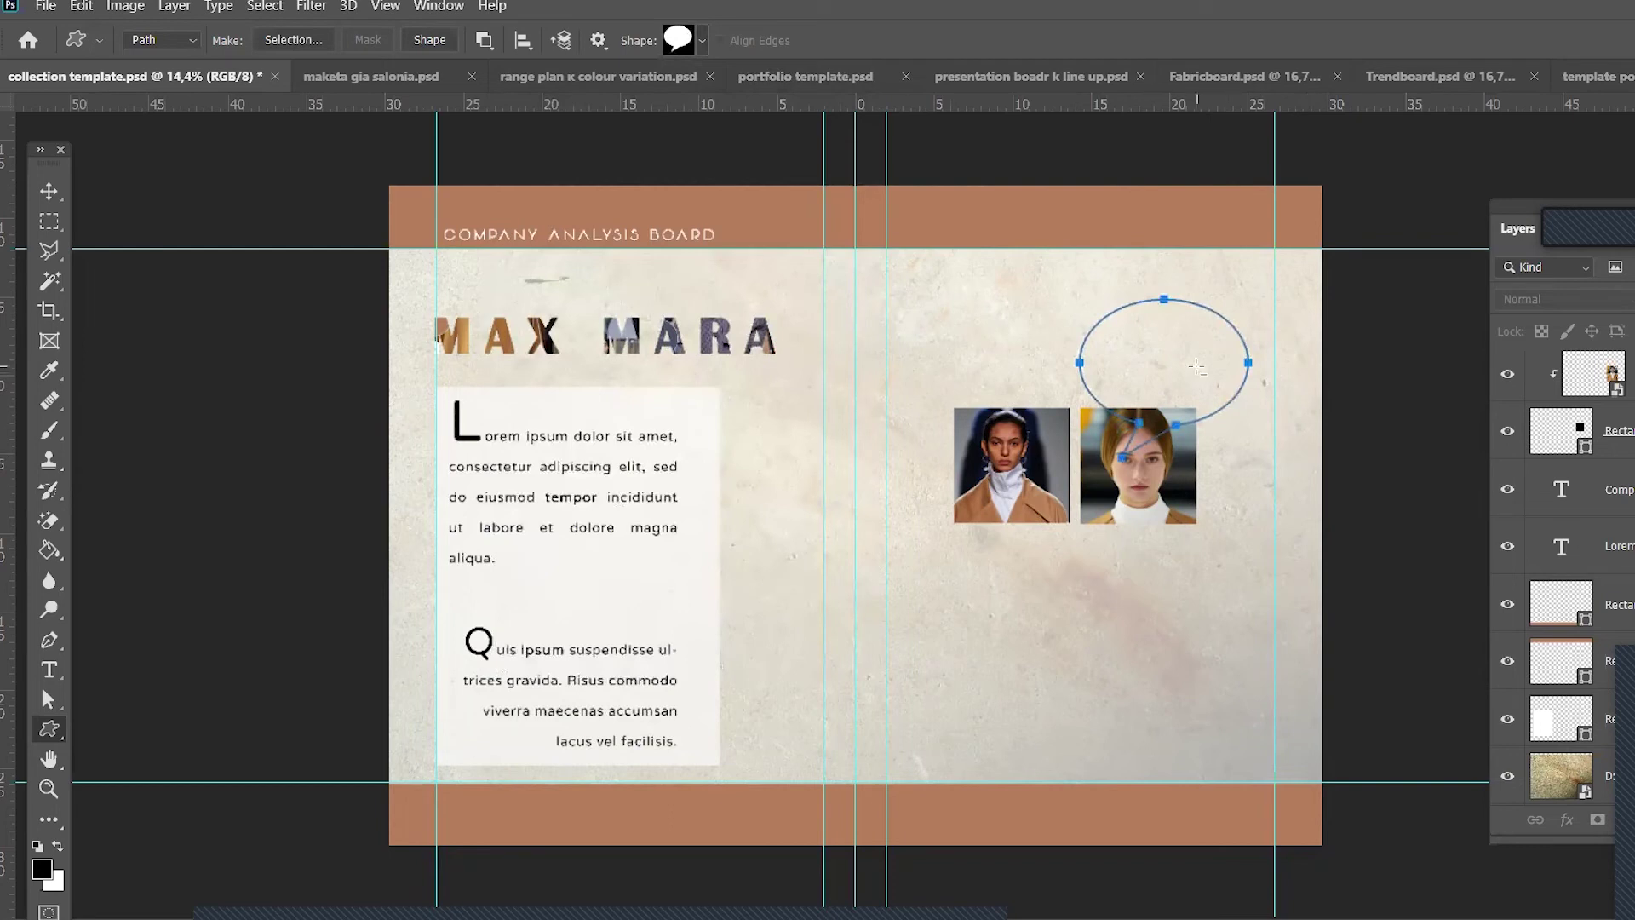
pyautogui.press('Escape')
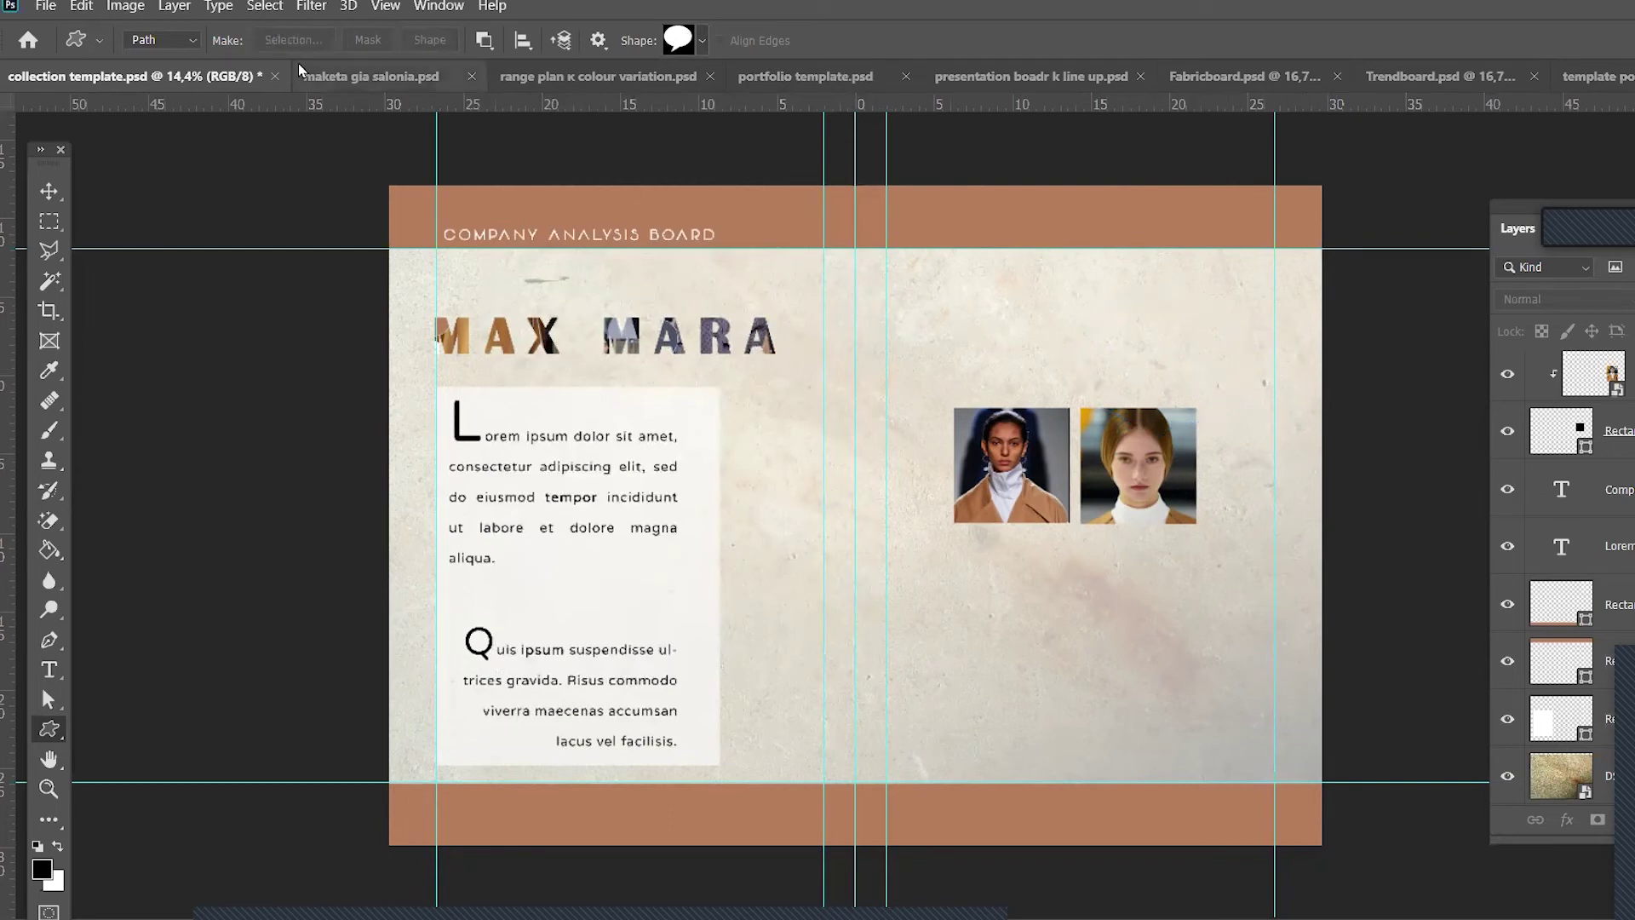
pyautogui.click(187, 40)
pyautogui.click(159, 60)
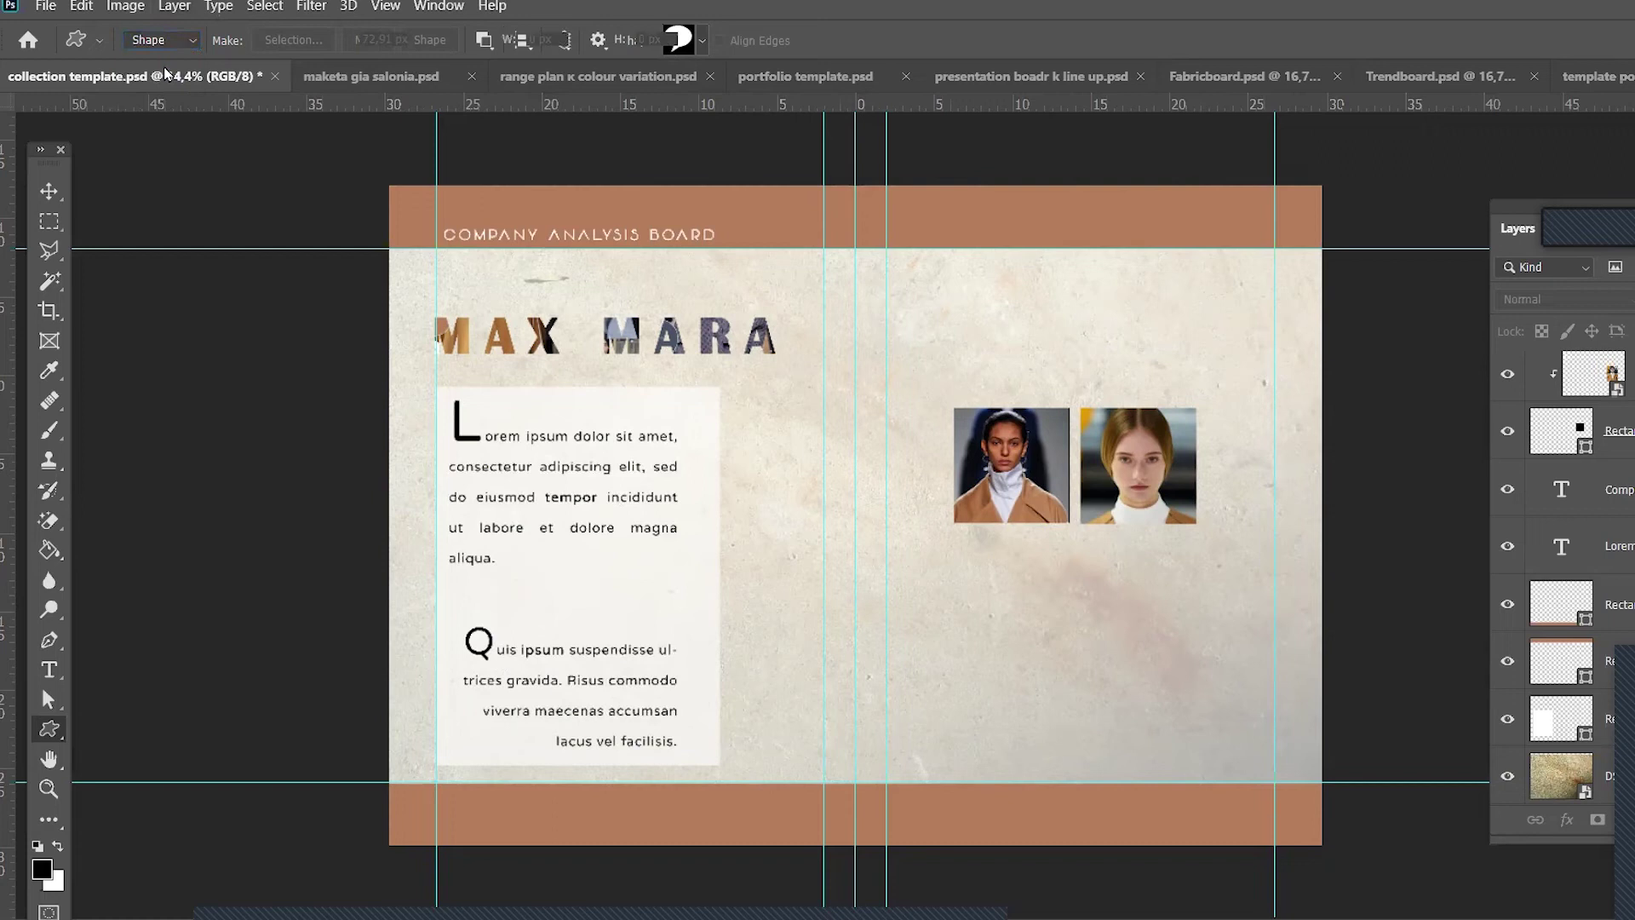
pyautogui.moveTo(1224, 368); pyautogui.dragTo(1308, 441)
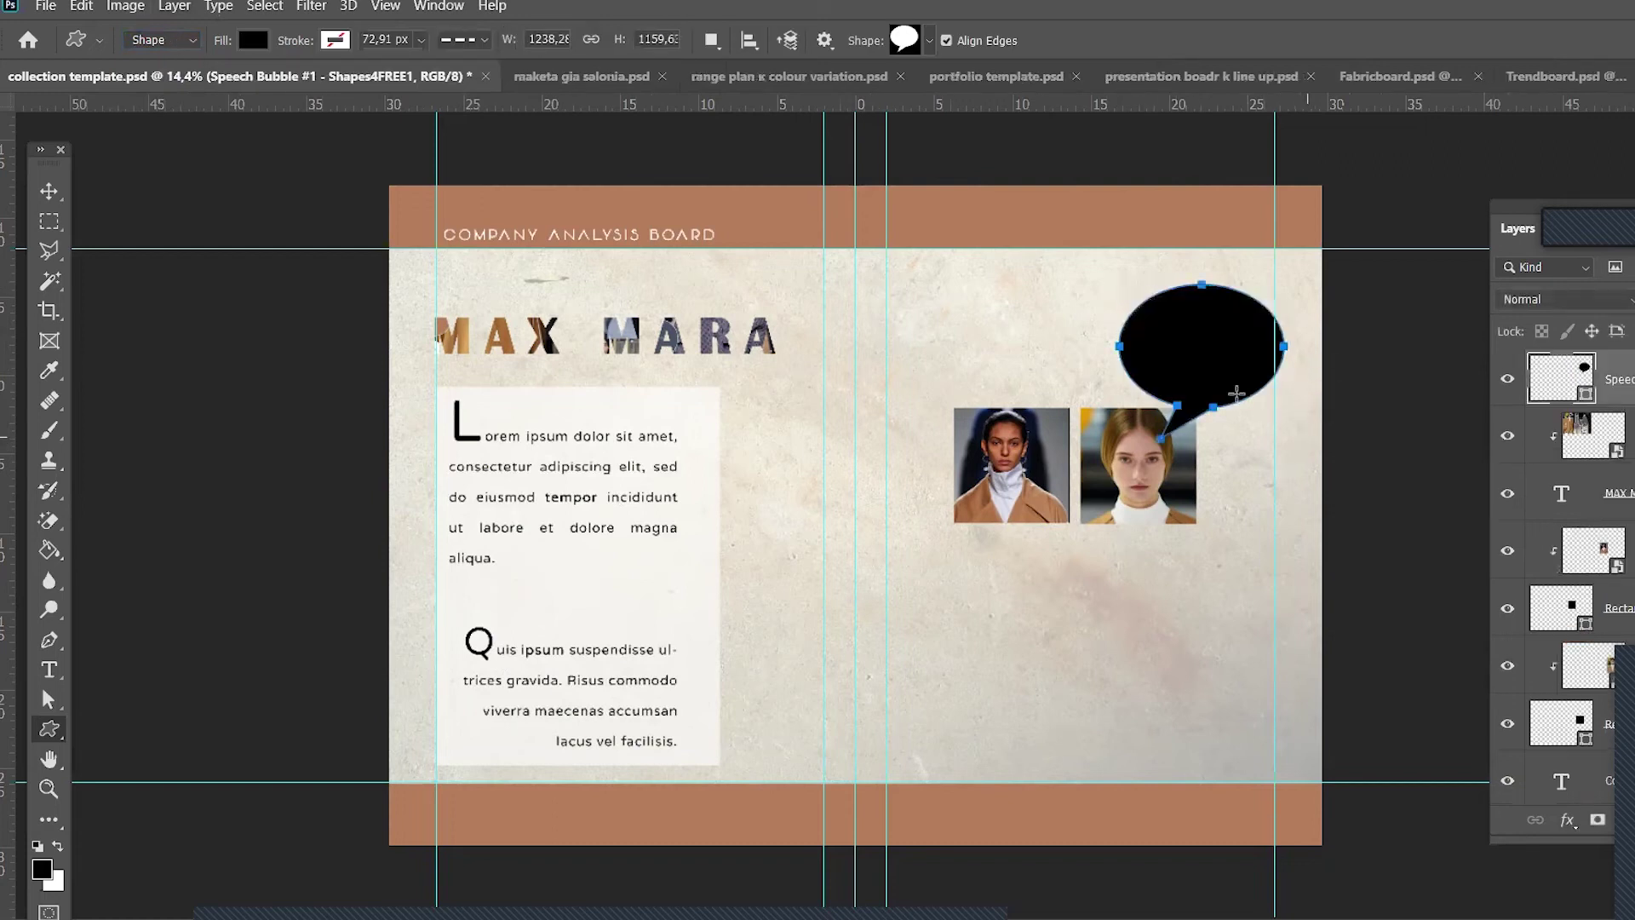
pyautogui.click(250, 41)
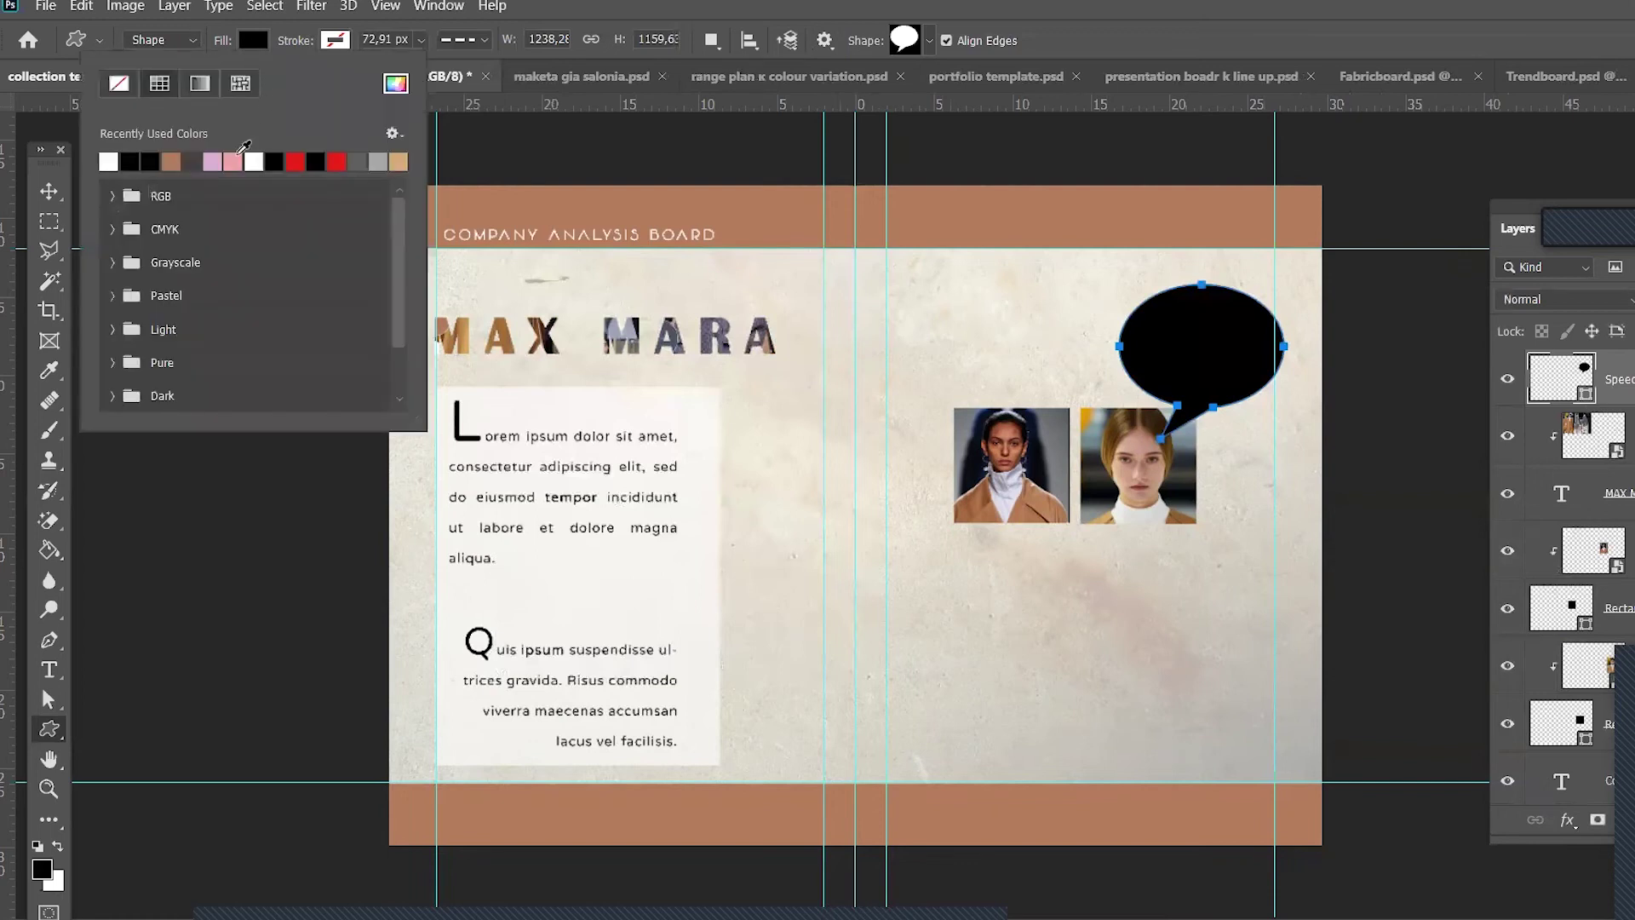
pyautogui.click(109, 160)
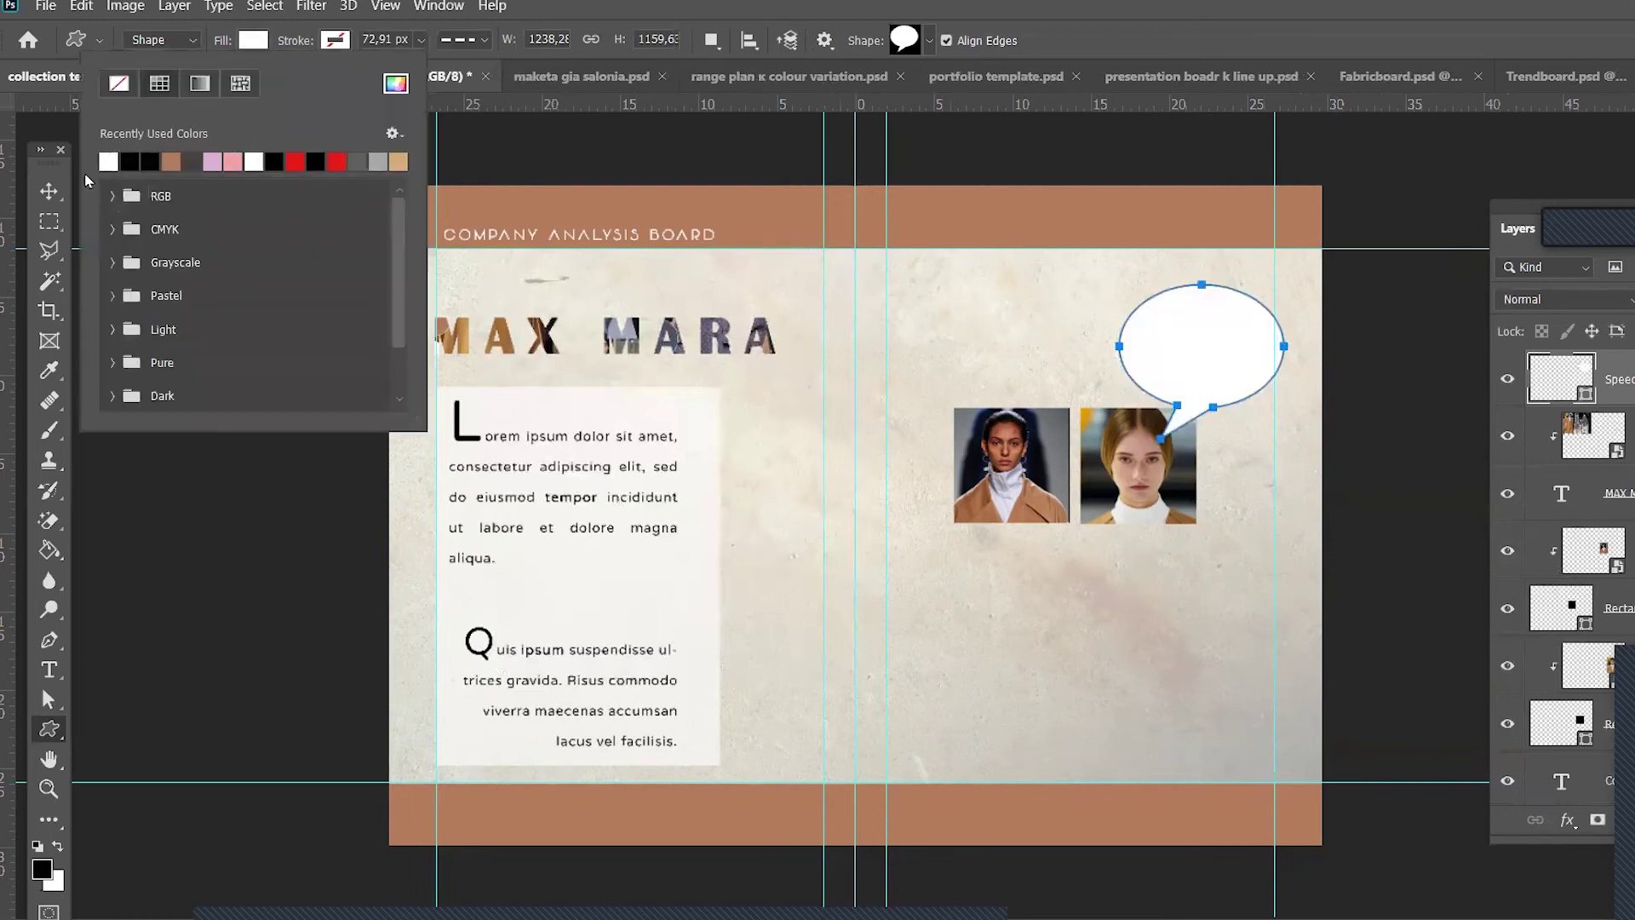
pyautogui.click(48, 191)
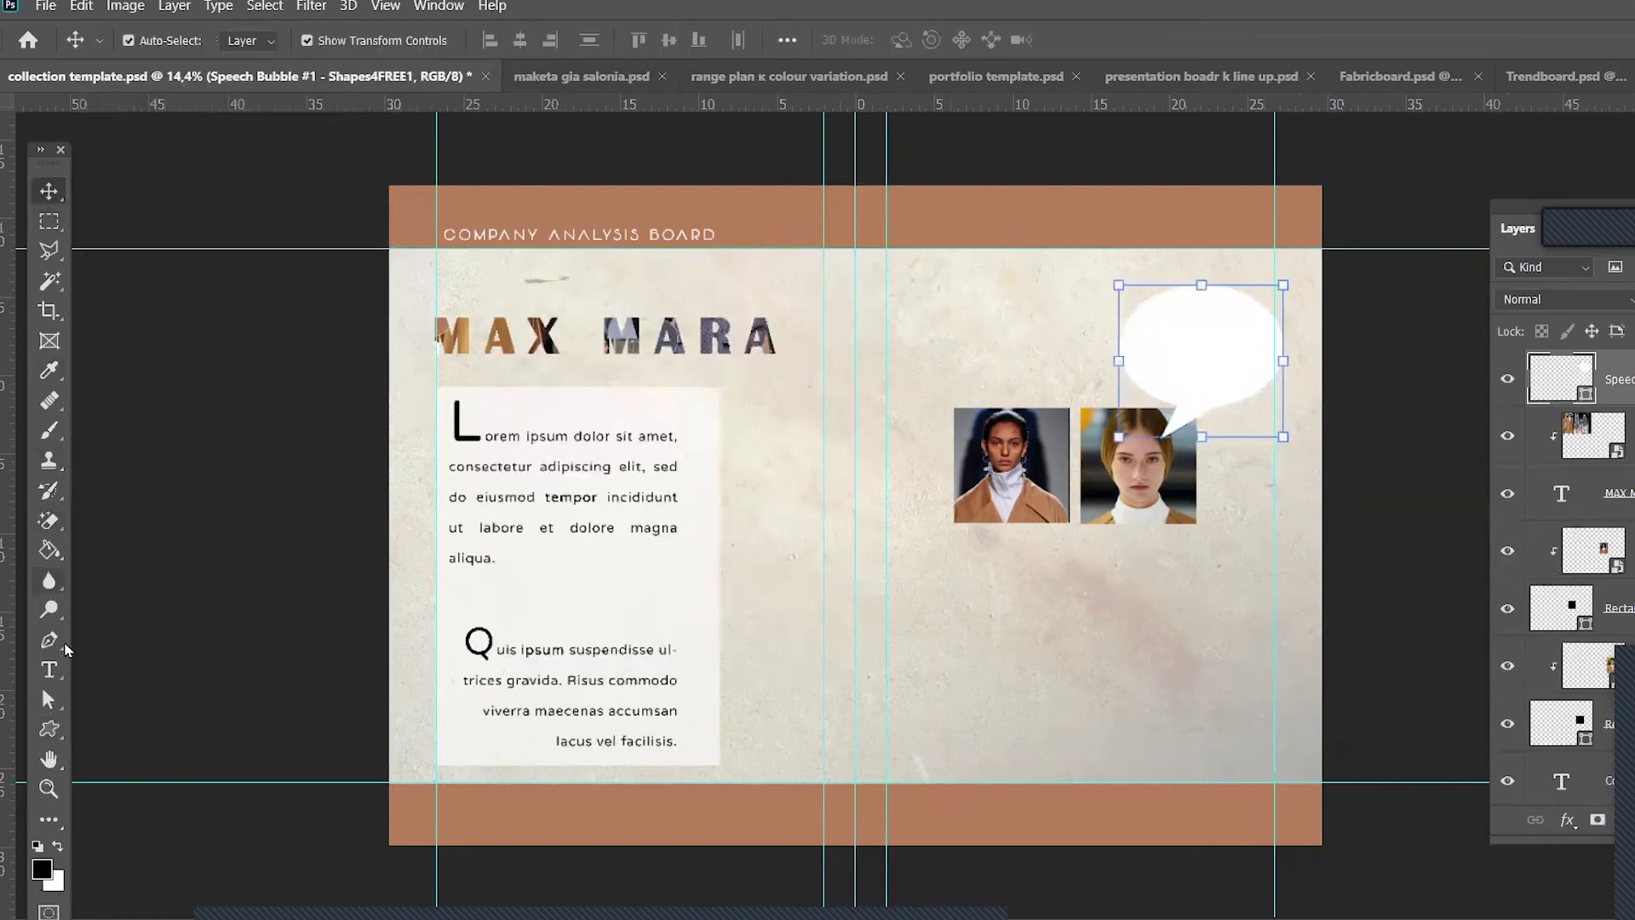
# Step: Place Lorem ipsum placeholder text inside the bubble and fit the text box to it
pyautogui.click(48, 669)
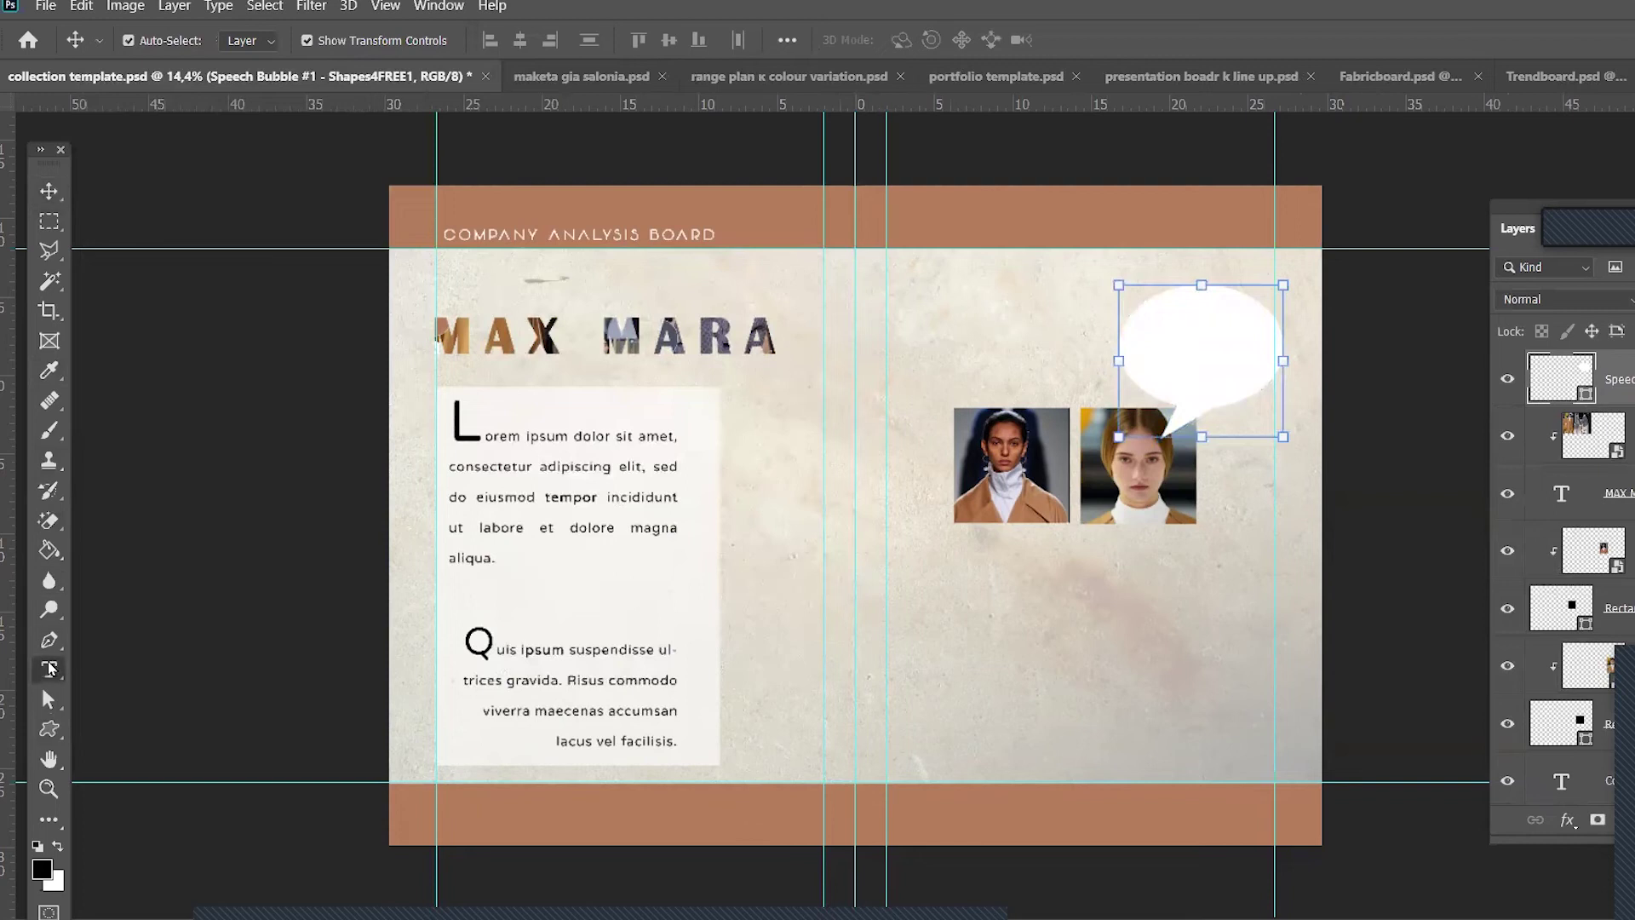
pyautogui.click(1175, 341)
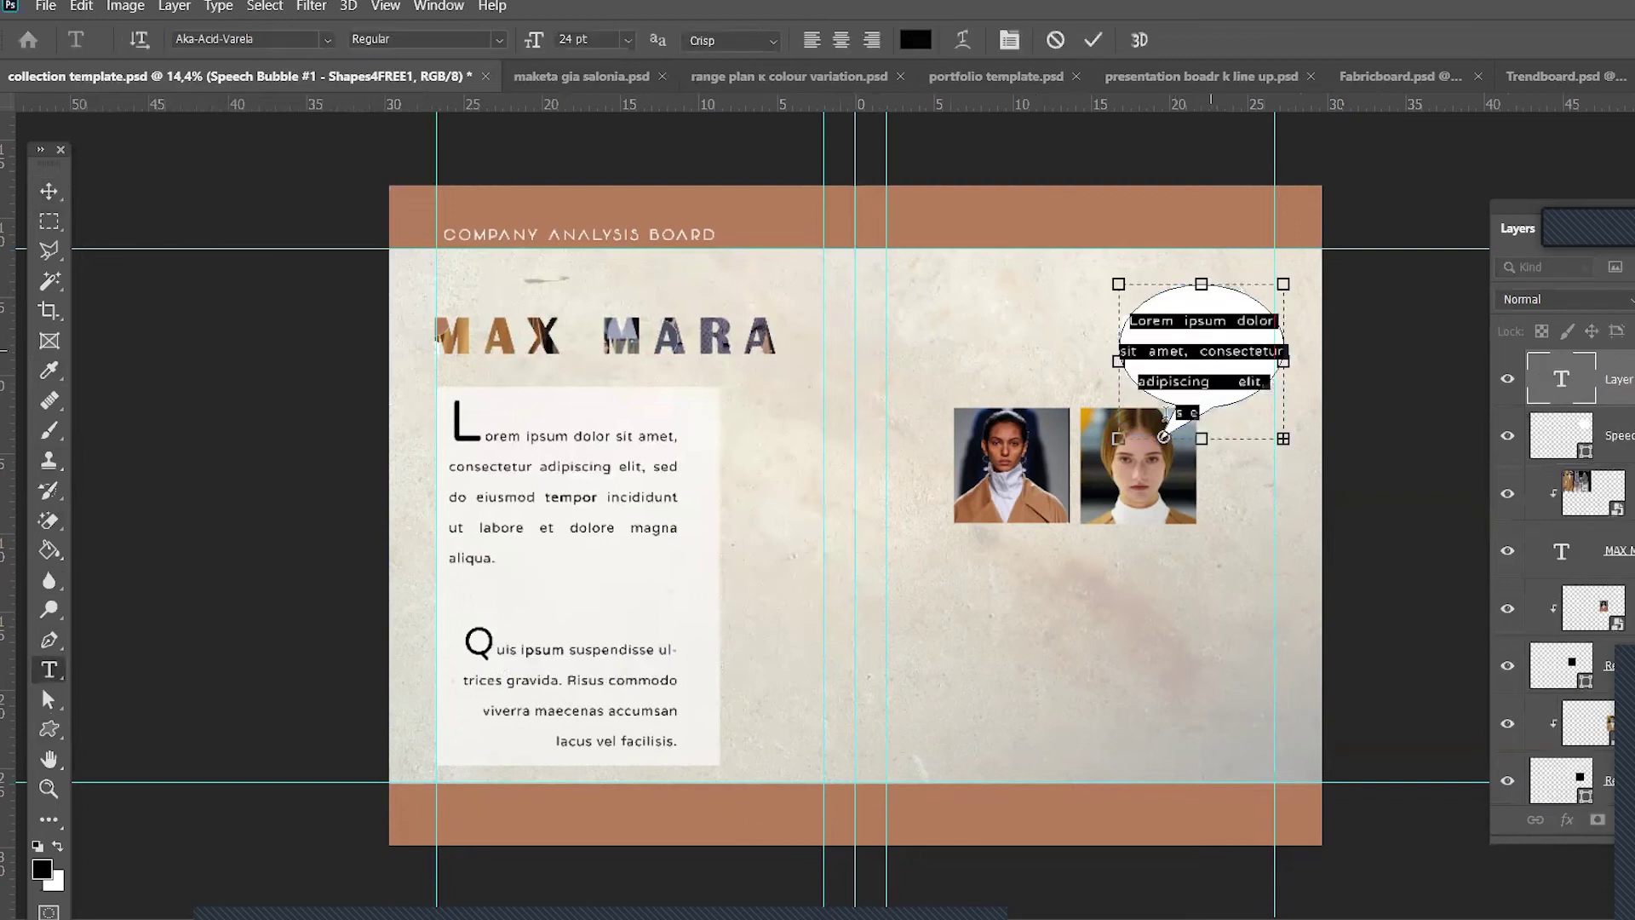
pyautogui.moveTo(1145, 418); pyautogui.dragTo(1102, 456)
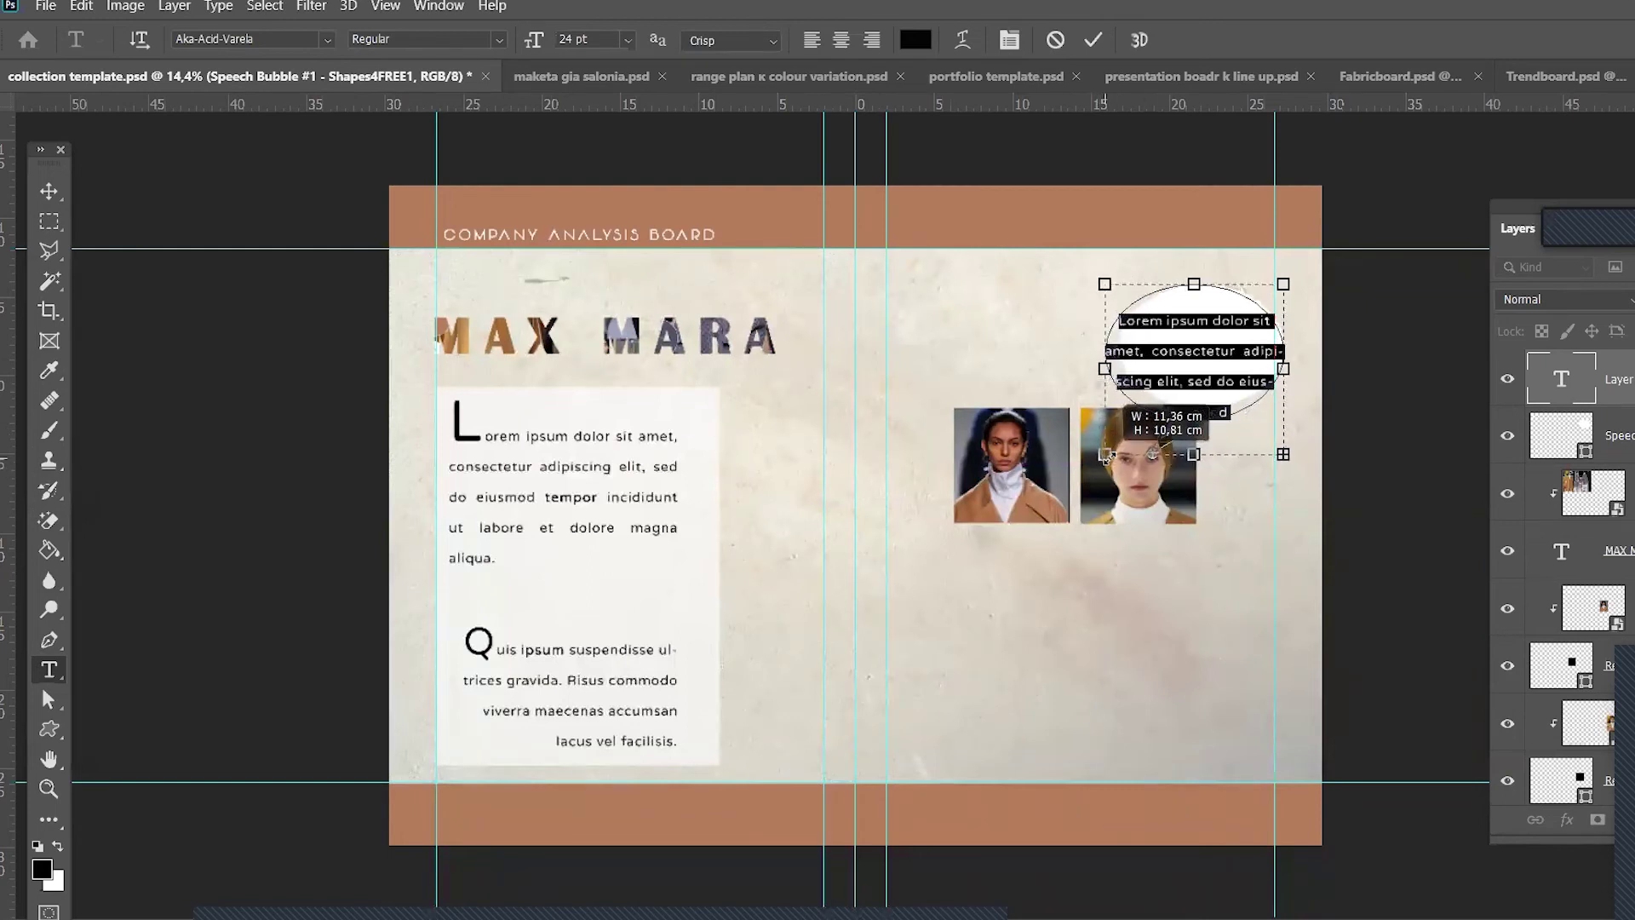
pyautogui.moveTo(1101, 456); pyautogui.dragTo(1118, 453)
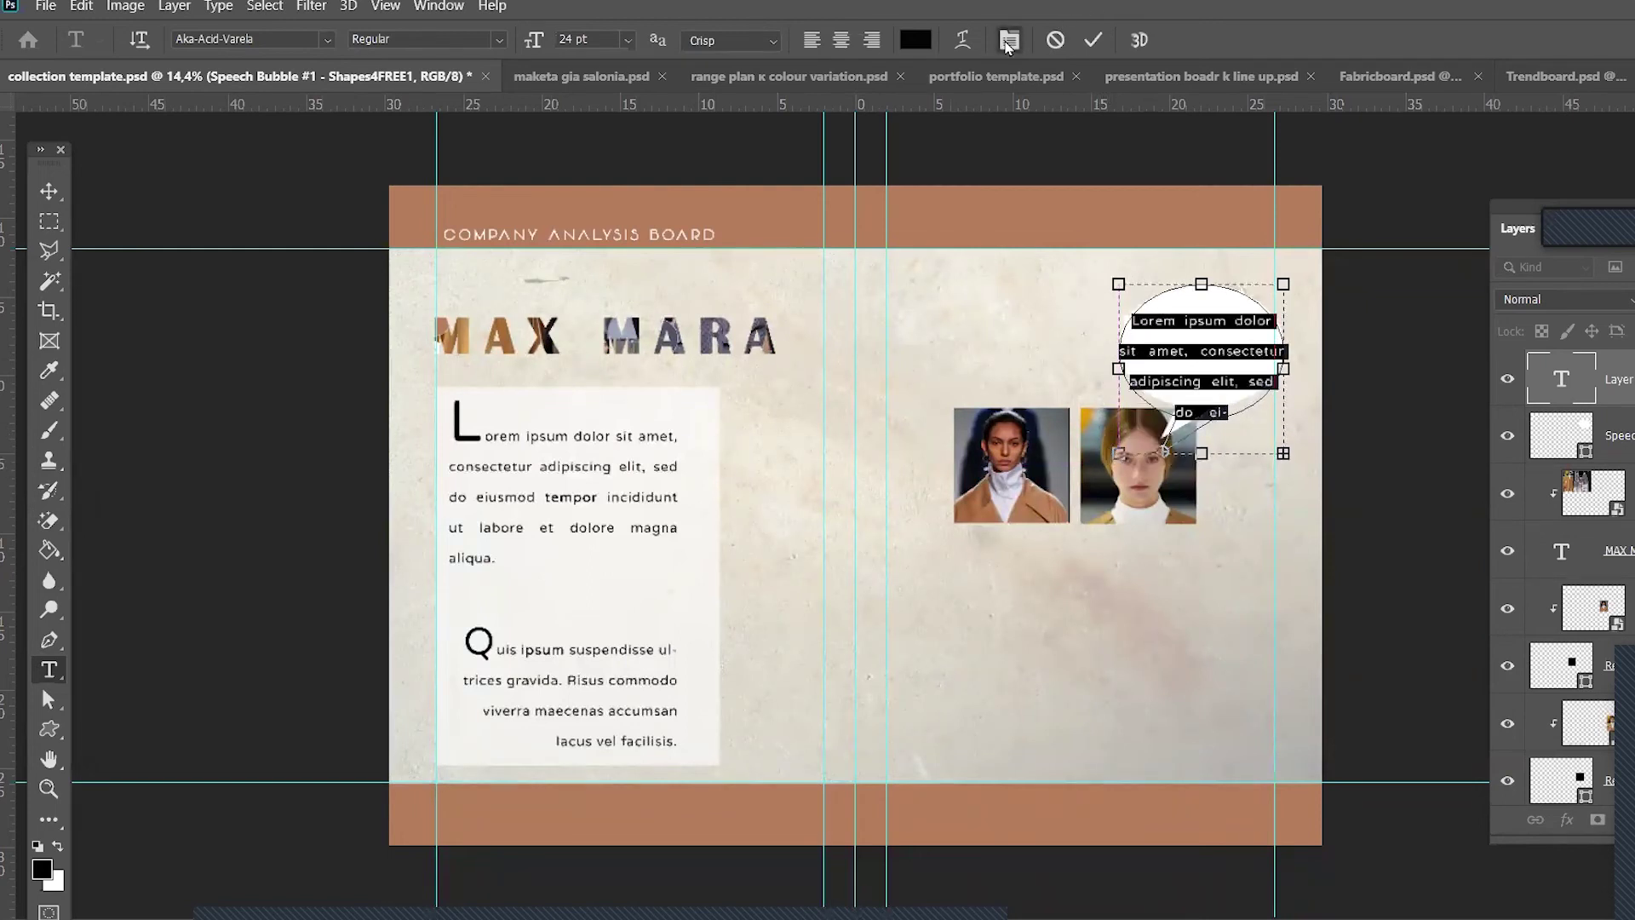
# Step: Tighten the bubble text's leading in the Character panel and commit it
pyautogui.click(1009, 40)
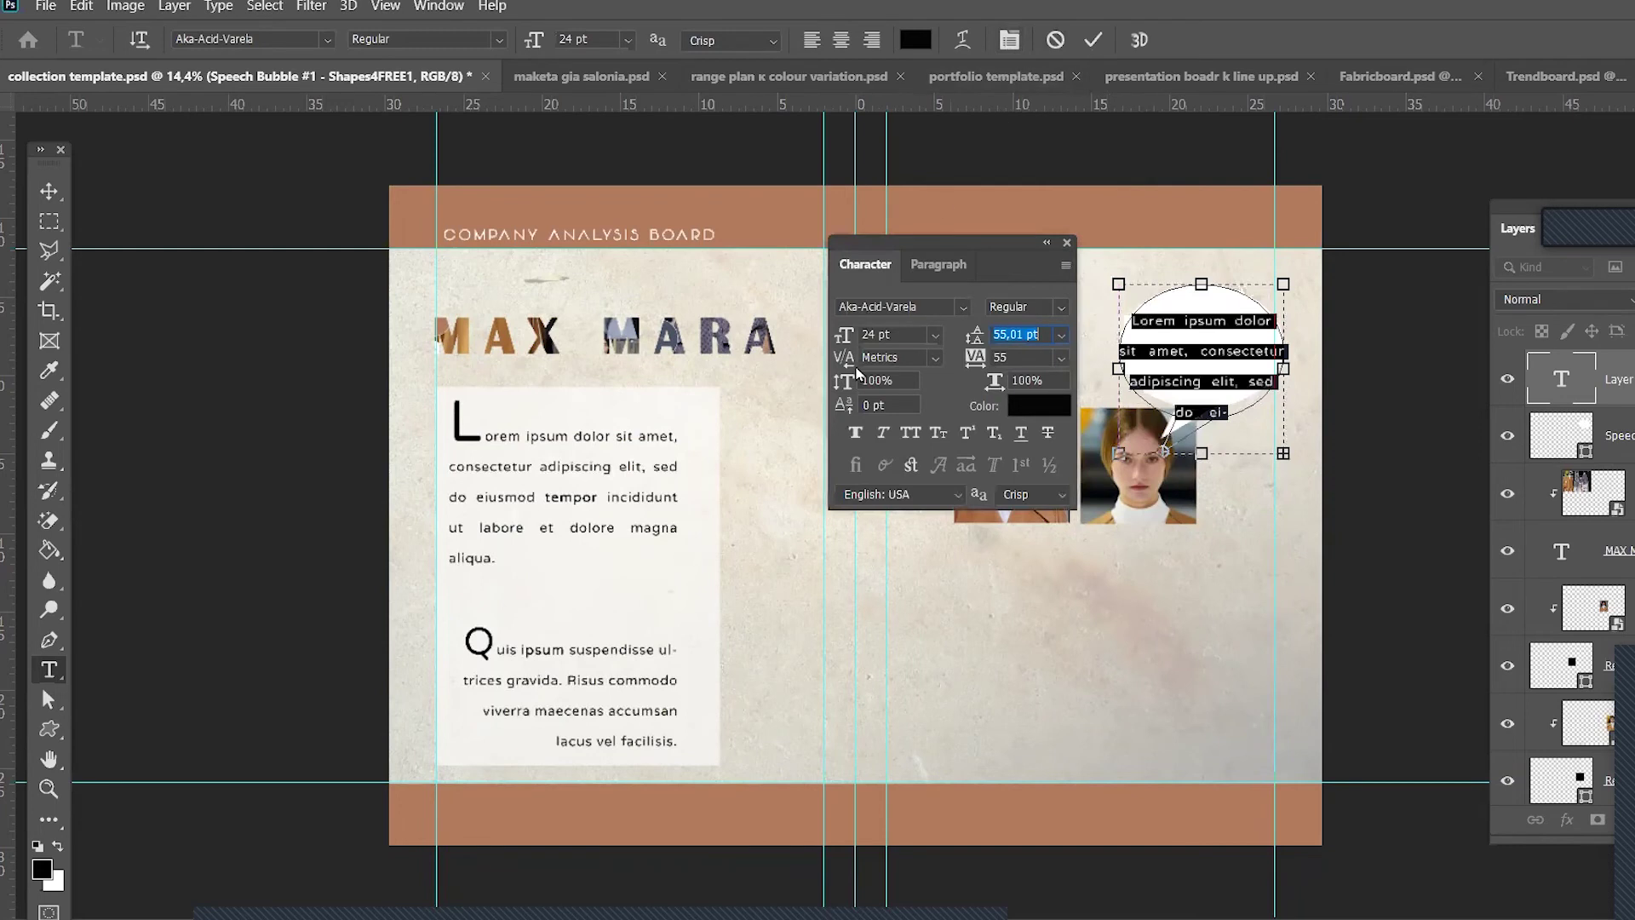
pyautogui.click(940, 265)
pyautogui.click(886, 268)
pyautogui.moveTo(976, 337)
pyautogui.mouseDown()
pyautogui.moveTo(935, 341)
pyautogui.moveTo(979, 343)
pyautogui.mouseUp()
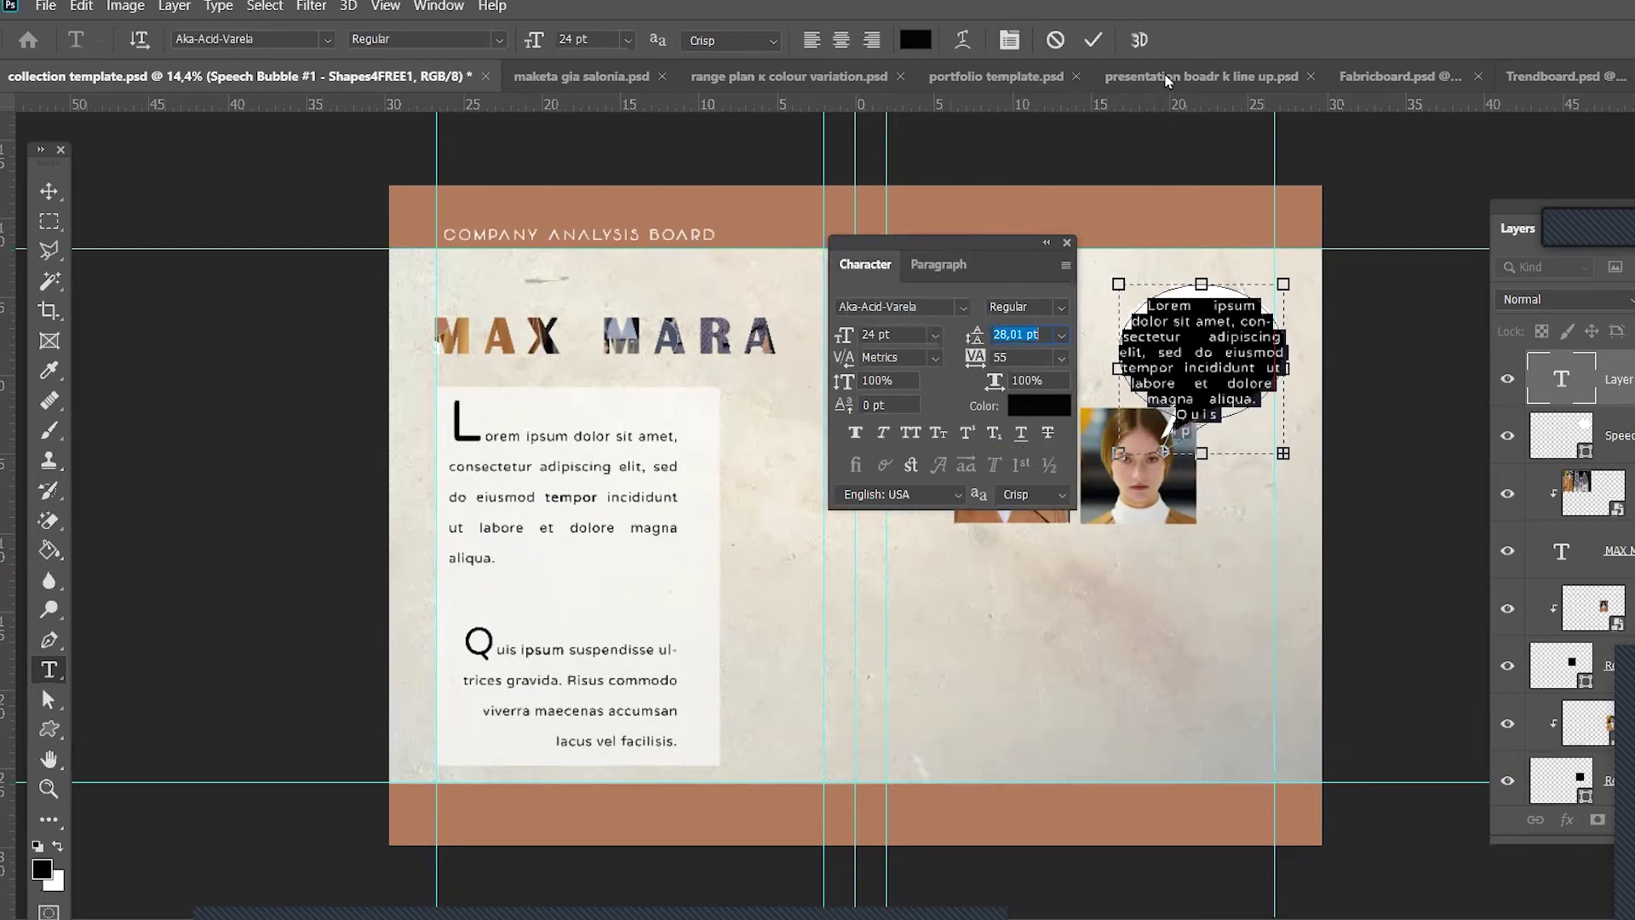
pyautogui.click(1091, 40)
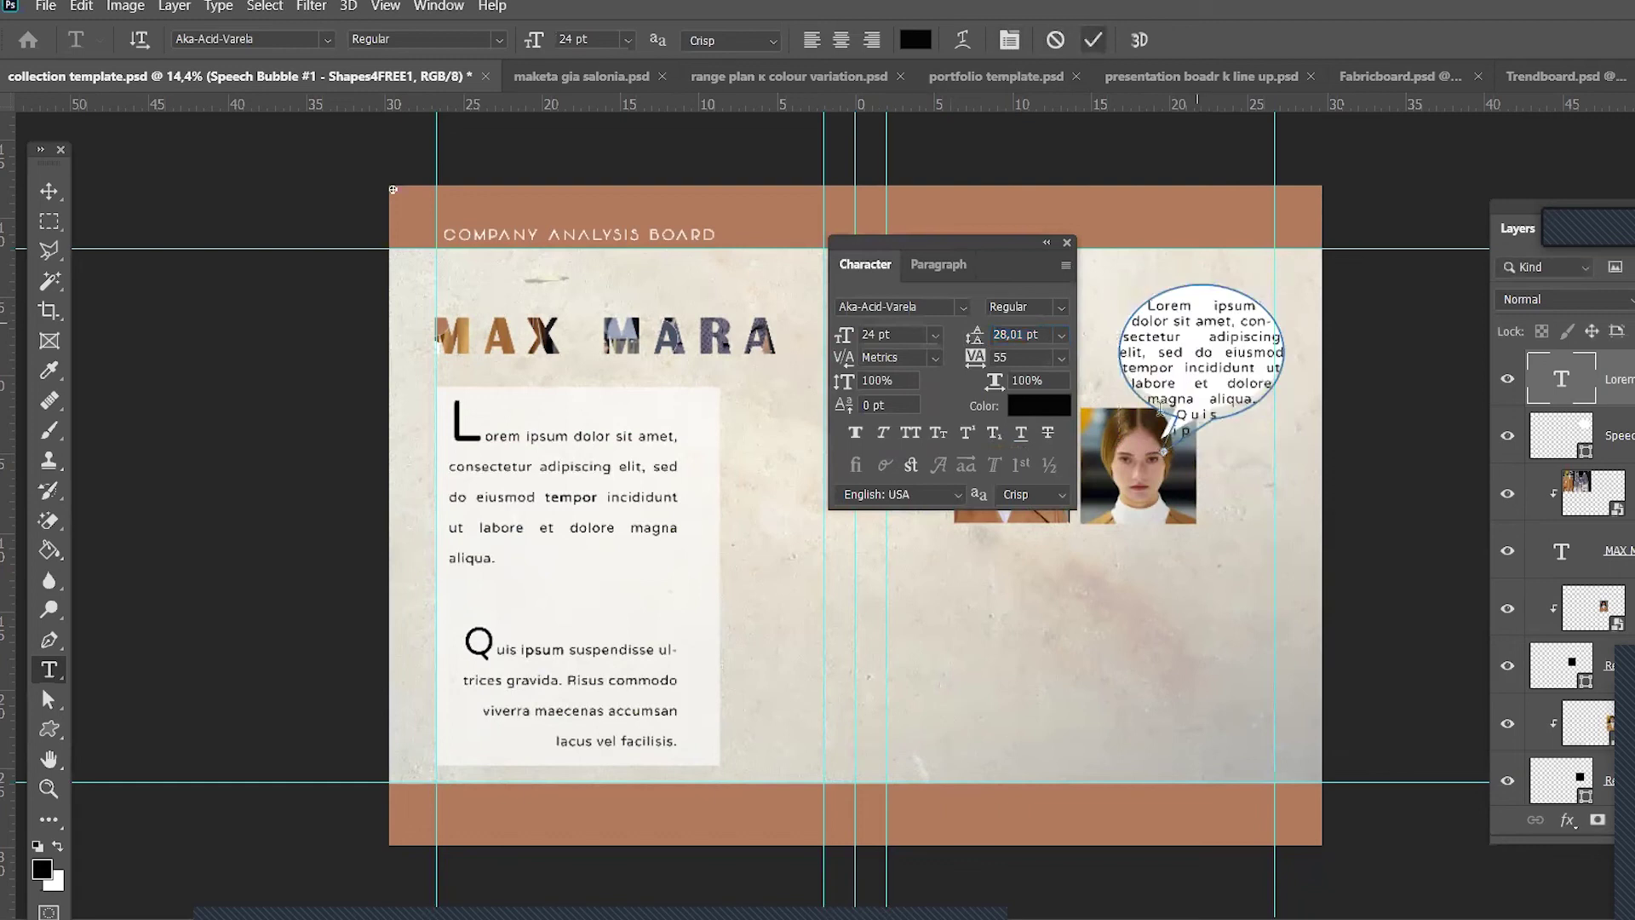
pyautogui.click(48, 191)
# Step: Delete the bubble's placeholder text and add a 26,88 pt text line below the photos
pyautogui.press('Delete')
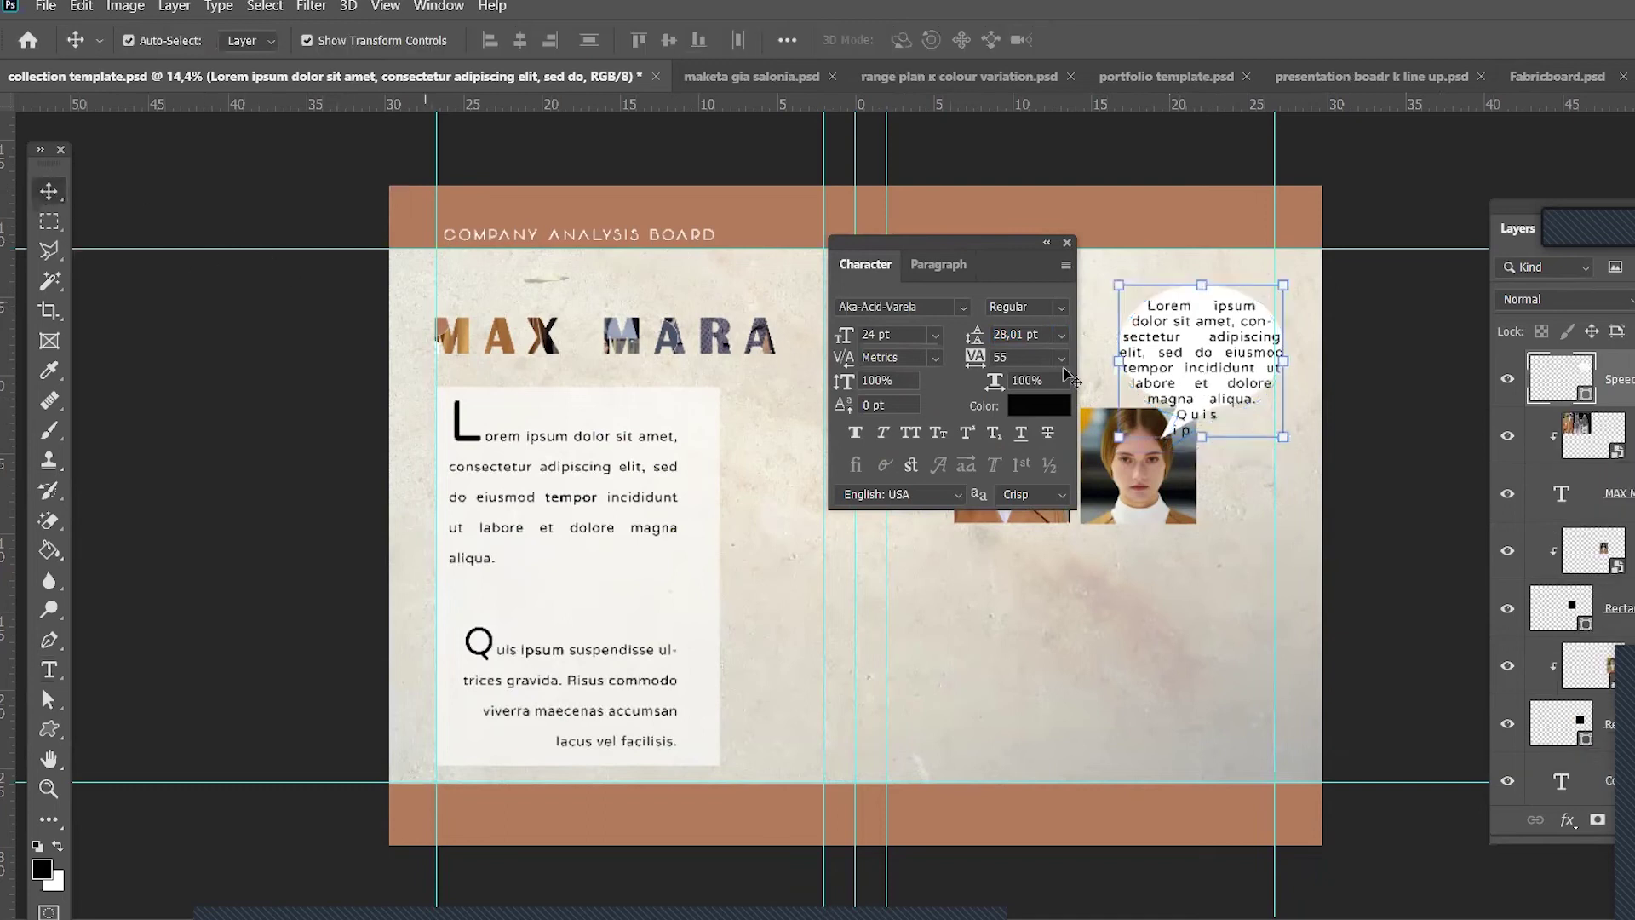
pyautogui.click(536, 471)
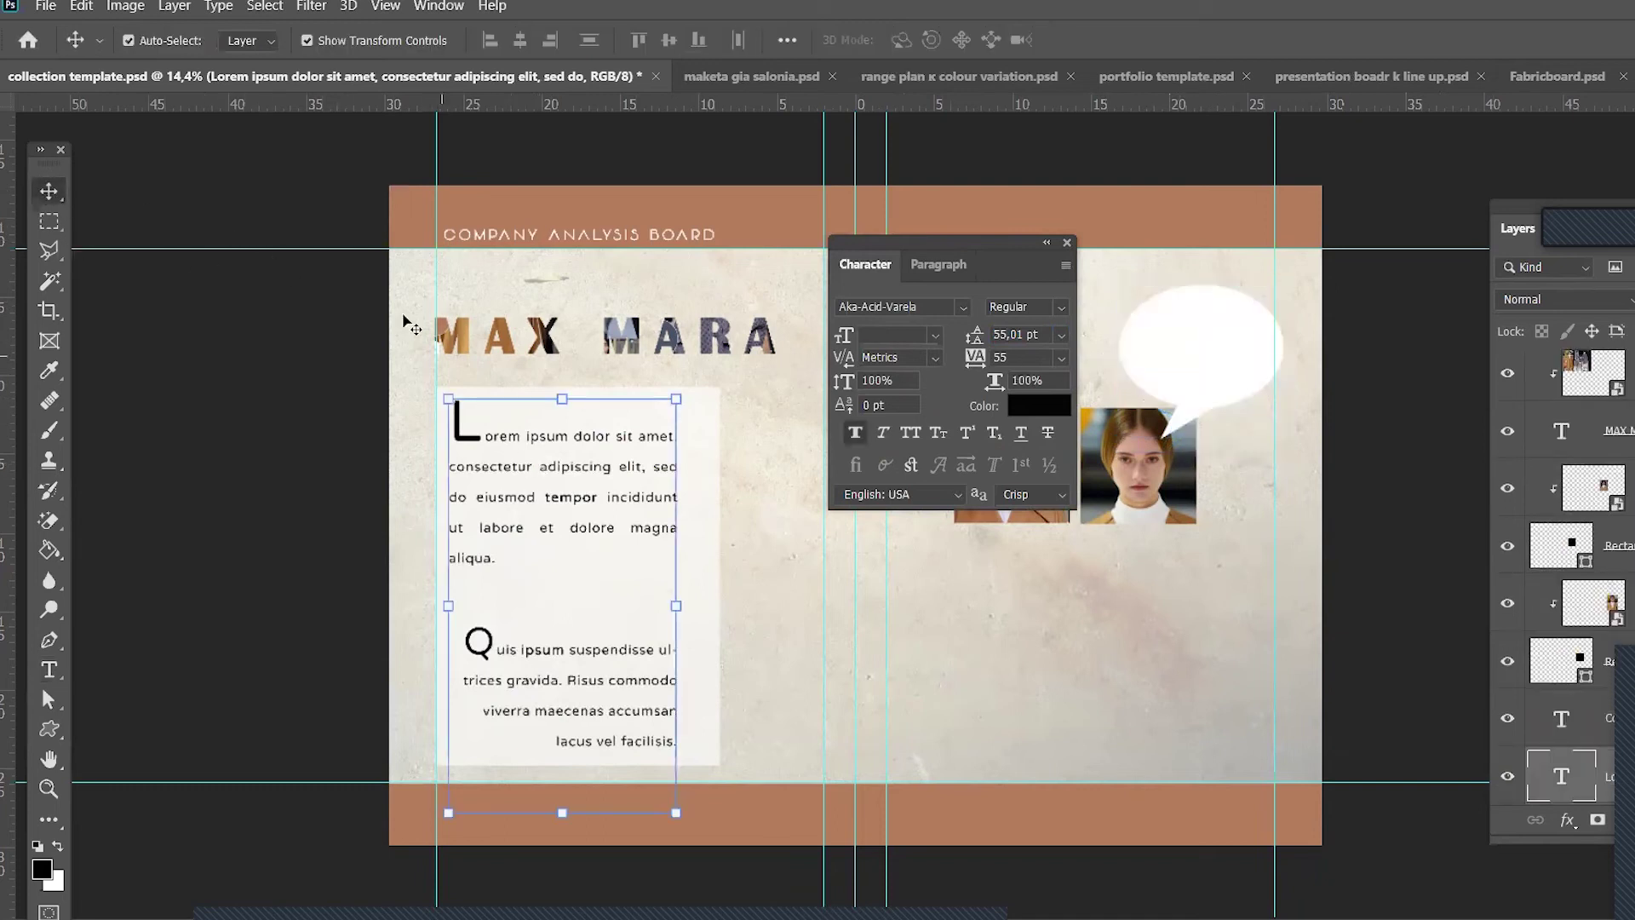
pyautogui.click(50, 670)
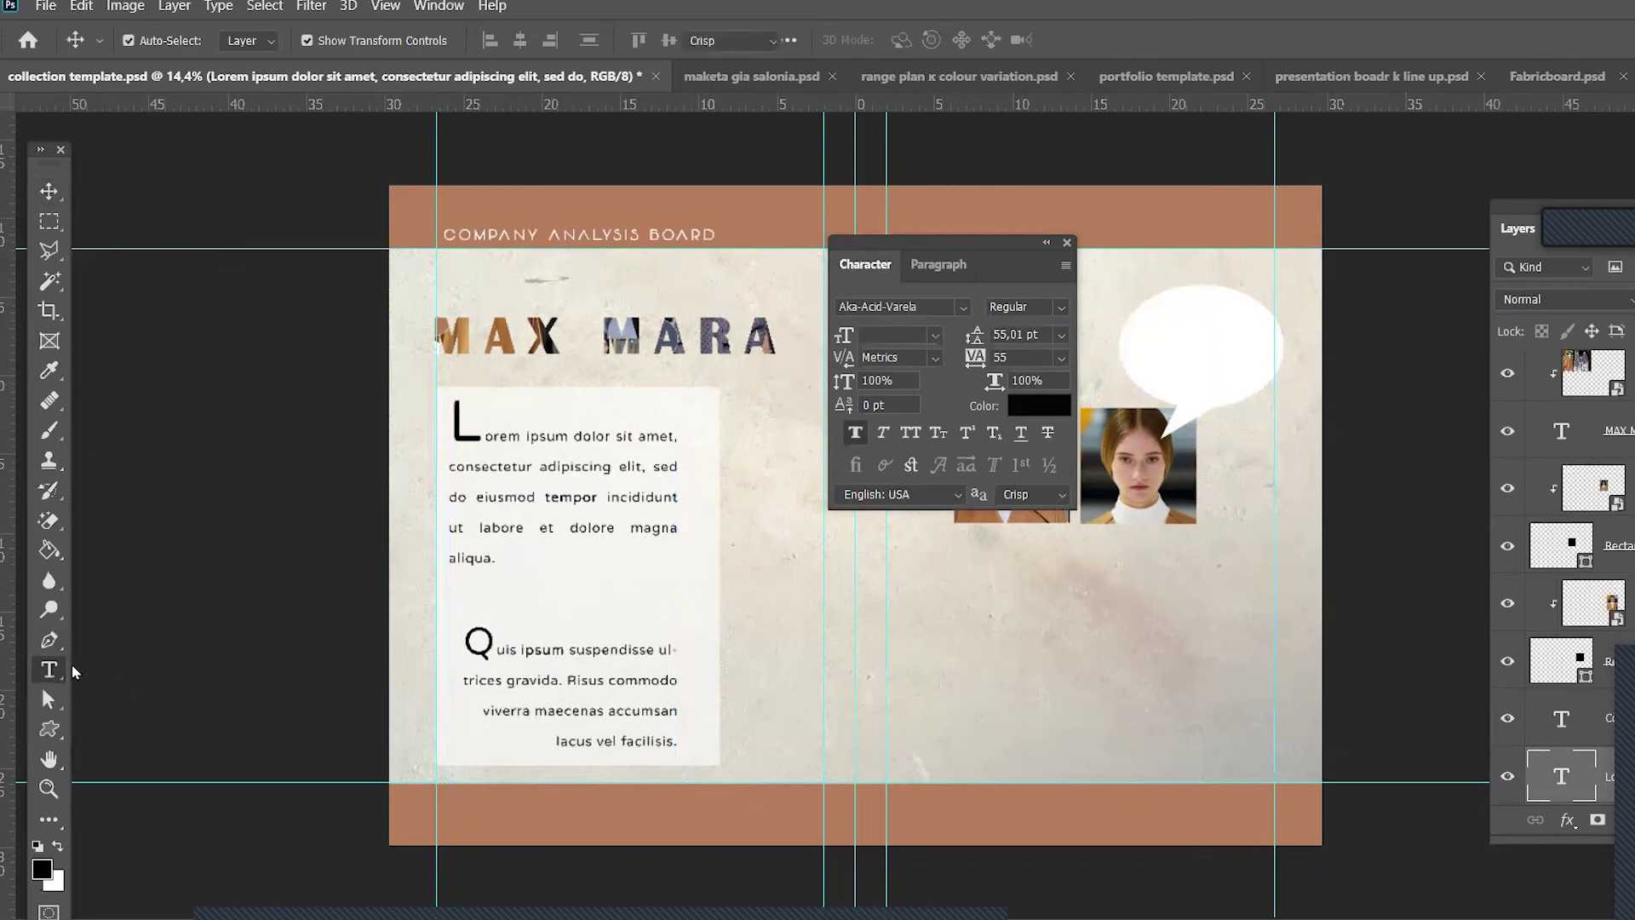
pyautogui.click(988, 602)
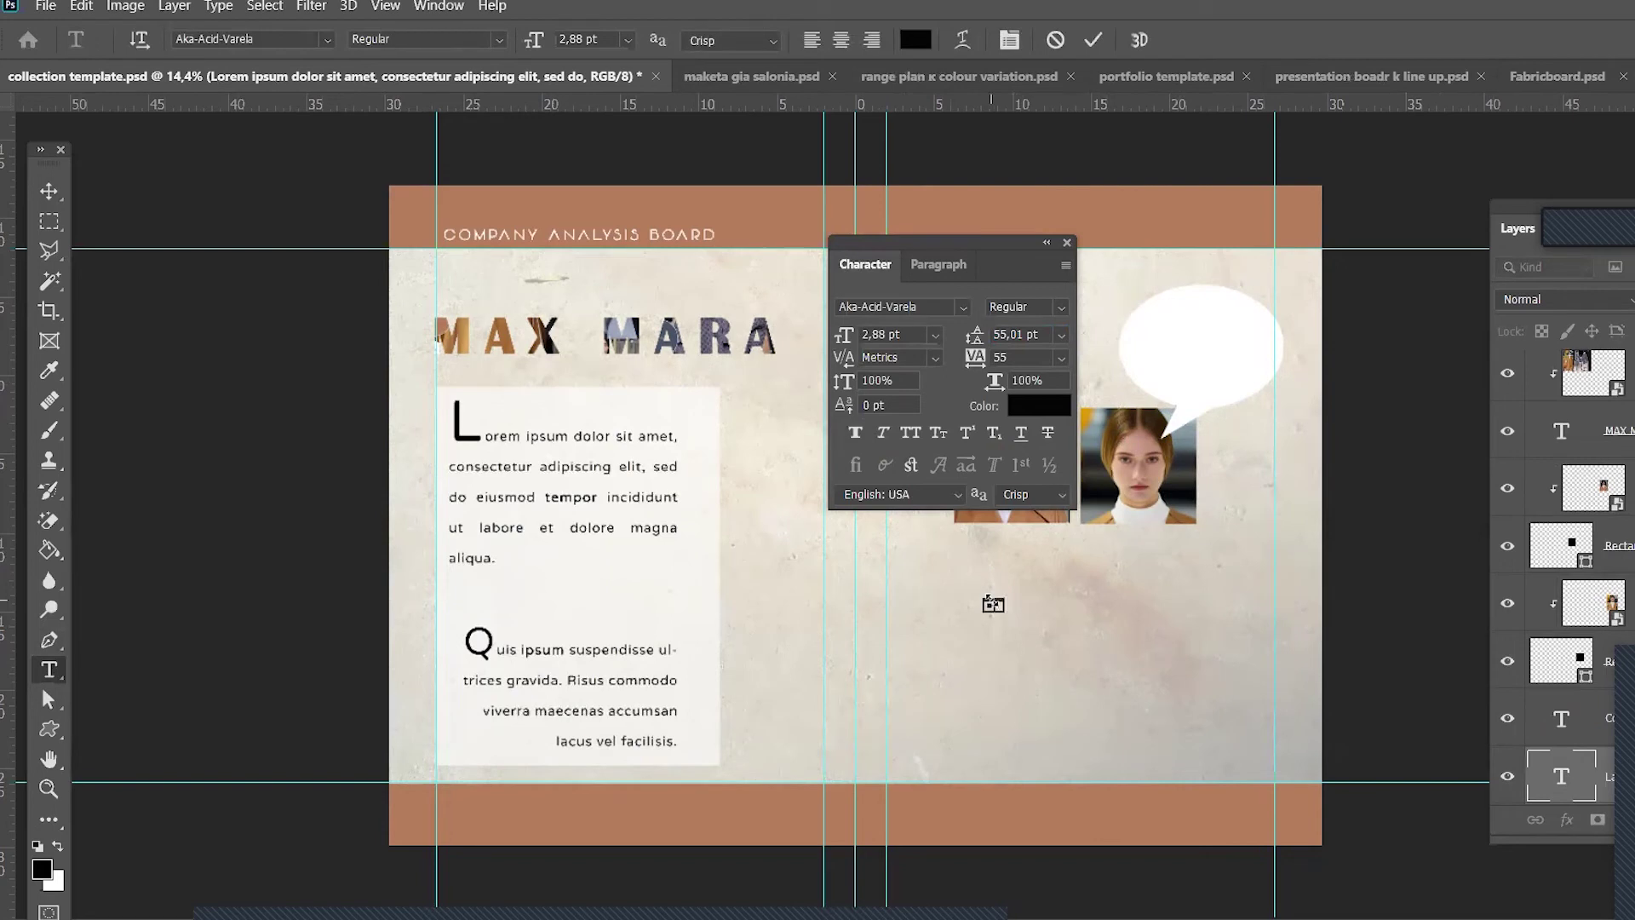
pyautogui.moveTo(839, 343)
pyautogui.mouseDown()
pyautogui.moveTo(875, 341)
pyautogui.moveTo(857, 341)
pyautogui.mouseUp()
pyautogui.write('adasdadad')
pyautogui.click(1092, 40)
pyautogui.click(48, 190)
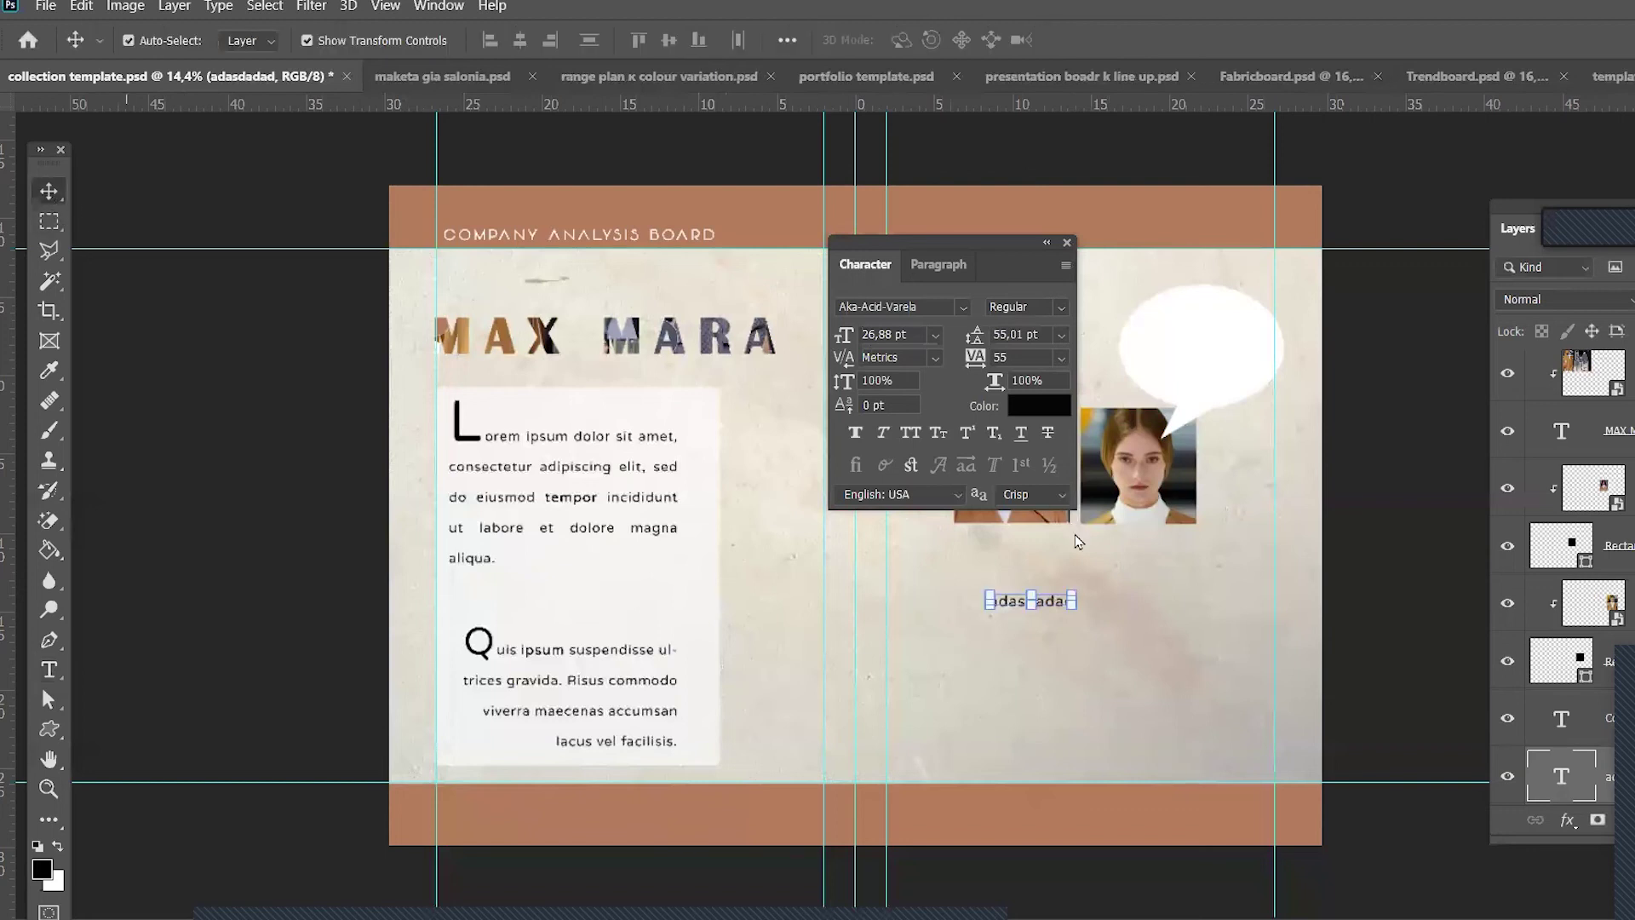
# Step: Move the 'adasdadad' text line into the white speech bubble
pyautogui.moveTo(1056, 606); pyautogui.dragTo(1221, 364)
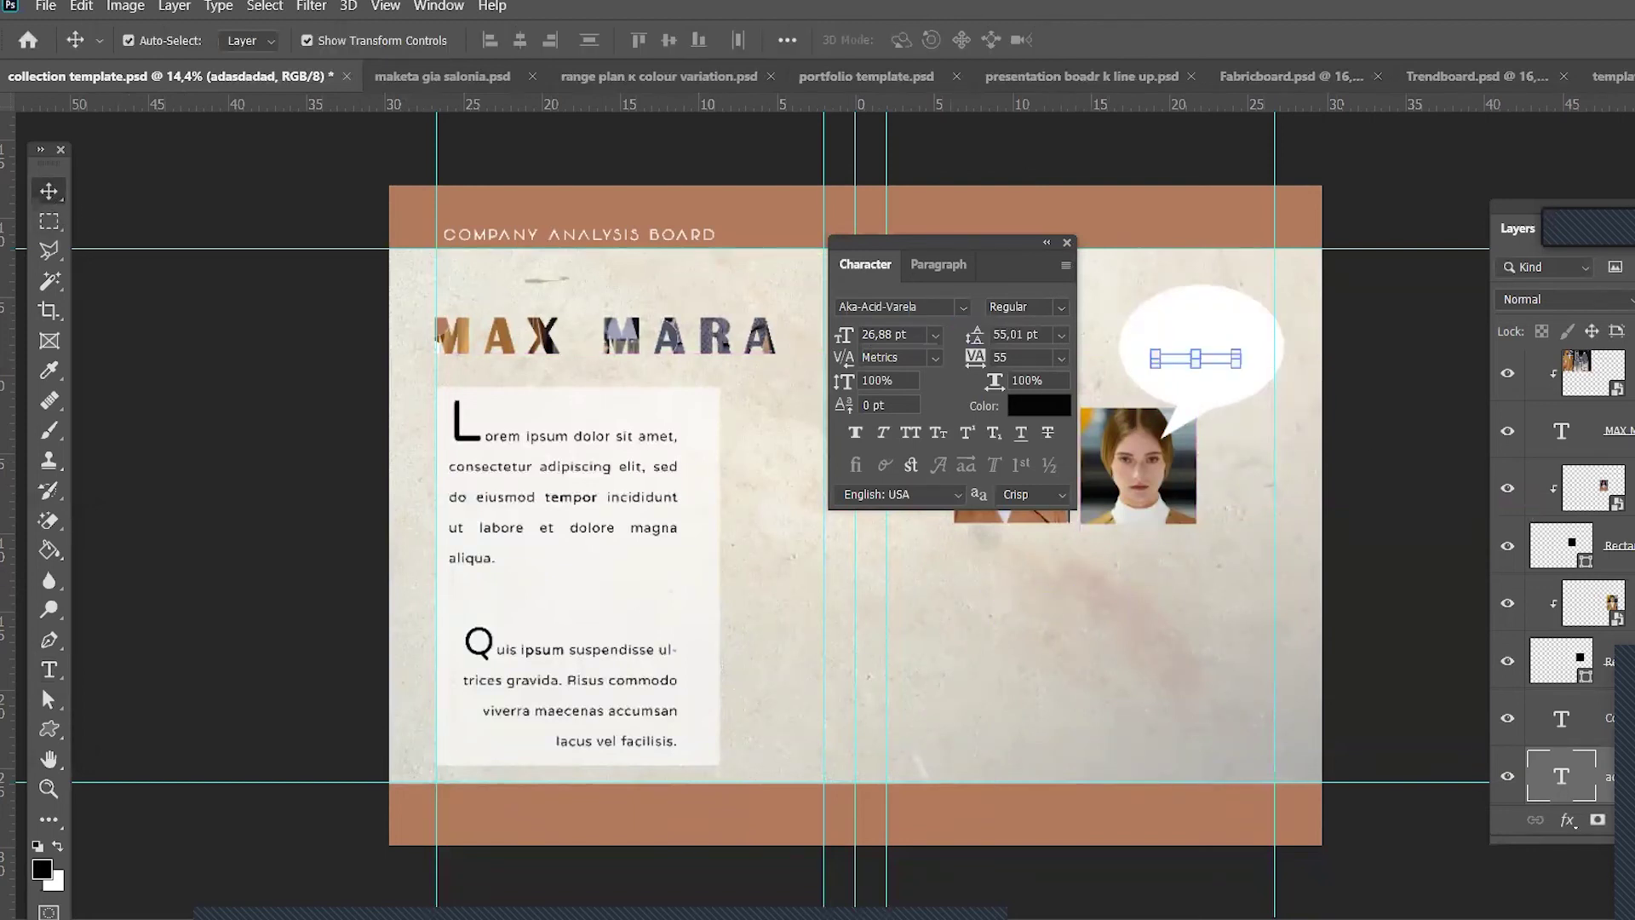
pyautogui.scroll(-5, 1629, 601)
pyautogui.scroll(1, 1624, 595)
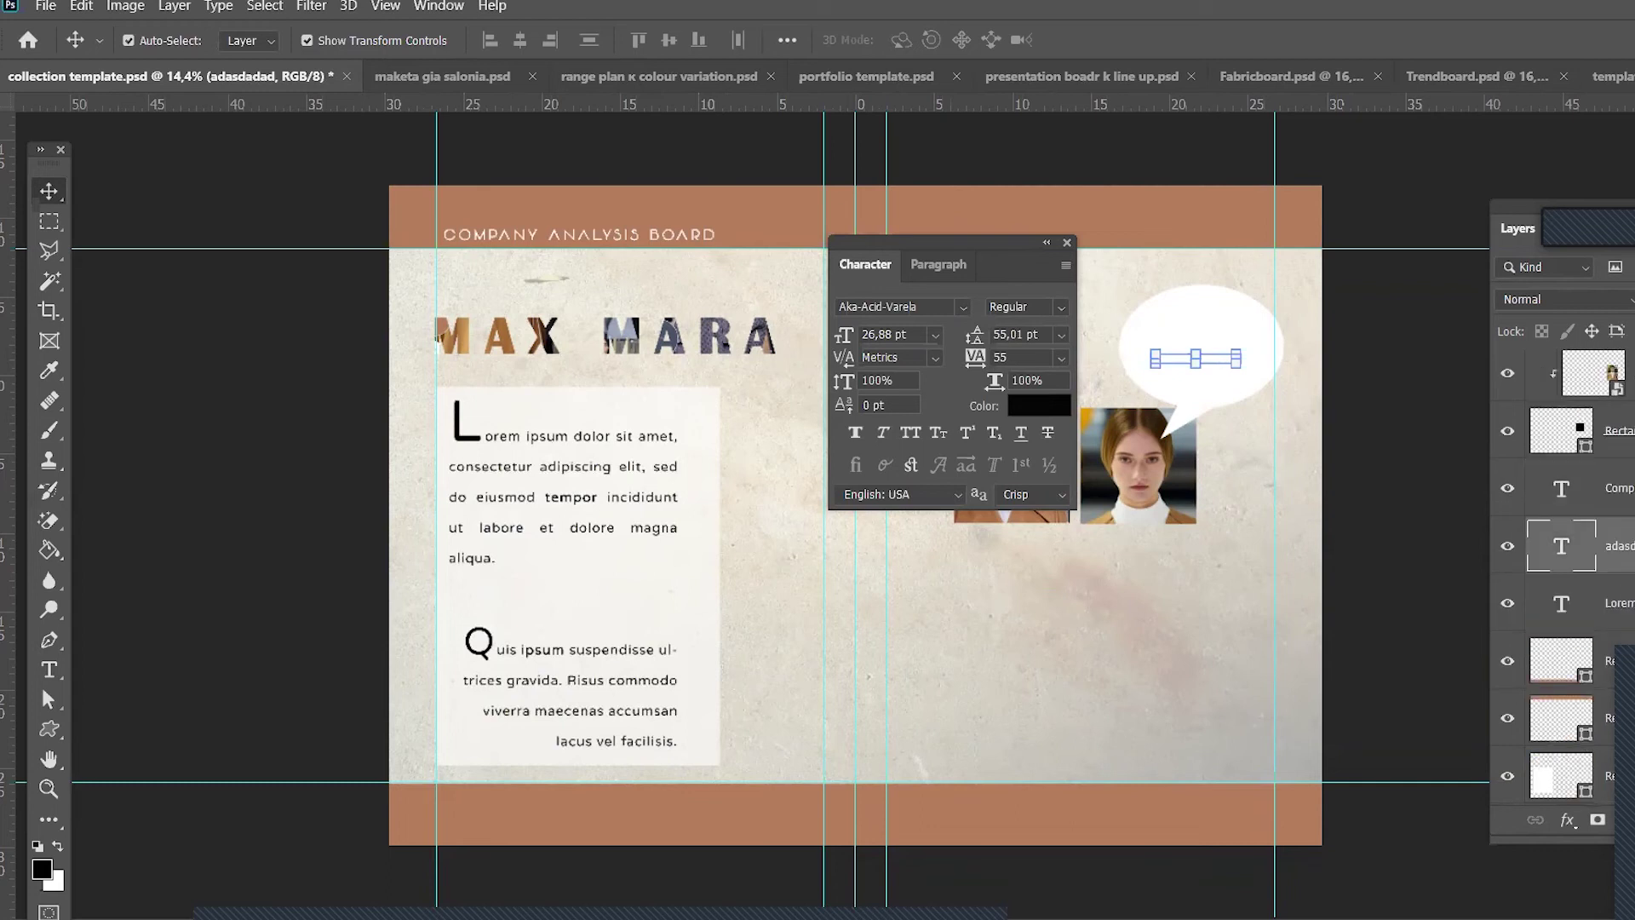
pyautogui.moveTo(1567, 546); pyautogui.dragTo(1571, 379)
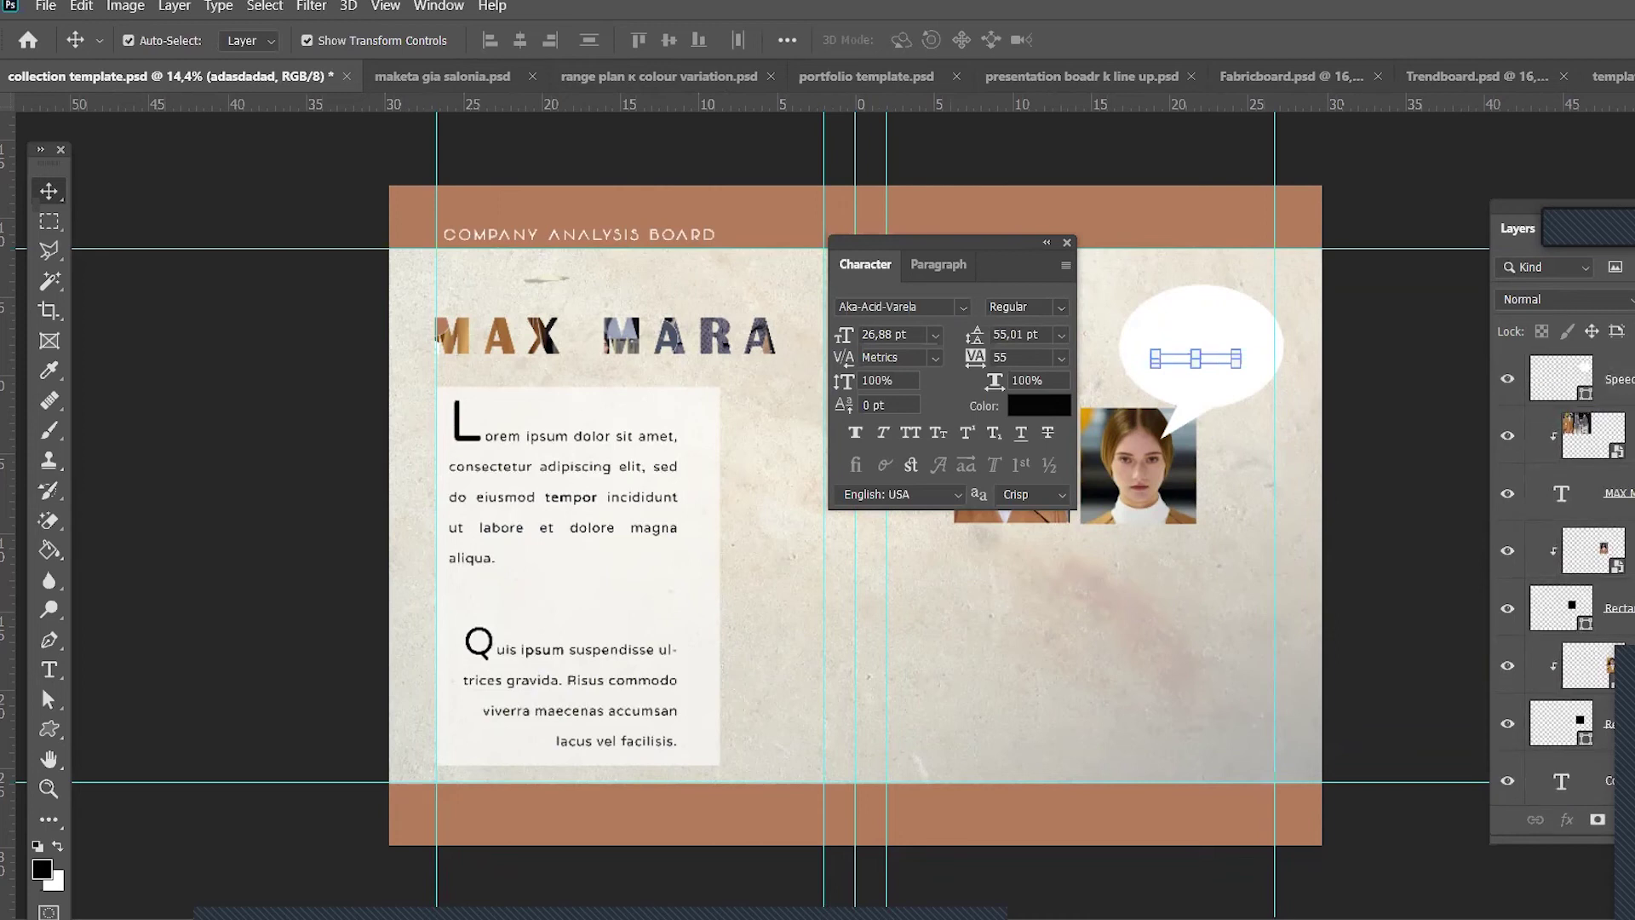
# Step: Float the Layers panel and stack the text layer above the speech bubble
pyautogui.moveTo(737, 223); pyautogui.dragTo(545, 170)
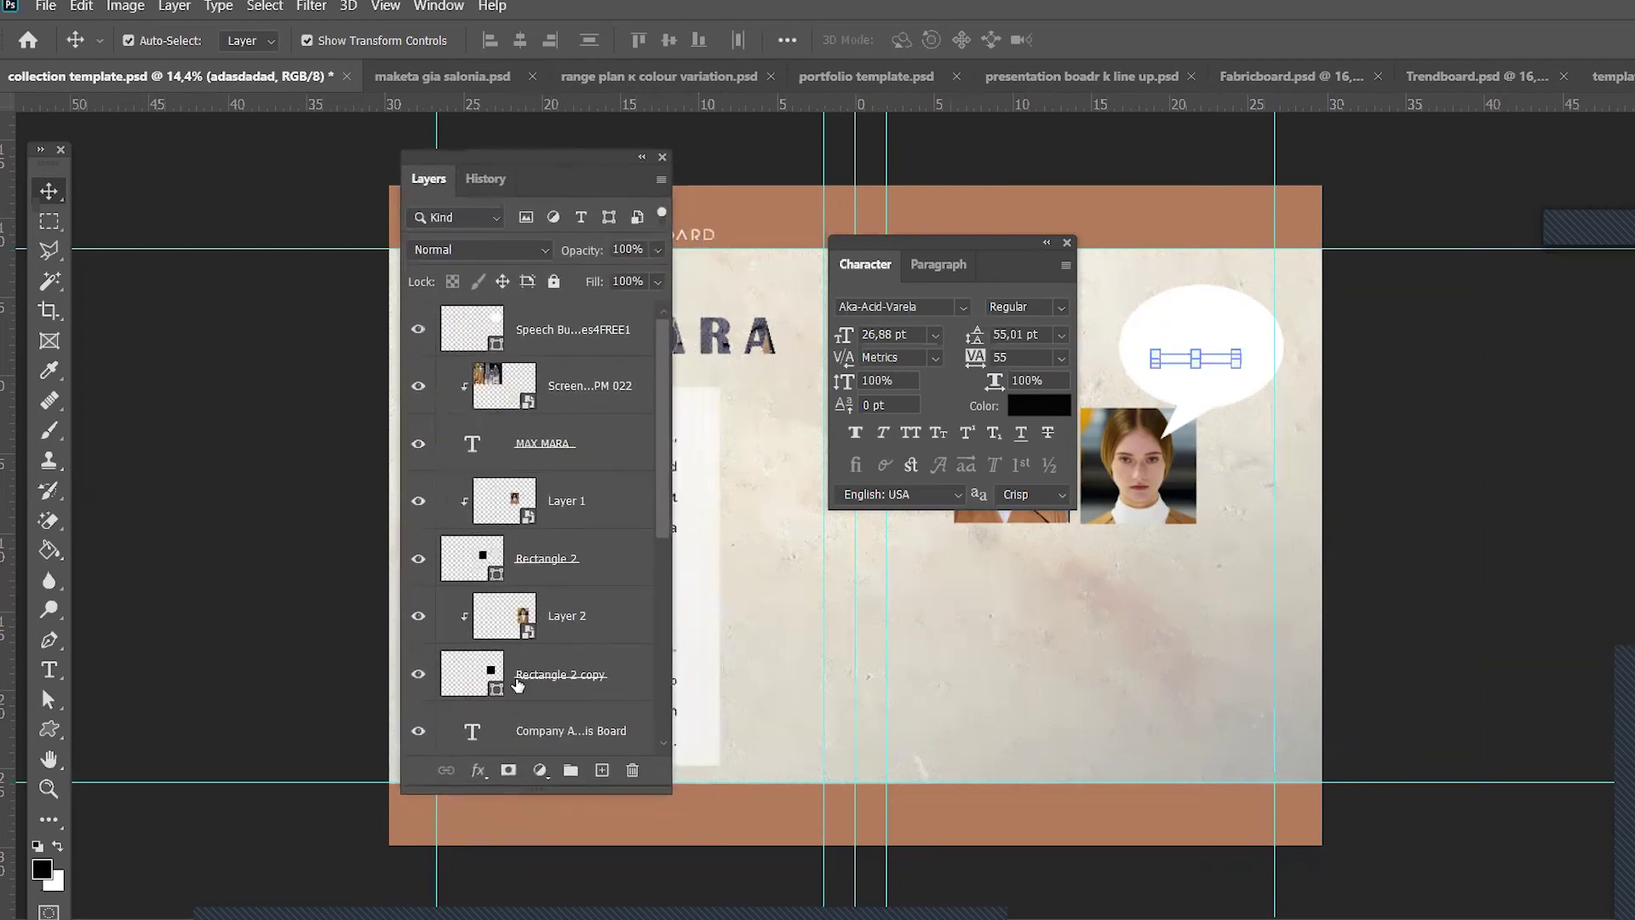
pyautogui.scroll(-2, 610, 684)
pyautogui.scroll(-1, 596, 681)
pyautogui.moveTo(562, 635)
pyautogui.mouseDown()
pyautogui.moveTo(580, 347)
pyautogui.moveTo(579, 446)
pyautogui.mouseUp()
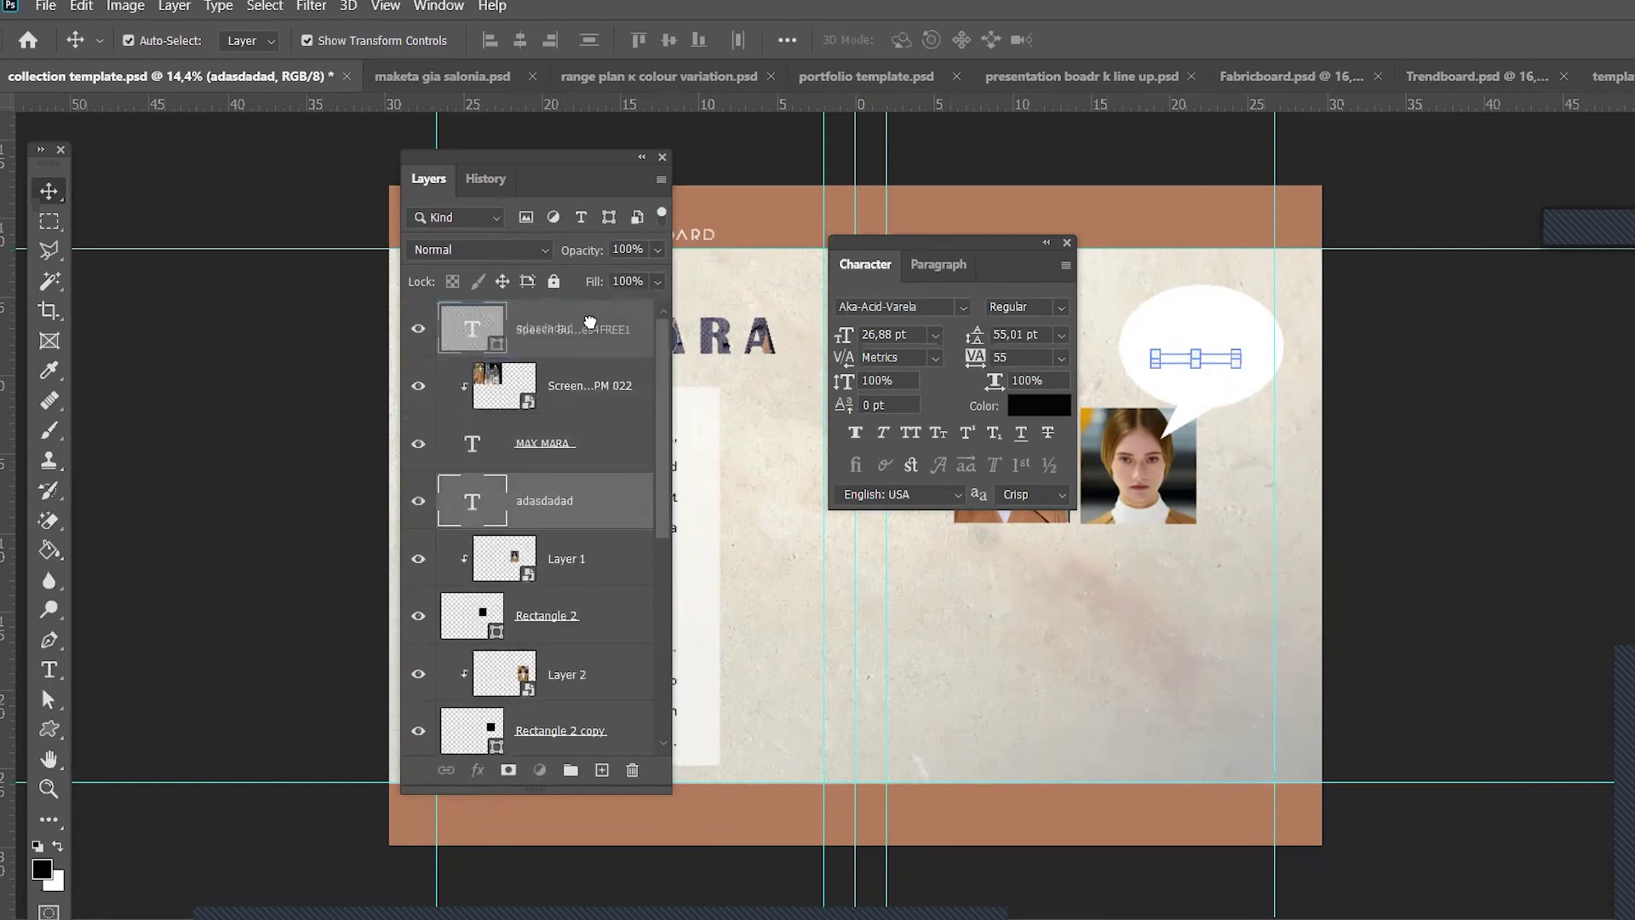
pyautogui.moveTo(579, 446); pyautogui.dragTo(562, 327)
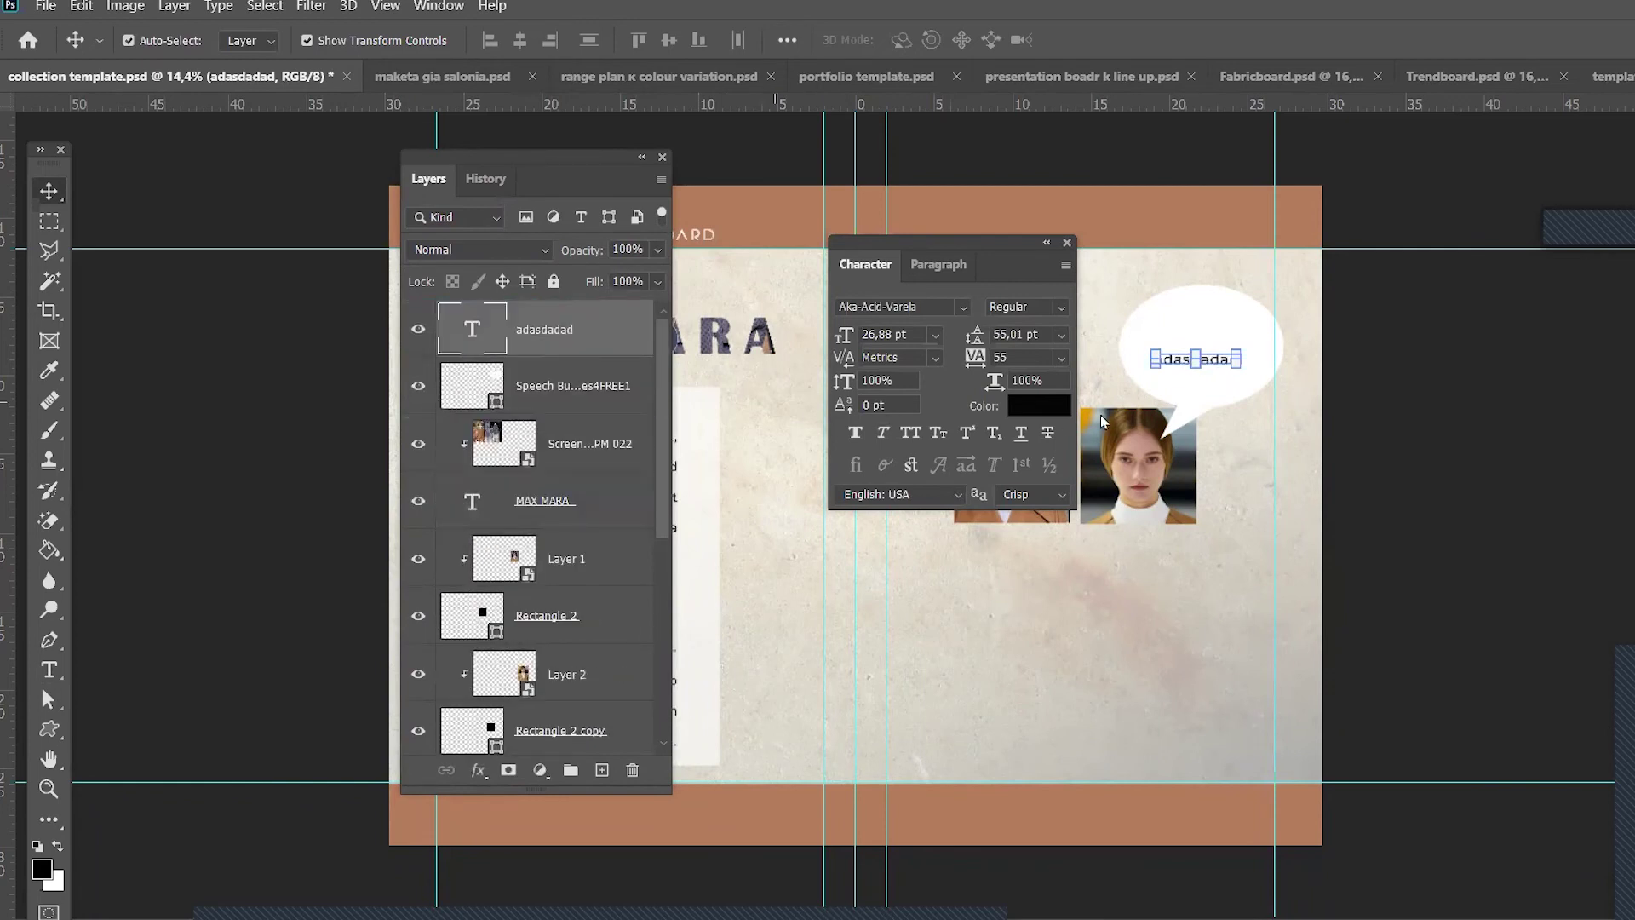
# Step: Commit the bubble text, deselect the top brown band and close the Layers panel
pyautogui.click(1068, 230)
pyautogui.click(1066, 242)
pyautogui.click(1481, 393)
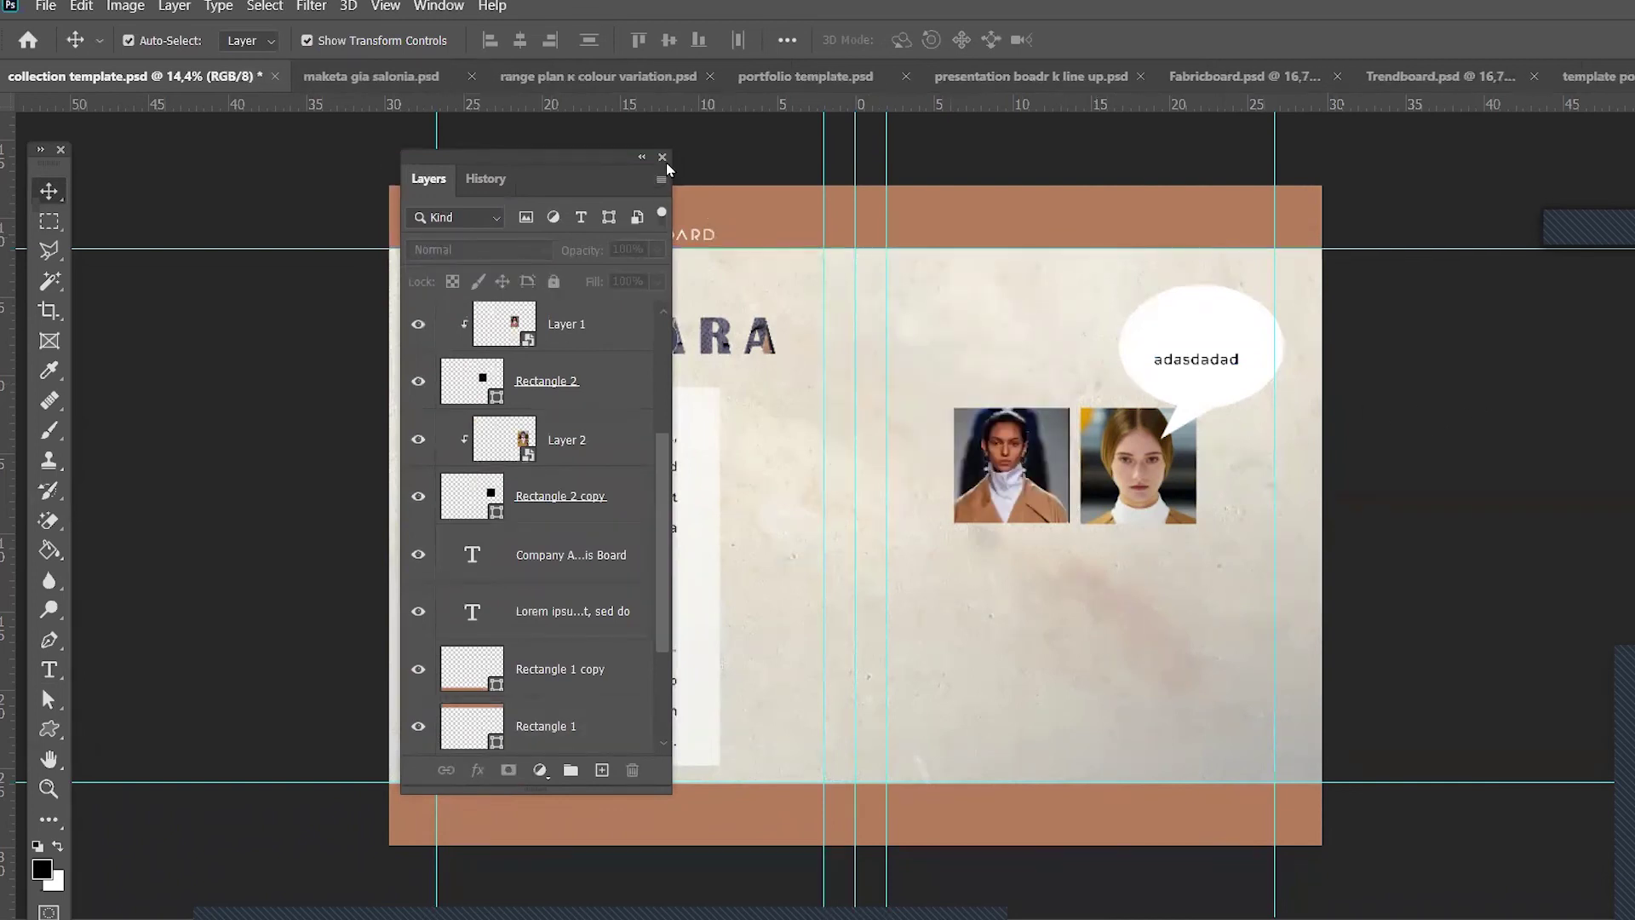
pyautogui.click(664, 158)
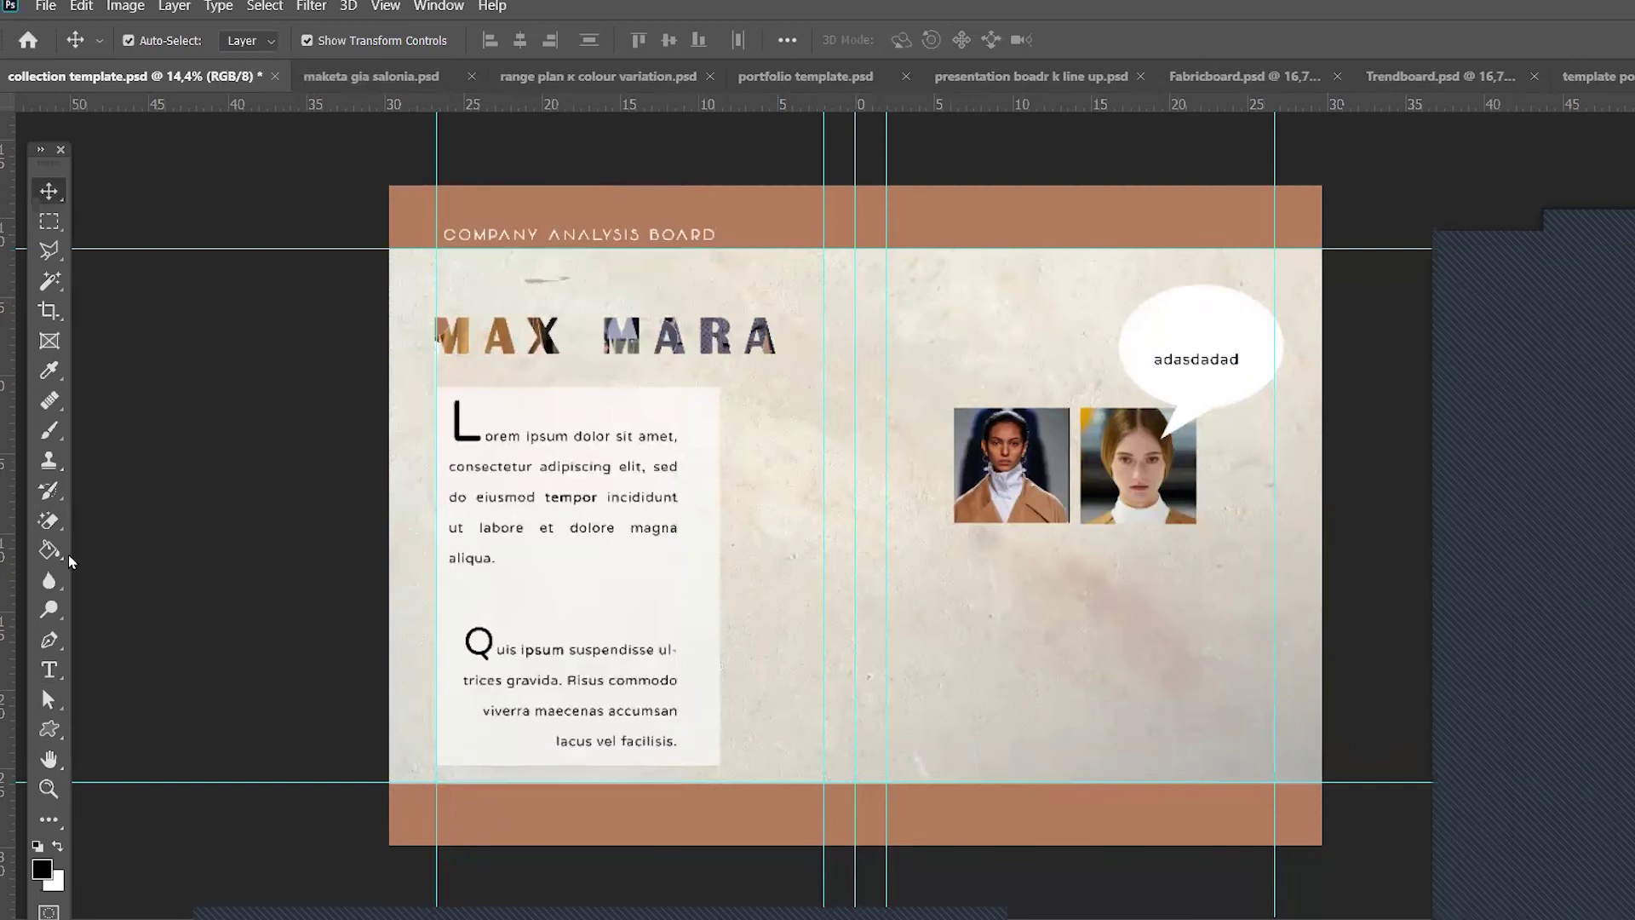
# Step: Pick the Freeform Pen in Shape mode and sketch two trial bubble shapes, undoing each
pyautogui.click(43, 647)
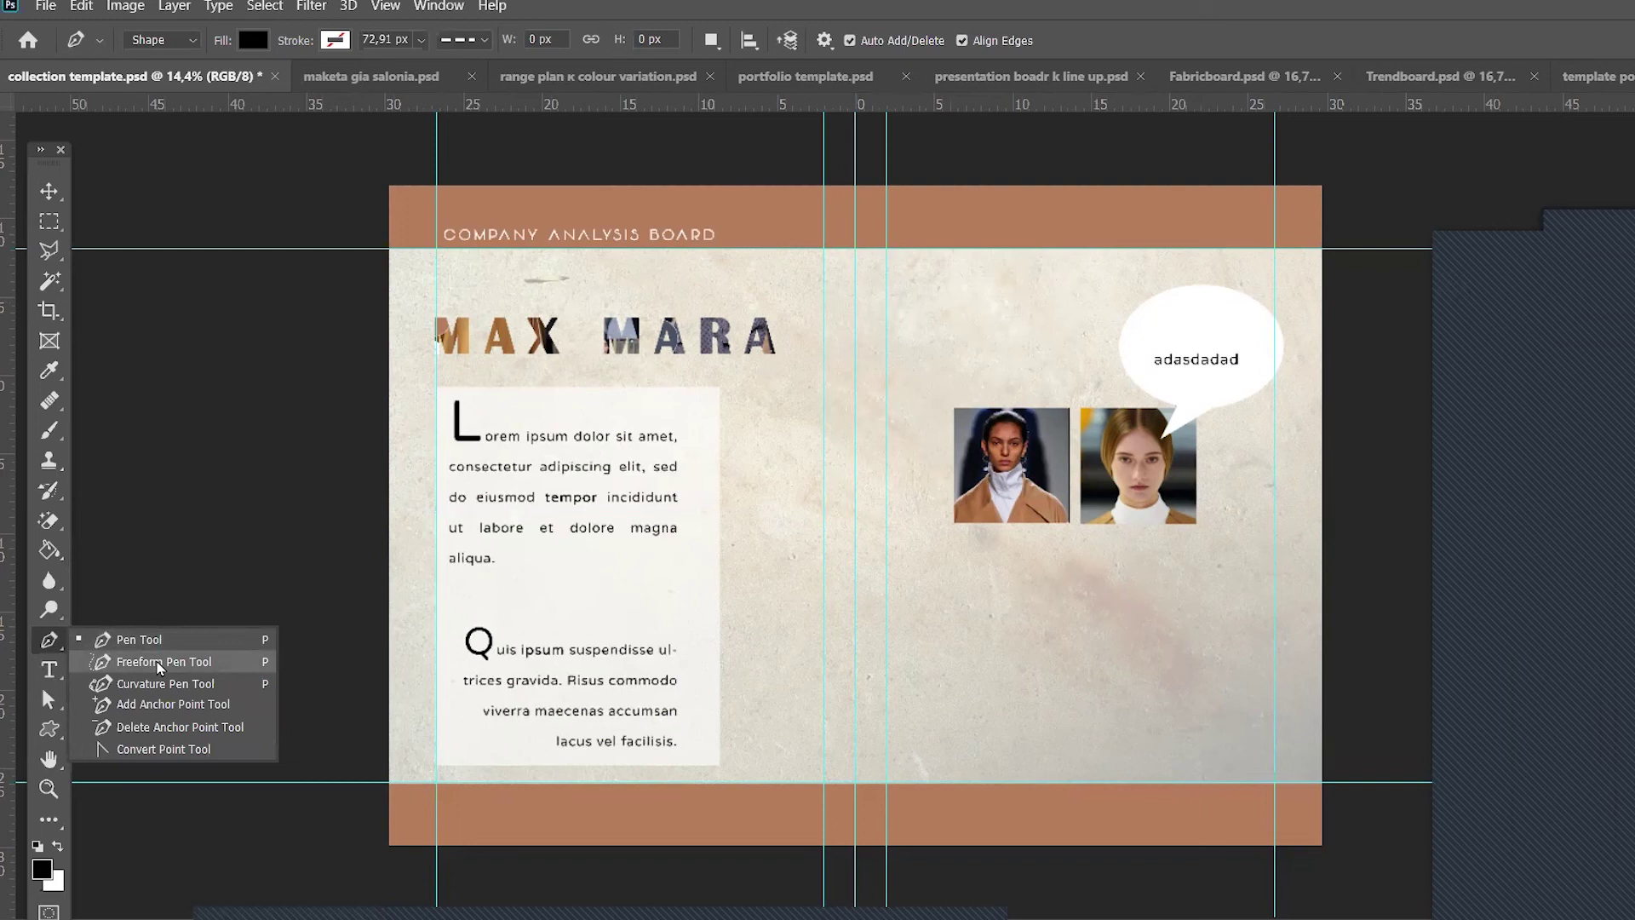
pyautogui.click(159, 664)
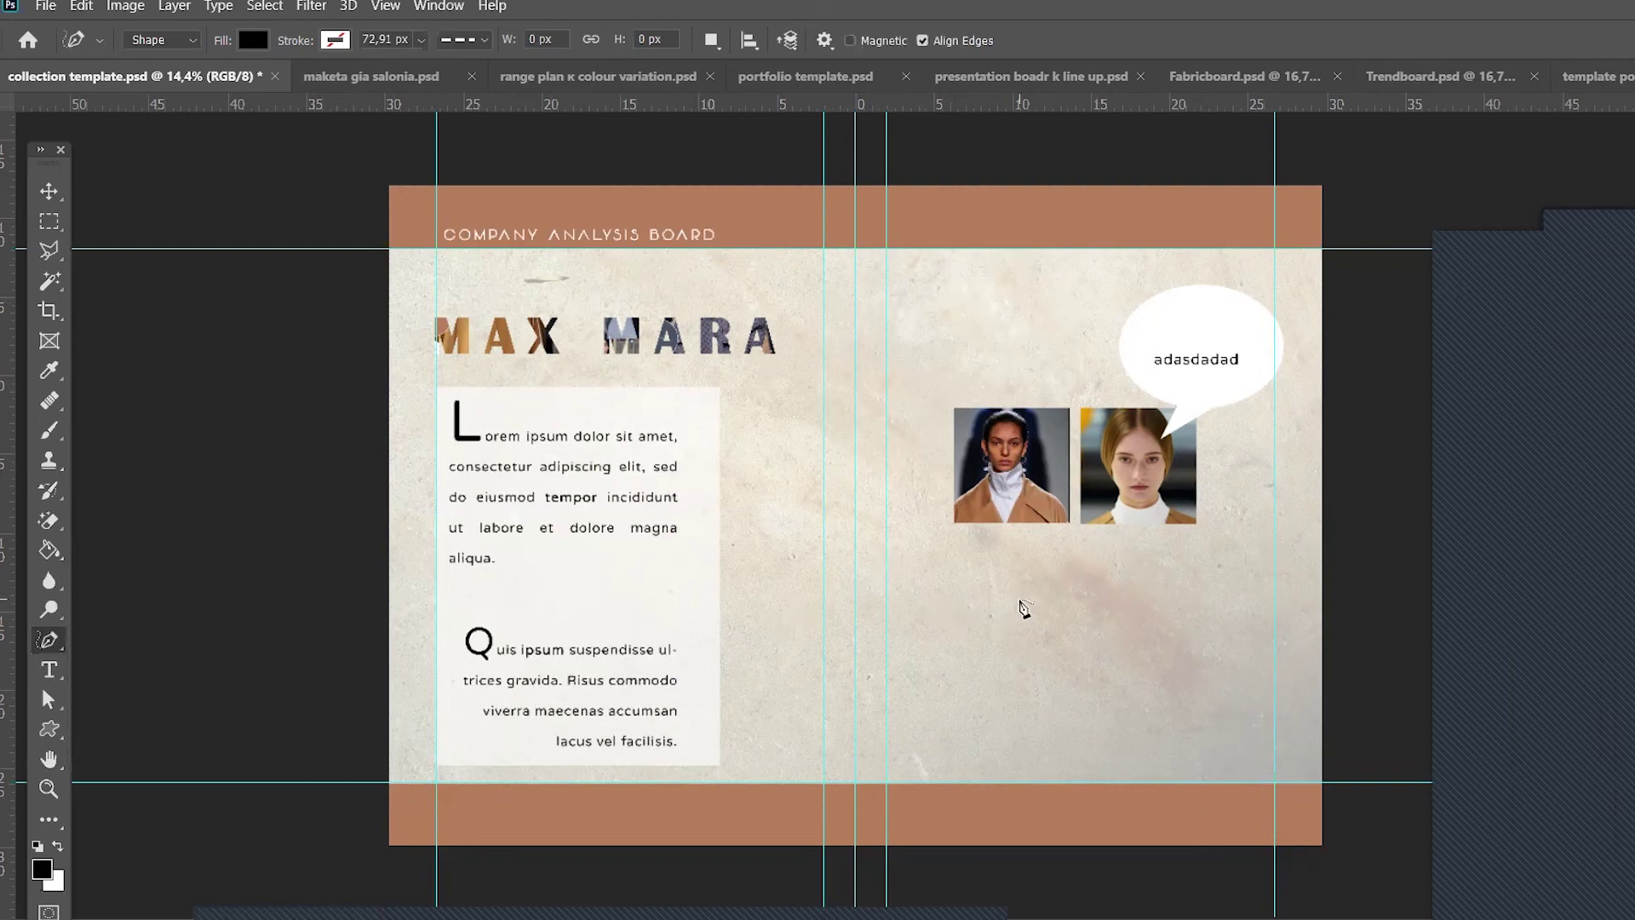
pyautogui.moveTo(954, 684); pyautogui.dragTo(886, 694)
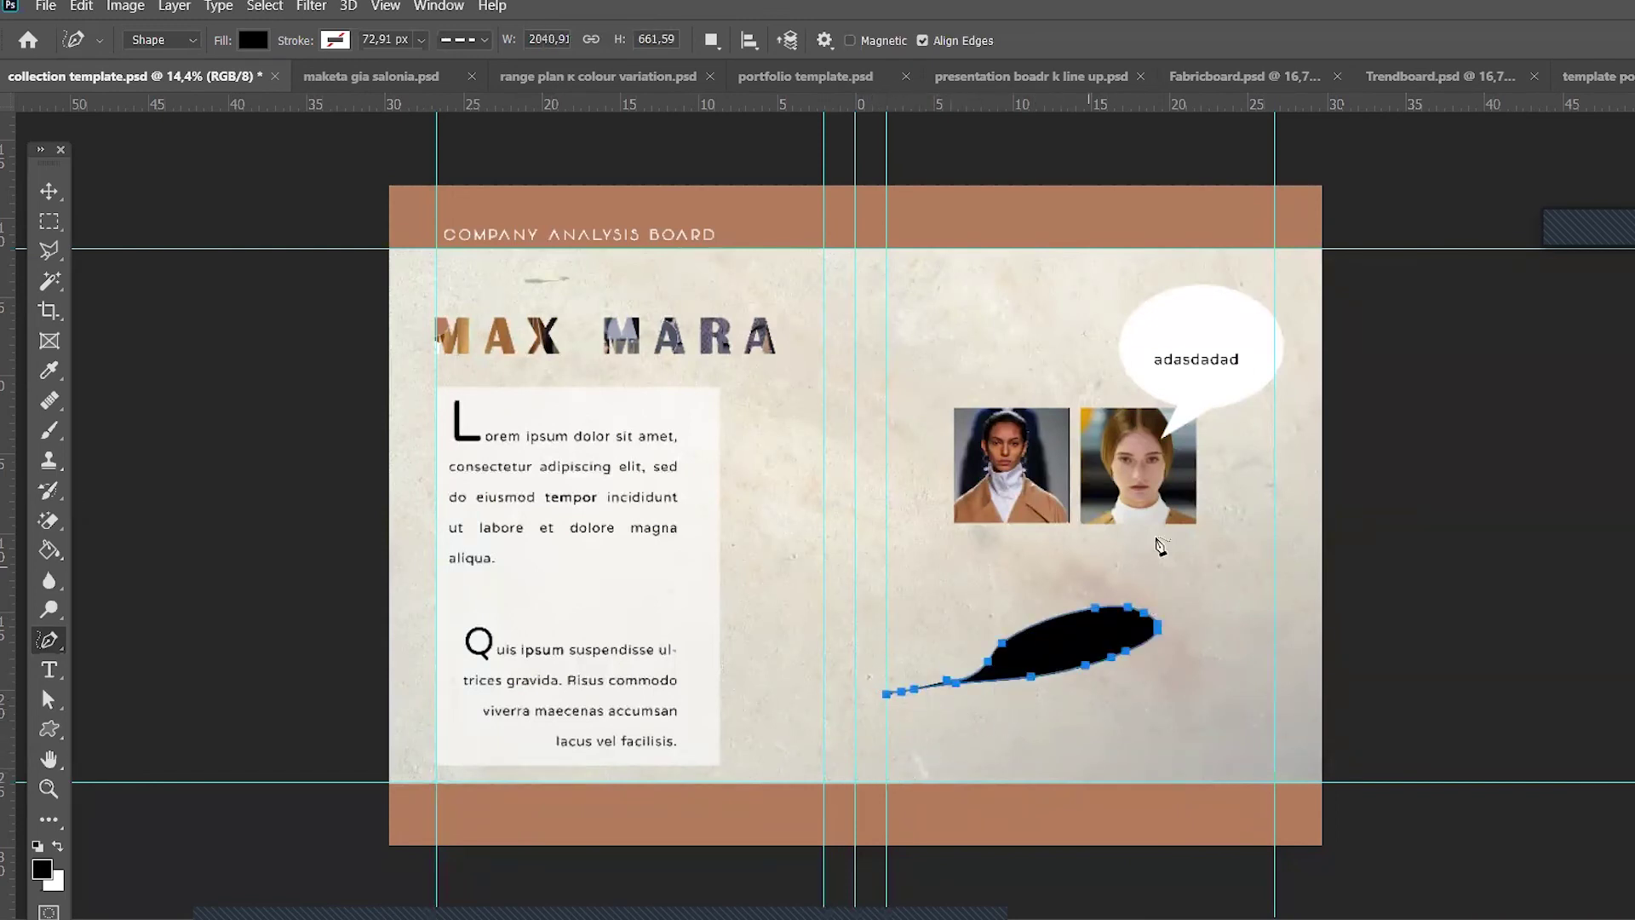
pyautogui.hotkey('ctrl', 'z')
pyautogui.moveTo(956, 460)
pyautogui.mouseDown()
pyautogui.moveTo(1013, 390)
pyautogui.moveTo(997, 464)
pyautogui.mouseUp()
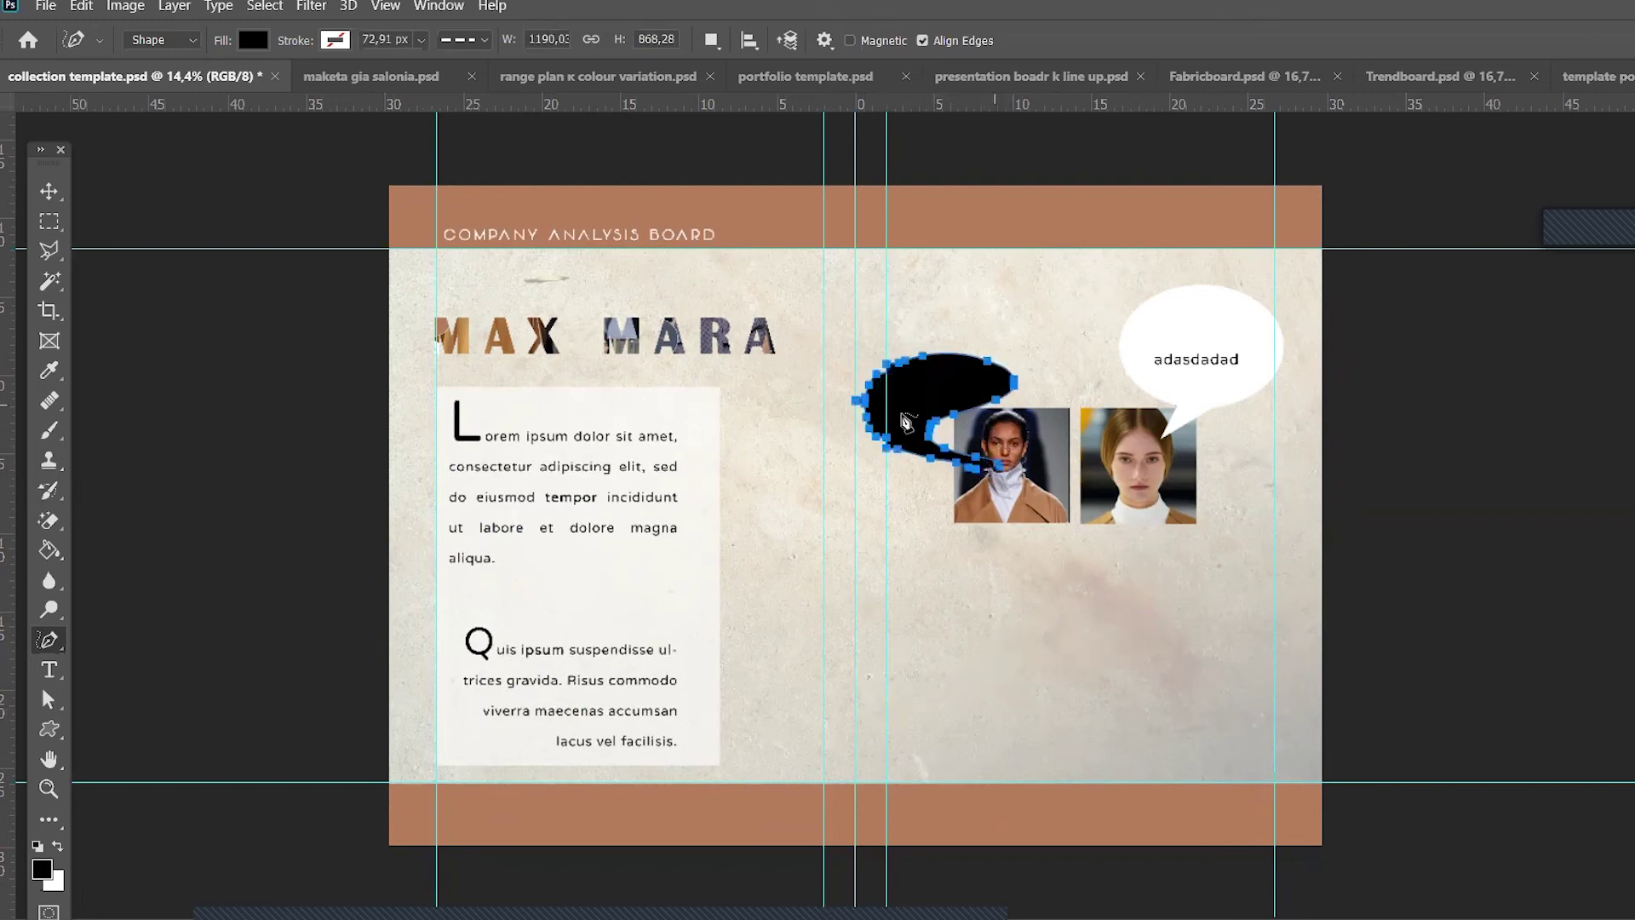
pyautogui.hotkey('ctrl', 'z')
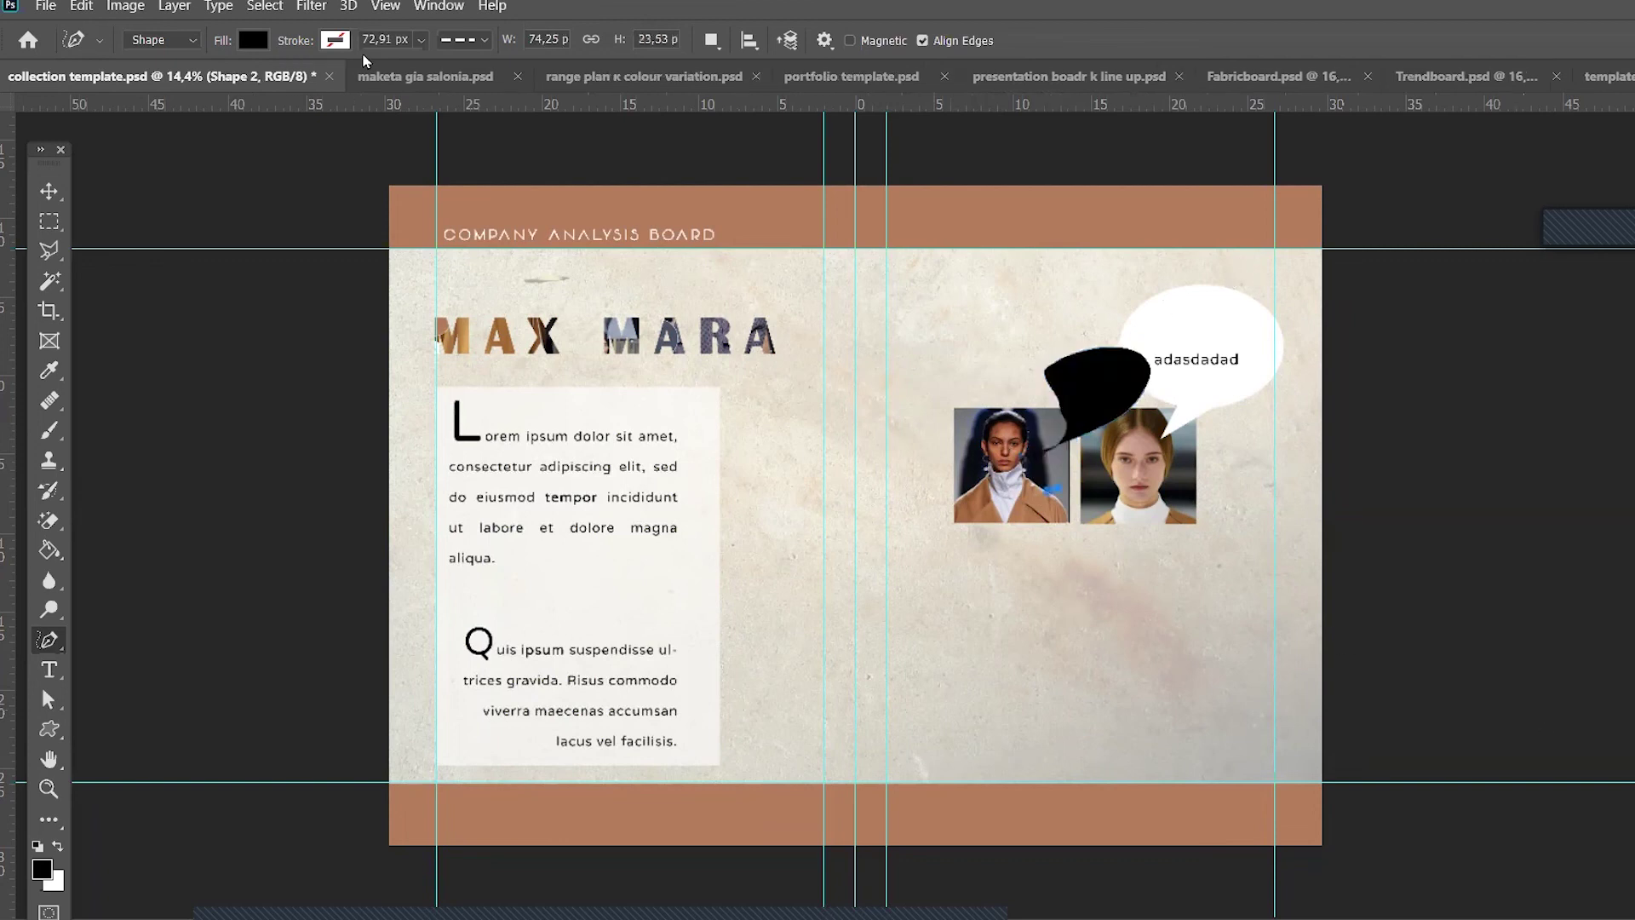
# Step: Set the shape fill to white and select the black bubble shape
pyautogui.click(252, 40)
pyautogui.click(106, 156)
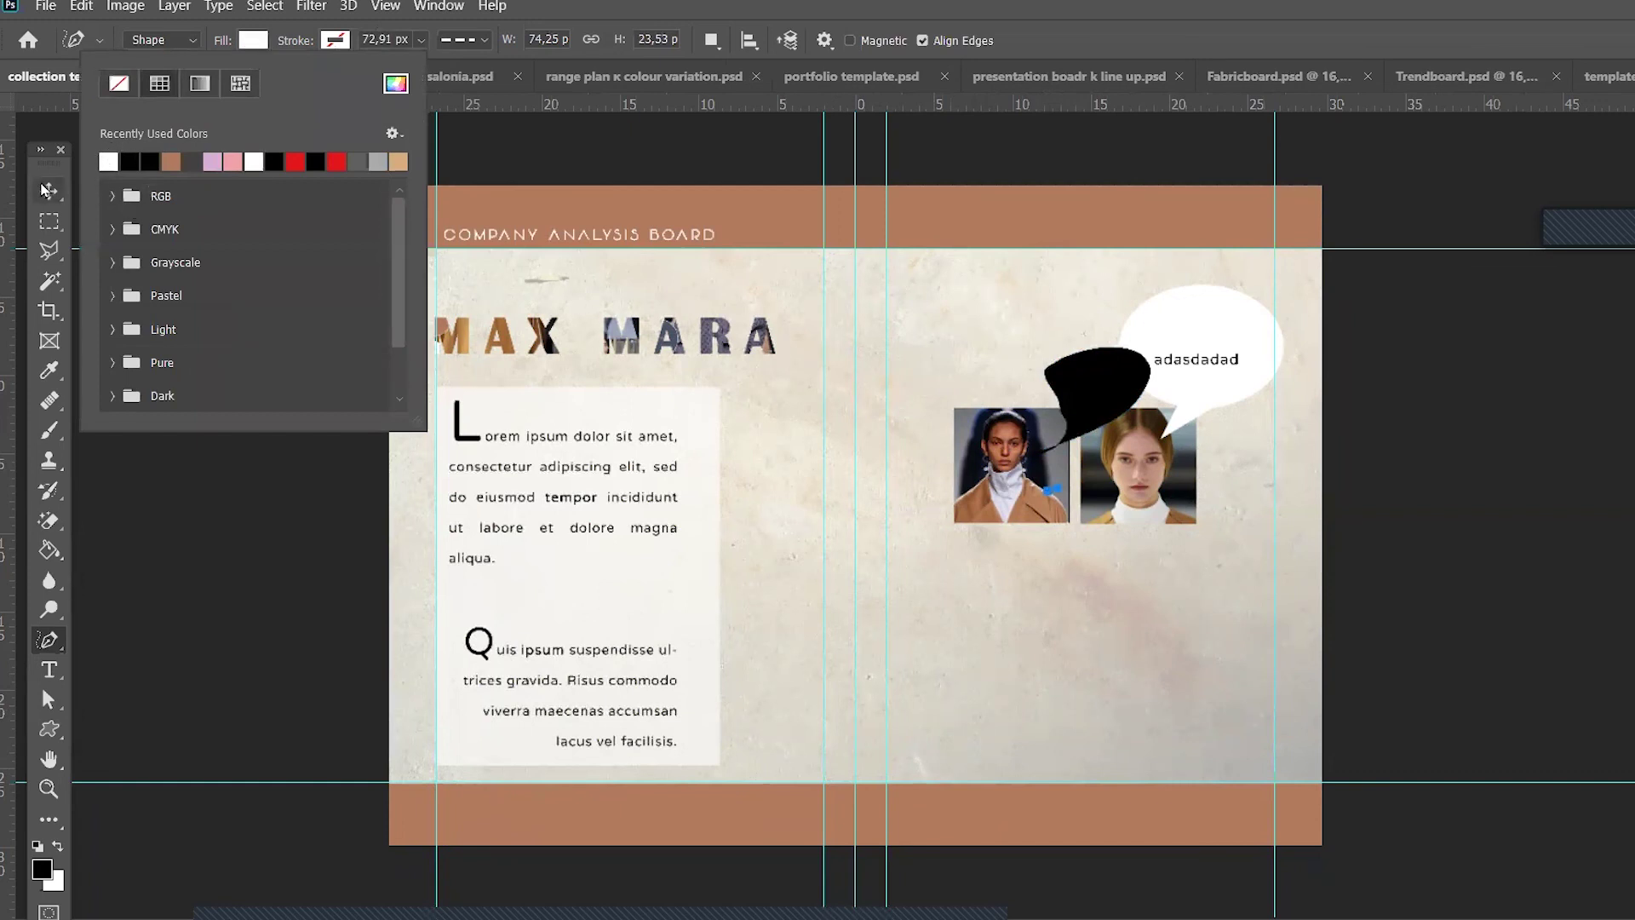
pyautogui.click(49, 190)
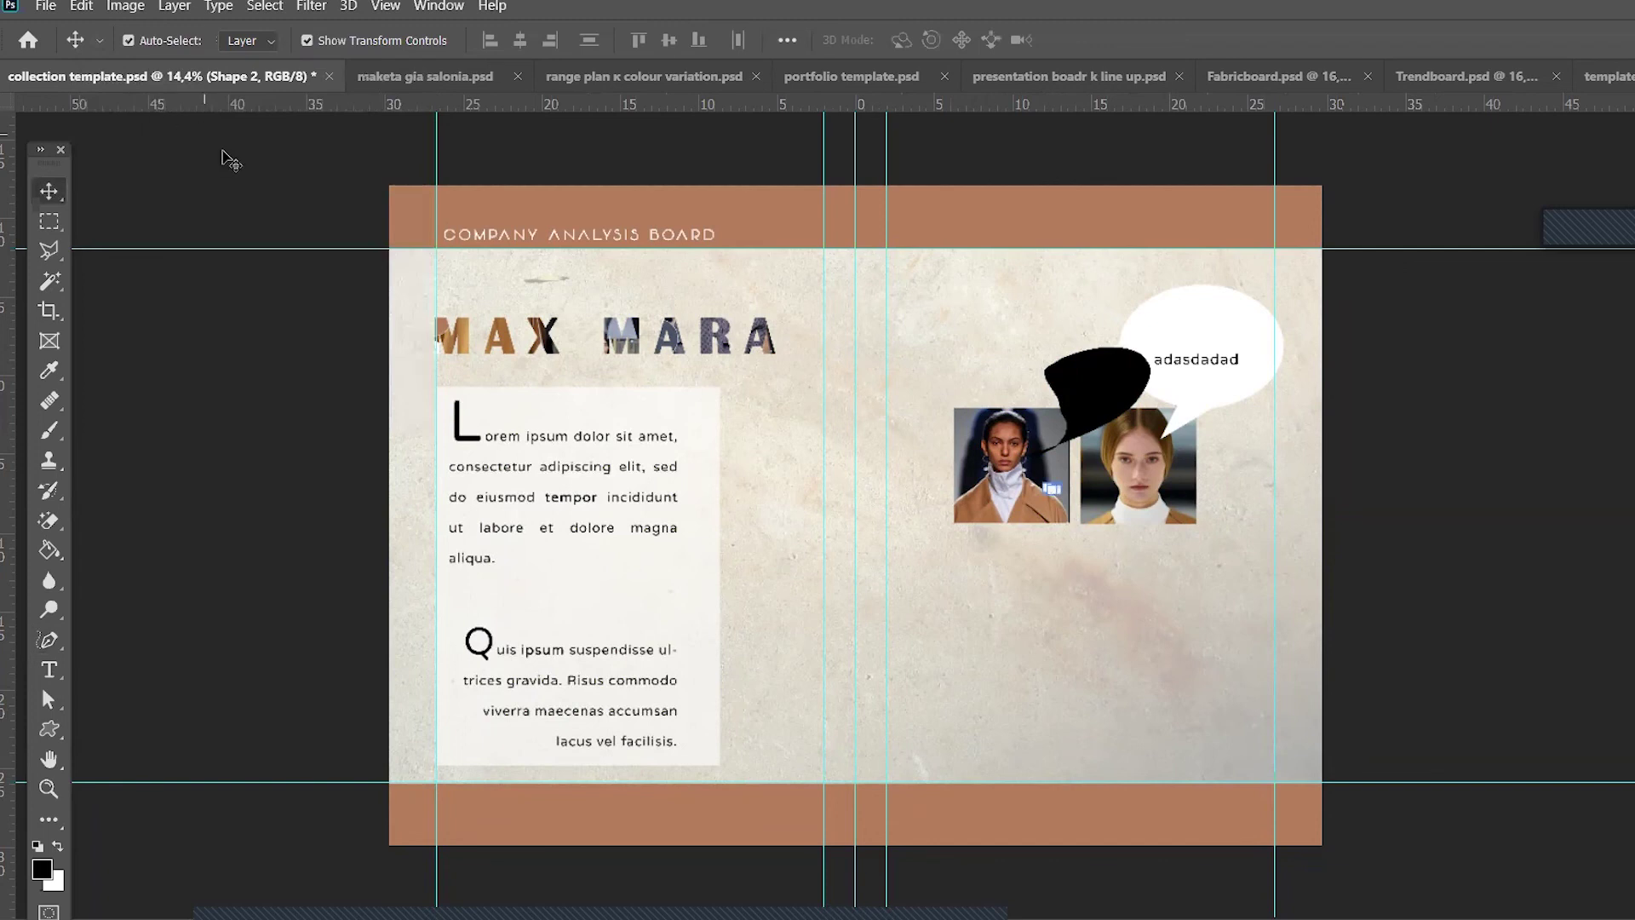
pyautogui.click(1129, 394)
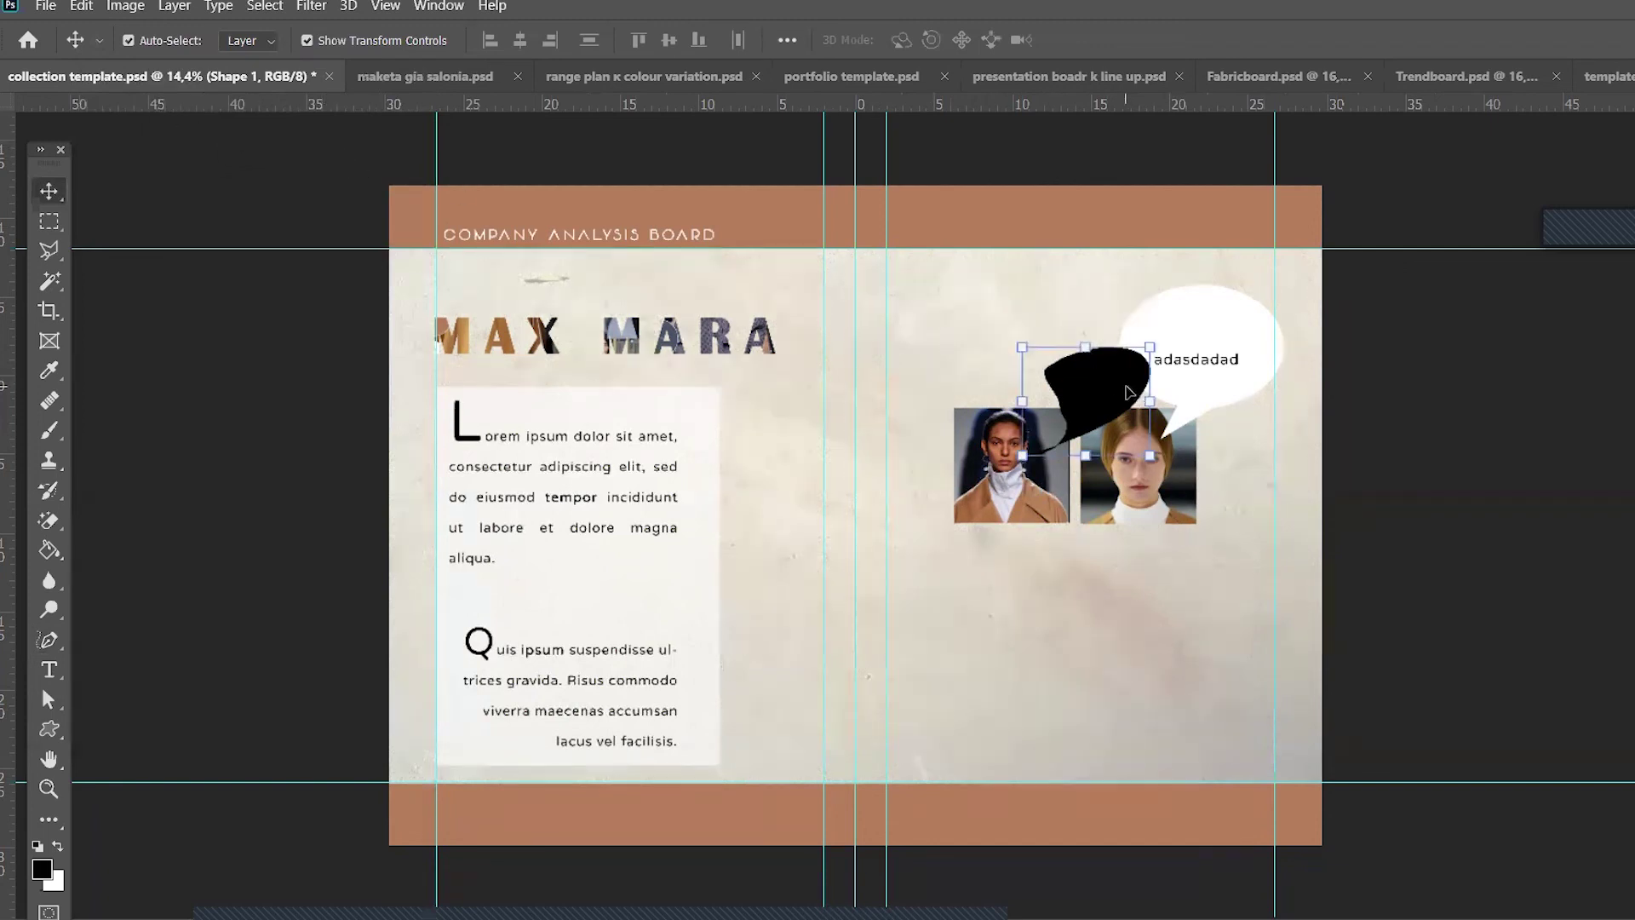
# Step: Recolour the black bubble white, then drag the extra bubble away to discard it
pyautogui.click(51, 730)
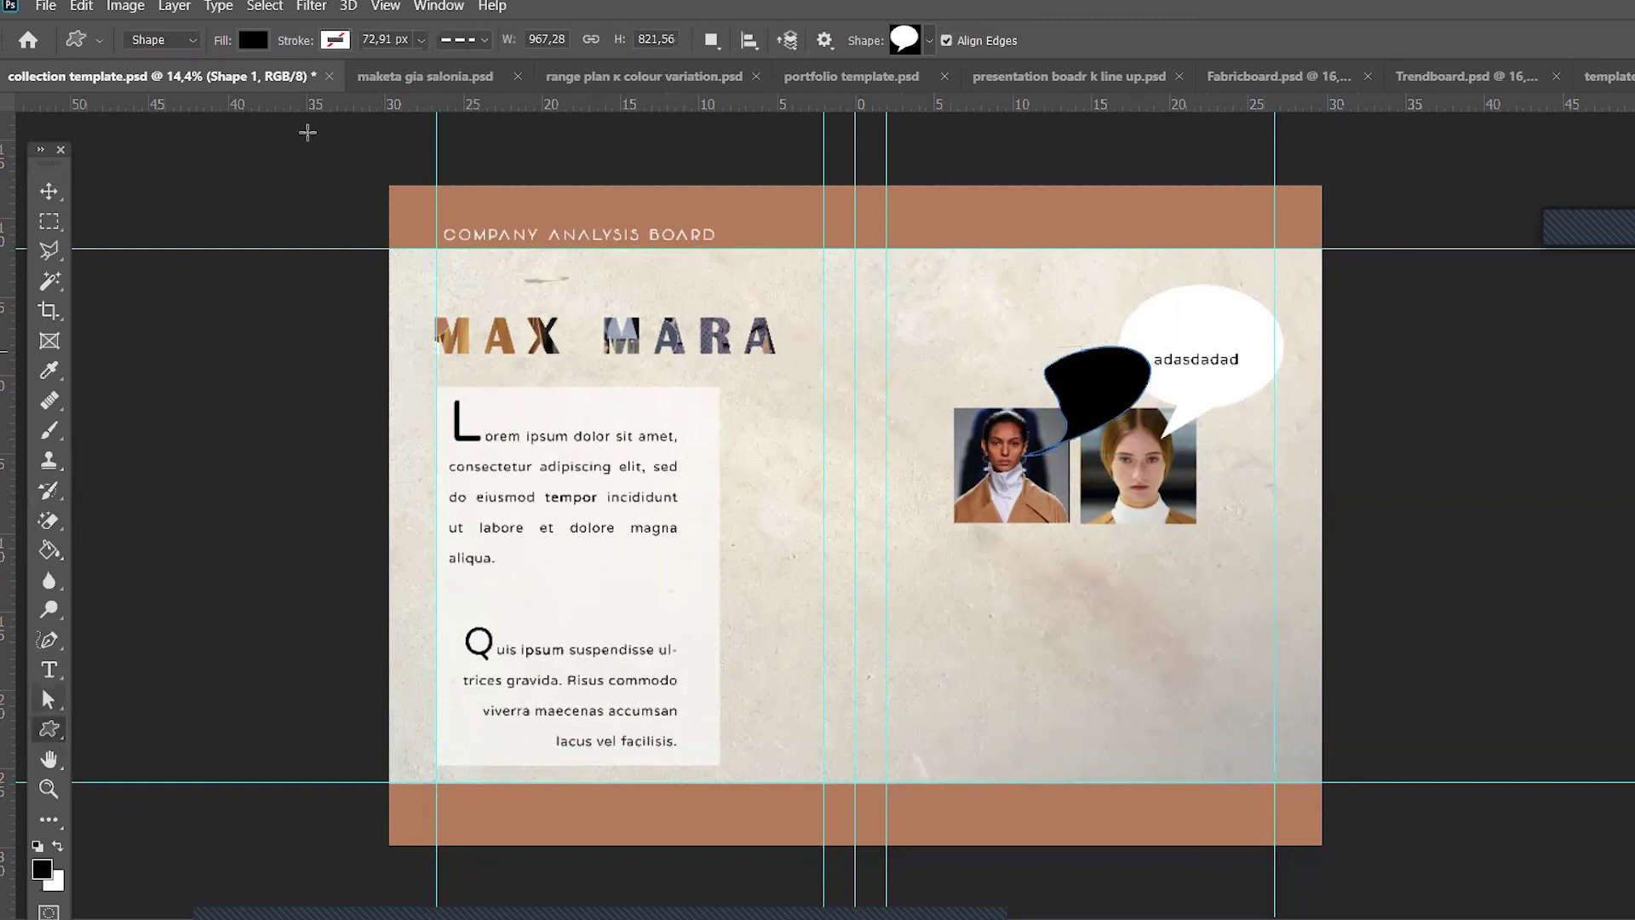
pyautogui.click(254, 39)
pyautogui.click(253, 161)
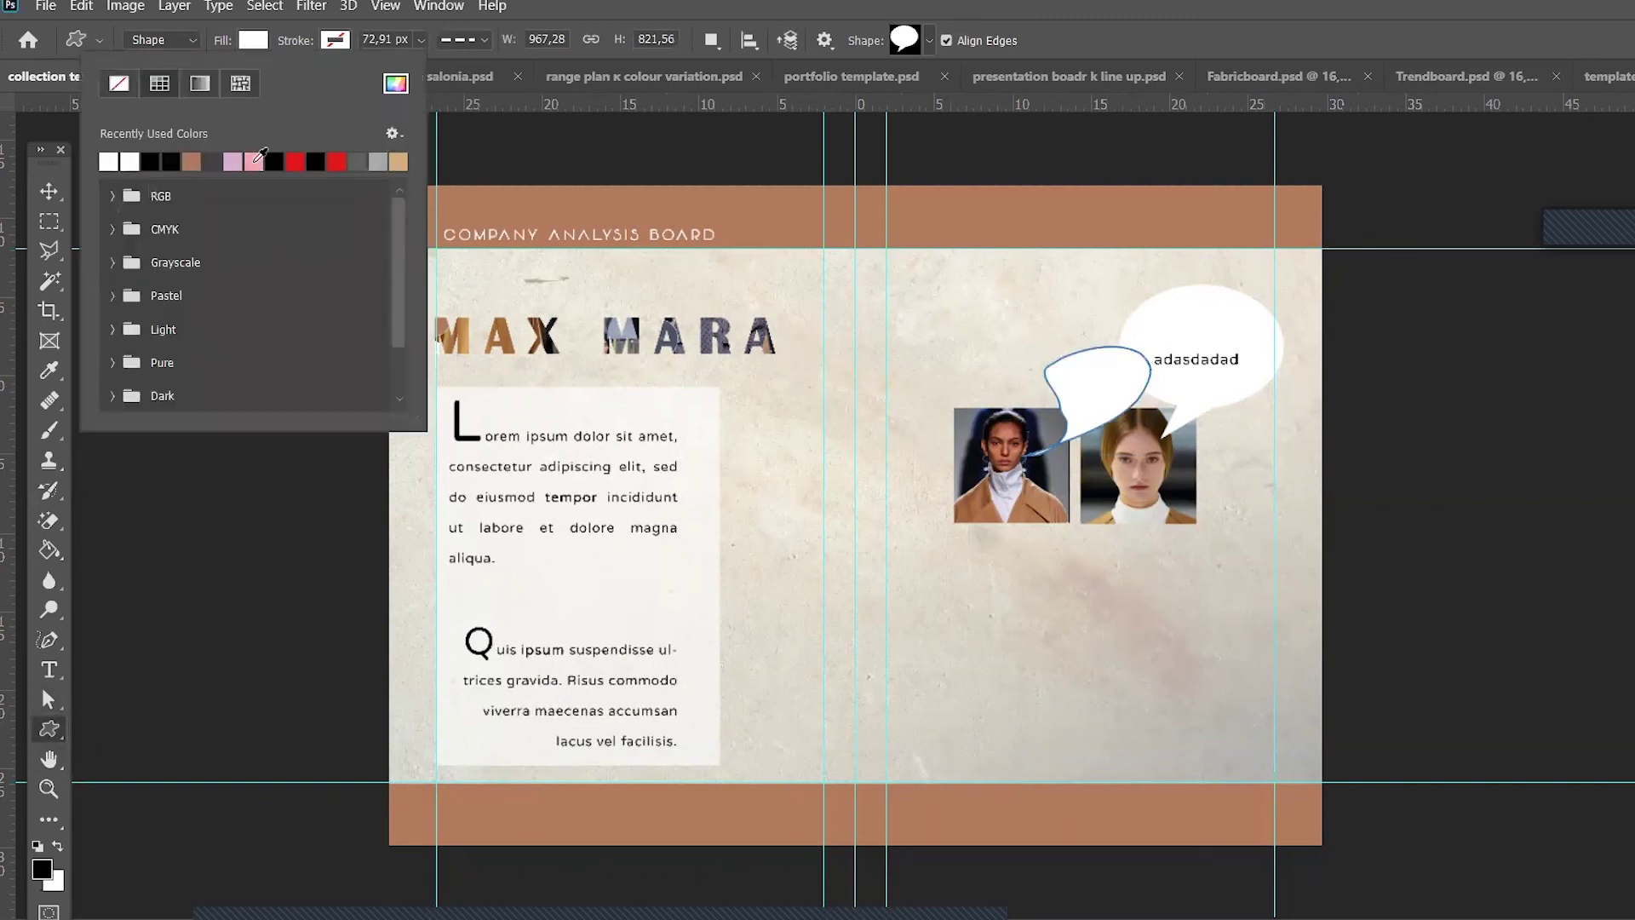
pyautogui.press('Escape')
pyautogui.press('v')
pyautogui.moveTo(1073, 390); pyautogui.dragTo(1504, 545)
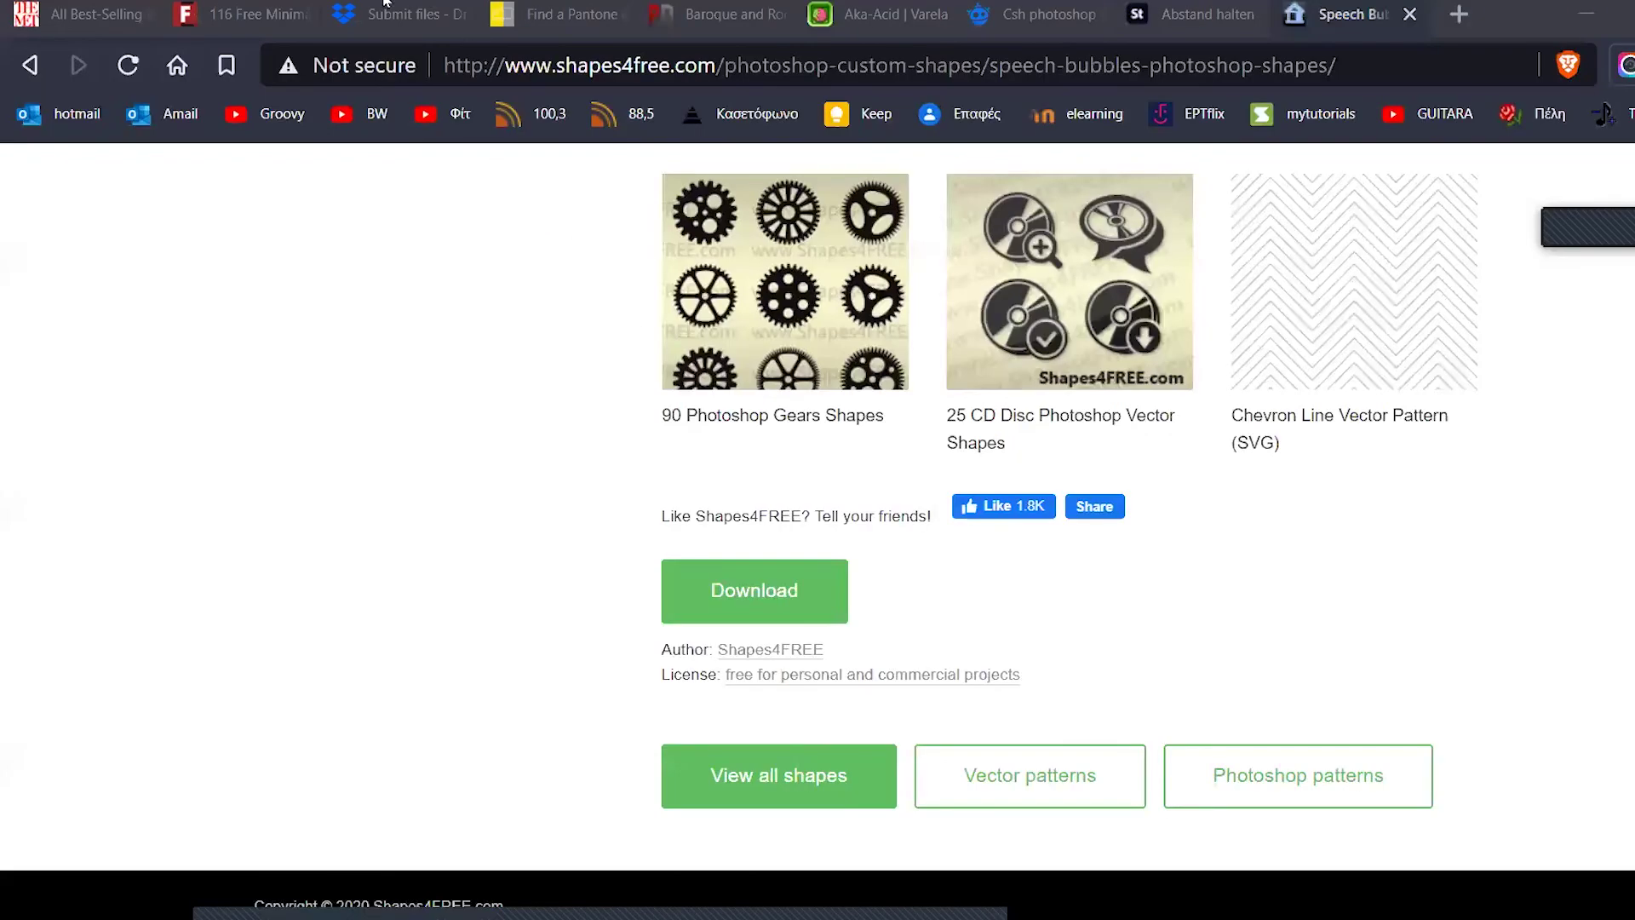
# Step: Search Issuu for 'fashion portfolio' and open the 84-page fashion design portfolio
pyautogui.click(243, 14)
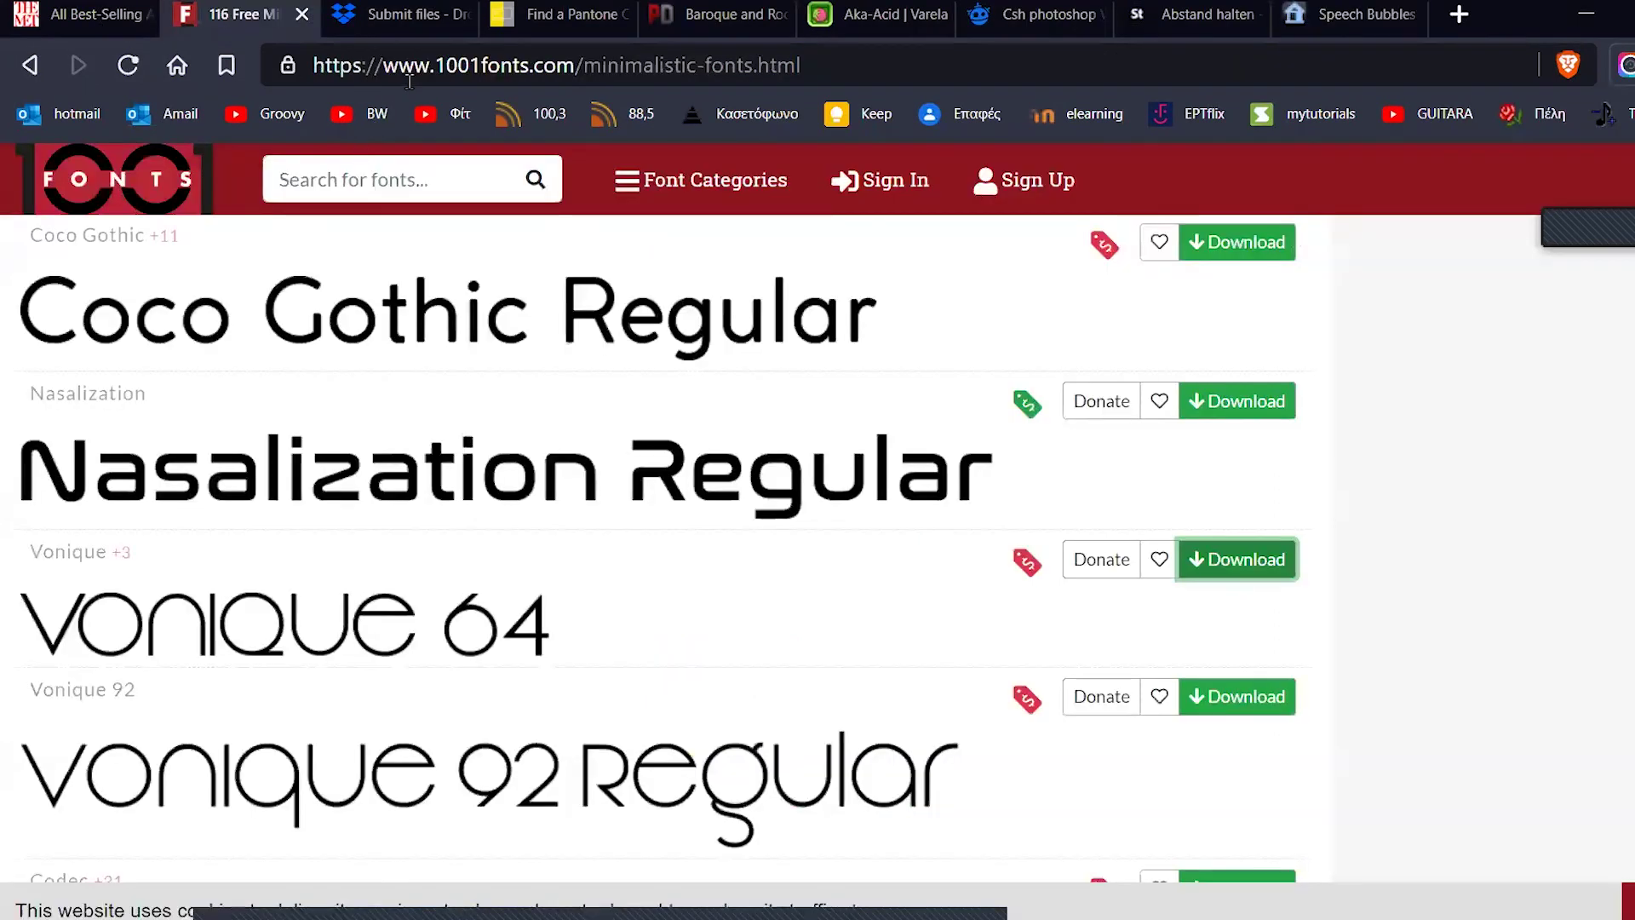
pyautogui.write('fa')
pyautogui.write('shion port')
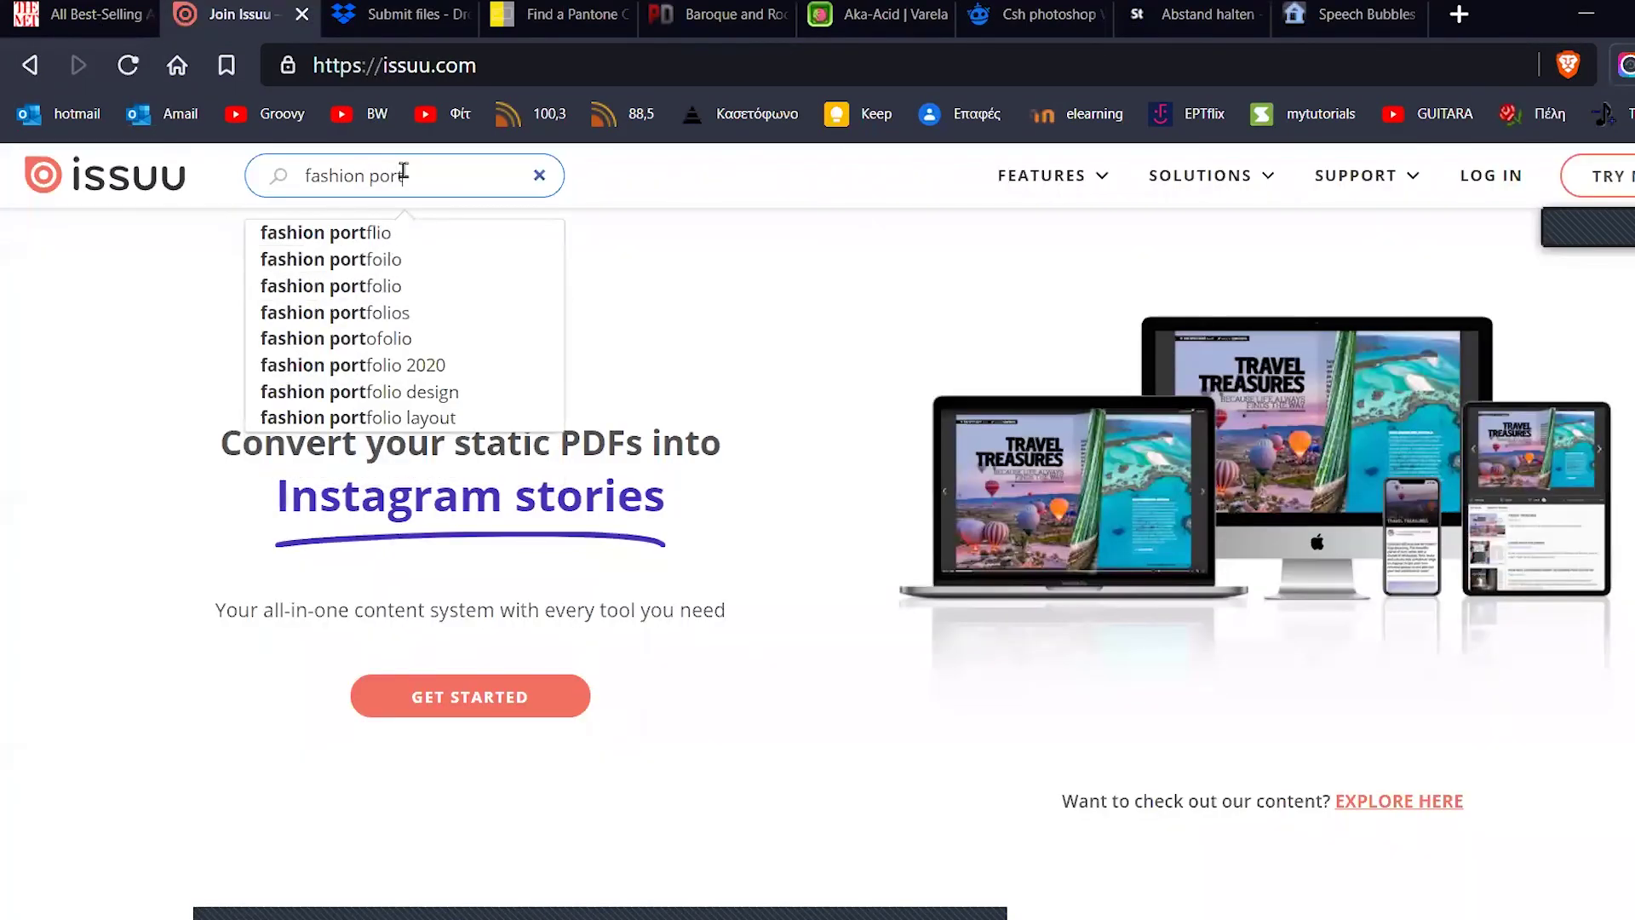
pyautogui.write('folio')
pyautogui.press('Return')
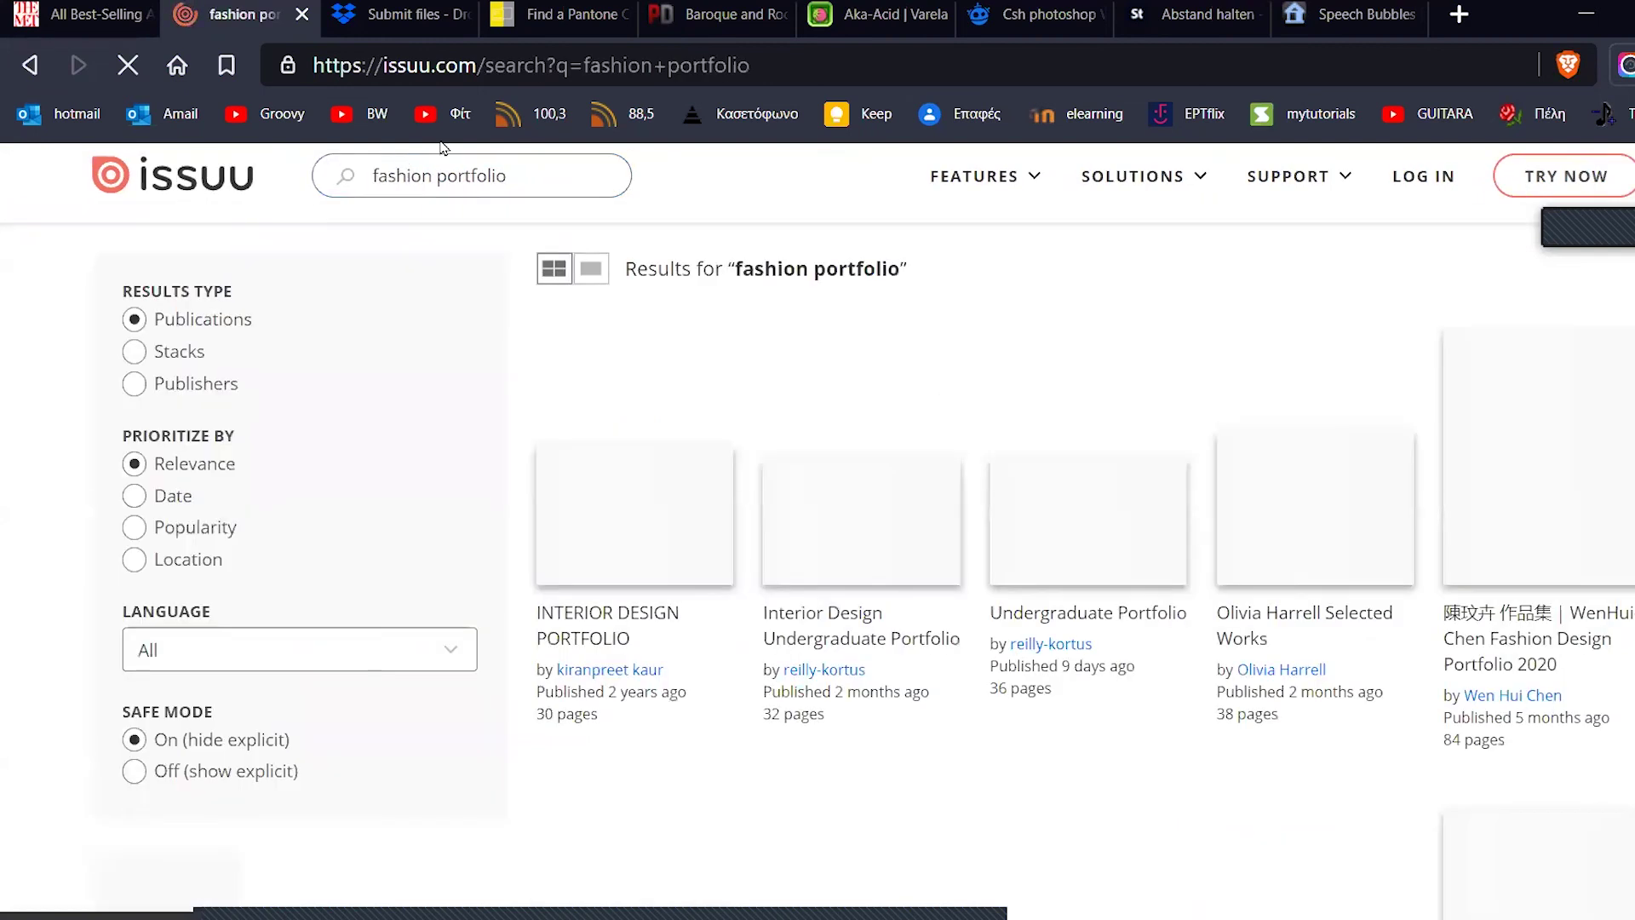
pyautogui.click(1585, 456)
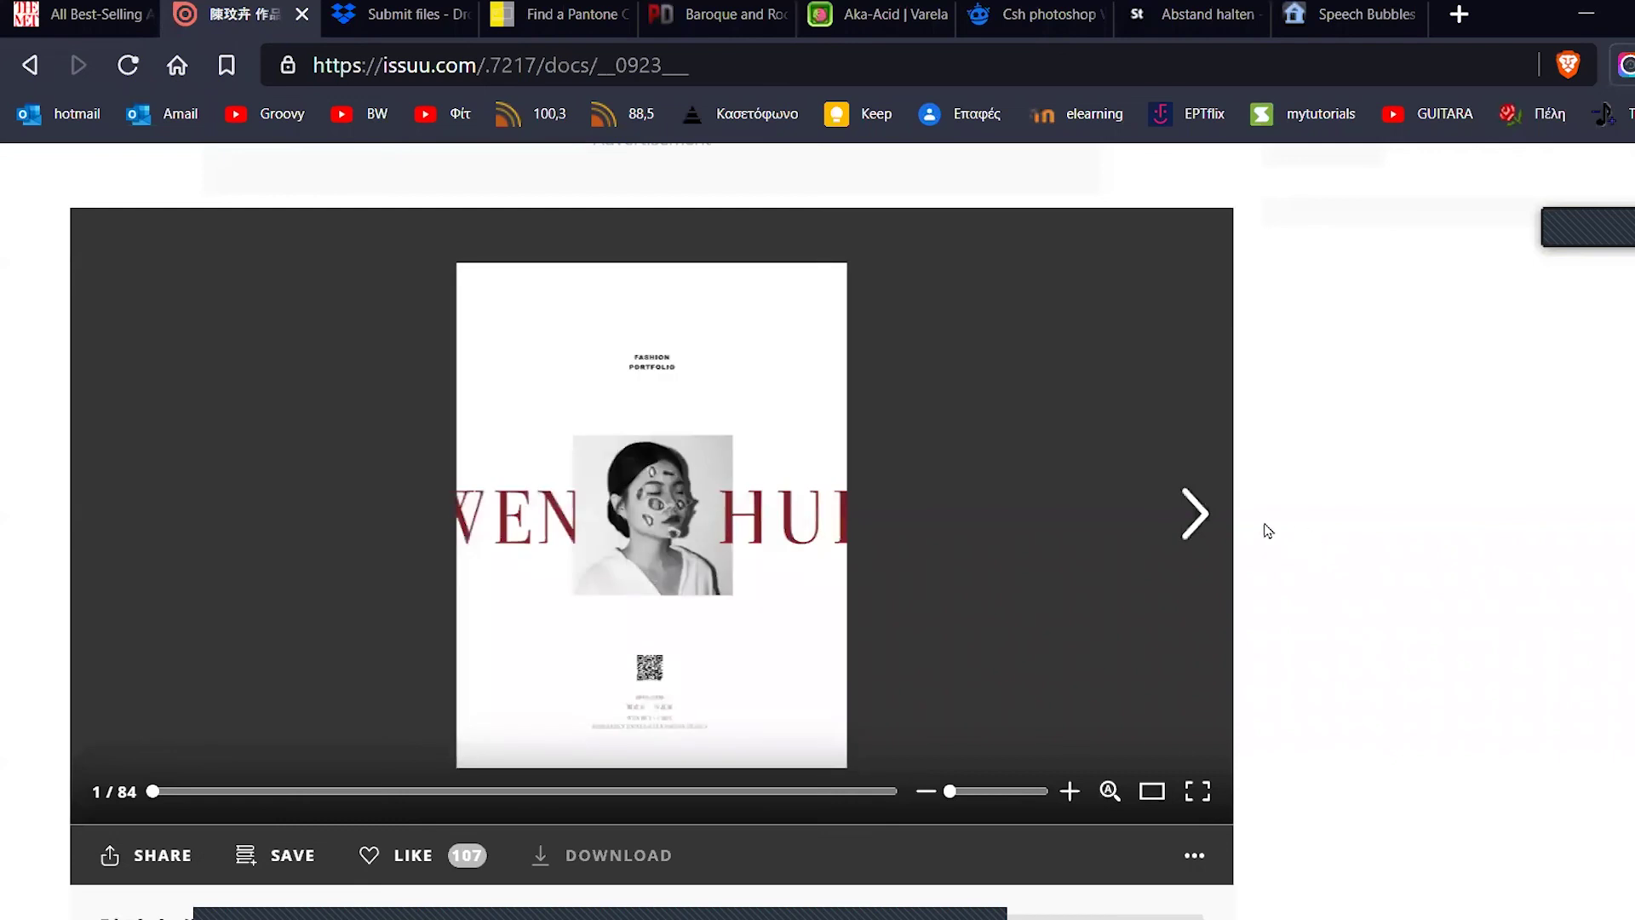
# Step: Page forward eight spreads through the fashion portfolio
pyautogui.click(1195, 520)
pyautogui.click(1195, 519)
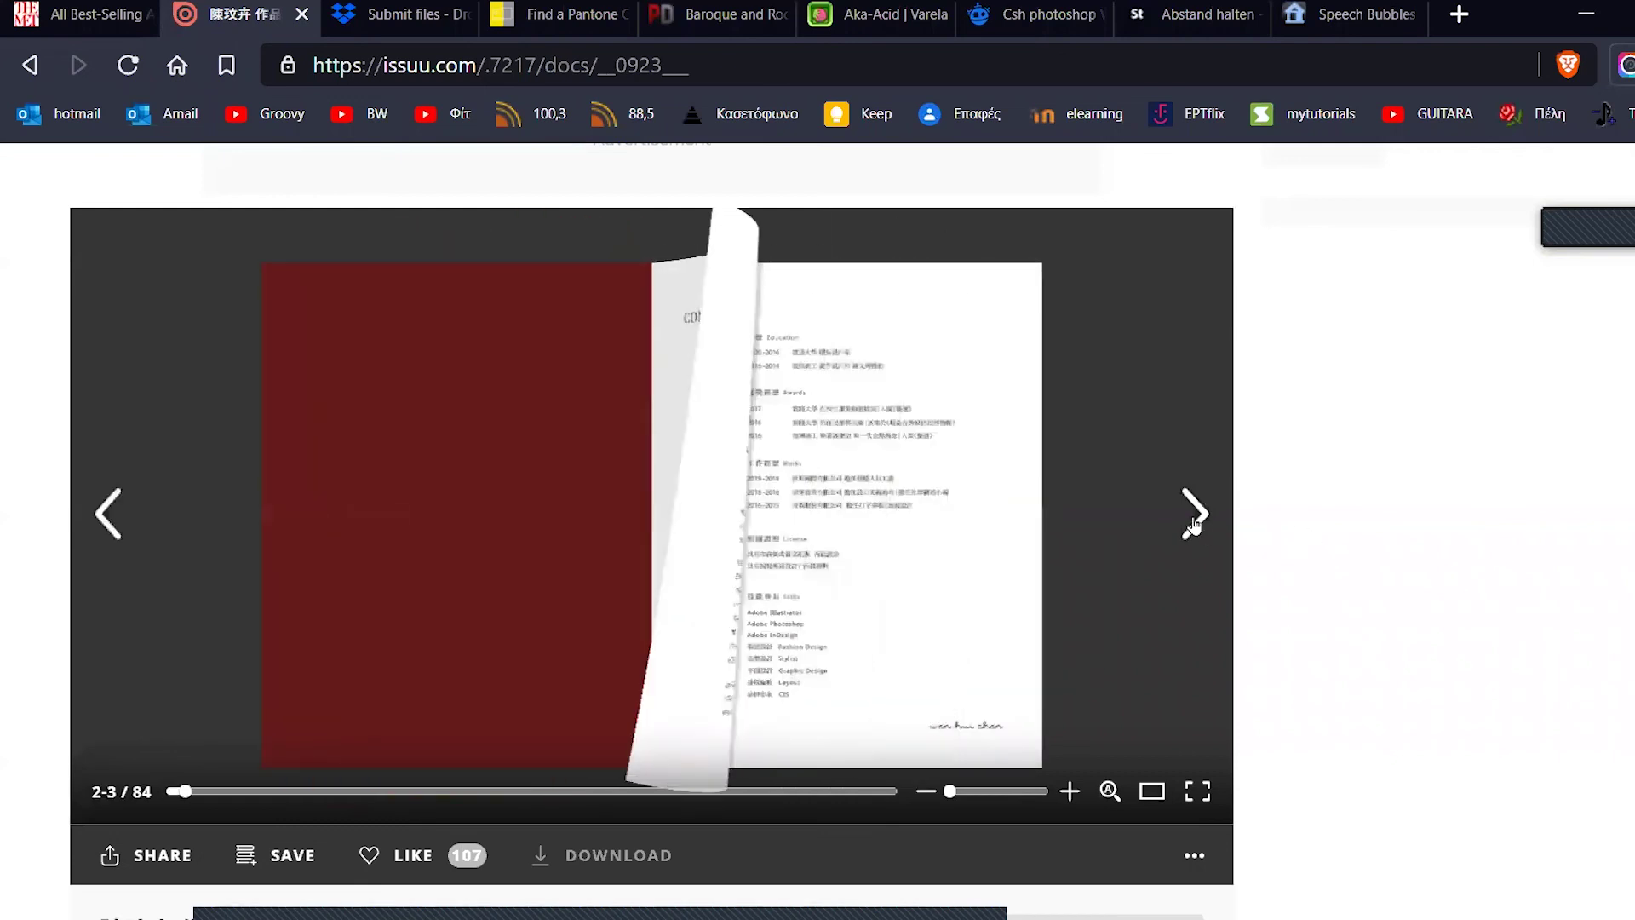
pyautogui.click(1194, 520)
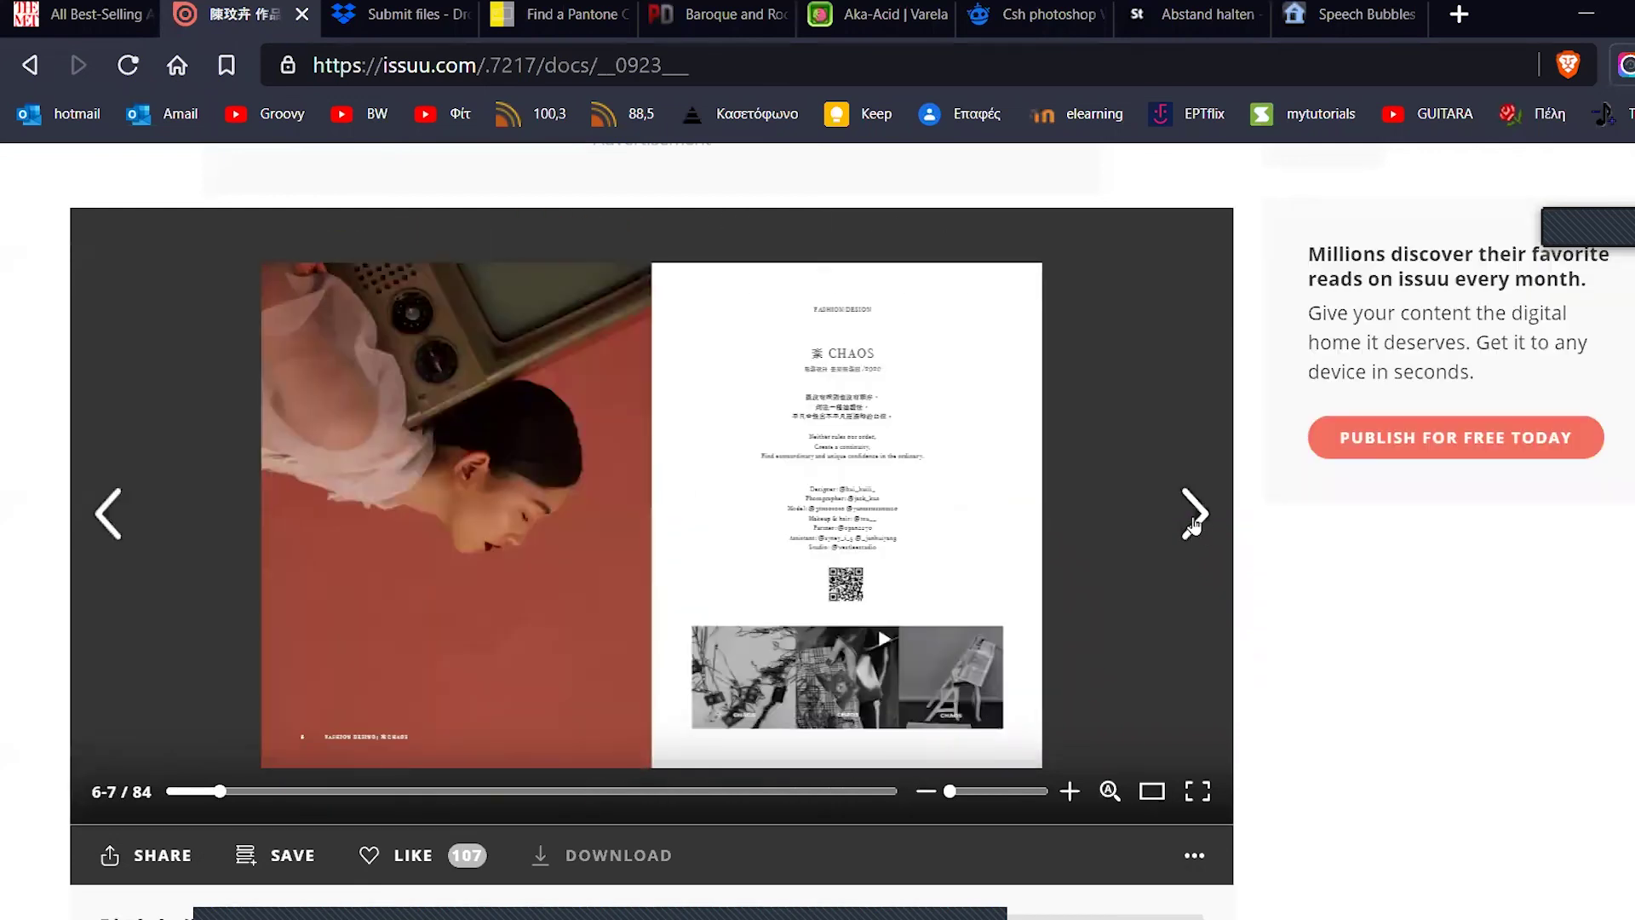
pyautogui.click(1195, 519)
pyautogui.click(1194, 520)
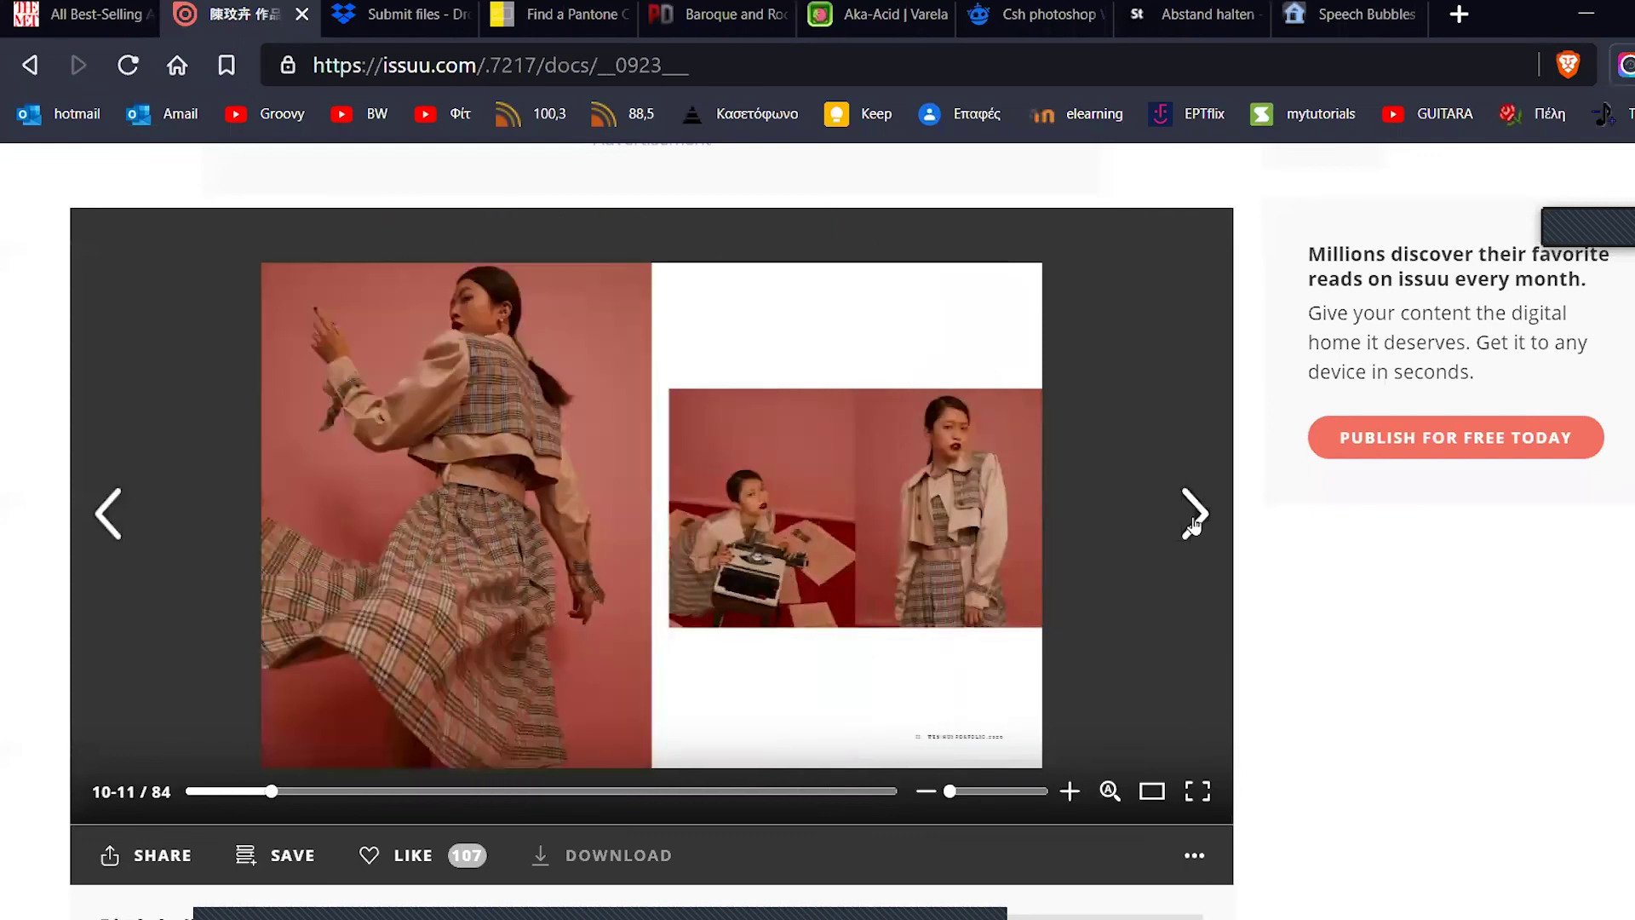
pyautogui.click(1195, 520)
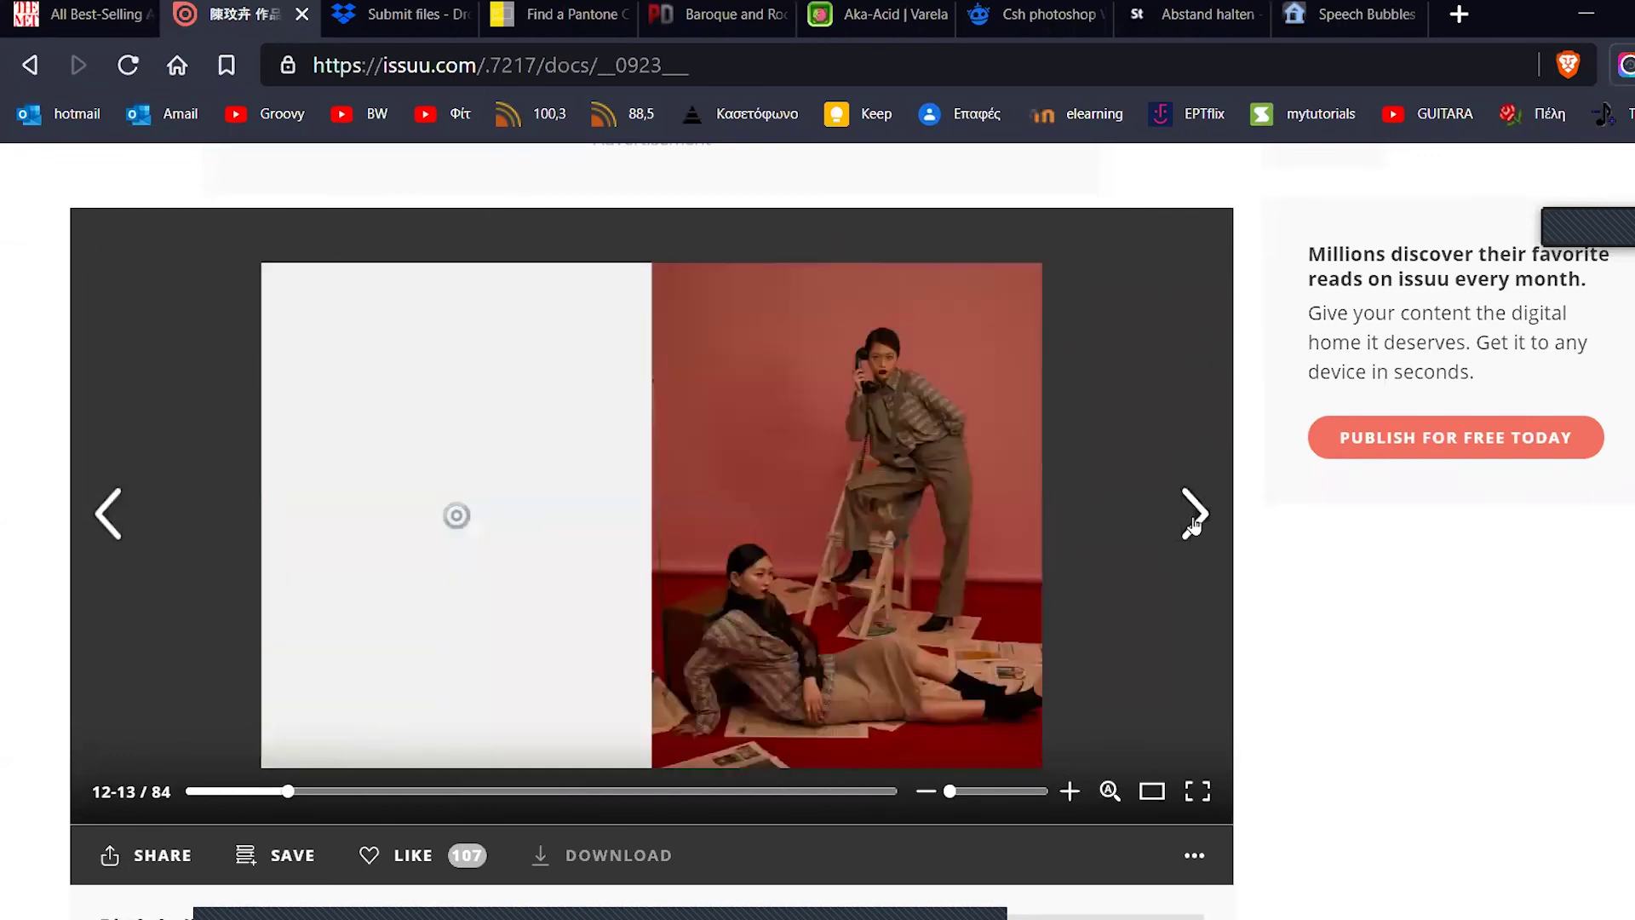
pyautogui.click(1195, 520)
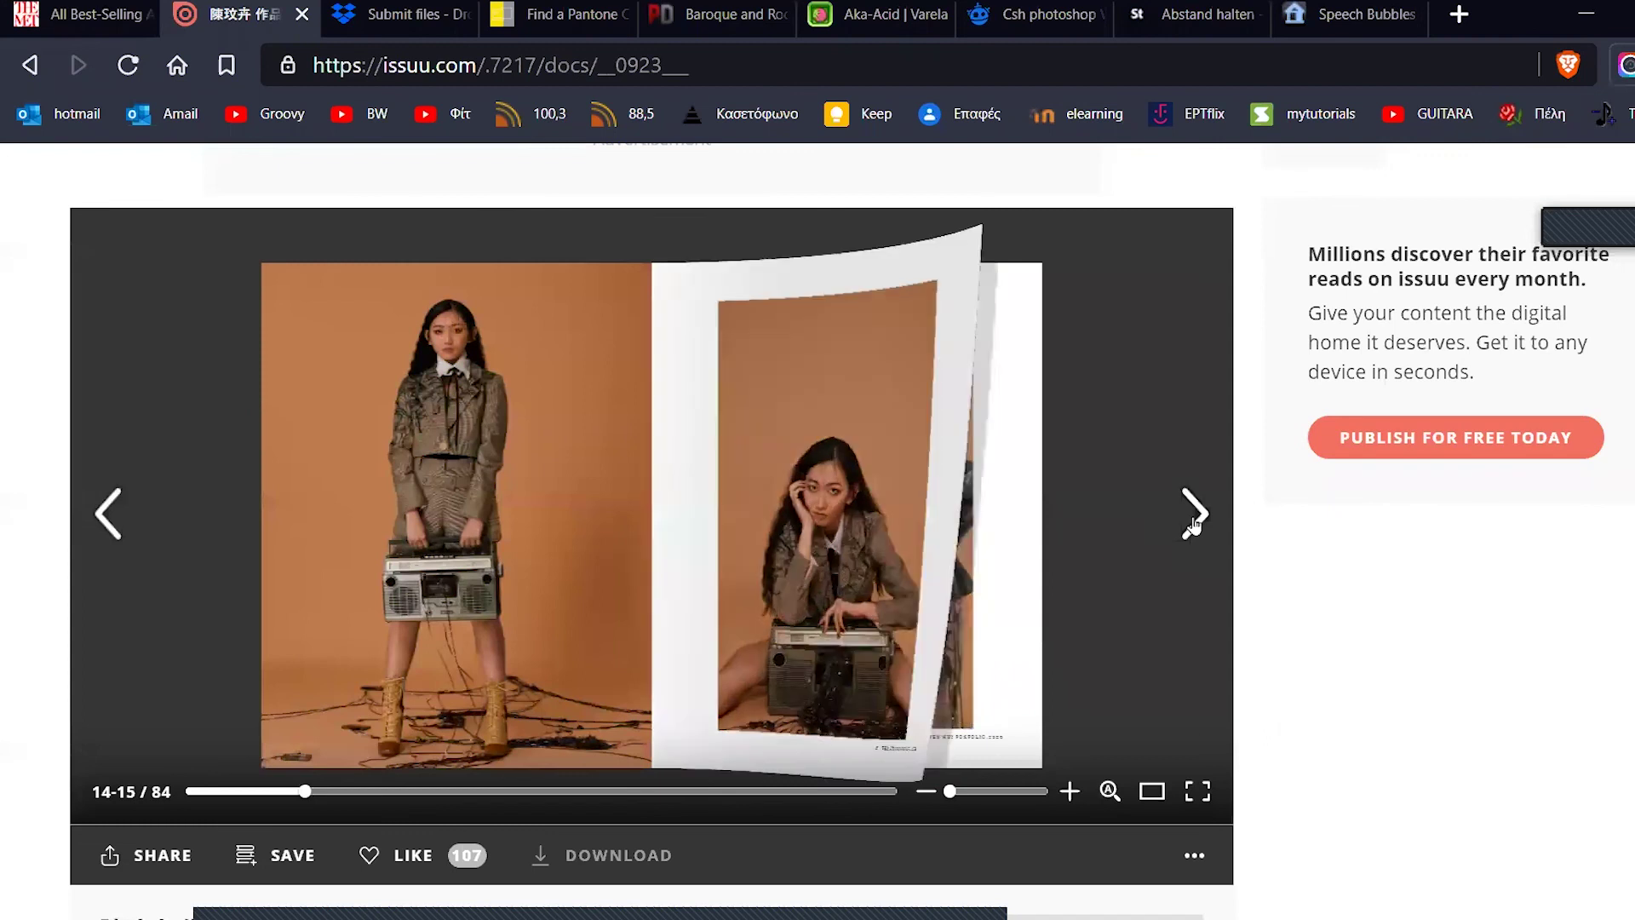
pyautogui.click(1195, 519)
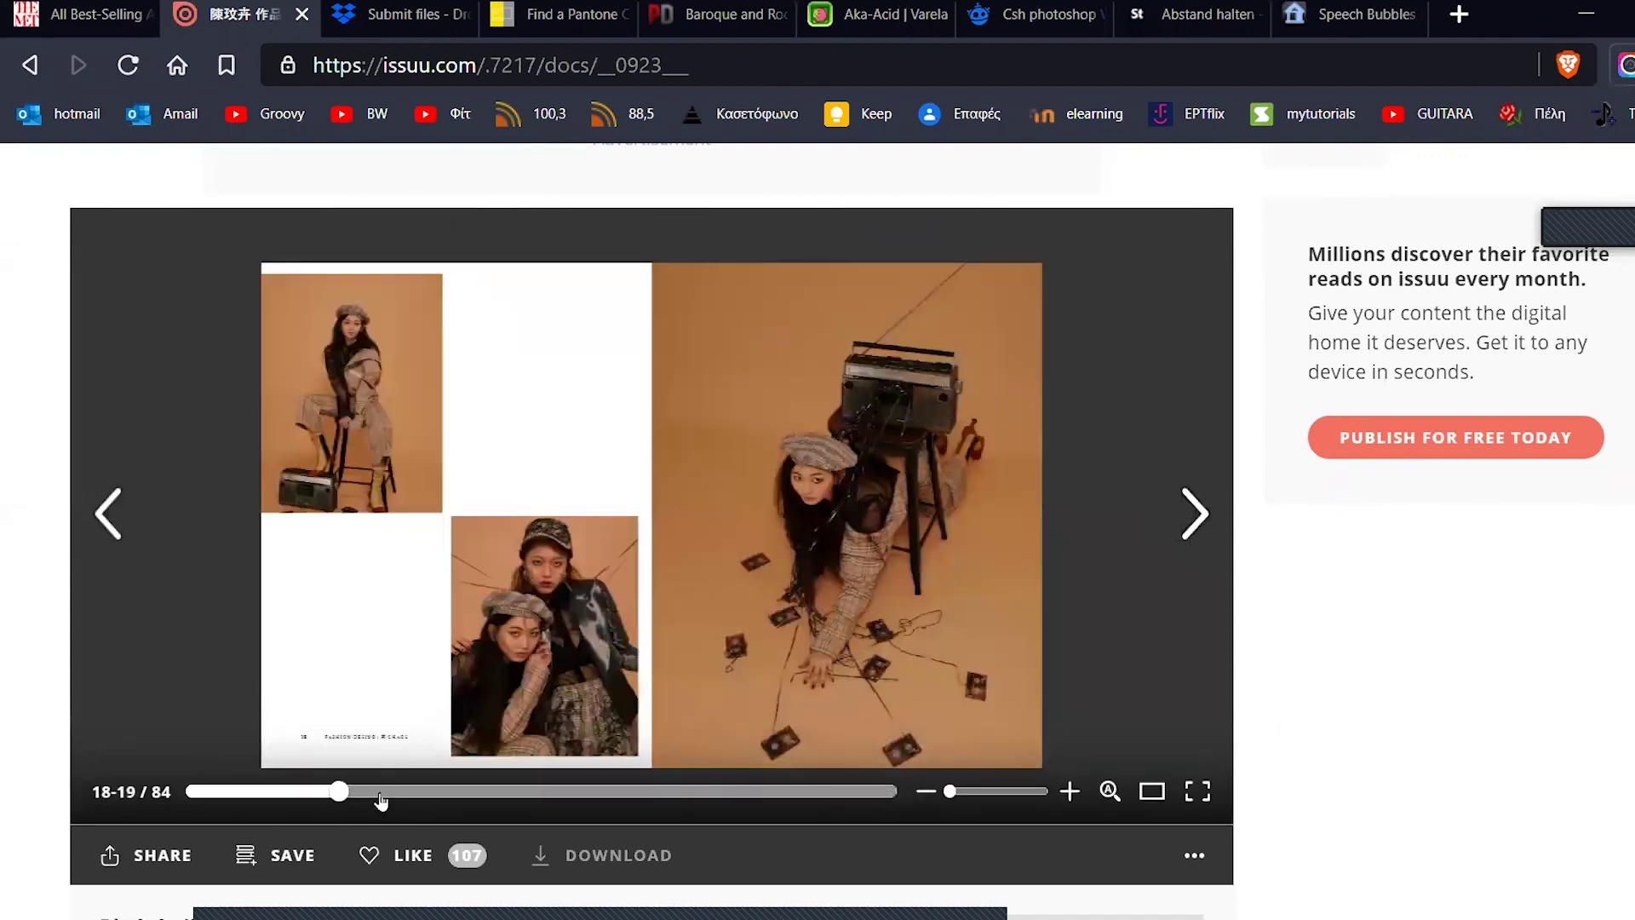
# Step: Skip ahead to pages 54-55, then page on to the Shopping Day spread at 64–65
pyautogui.moveTo(339, 791); pyautogui.dragTo(640, 807)
pyautogui.click(642, 812)
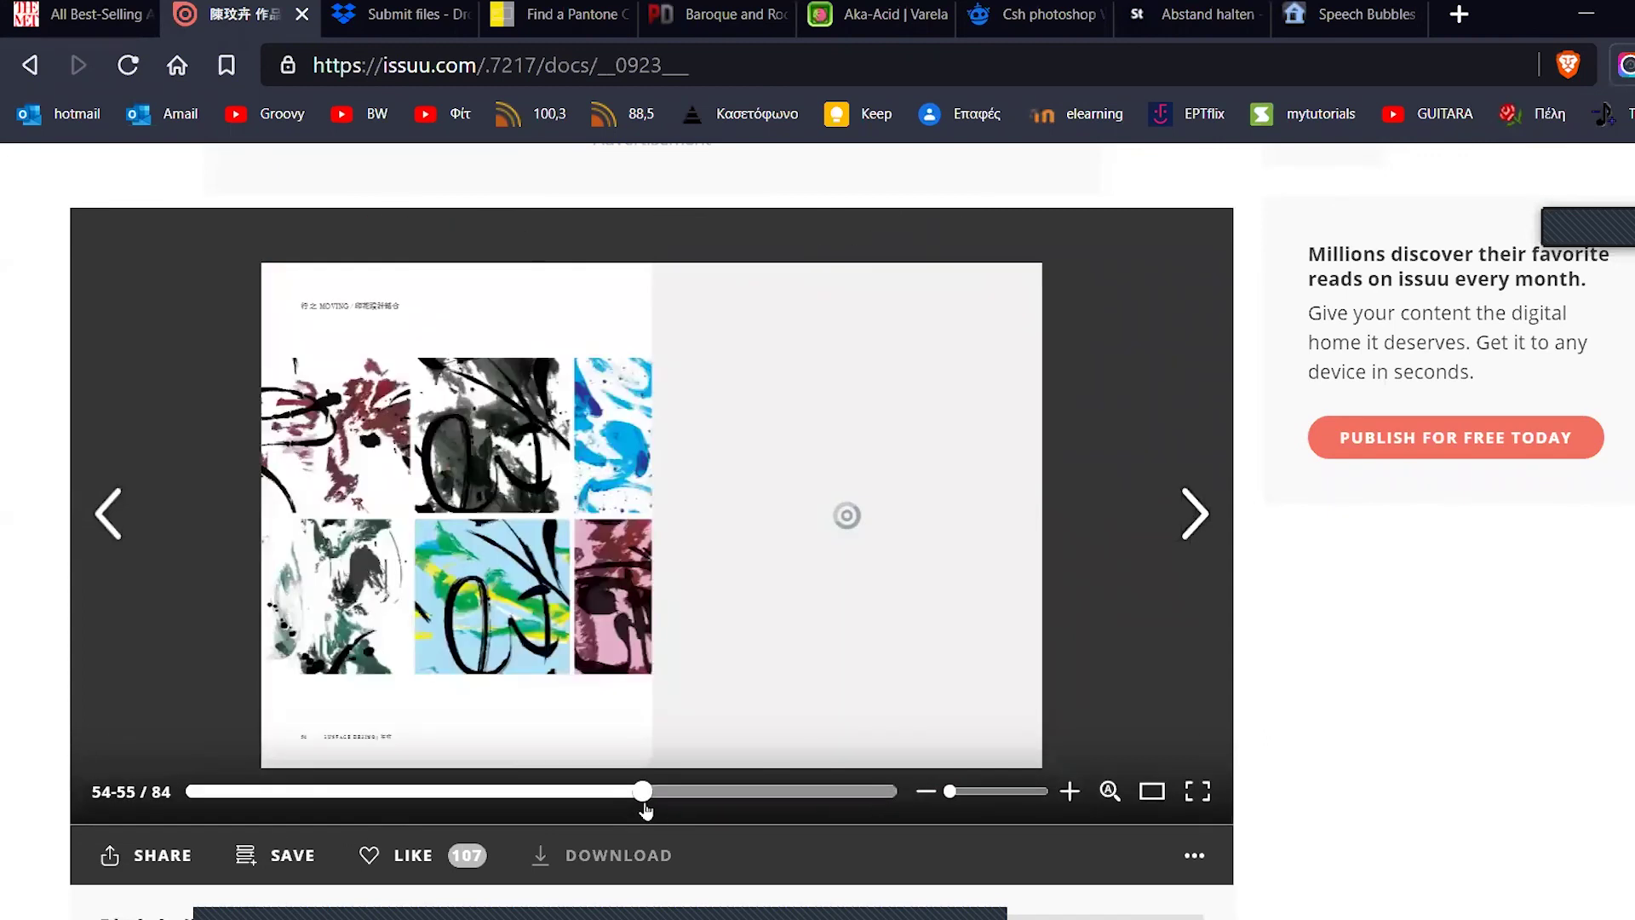
pyautogui.click(1205, 511)
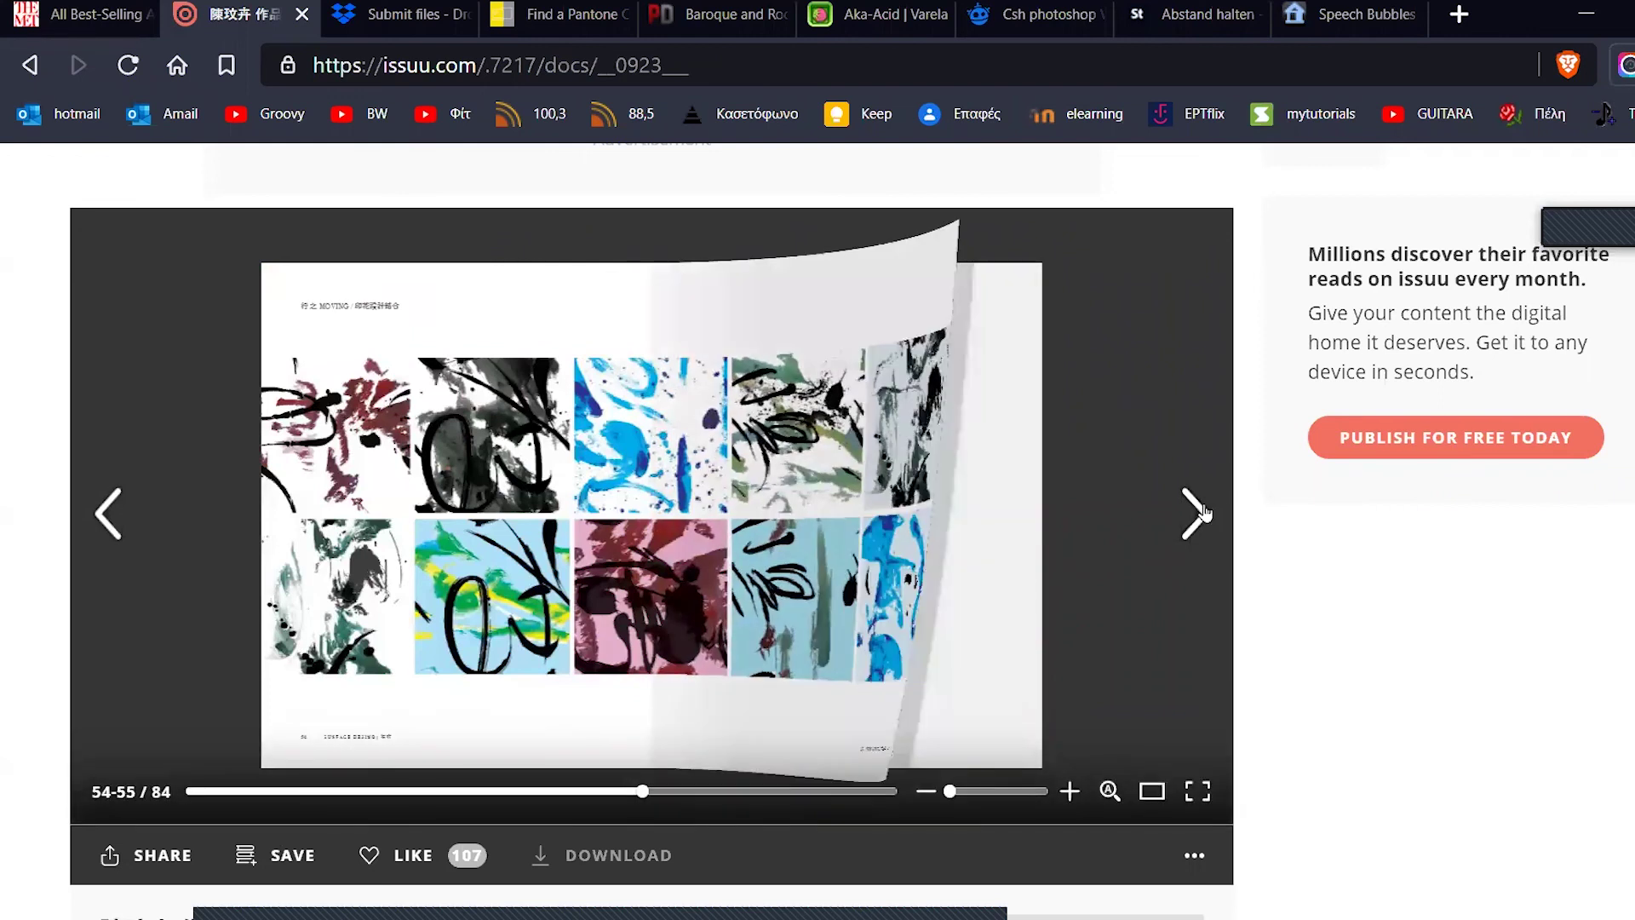
pyautogui.click(1205, 511)
pyautogui.click(1205, 511)
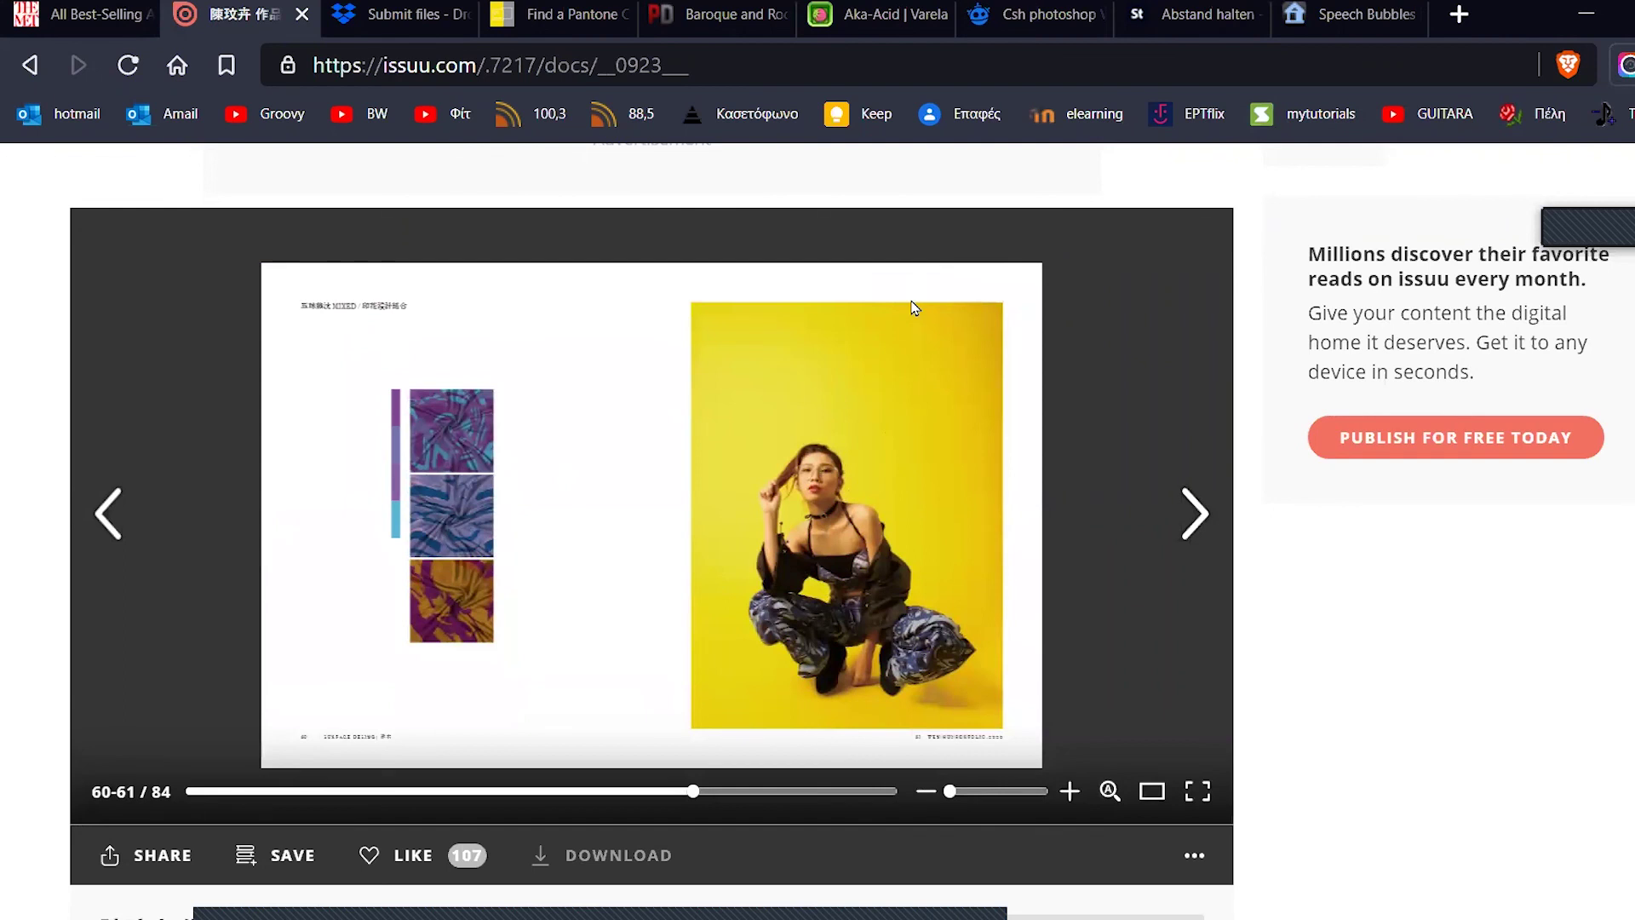
pyautogui.click(1201, 537)
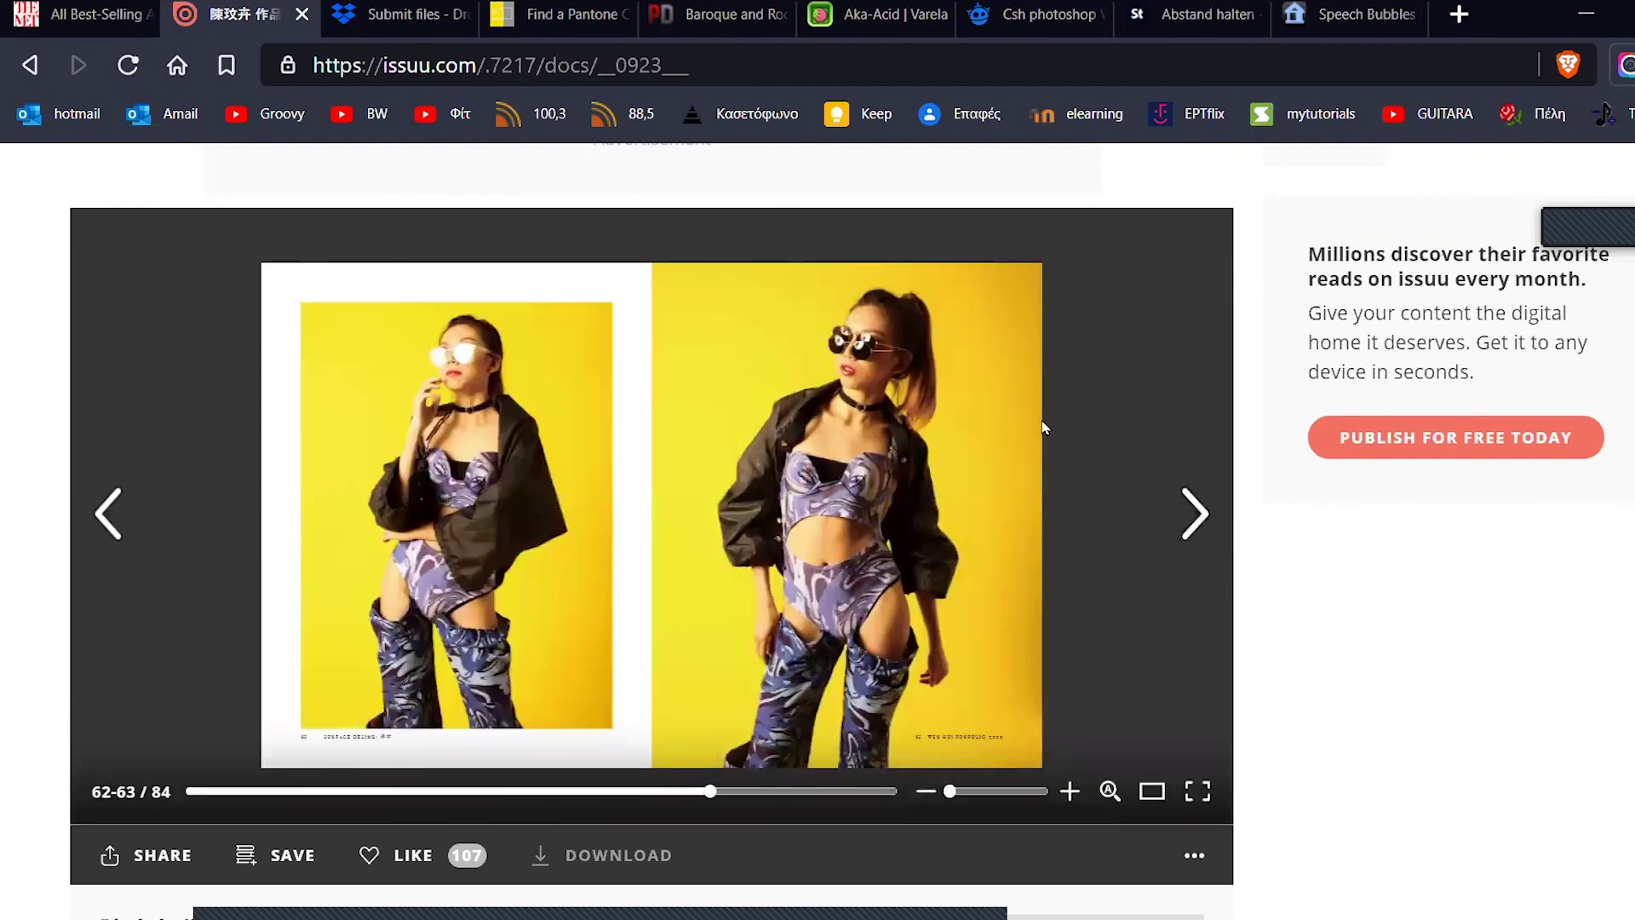
pyautogui.click(1185, 507)
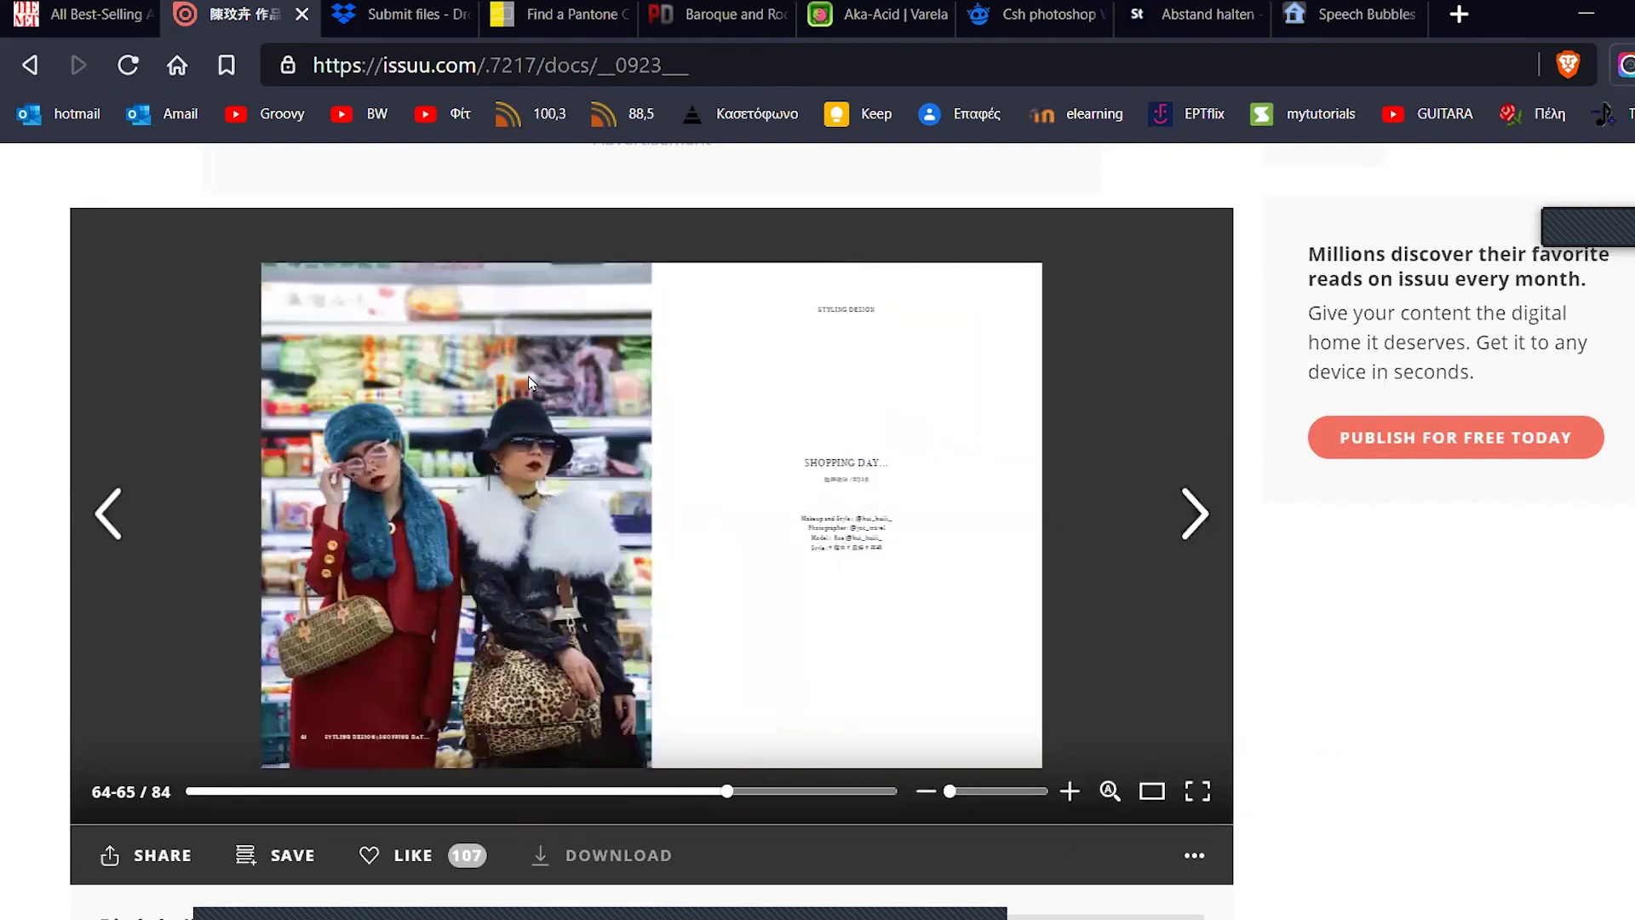